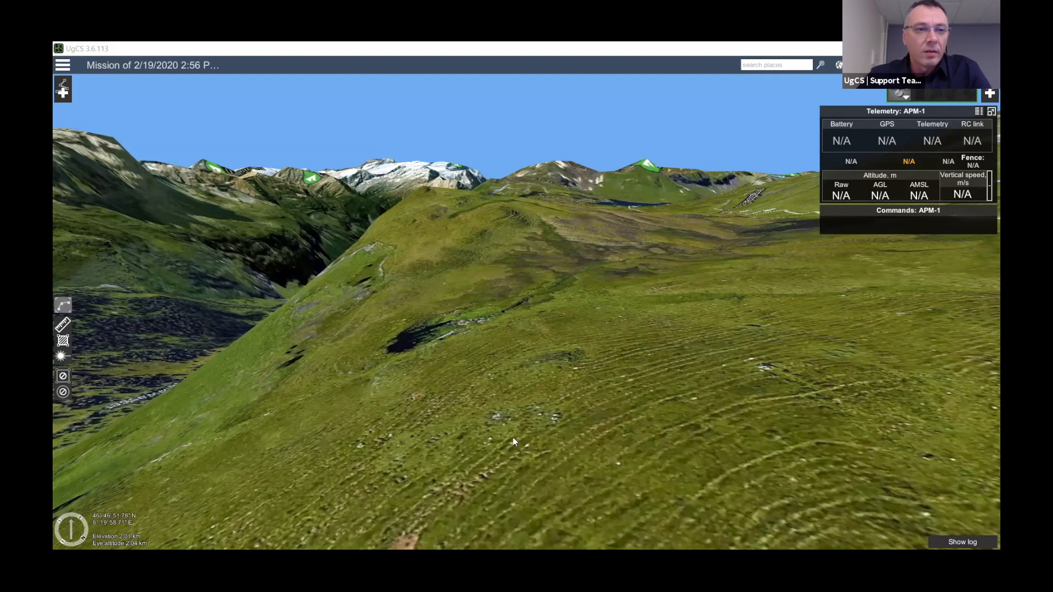
Step: Create a new route from scratch with the ArduCopter Quad profile, accepting the default name and route parameters
{"action": "left_click", "coordinate": [63, 91]}
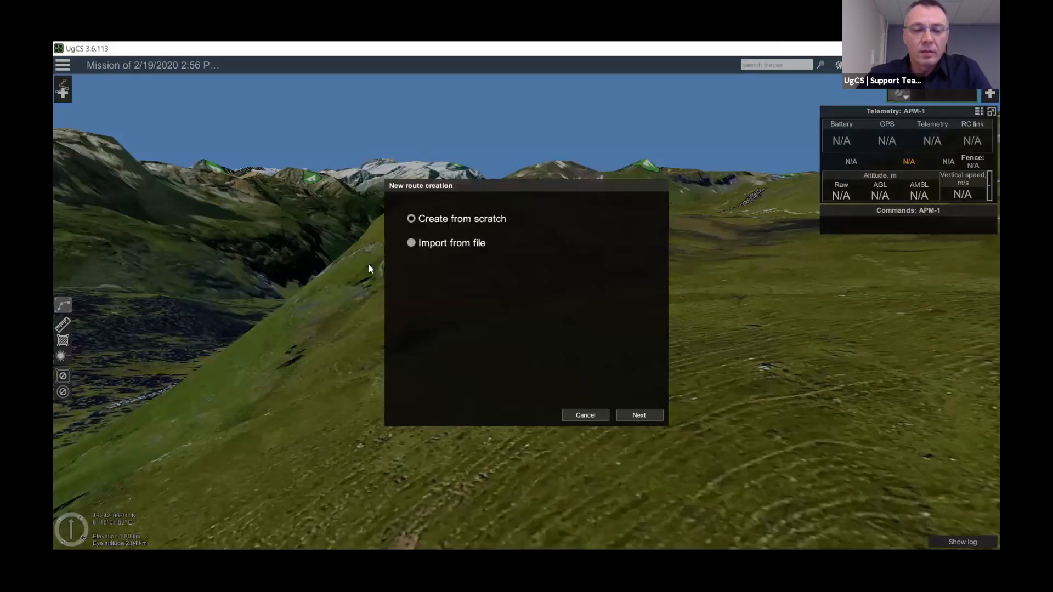
{"action": "left_click", "coordinate": [640, 416]}
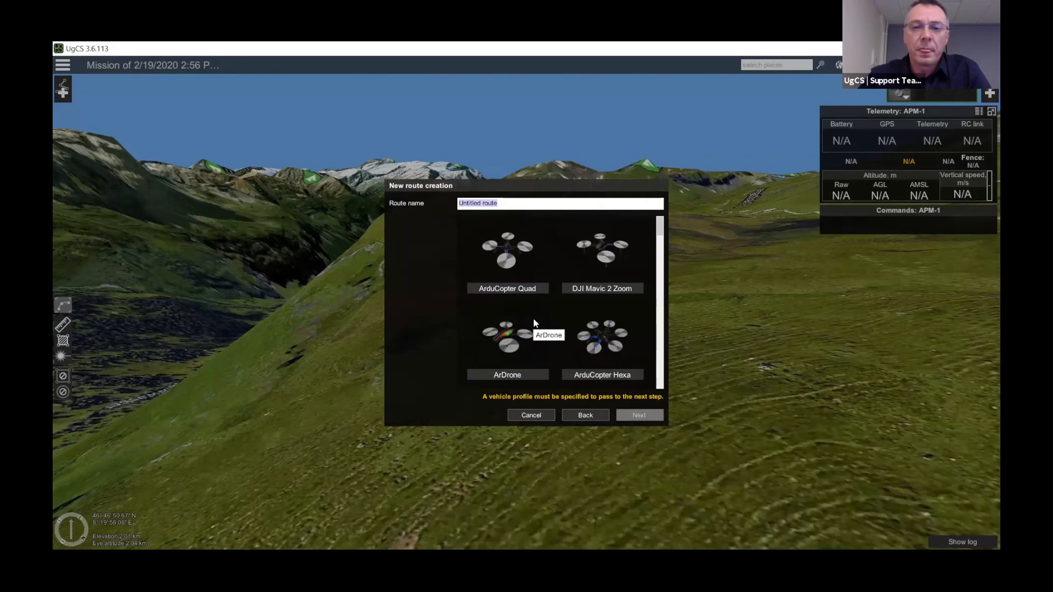
{"action": "left_click", "coordinate": [508, 285]}
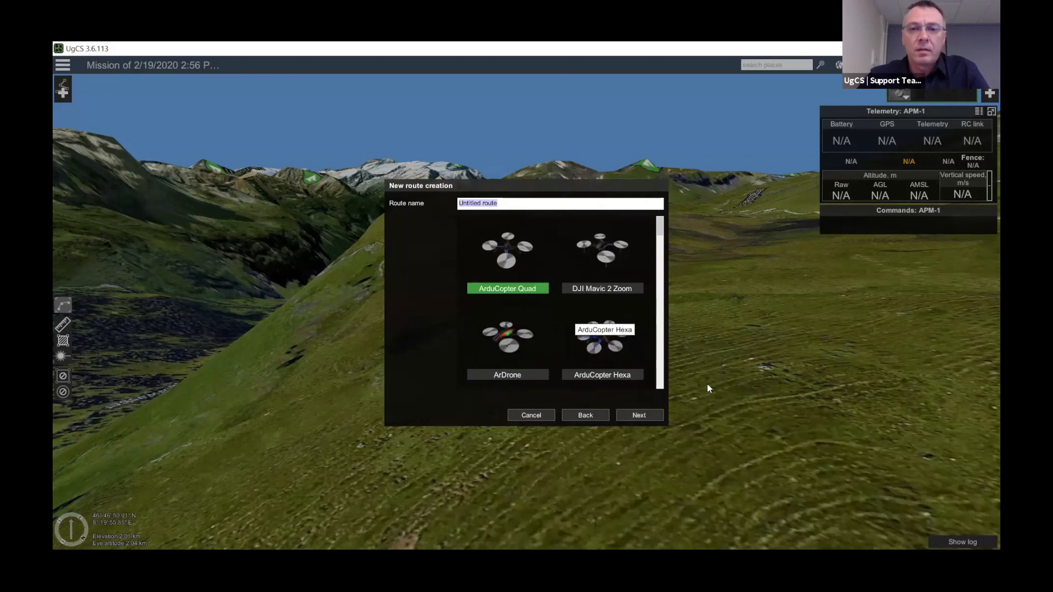
{"action": "left_click", "coordinate": [648, 417]}
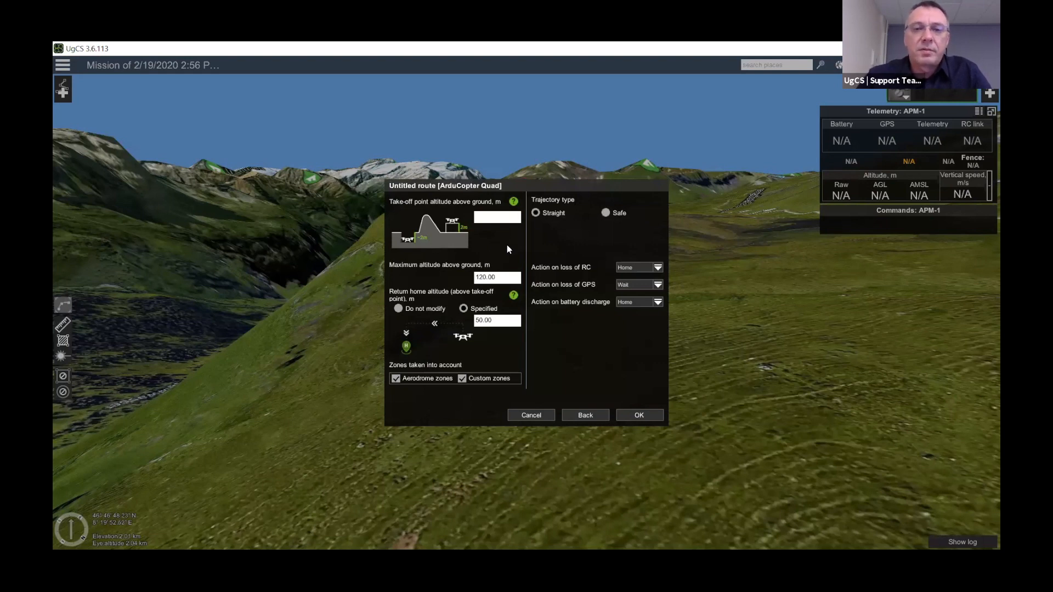
{"action": "left_click", "coordinate": [502, 219]}
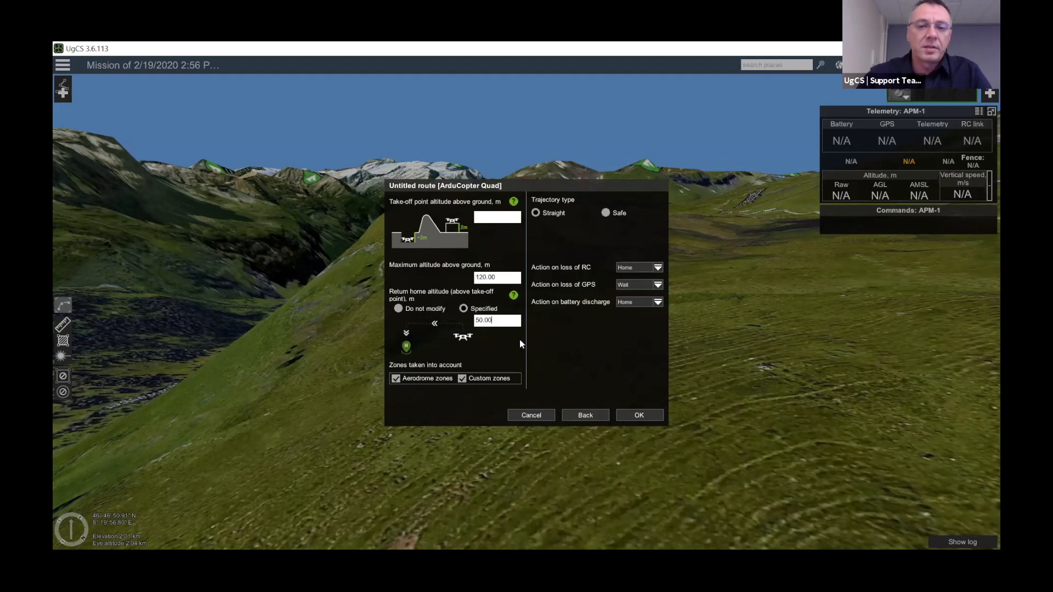
{"action": "left_click", "coordinate": [650, 414]}
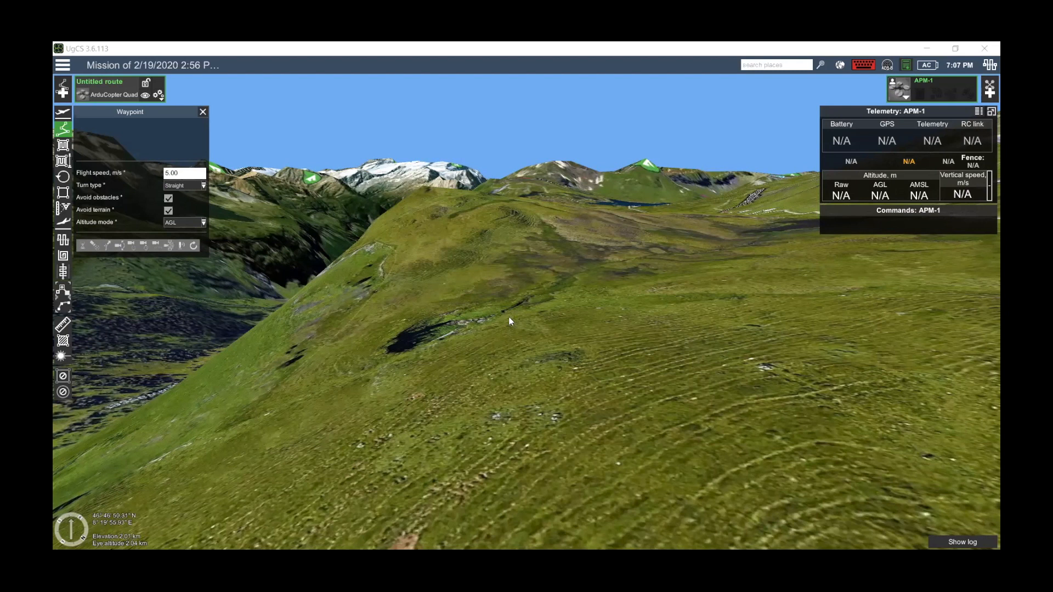
Step: Place the first waypoint on the grassy slope near the dark hollow and set its AGL altitude to 20 m
{"action": "left_click", "coordinate": [566, 332]}
{"action": "mouse_move", "coordinate": [567, 343]}
{"action": "left_mouse_down"}
{"action": "mouse_move", "coordinate": [574, 389]}
{"action": "mouse_move", "coordinate": [555, 357]}
{"action": "mouse_move", "coordinate": [561, 342]}
{"action": "mouse_move", "coordinate": [527, 322]}
{"action": "mouse_move", "coordinate": [567, 351]}
{"action": "mouse_move", "coordinate": [595, 351]}
{"action": "left_mouse_up"}
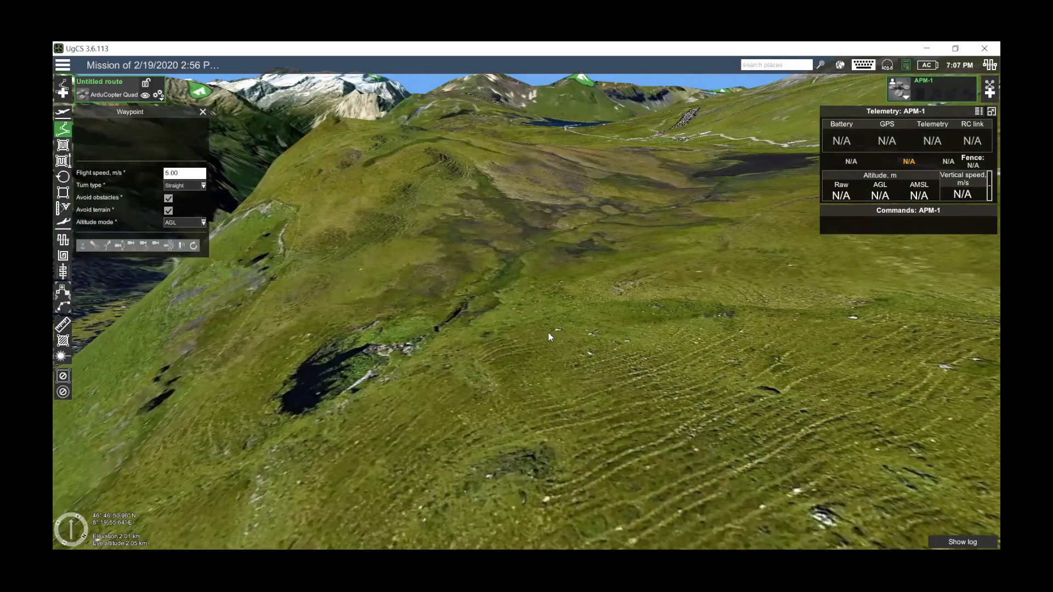
{"action": "left_click", "coordinate": [520, 304]}
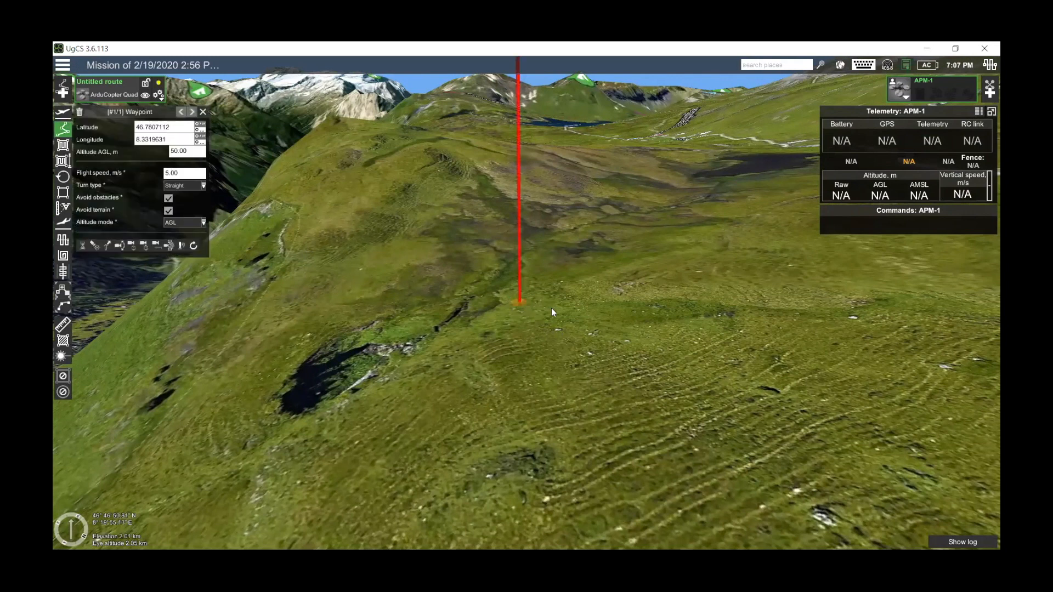
{"action": "double_click", "coordinate": [174, 153]}
{"action": "type", "text": "20"}
{"action": "key", "text": "Tab"}
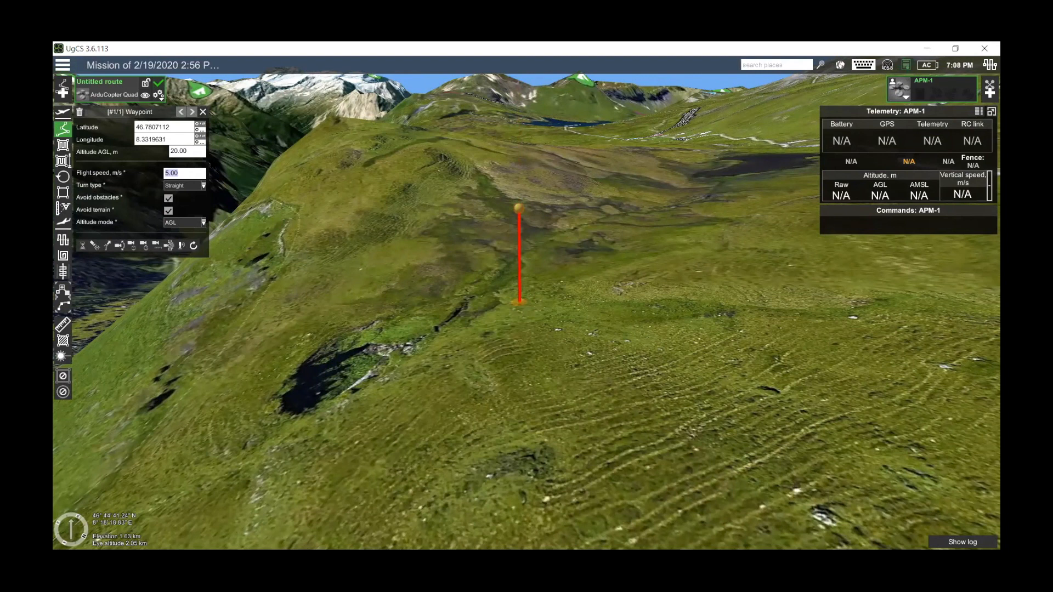
Step: Add a Wait action with a duration of 5 seconds to the waypoint
{"action": "left_click", "coordinate": [83, 245]}
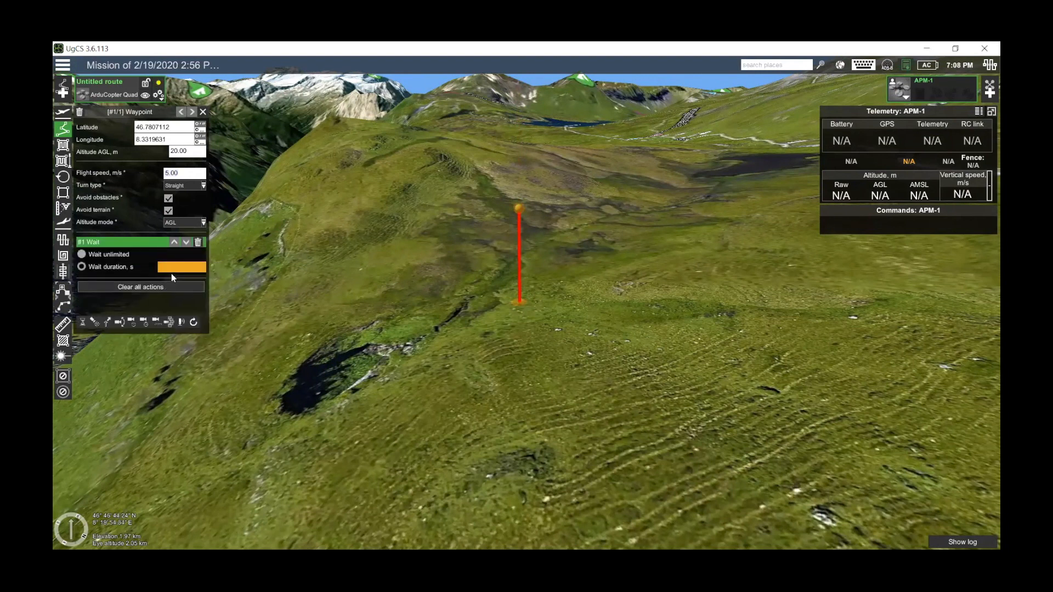
{"action": "left_click", "coordinate": [176, 268]}
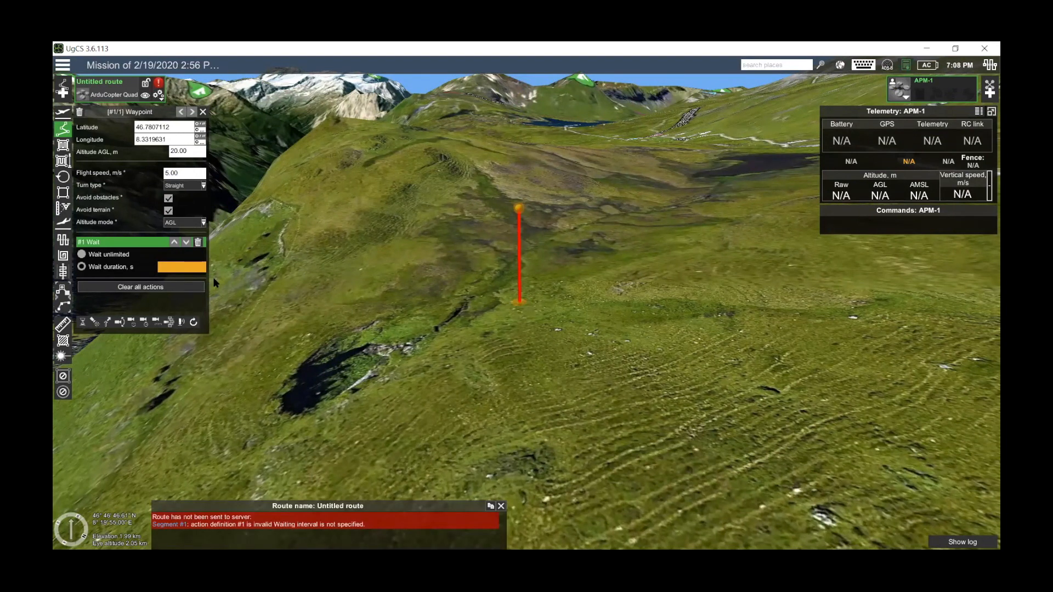
{"action": "type", "text": "5"}
{"action": "key", "text": "Tab"}
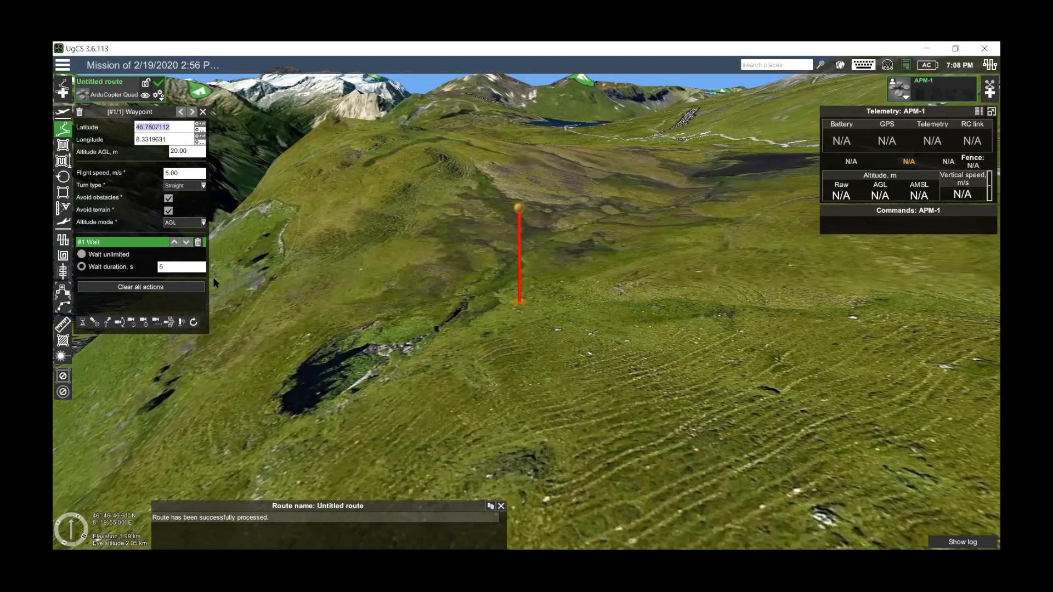
Step: Start a Facade scan about 7 m from the waypoint and place the first two points of its line across the slope
{"action": "left_click_drag", "start_coordinate": [532, 327], "coordinate": [518, 333]}
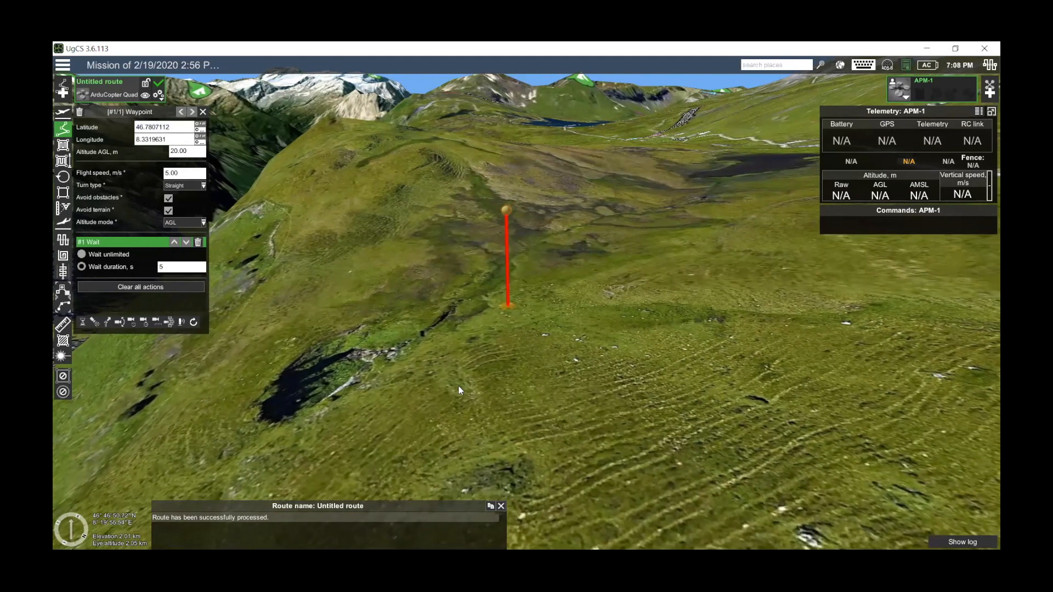
{"action": "left_click", "coordinate": [65, 209]}
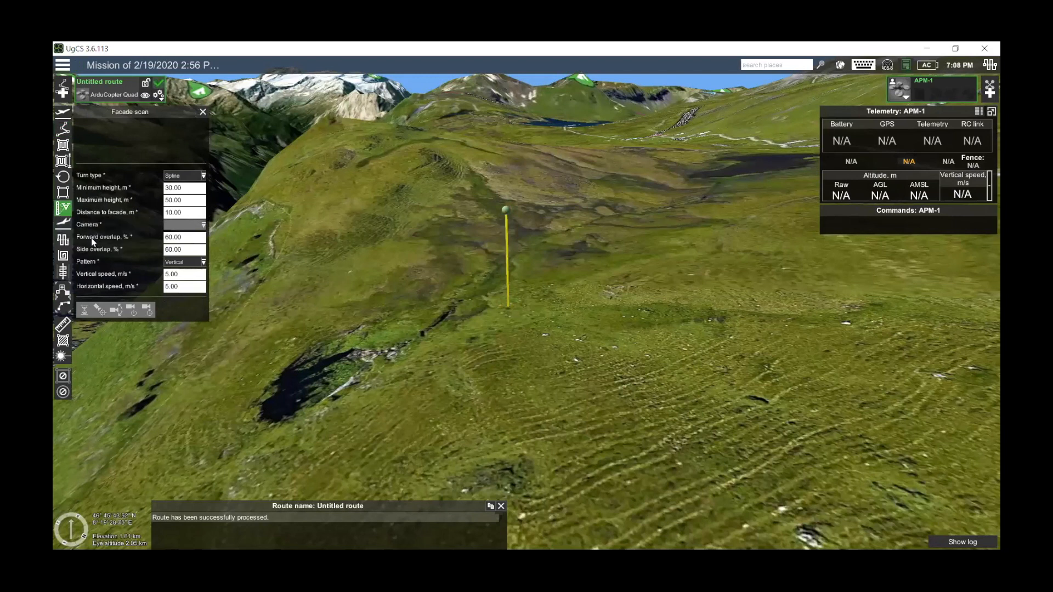
{"action": "left_click_drag", "start_coordinate": [554, 345], "coordinate": [506, 364]}
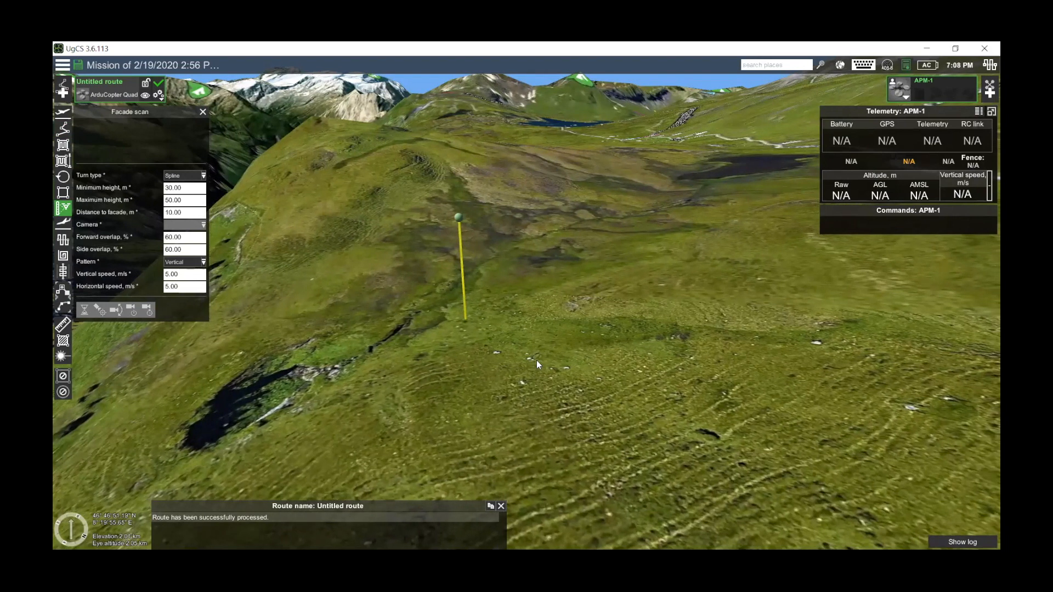
{"action": "left_click", "coordinate": [503, 320]}
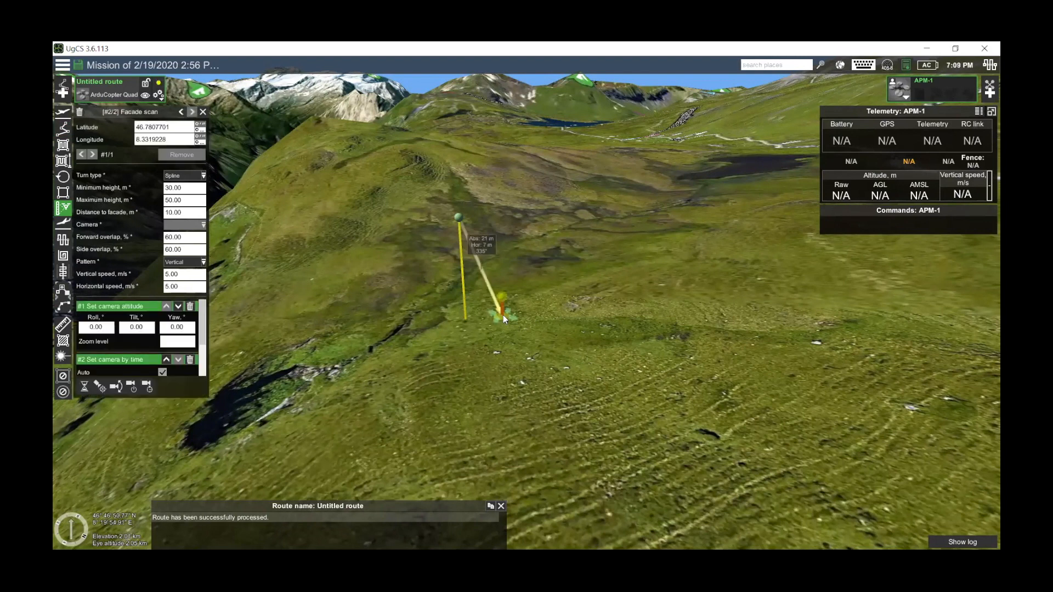
{"action": "left_click_drag", "start_coordinate": [504, 315], "coordinate": [498, 311]}
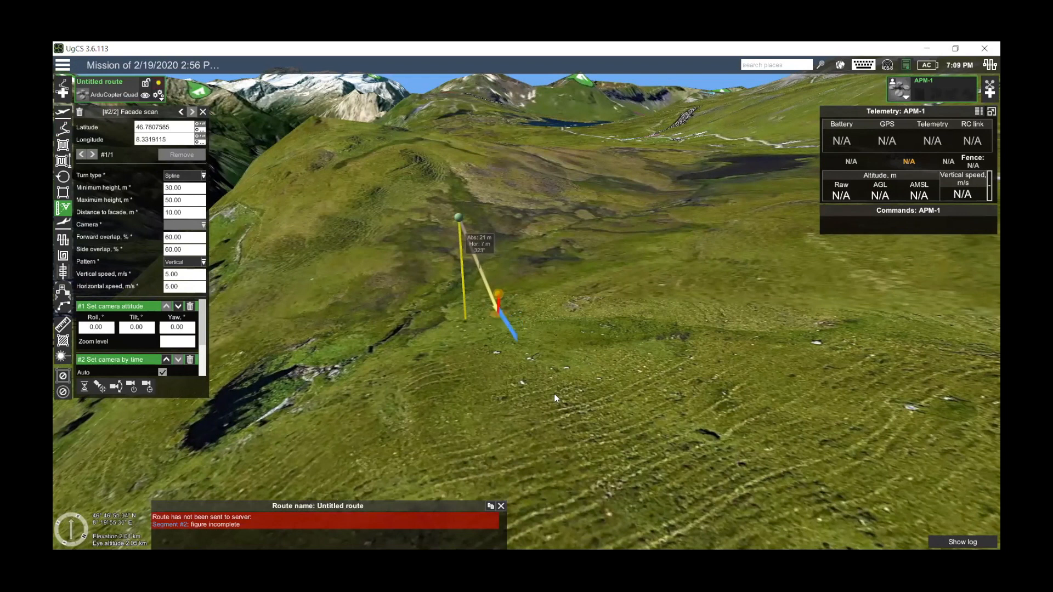
{"action": "left_click_drag", "start_coordinate": [637, 350], "coordinate": [649, 303]}
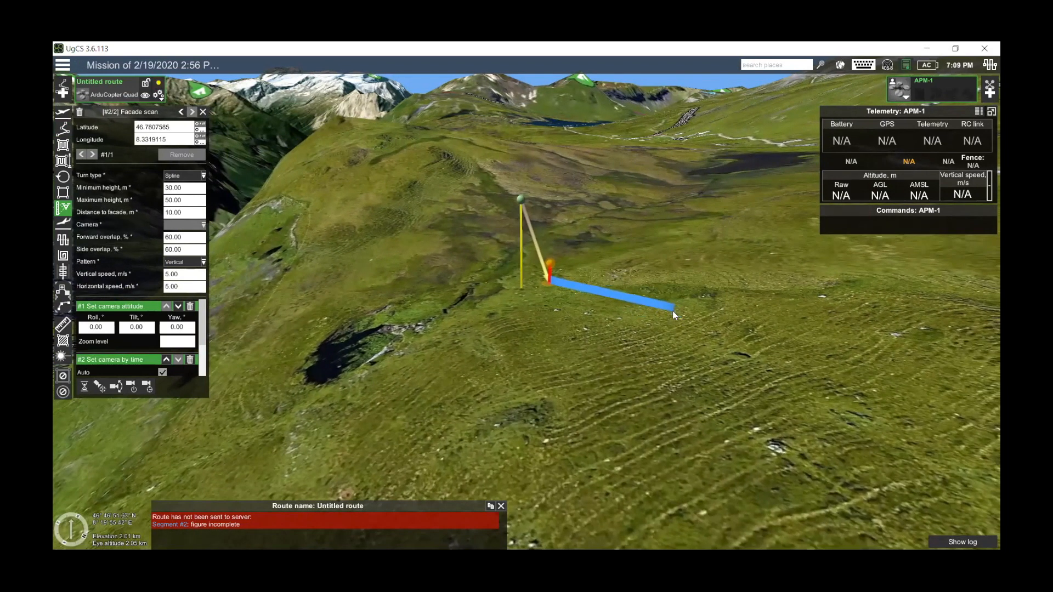
{"action": "left_click", "coordinate": [673, 311]}
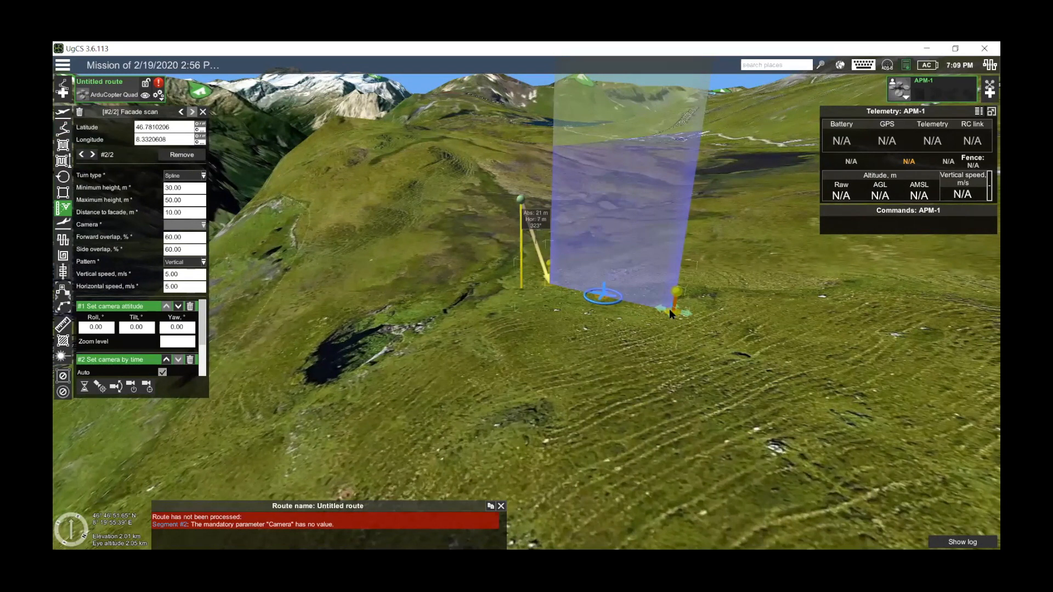
Step: Extend the facade scan line with four more points, curving it around the slope for six points in all
{"action": "left_click_drag", "start_coordinate": [730, 334], "coordinate": [595, 346]}
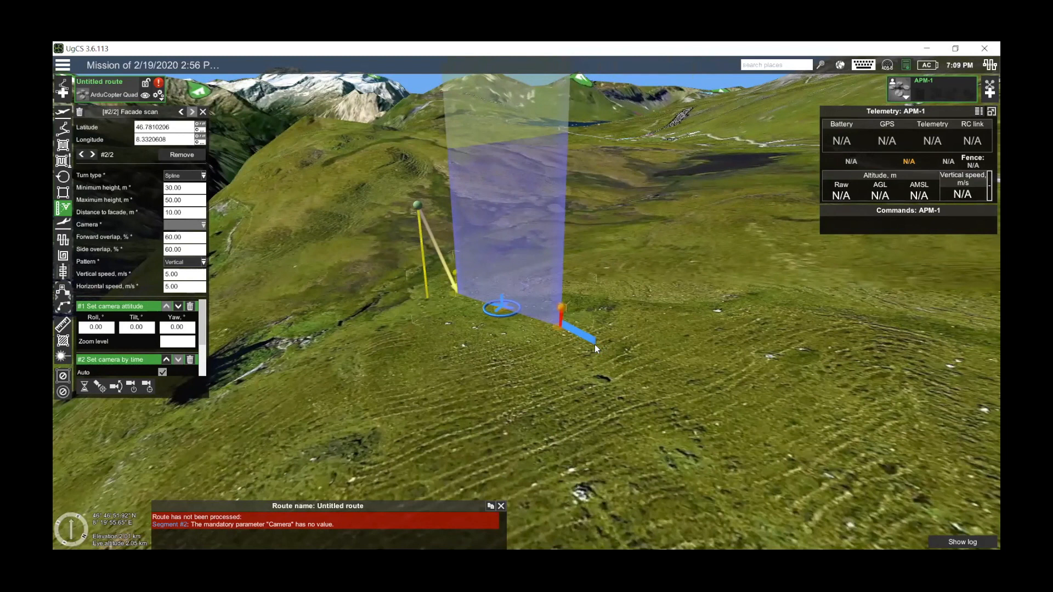
{"action": "left_click_drag", "start_coordinate": [671, 311], "coordinate": [614, 354]}
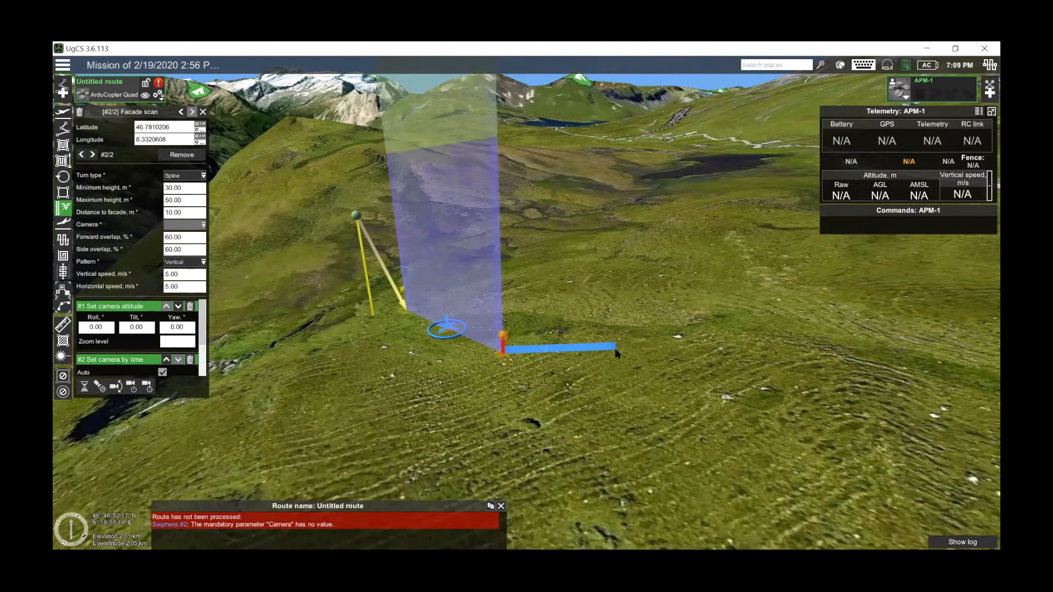
{"action": "left_click", "coordinate": [614, 348]}
{"action": "left_click", "coordinate": [704, 317]}
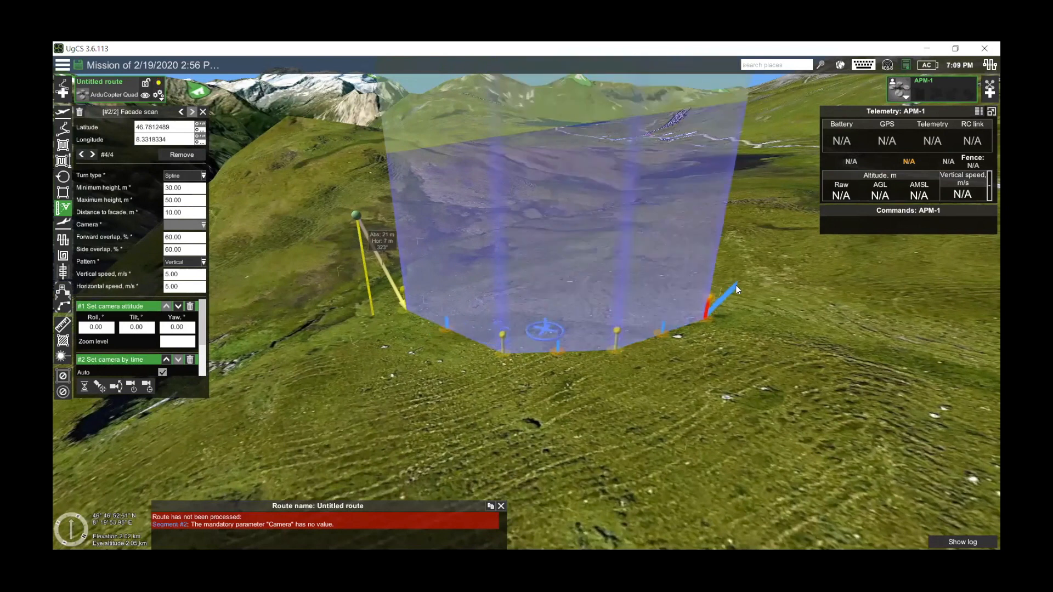
{"action": "left_click", "coordinate": [738, 253]}
{"action": "right_click_drag", "start_coordinate": [751, 311], "coordinate": [575, 245]}
{"action": "left_click_drag", "start_coordinate": [540, 293], "coordinate": [433, 350]}
{"action": "left_click_drag", "start_coordinate": [516, 379], "coordinate": [611, 380]}
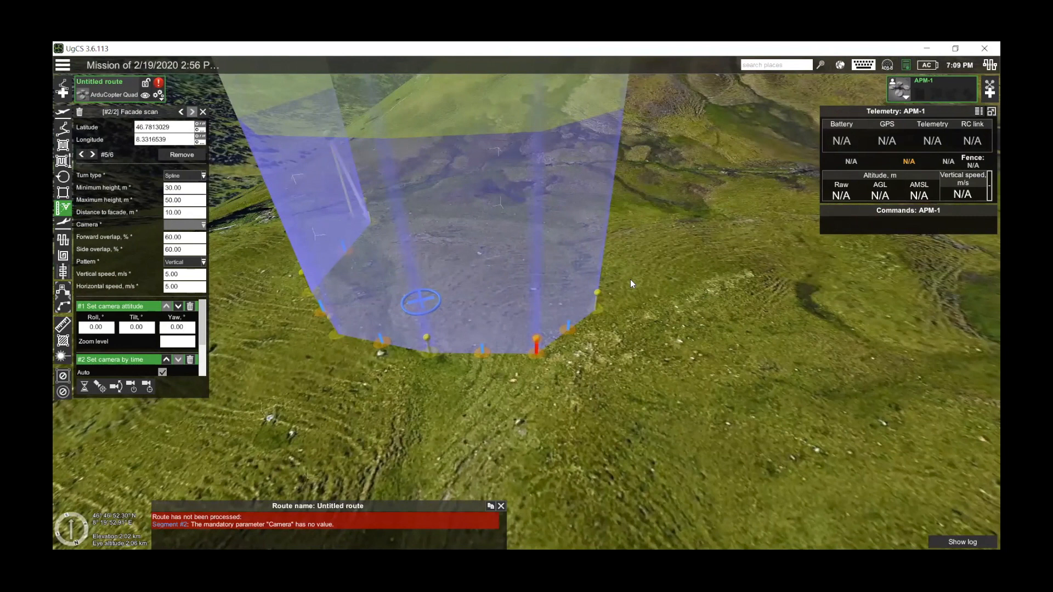
{"action": "left_click_drag", "start_coordinate": [656, 318], "coordinate": [694, 360]}
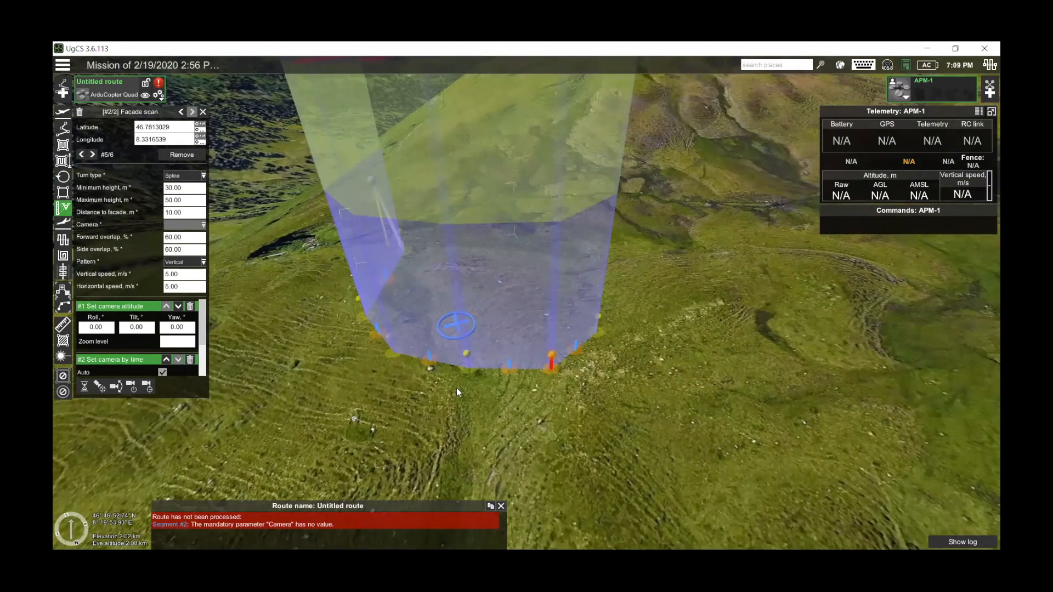
{"action": "left_click_drag", "start_coordinate": [545, 396], "coordinate": [608, 396]}
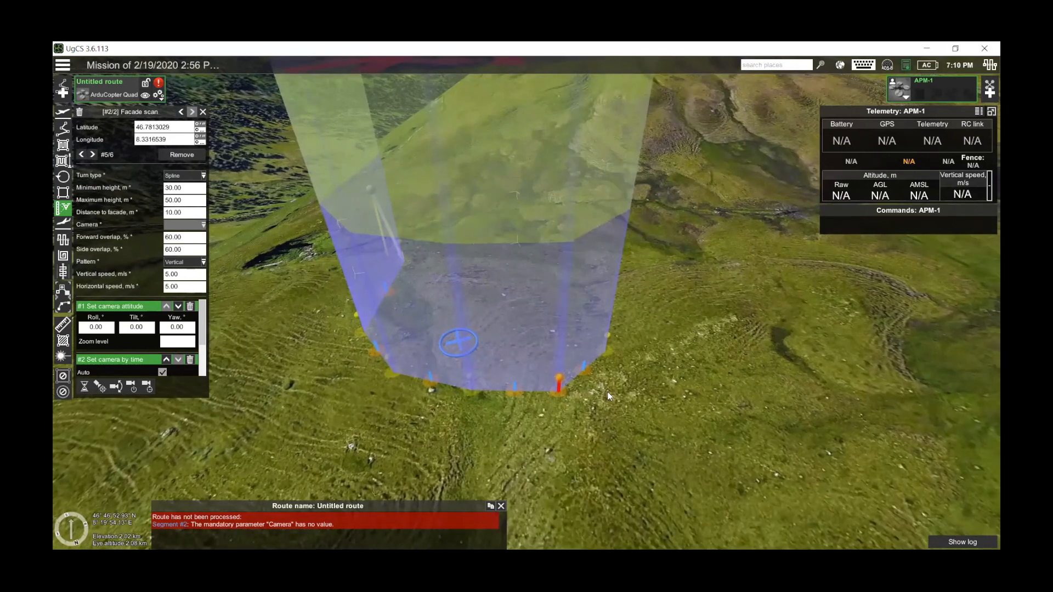
{"action": "left_click_drag", "start_coordinate": [689, 418], "coordinate": [702, 426]}
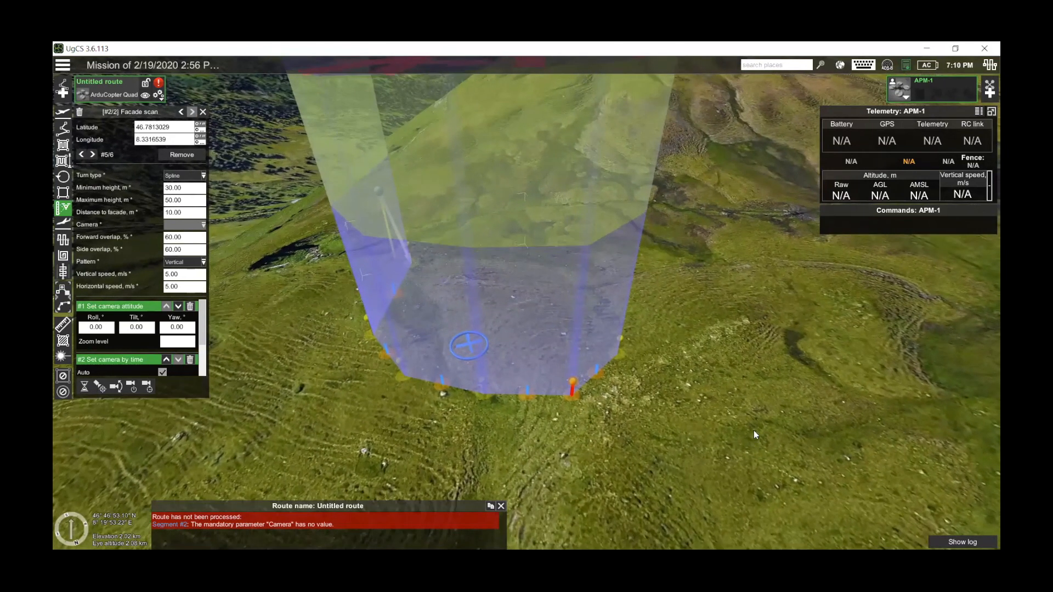
{"action": "left_click_drag", "start_coordinate": [370, 504], "coordinate": [367, 488]}
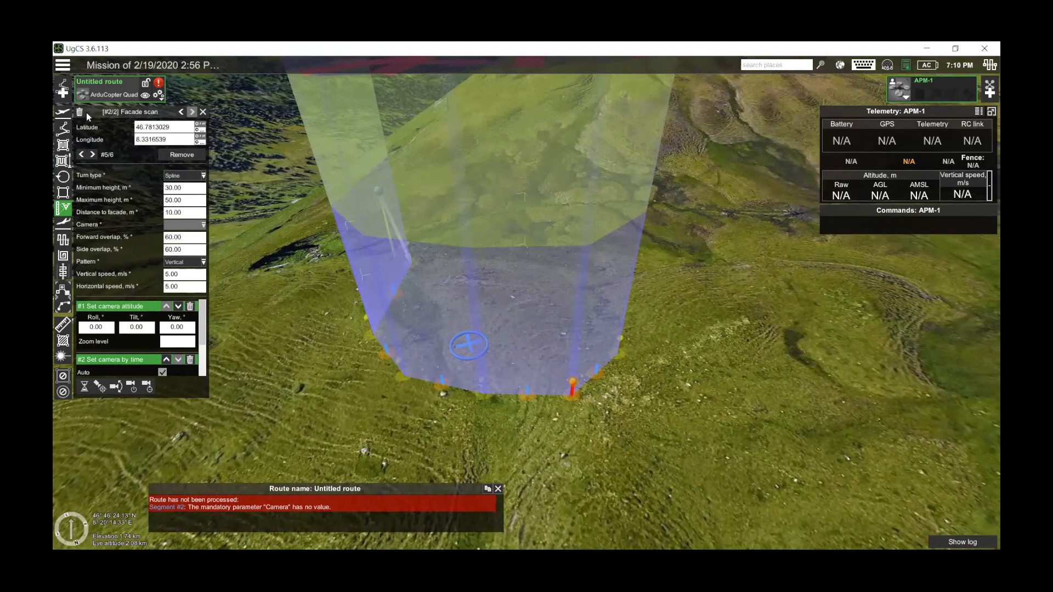
Step: Open the ArduCopter Quad vehicle profile of the Ardupilot platform for editing
{"action": "left_click", "coordinate": [62, 66]}
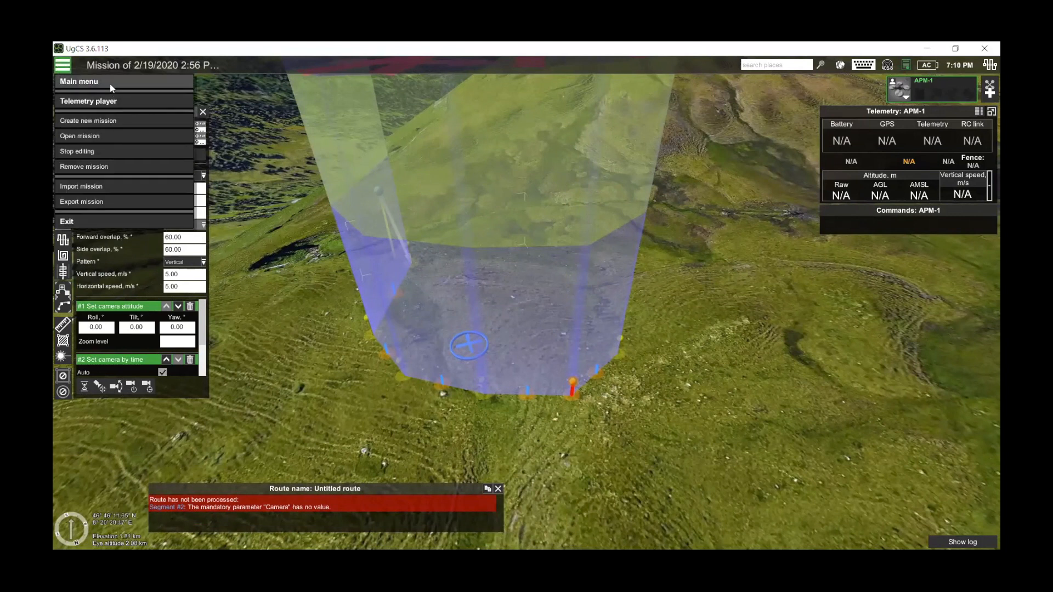
{"action": "left_click", "coordinate": [112, 88]}
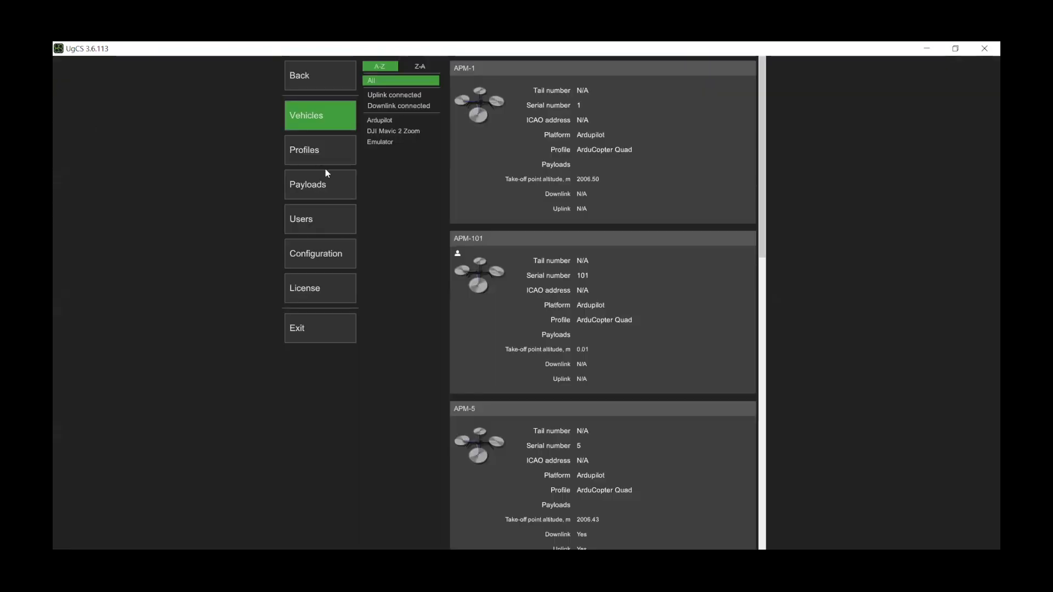
{"action": "left_click", "coordinate": [323, 156]}
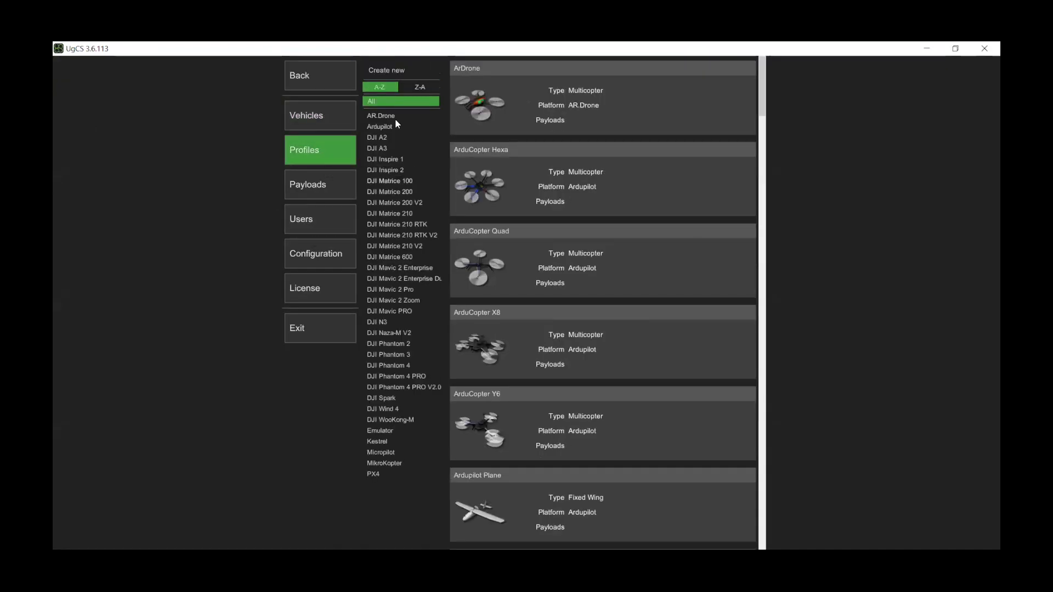
{"action": "left_click", "coordinate": [397, 127]}
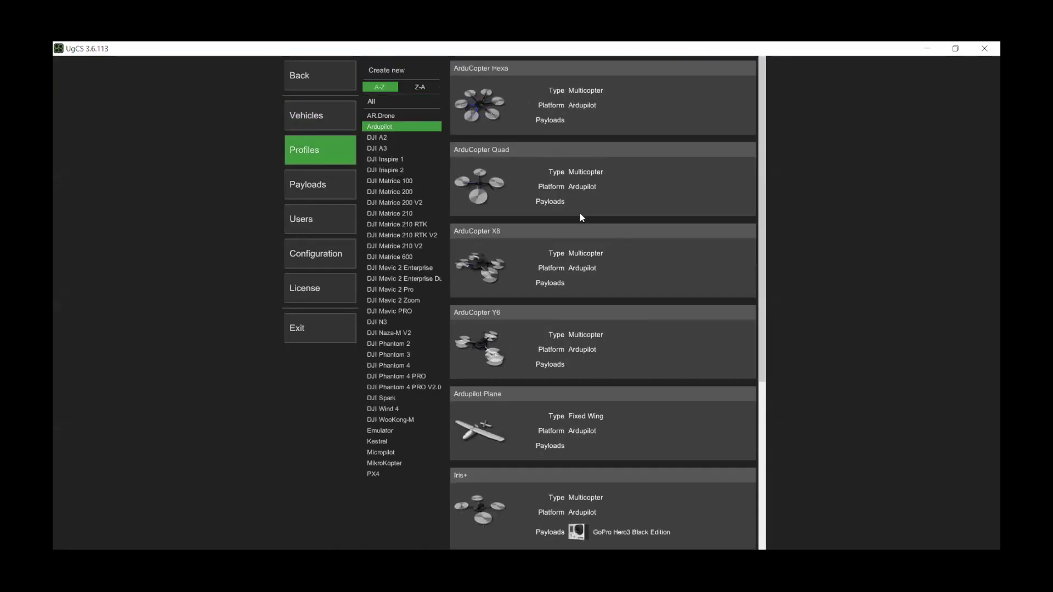
{"action": "left_click", "coordinate": [662, 192]}
{"action": "left_click", "coordinate": [684, 153]}
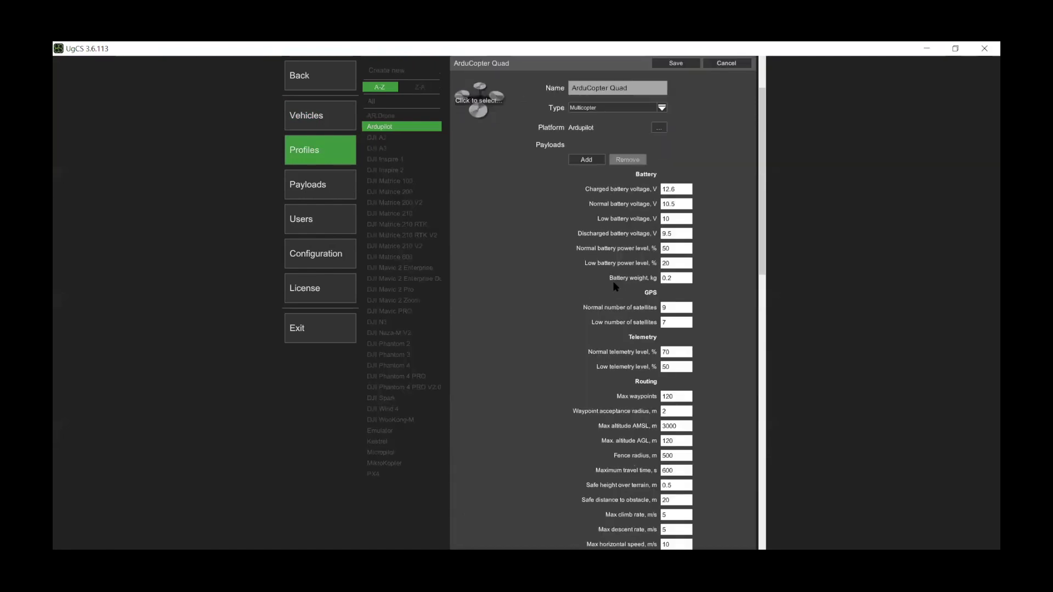
Step: Add the GoPro Hero4 Black Edition camera as a payload of the ArduCopter Quad profile
{"action": "left_click", "coordinate": [587, 160]}
{"action": "scroll", "coordinate": [732, 314], "scroll_direction": "down", "scroll_amount": 2}
{"action": "scroll", "coordinate": [611, 330], "scroll_direction": "down", "scroll_amount": 2}
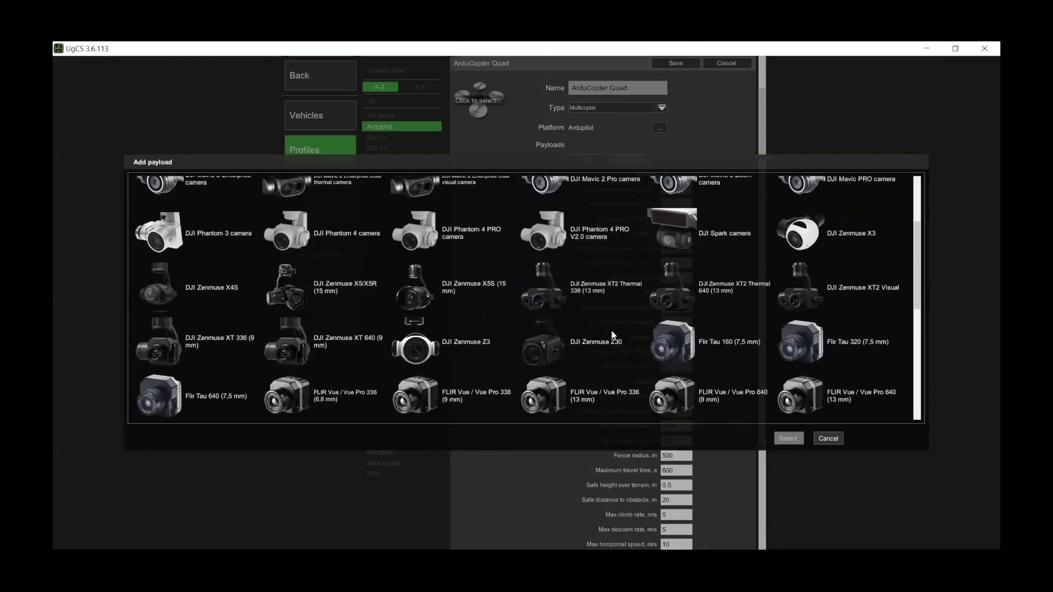
{"action": "scroll", "coordinate": [613, 336], "scroll_direction": "down", "scroll_amount": 3}
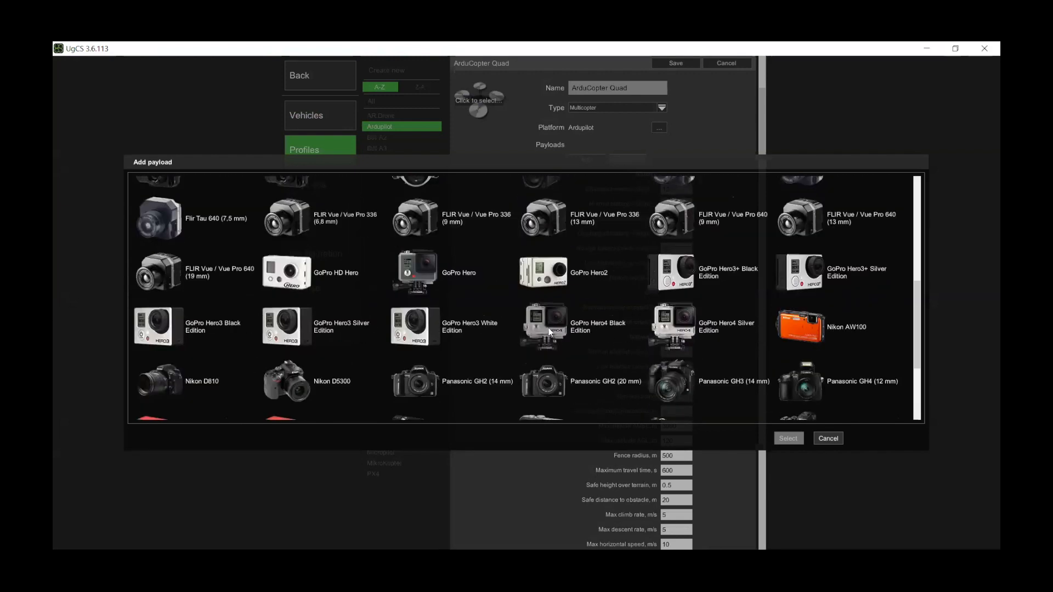
{"action": "left_click", "coordinate": [597, 332]}
{"action": "left_click", "coordinate": [789, 438]}
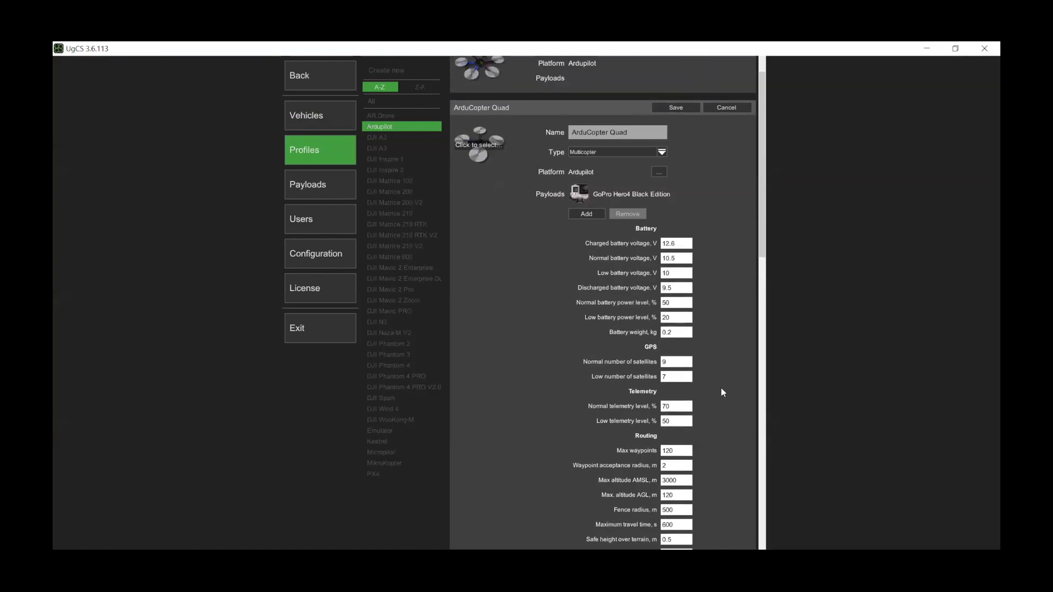
Step: Save the ArduCopter Quad profile with its new camera payload and return to the mission map
{"action": "scroll", "coordinate": [722, 392], "scroll_direction": "up", "scroll_amount": 2}
{"action": "left_click", "coordinate": [675, 148]}
{"action": "left_click", "coordinate": [329, 86]}
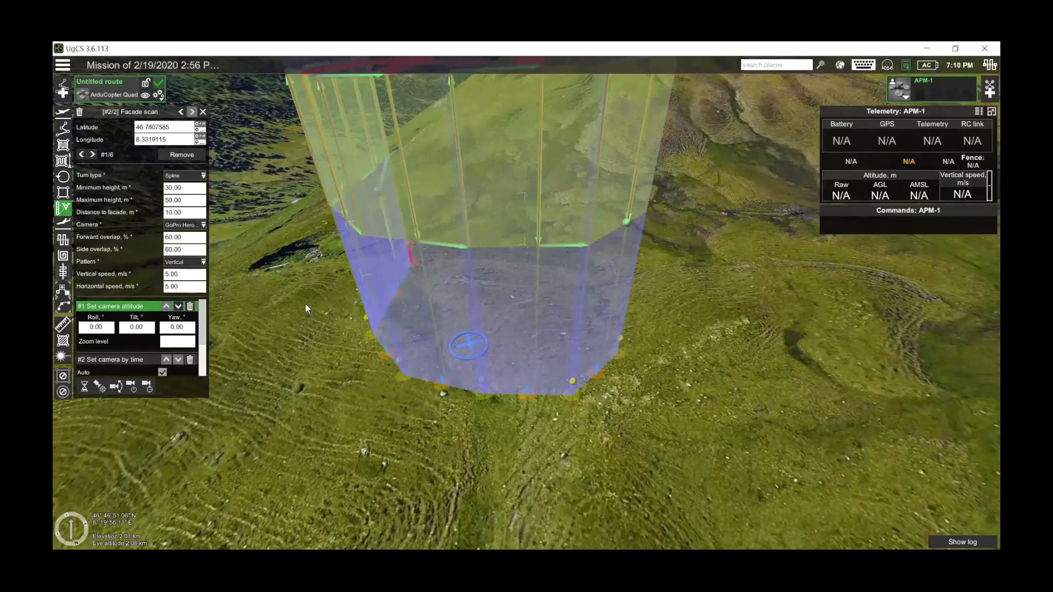
Step: Examine the facade scan's vertical flight lines from several sides and read the details of its waypoints
{"action": "scroll", "coordinate": [305, 304], "scroll_direction": "down", "scroll_amount": 2}
{"action": "right_click_drag", "start_coordinate": [608, 413], "coordinate": [670, 424]}
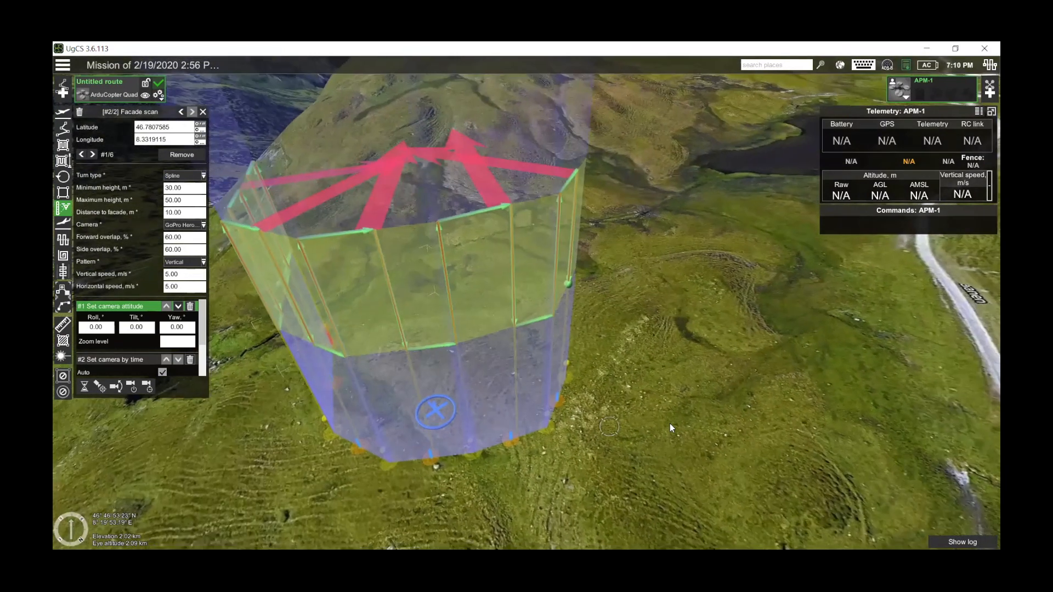
{"action": "left_click_drag", "start_coordinate": [729, 411], "coordinate": [765, 393]}
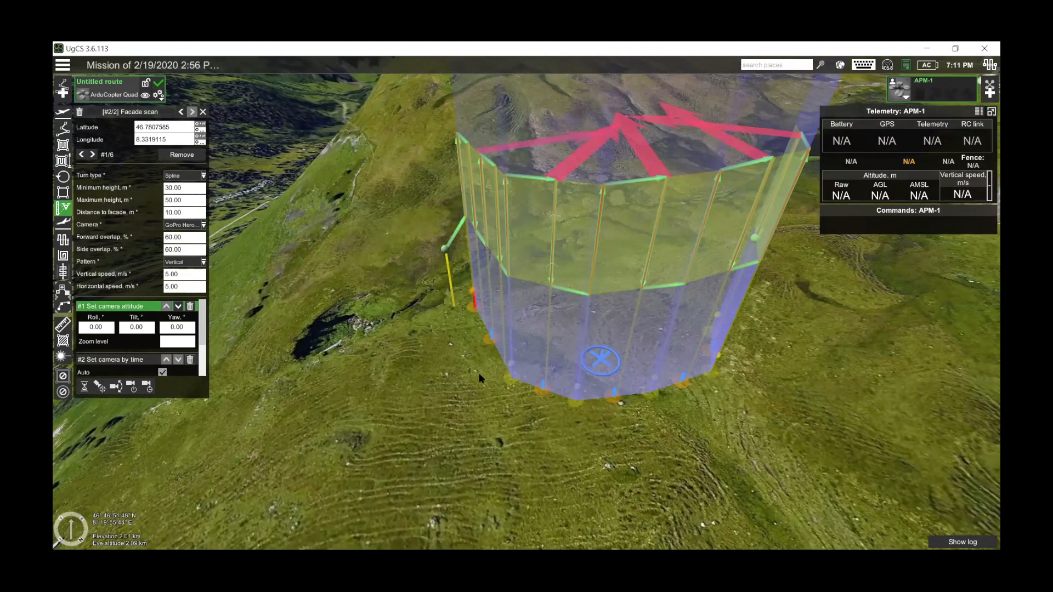
{"action": "right_click_drag", "start_coordinate": [491, 384], "coordinate": [876, 415]}
{"action": "right_click_drag", "start_coordinate": [657, 439], "coordinate": [792, 426]}
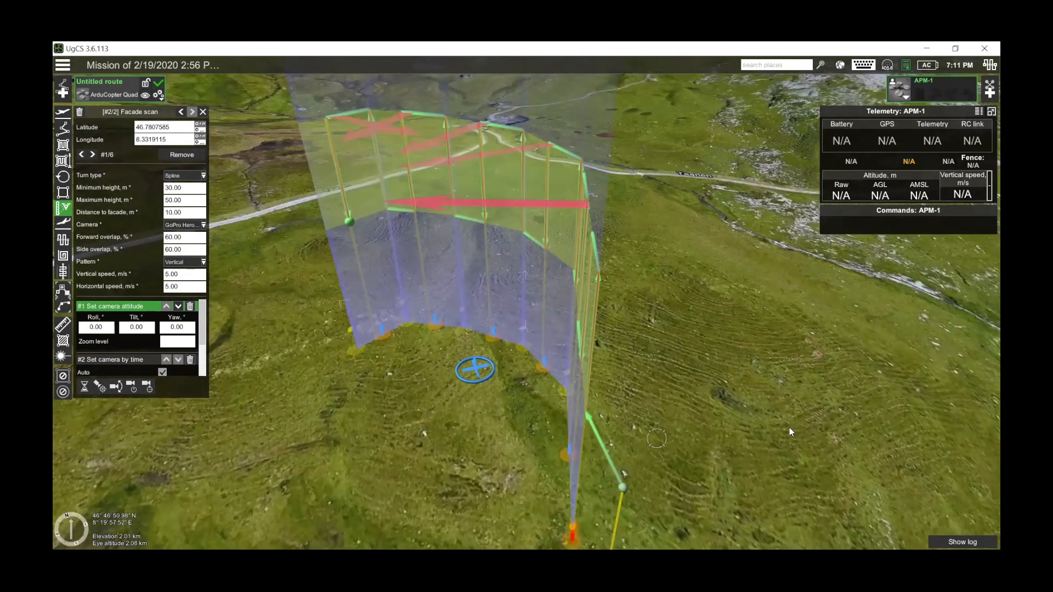
{"action": "left_click_drag", "start_coordinate": [470, 182], "coordinate": [492, 169]}
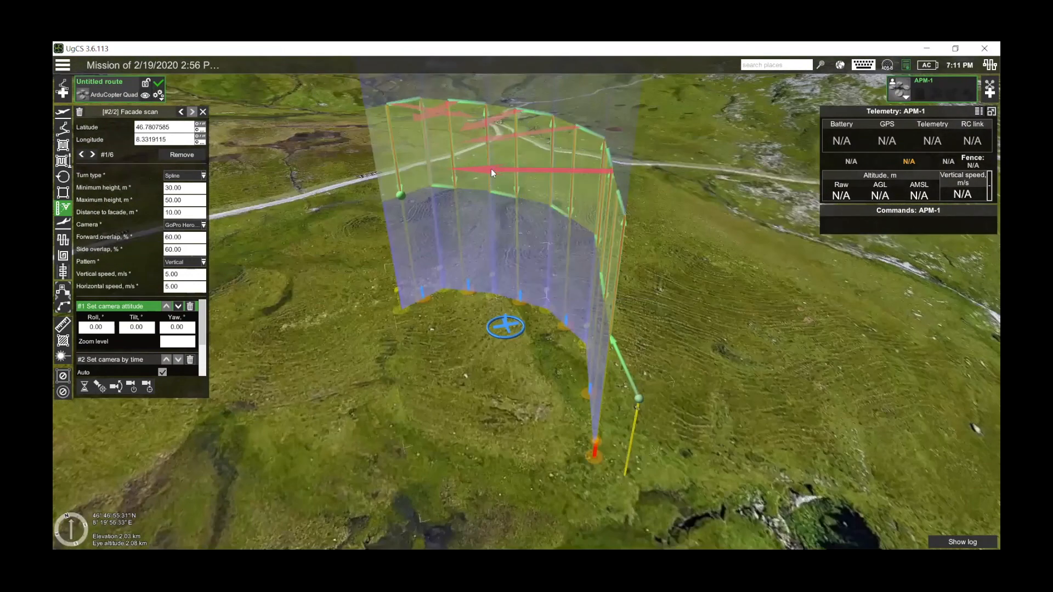
{"action": "right_click_drag", "start_coordinate": [477, 389], "coordinate": [466, 430]}
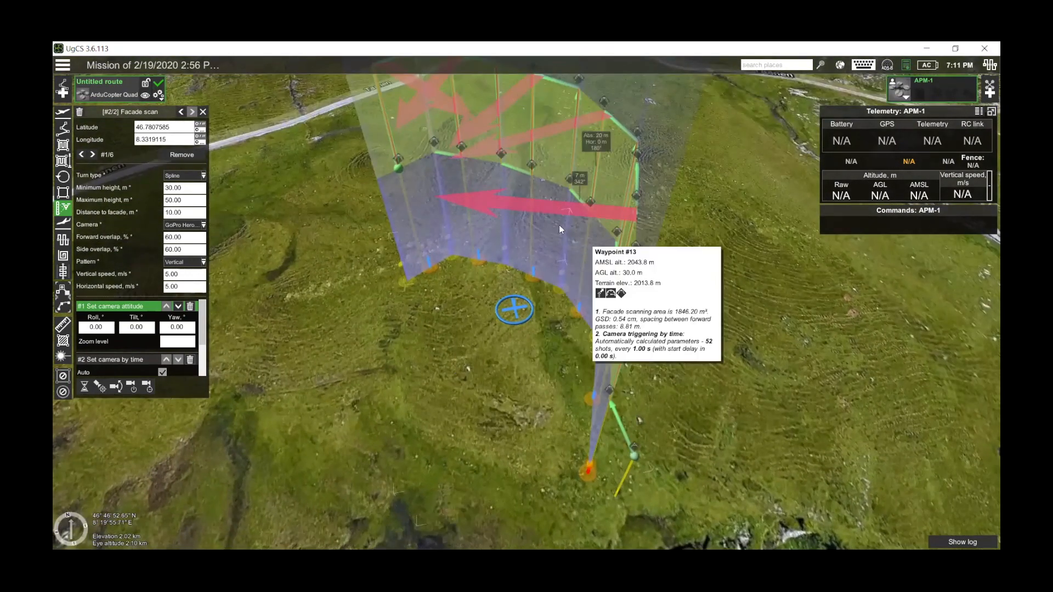
{"action": "mouse_move", "coordinate": [522, 209]}
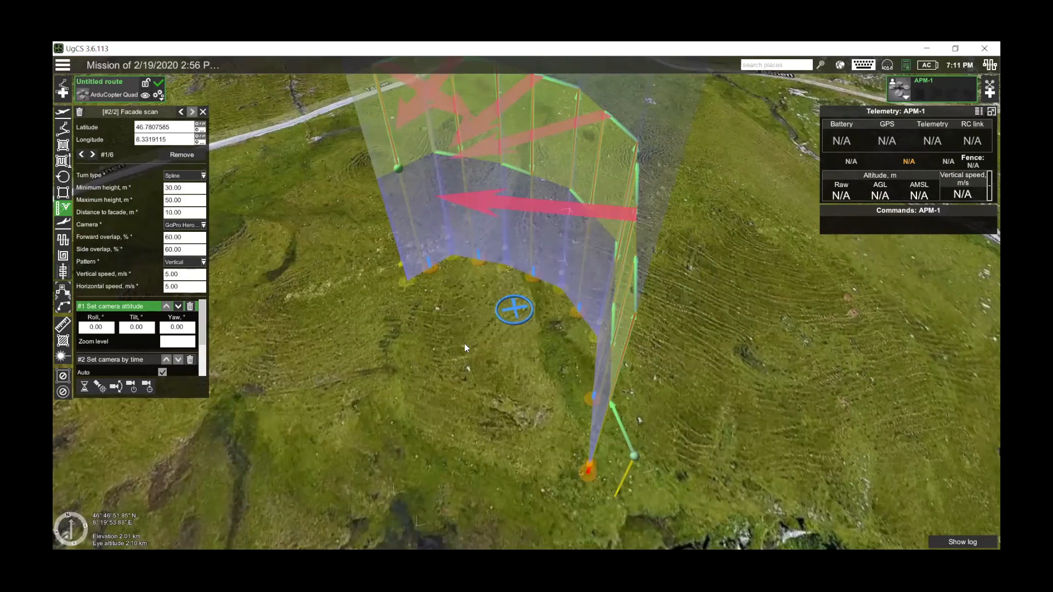
{"action": "left_click_drag", "start_coordinate": [465, 344], "coordinate": [446, 293]}
{"action": "right_click_drag", "start_coordinate": [461, 327], "coordinate": [280, 364]}
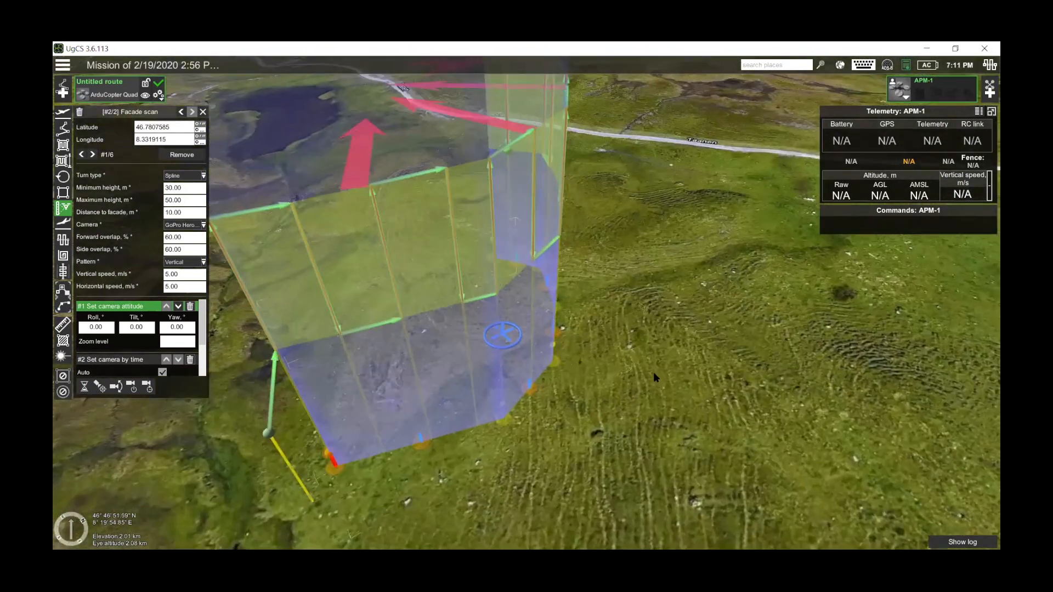
{"action": "right_click_drag", "start_coordinate": [653, 372], "coordinate": [572, 400]}
{"action": "right_click_drag", "start_coordinate": [650, 402], "coordinate": [587, 393]}
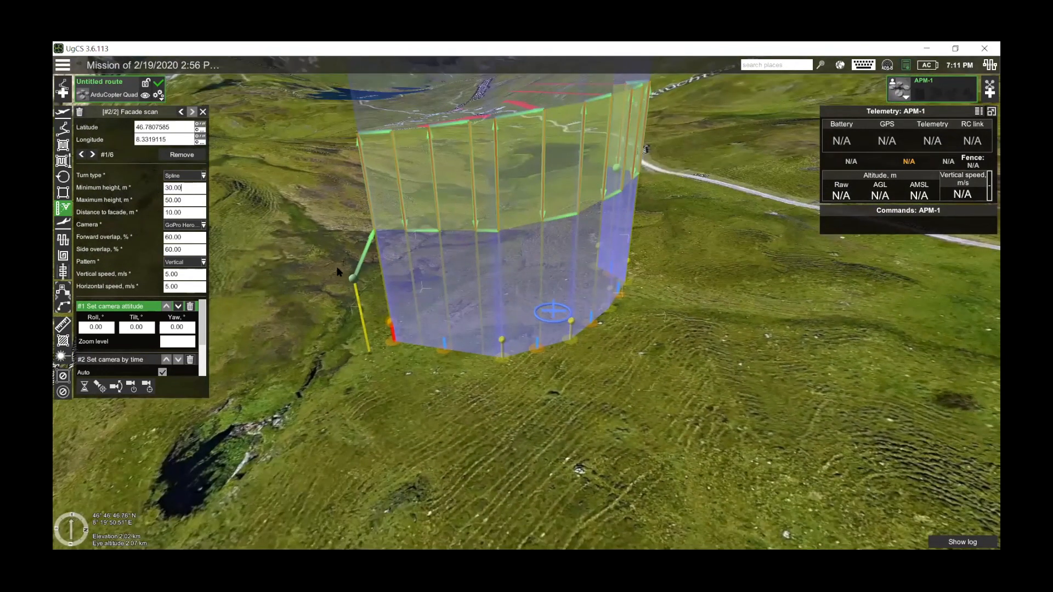
Step: Set the facade scan's minimum height to 15 m and its maximum height to 60 m
{"action": "type", "text": "15"}
{"action": "key", "text": "Tab"}
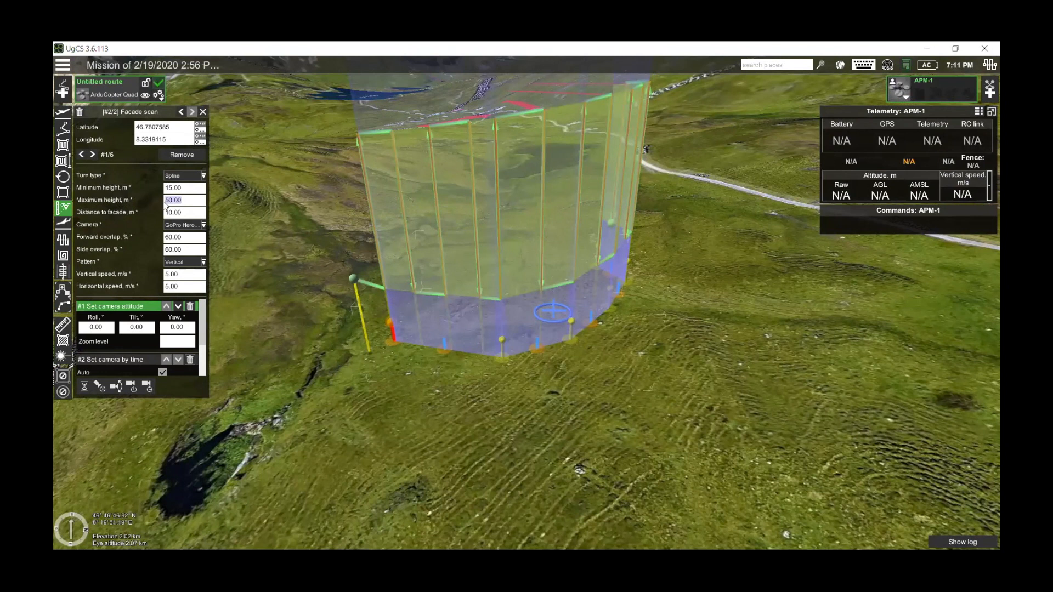
{"action": "left_click", "coordinate": [194, 202]}
{"action": "double_click", "coordinate": [195, 202]}
{"action": "type", "text": "60"}
{"action": "key", "text": "Return"}
{"action": "left_click_drag", "start_coordinate": [715, 338], "coordinate": [696, 330]}
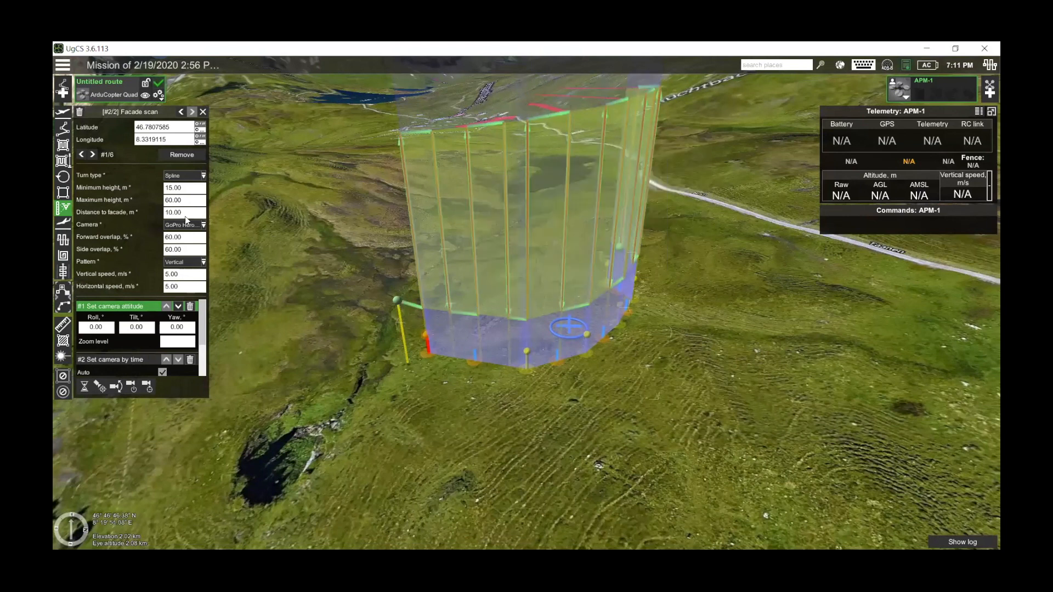
{"action": "right_click_drag", "start_coordinate": [426, 396], "coordinate": [549, 422]}
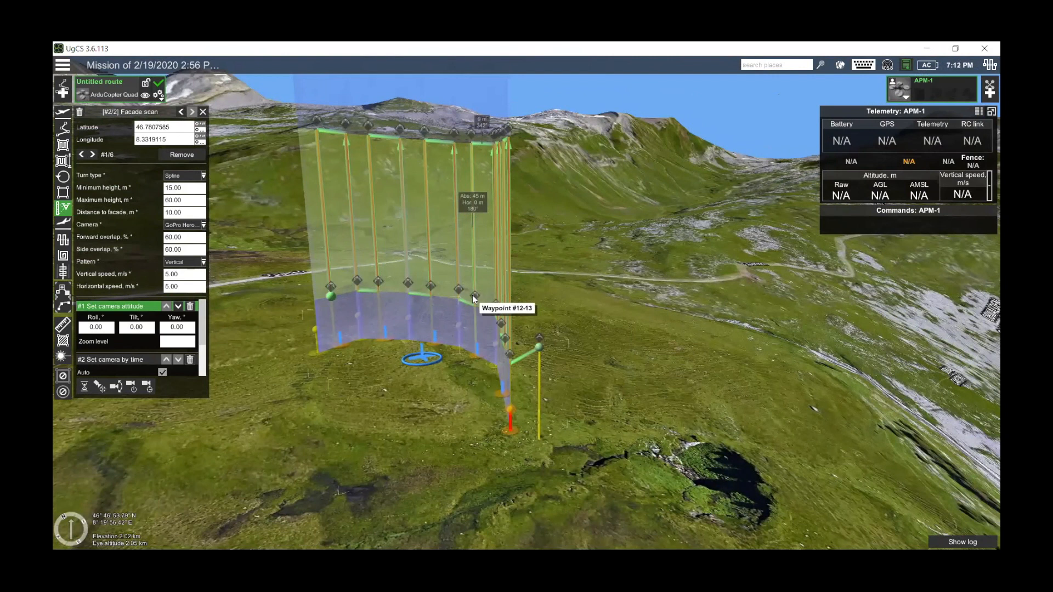
{"action": "left_click_drag", "start_coordinate": [460, 427], "coordinate": [449, 363]}
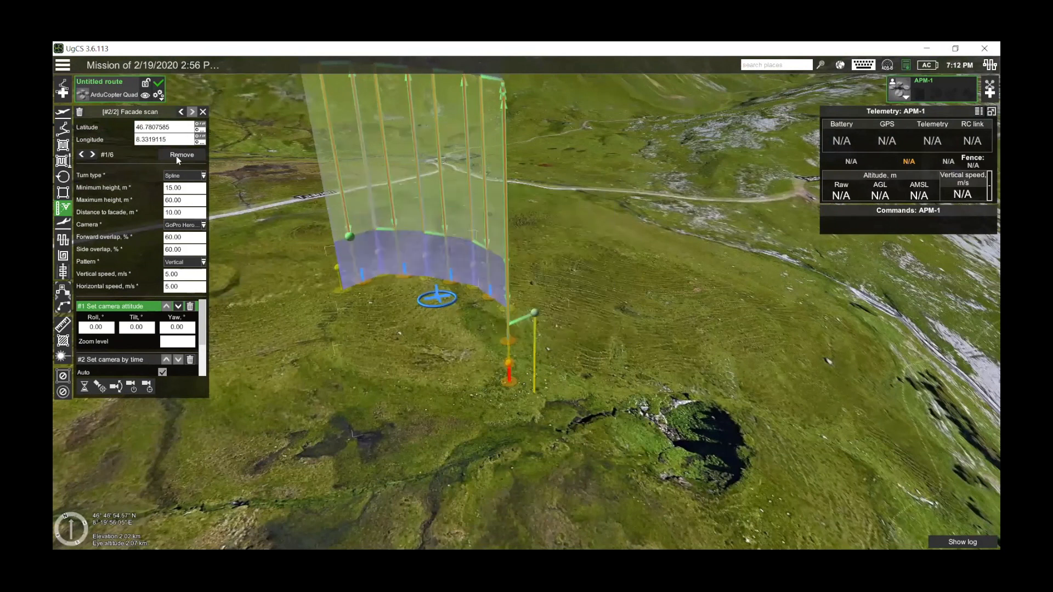
Step: Set the facade scan's forward overlap to 50% and its side overlap to 80%
{"action": "left_click", "coordinate": [177, 215]}
{"action": "double_click", "coordinate": [177, 216]}
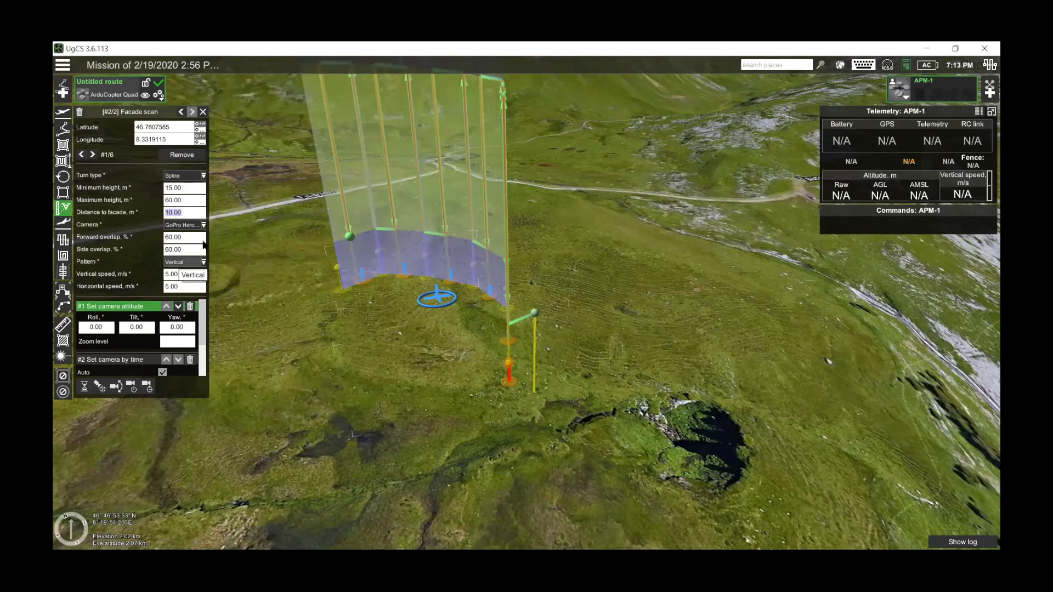
{"action": "right_click_drag", "start_coordinate": [339, 327], "coordinate": [302, 302]}
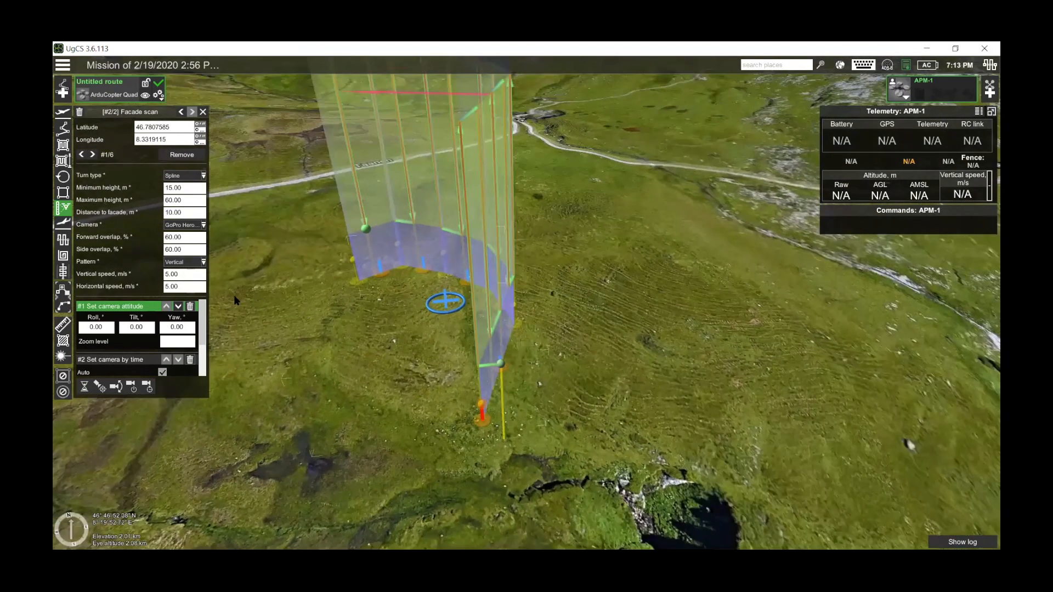
{"action": "left_click_drag", "start_coordinate": [189, 238], "coordinate": [159, 237]}
{"action": "type", "text": "50"}
{"action": "key", "text": "Return"}
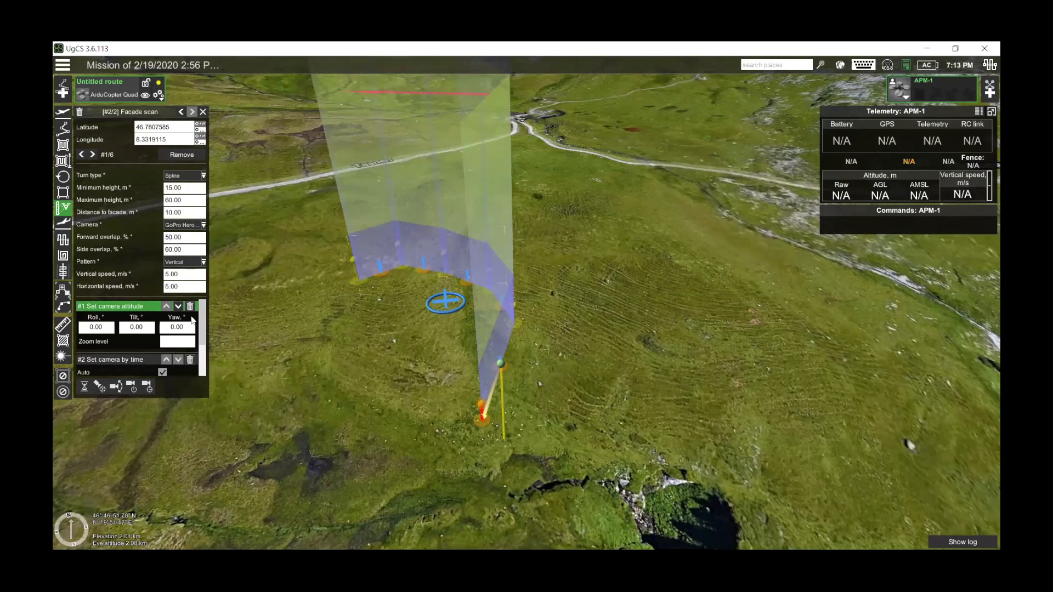
{"action": "left_click_drag", "start_coordinate": [410, 387], "coordinate": [401, 373]}
{"action": "scroll", "coordinate": [397, 375], "scroll_direction": "down", "scroll_amount": 4}
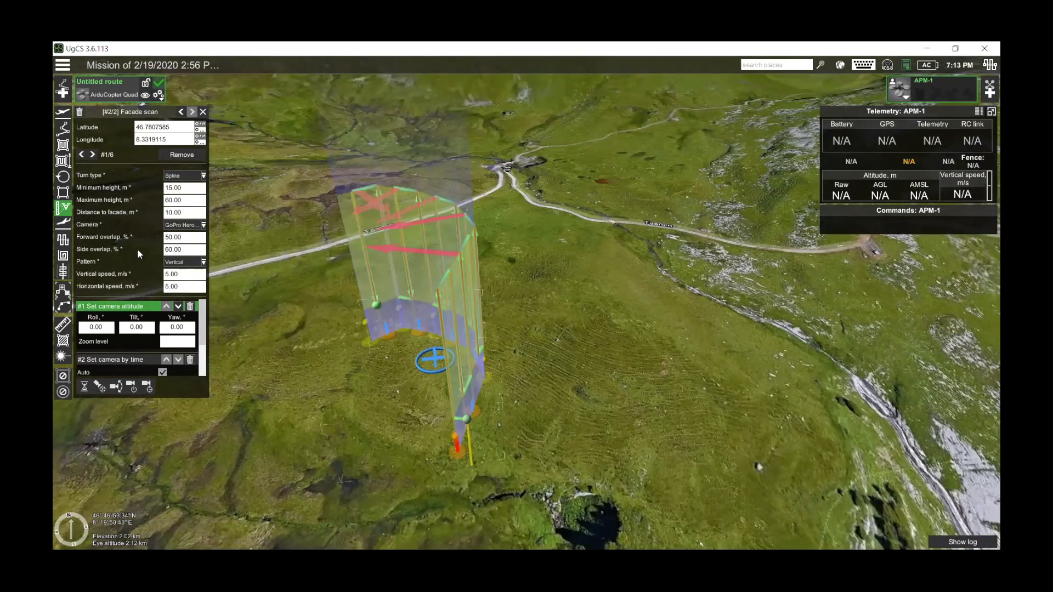
{"action": "left_click", "coordinate": [199, 248]}
{"action": "type", "text": "80"}
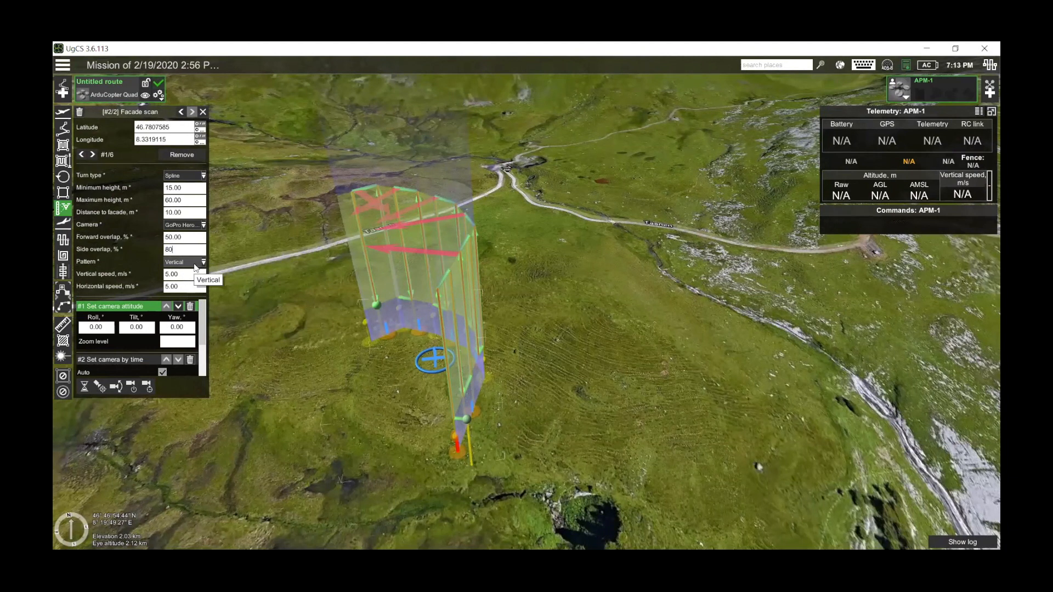
{"action": "key", "text": "Tab"}
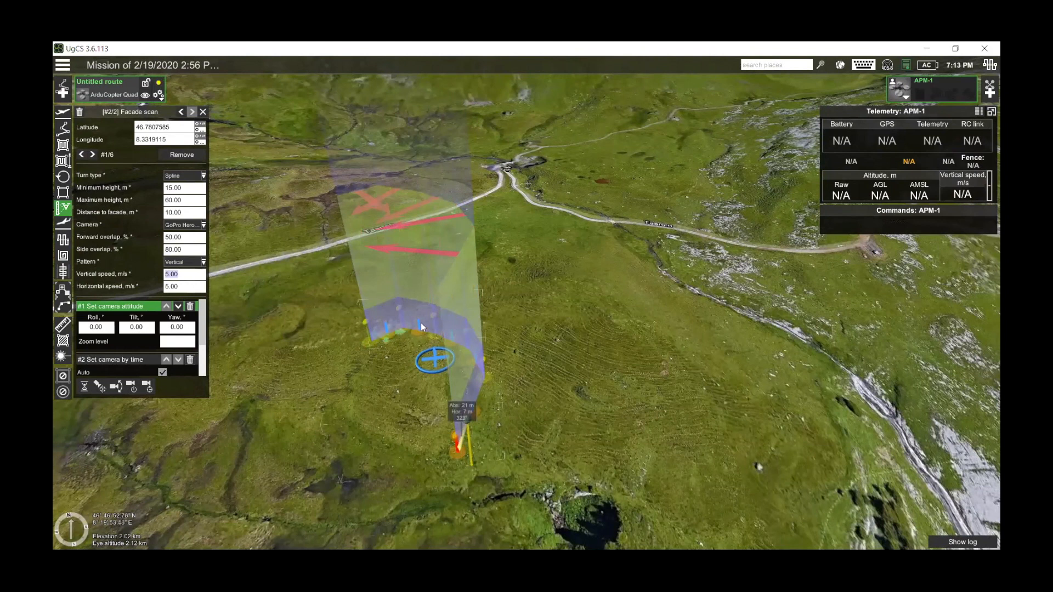
Step: Change the facade scan's flight pattern to Horizontal
{"action": "right_click_drag", "start_coordinate": [581, 391], "coordinate": [221, 271]}
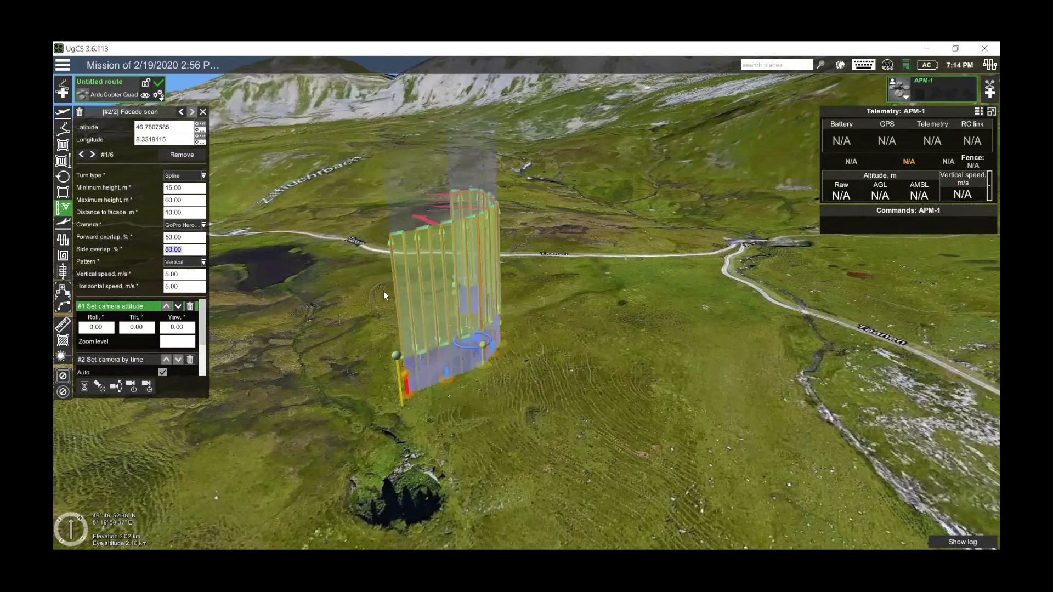
{"action": "left_click", "coordinate": [201, 264]}
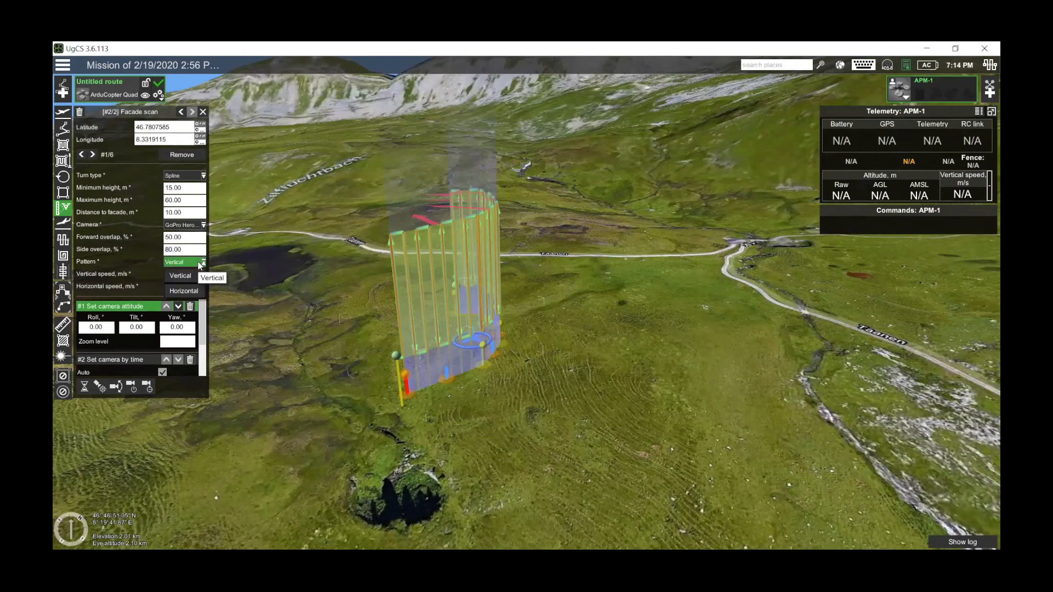
{"action": "left_click", "coordinate": [185, 289]}
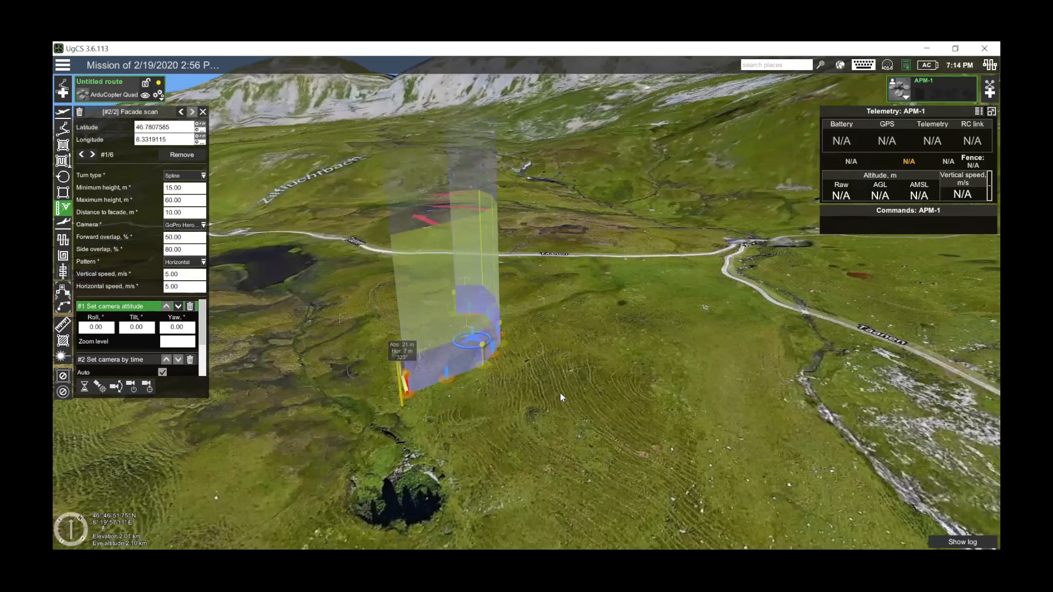
{"action": "middle_click_drag", "start_coordinate": [561, 393], "coordinate": [472, 409]}
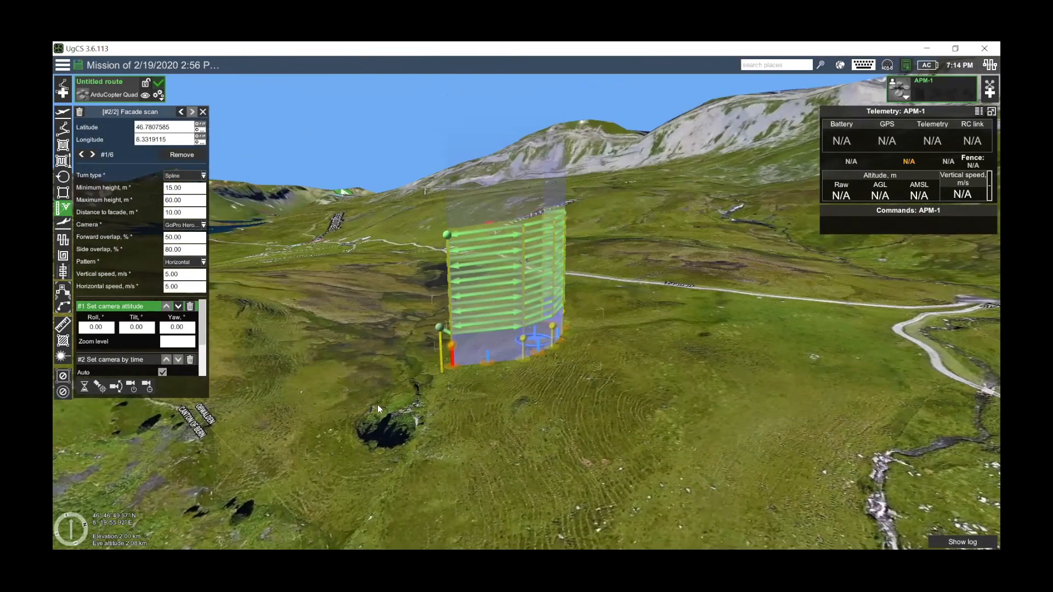
Step: Set both the vertical and the horizontal speed of the facade scan to 2 m/s
{"action": "left_click", "coordinate": [198, 276]}
{"action": "left_click_drag", "start_coordinate": [194, 276], "coordinate": [165, 274]}
{"action": "left_click", "coordinate": [386, 328]}
{"action": "scroll", "coordinate": [466, 331], "scroll_direction": "up", "scroll_amount": 3}
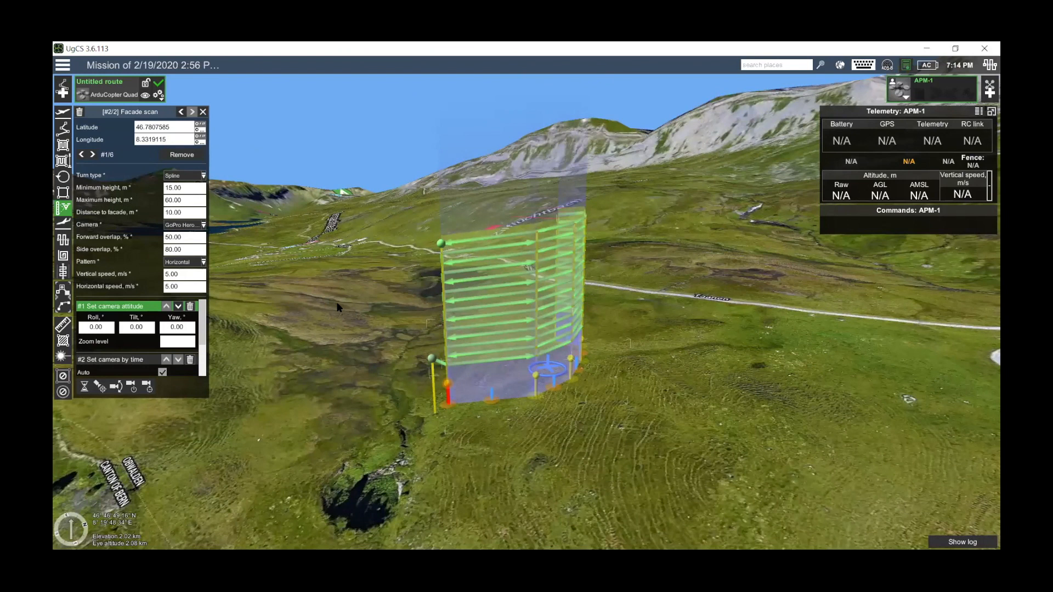
{"action": "double_click", "coordinate": [190, 274]}
{"action": "type", "text": "2"}
{"action": "key", "text": "Tab"}
{"action": "type", "text": "2"}
{"action": "key", "text": "Tab"}
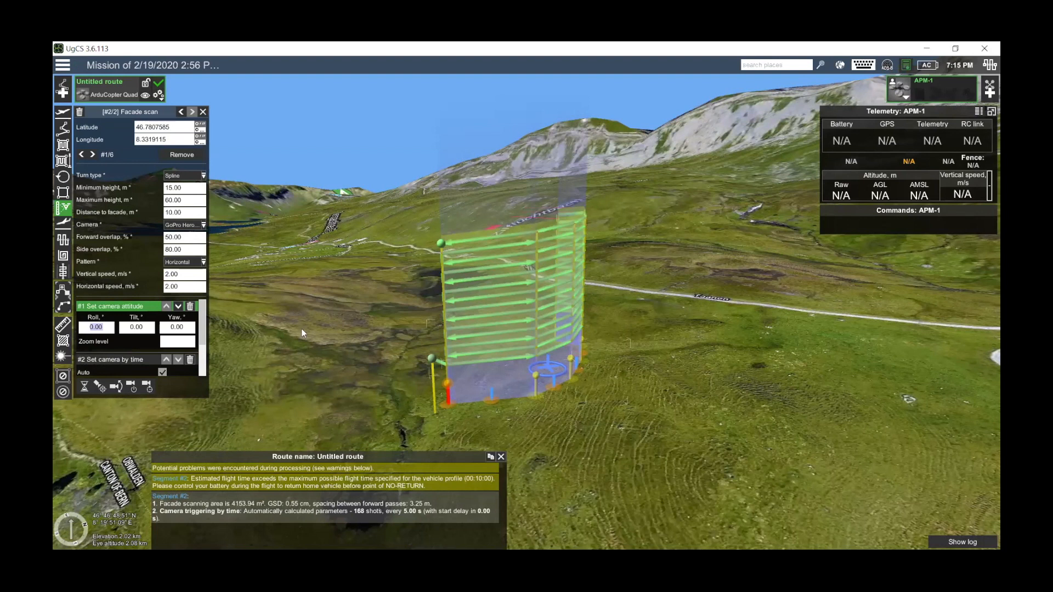
Step: Examine the facade scan's horizontal passes and compare the altitudes of its lowest waypoints with the minimum height setting
{"action": "right_click_drag", "start_coordinate": [544, 410], "coordinate": [454, 419]}
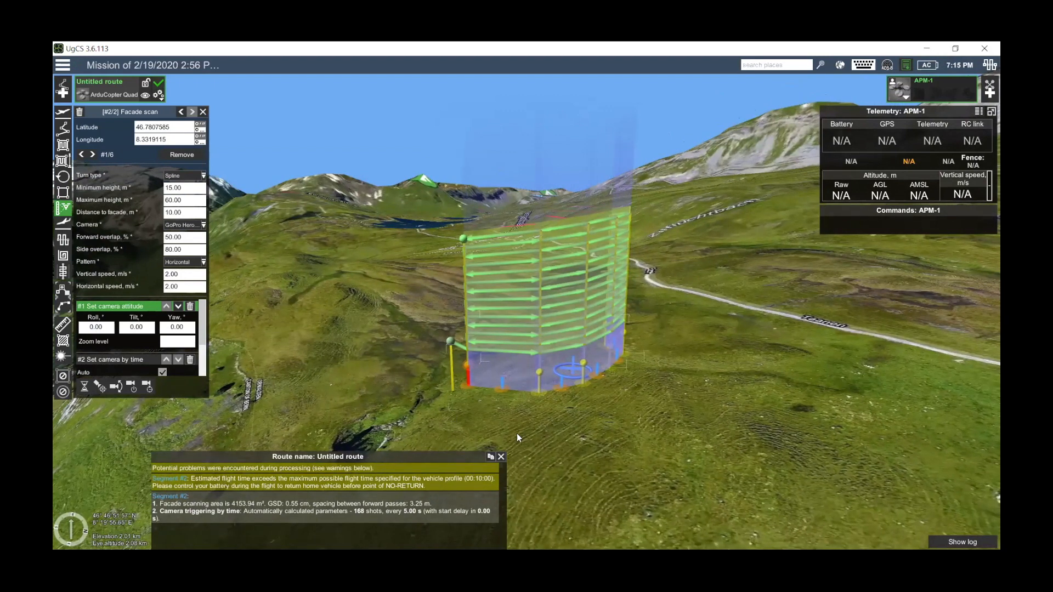
{"action": "scroll", "coordinate": [517, 433], "scroll_direction": "up", "scroll_amount": 1}
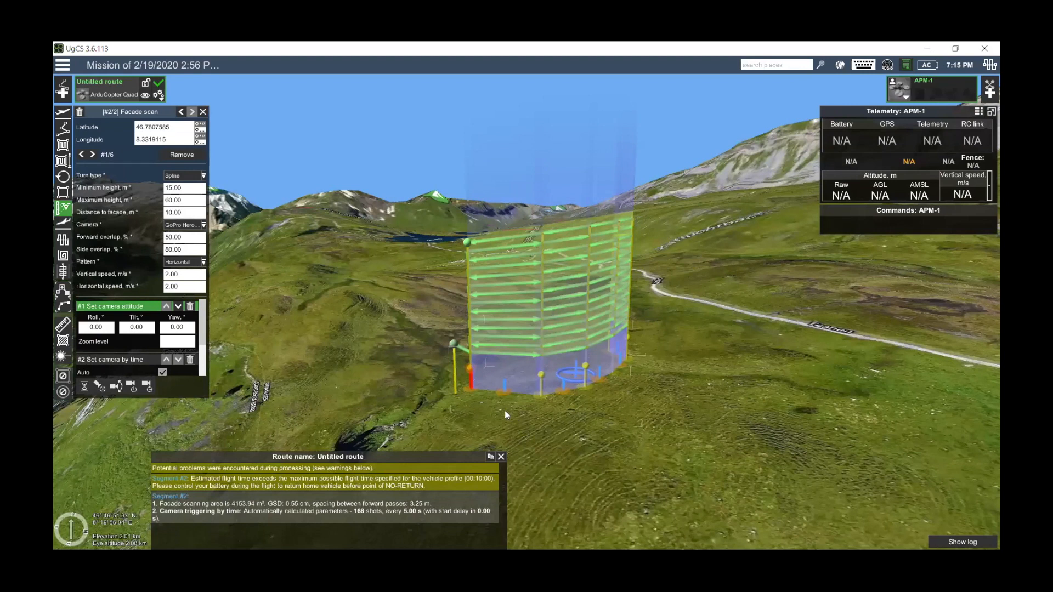
{"action": "mouse_move", "coordinate": [544, 316]}
{"action": "scroll", "coordinate": [544, 419], "scroll_direction": "up", "scroll_amount": 3}
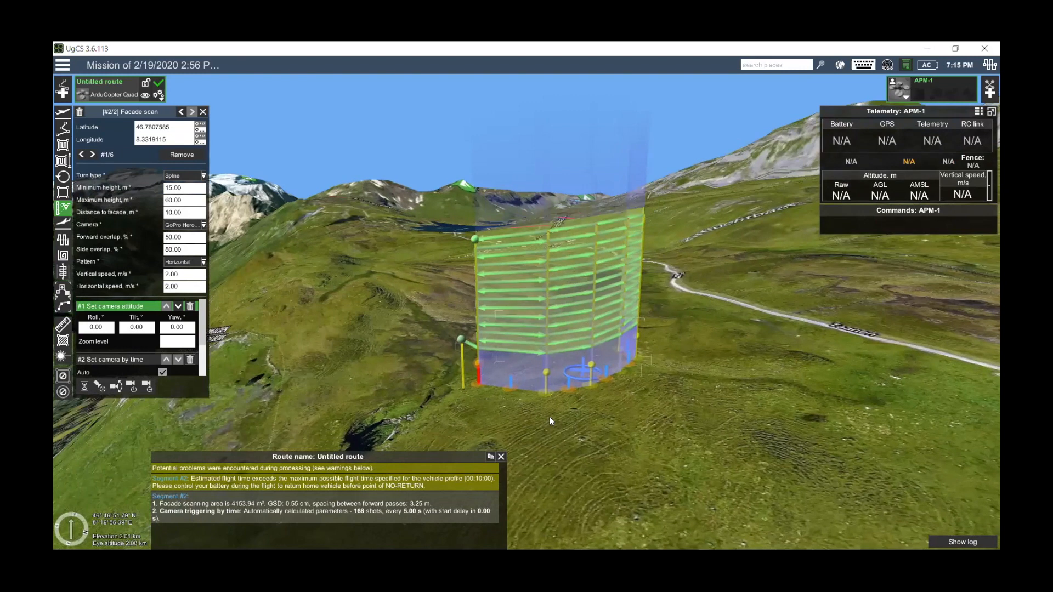
{"action": "scroll", "coordinate": [554, 426], "scroll_direction": "up", "scroll_amount": 3}
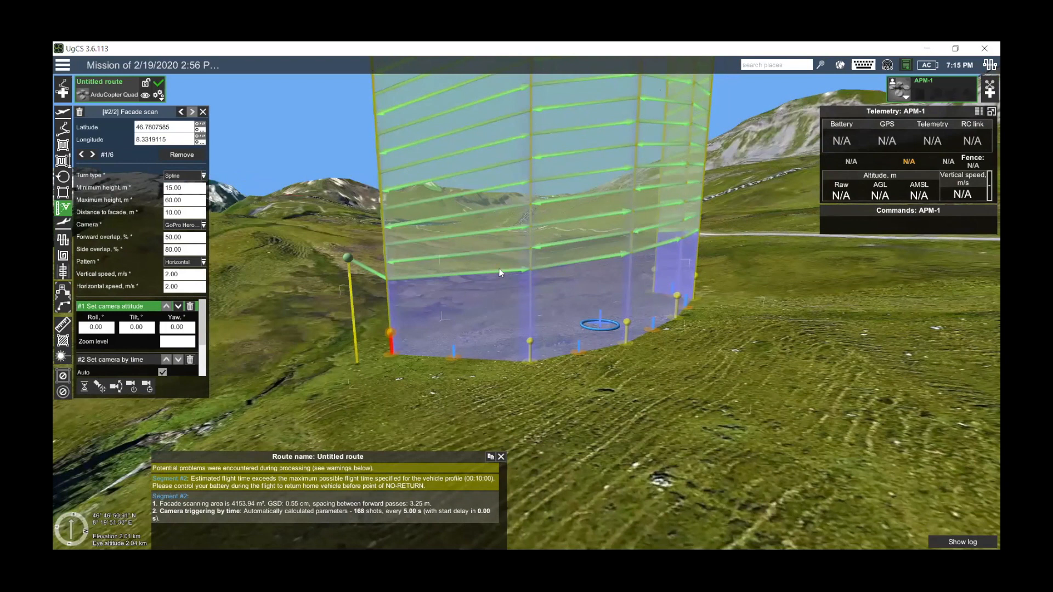
{"action": "mouse_move", "coordinate": [389, 285]}
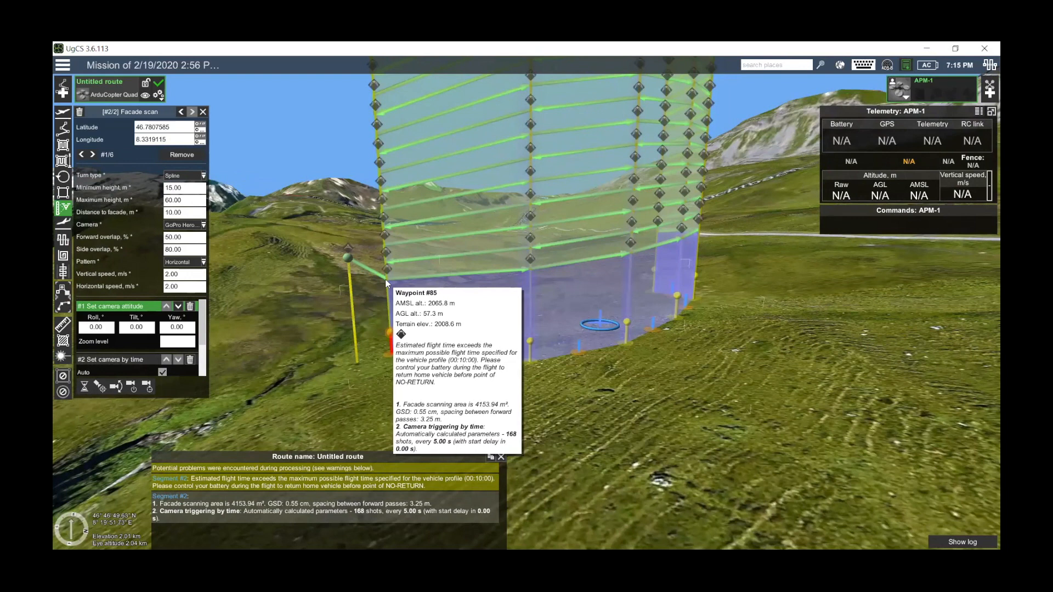
{"action": "left_click", "coordinate": [187, 189]}
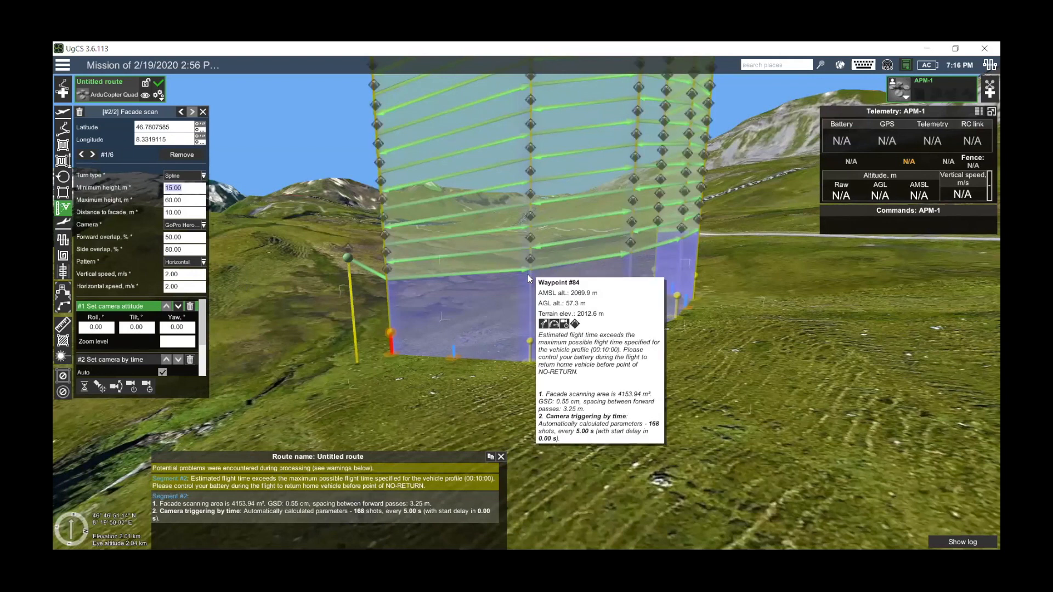
{"action": "mouse_move", "coordinate": [532, 237]}
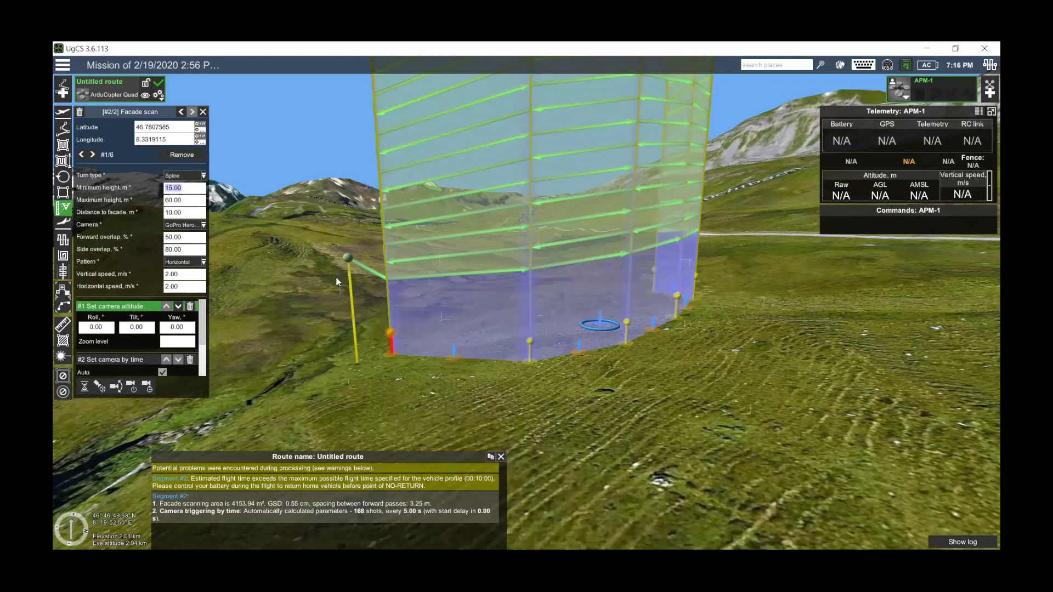
{"action": "left_click", "coordinate": [197, 191]}
{"action": "left_click_drag", "start_coordinate": [197, 190], "coordinate": [152, 188]}
{"action": "scroll", "coordinate": [415, 372], "scroll_direction": "down", "scroll_amount": 3}
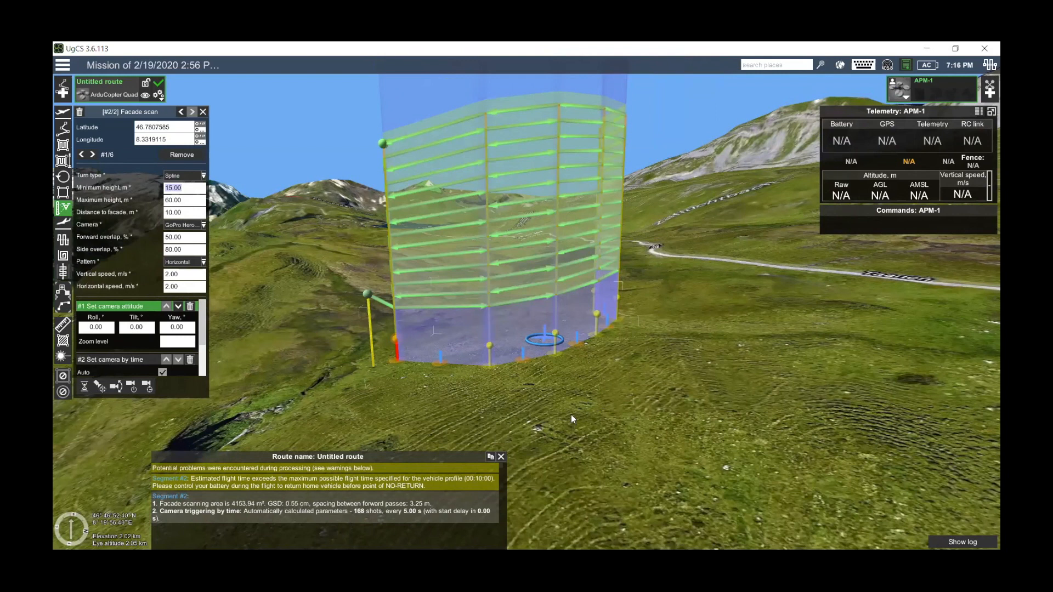
{"action": "mouse_move", "coordinate": [545, 407]}
{"action": "left_mouse_down"}
{"action": "mouse_move", "coordinate": [578, 409]}
{"action": "mouse_move", "coordinate": [547, 413]}
{"action": "left_mouse_up"}
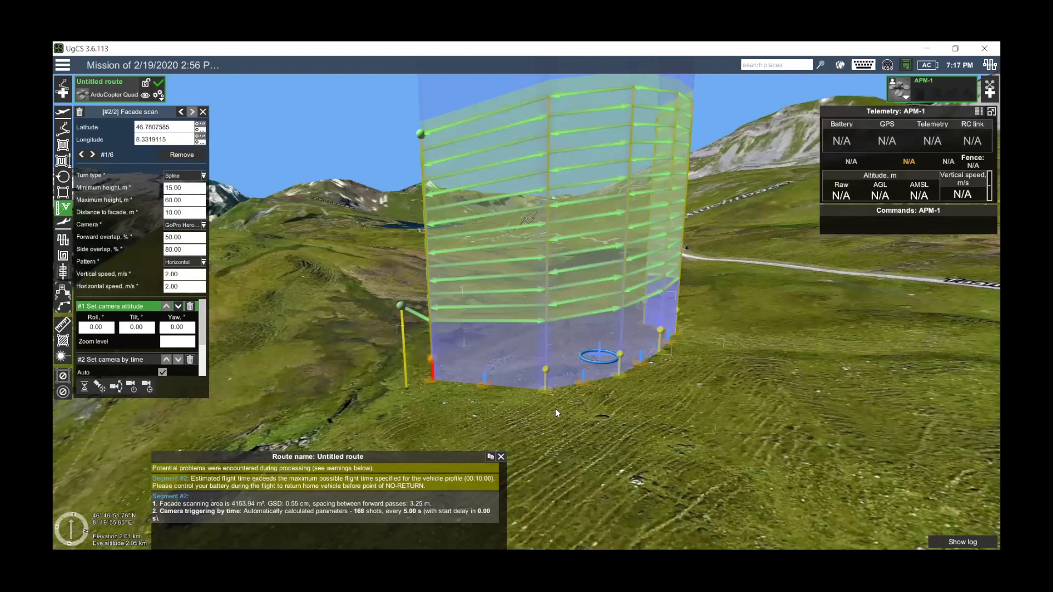
{"action": "mouse_move", "coordinate": [686, 412]}
{"action": "right_mouse_down"}
{"action": "mouse_move", "coordinate": [692, 397]}
{"action": "mouse_move", "coordinate": [678, 385]}
{"action": "right_mouse_up"}
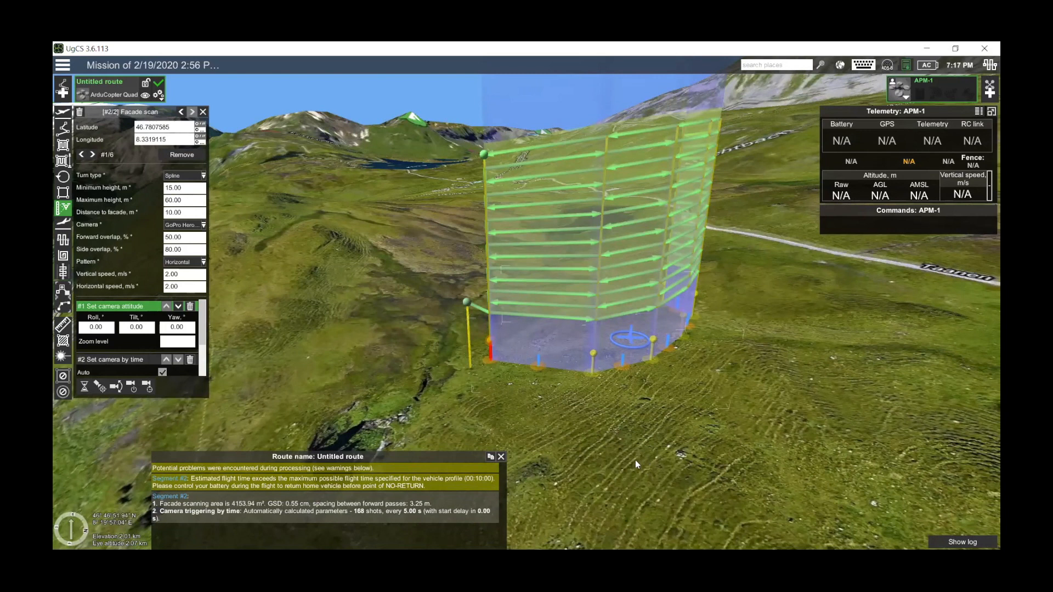
Step: Add vehicle APM-5 to the active vehicles and remove APM-1
{"action": "left_click_drag", "start_coordinate": [618, 437], "coordinate": [627, 458]}
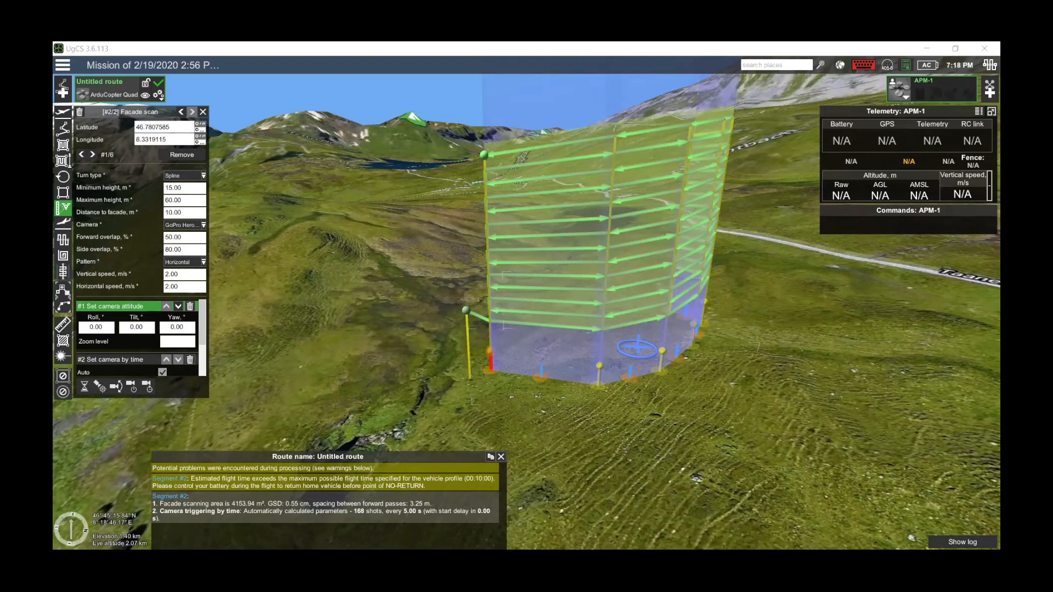
{"action": "left_click", "coordinate": [991, 91]}
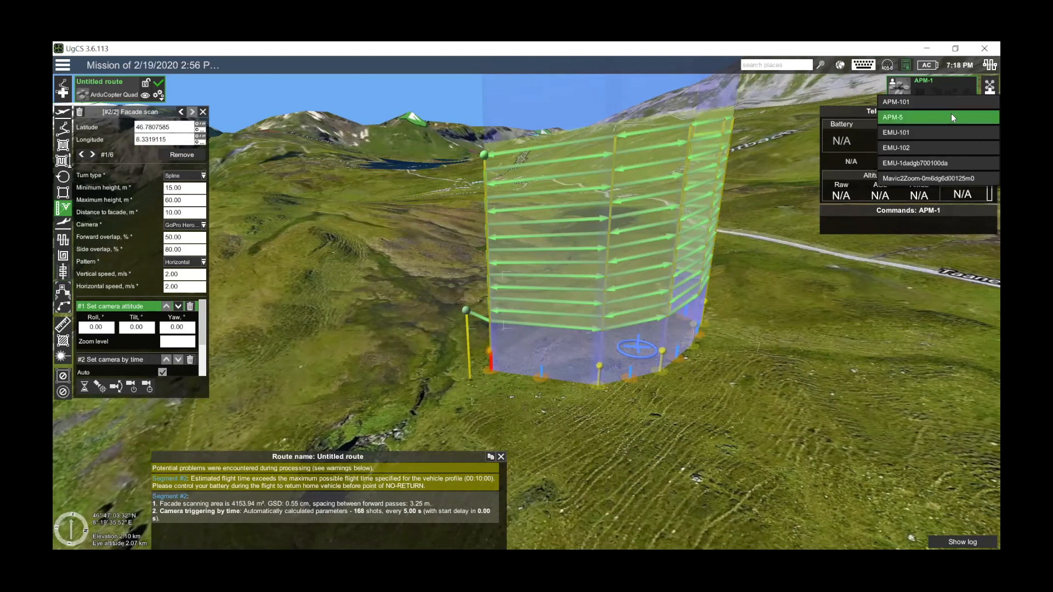
{"action": "left_click", "coordinate": [952, 113]}
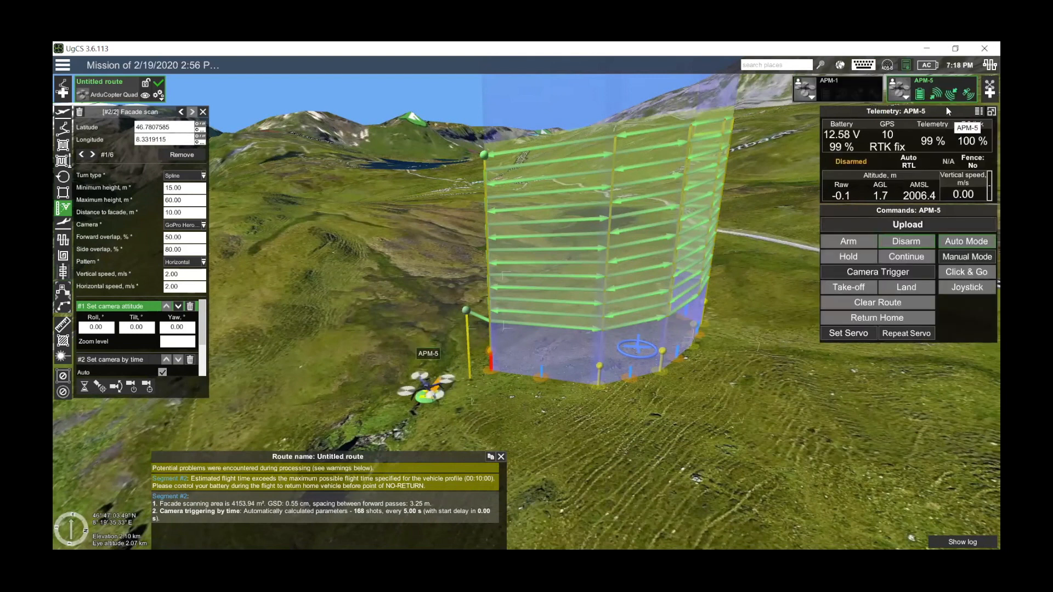
{"action": "left_click", "coordinate": [819, 94]}
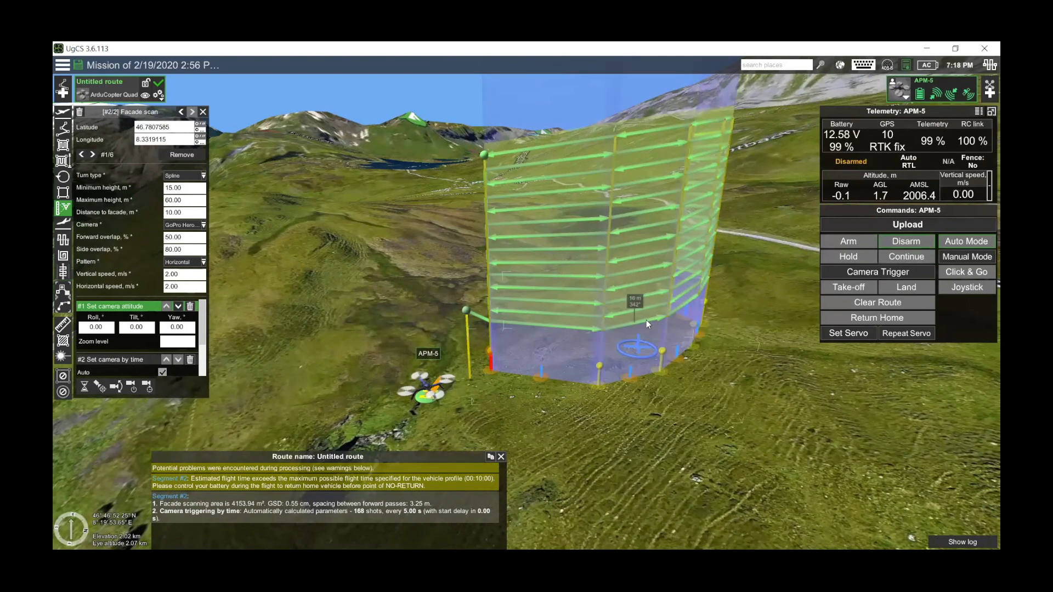
Step: Try the APM-5 route upload options for starting from a waypoint with take-off to the route's first waypoint, and abandon the upload
{"action": "left_click", "coordinate": [877, 224]}
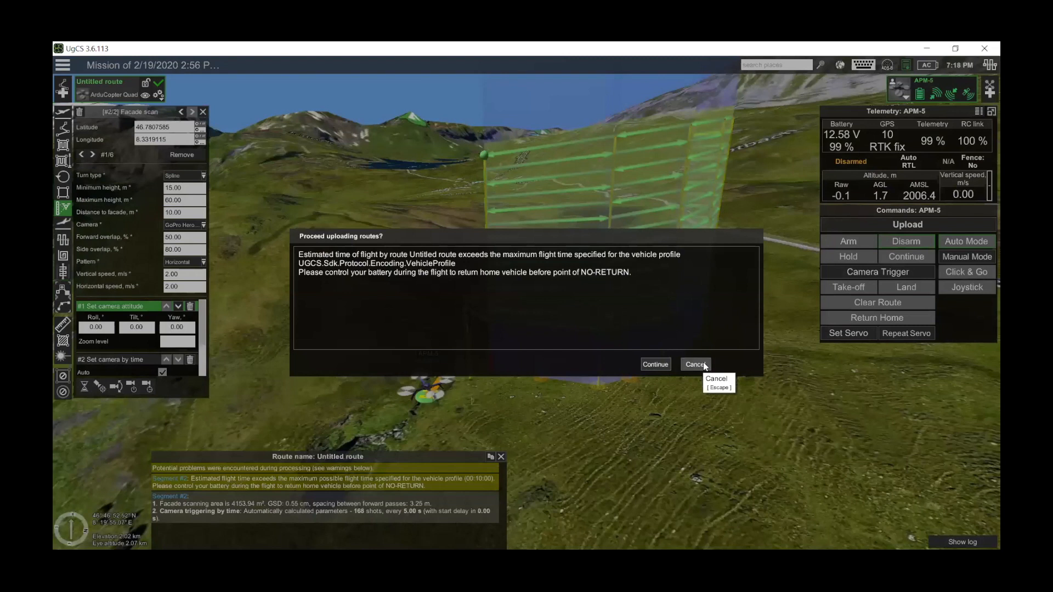
{"action": "left_click", "coordinate": [665, 363]}
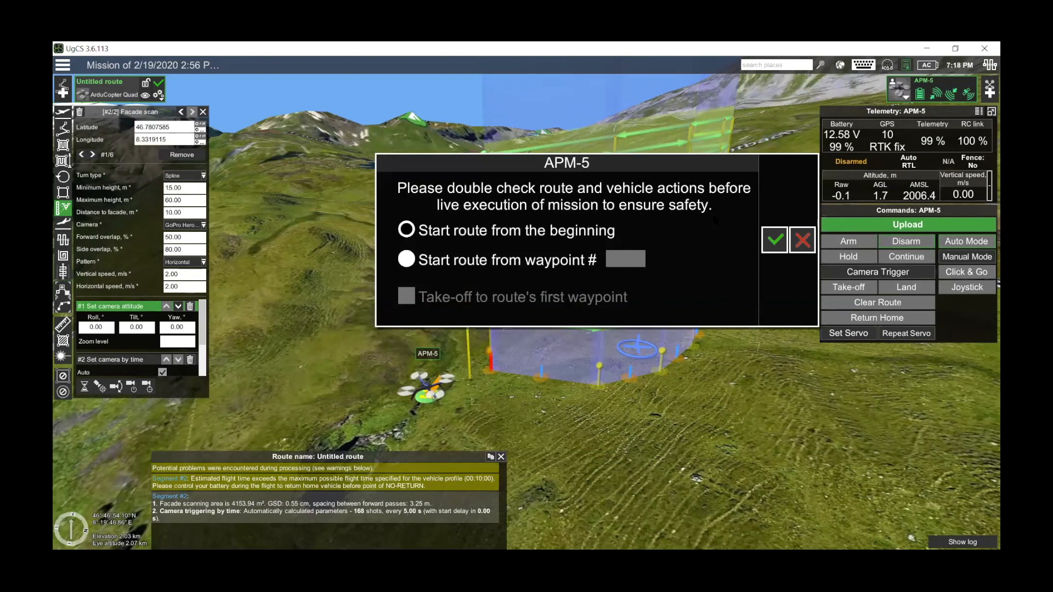
{"action": "left_click", "coordinate": [515, 267]}
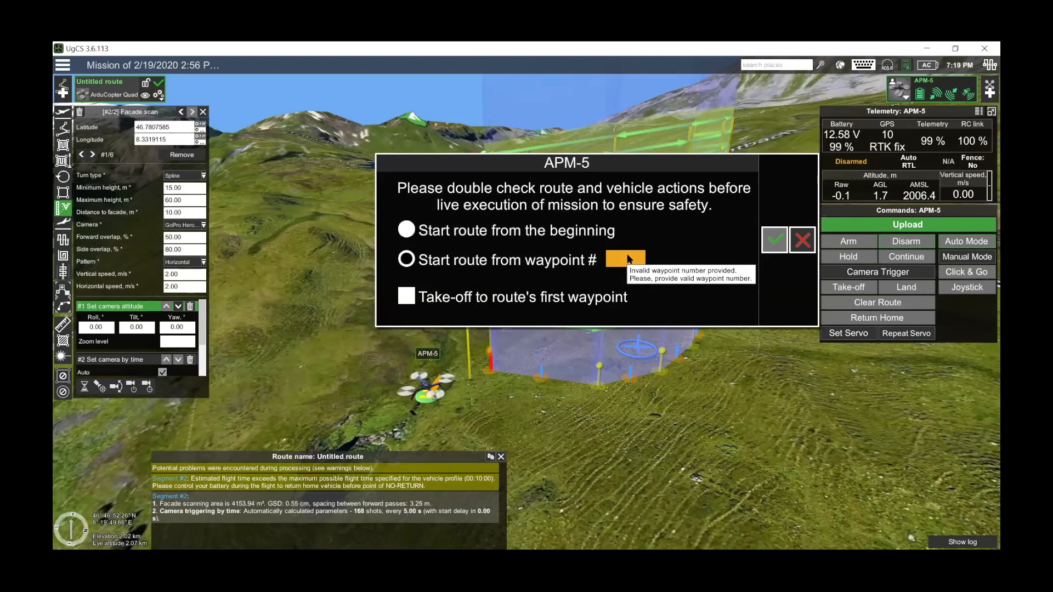
{"action": "left_click", "coordinate": [407, 303]}
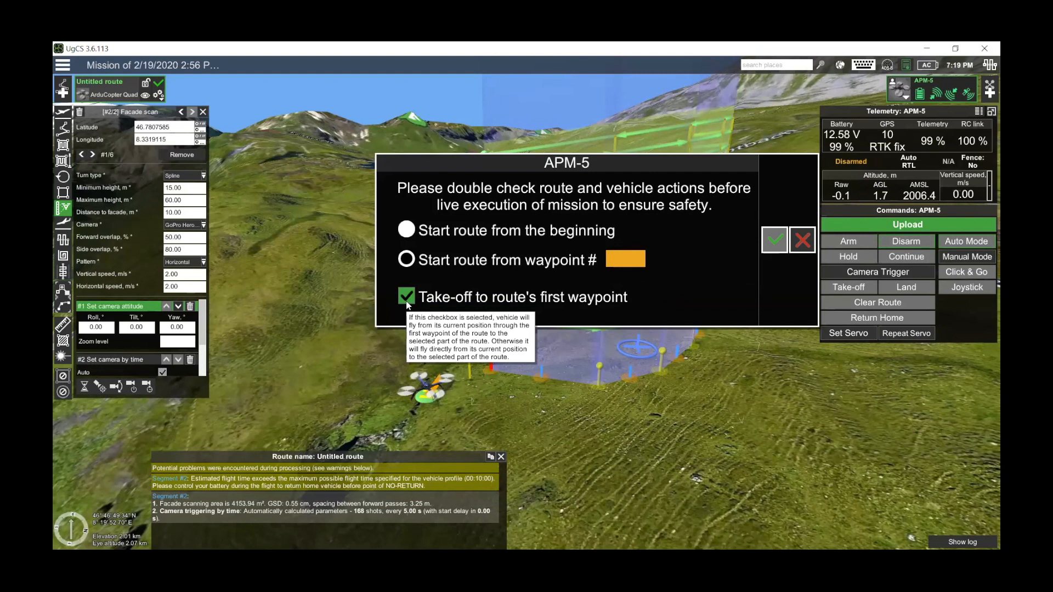
{"action": "left_click", "coordinate": [775, 239]}
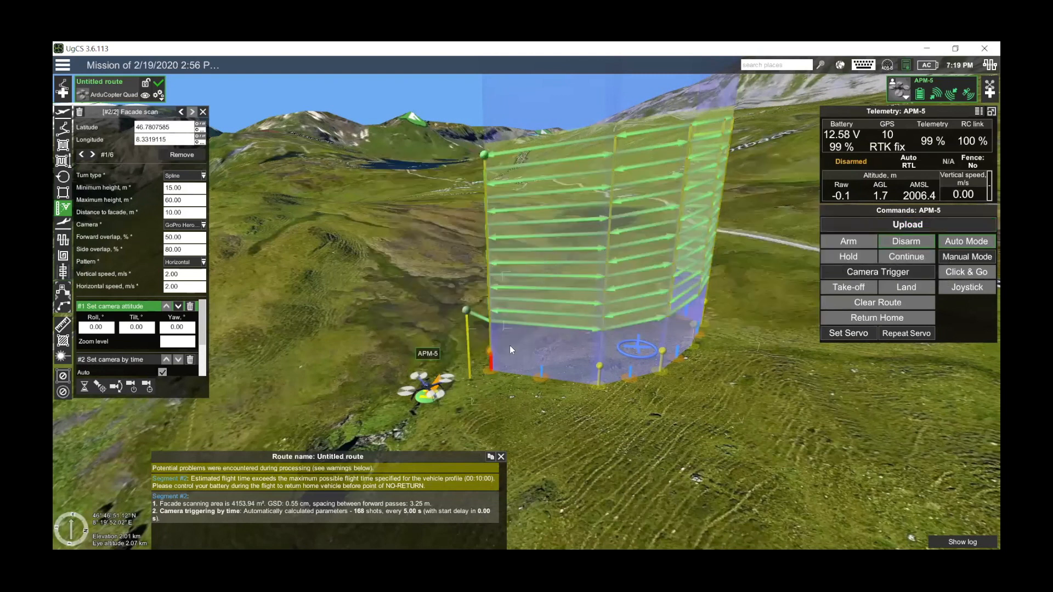
Step: Upload the facade scan route to APM-5, accepting the flight time warning and starting the route from the beginning
{"action": "mouse_move", "coordinate": [467, 308]}
{"action": "left_click", "coordinate": [877, 224]}
{"action": "left_click", "coordinate": [652, 363]}
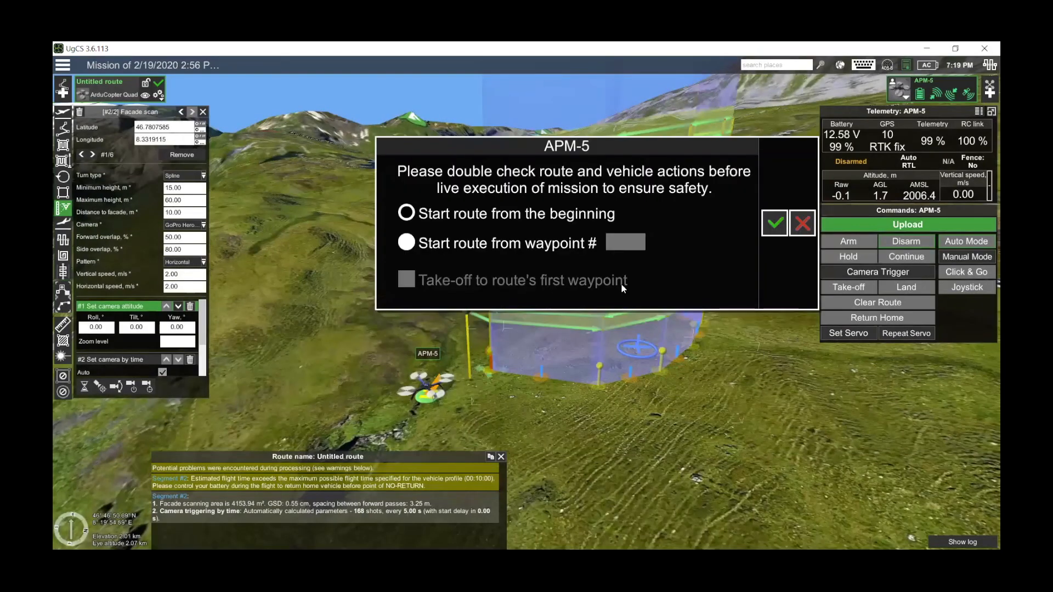
{"action": "left_click", "coordinate": [633, 249]}
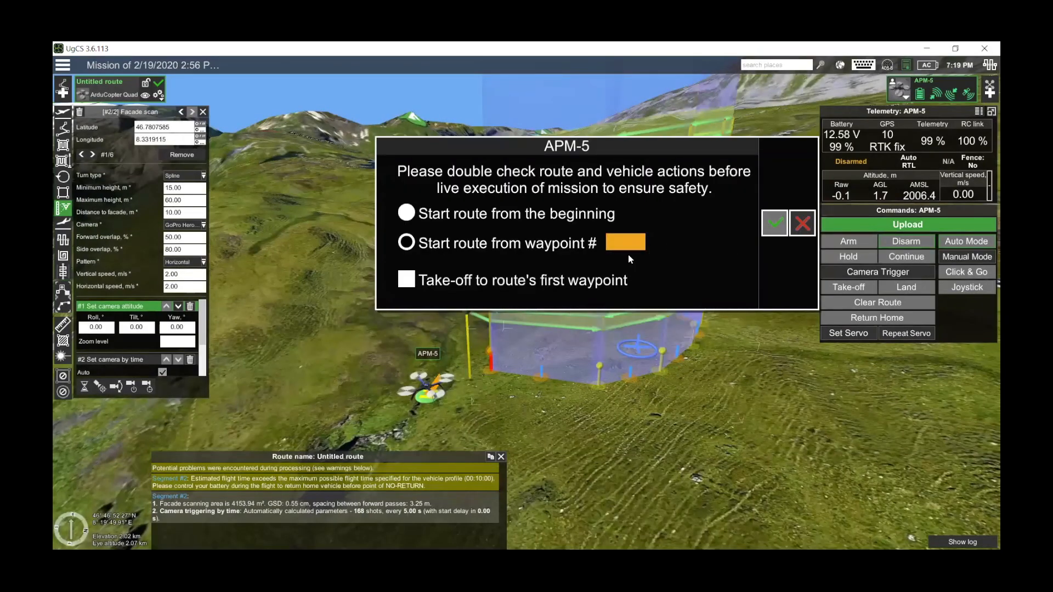
{"action": "left_click", "coordinate": [554, 215]}
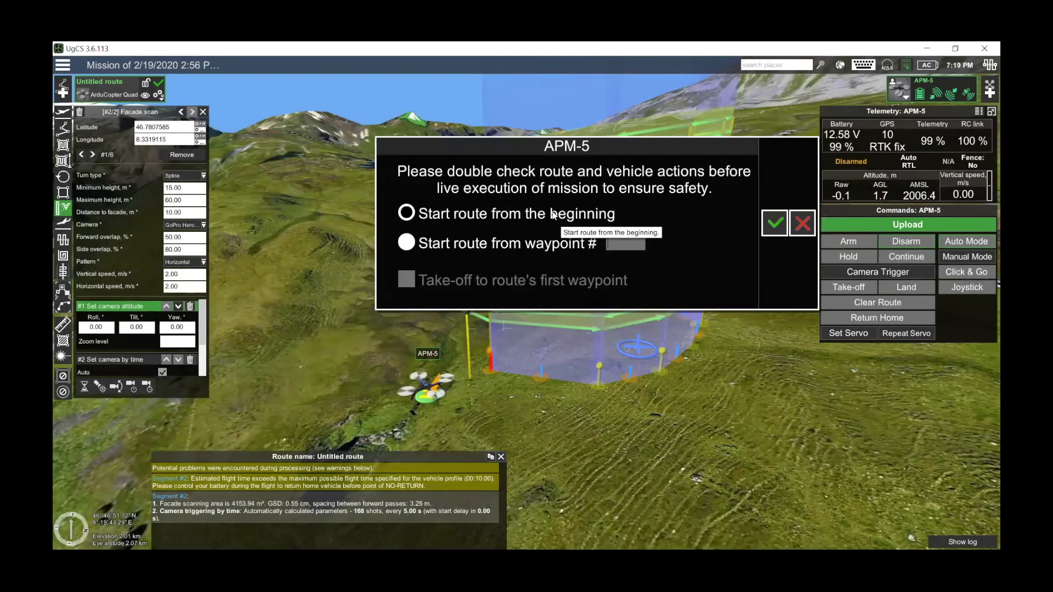
{"action": "left_click", "coordinate": [774, 222]}
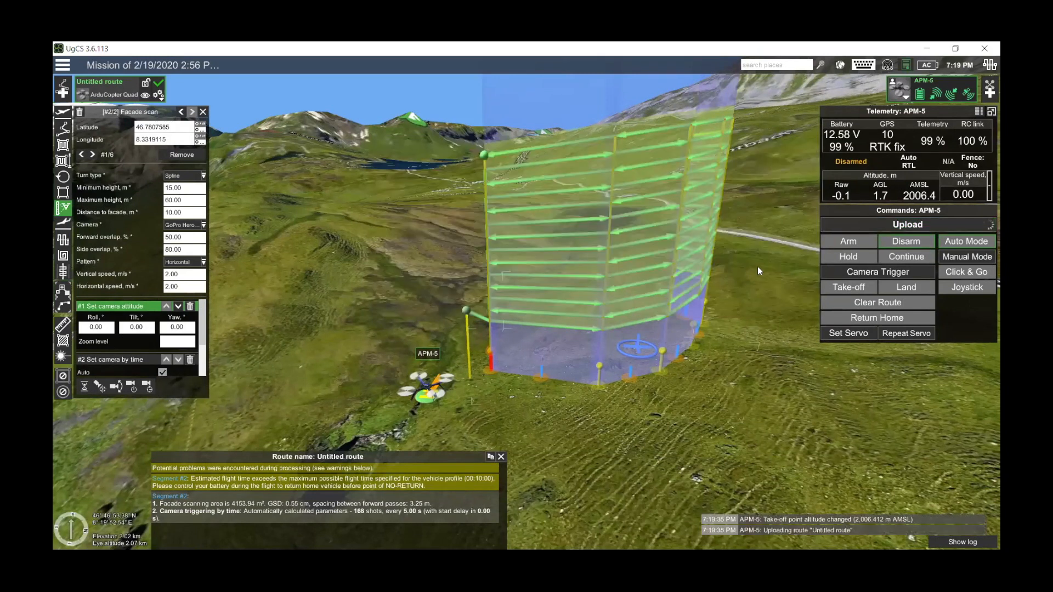
Step: Try to arm APM-5 and switch it to Auto Mode
{"action": "left_click", "coordinate": [850, 242]}
{"action": "left_click", "coordinate": [774, 229]}
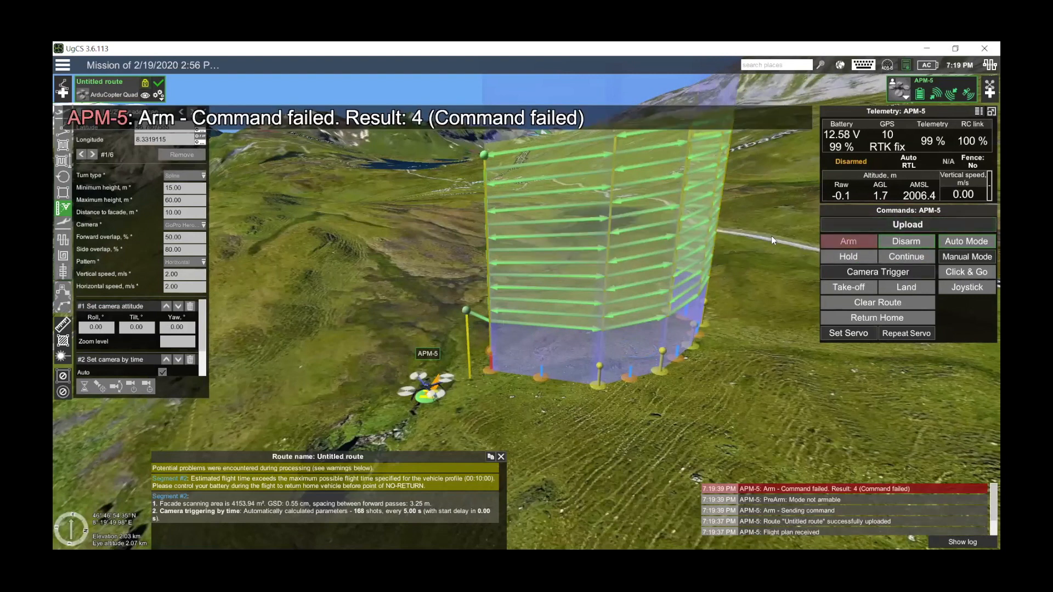
{"action": "left_click", "coordinate": [960, 243]}
{"action": "left_click", "coordinate": [896, 229]}
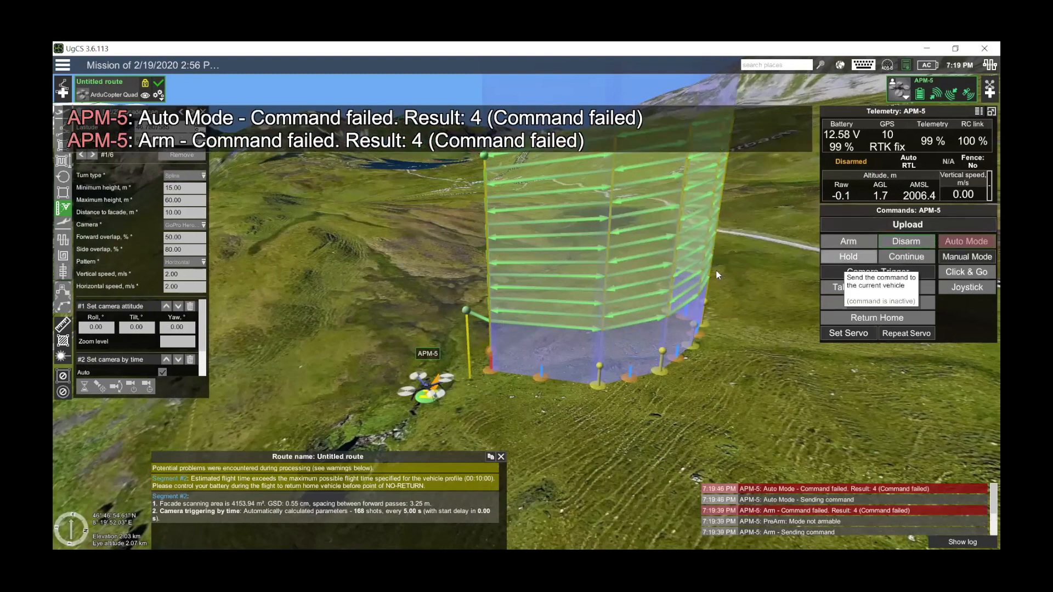
Step: Replace APM-5 with APM-1 as the active vehicle
{"action": "left_click", "coordinate": [901, 90]}
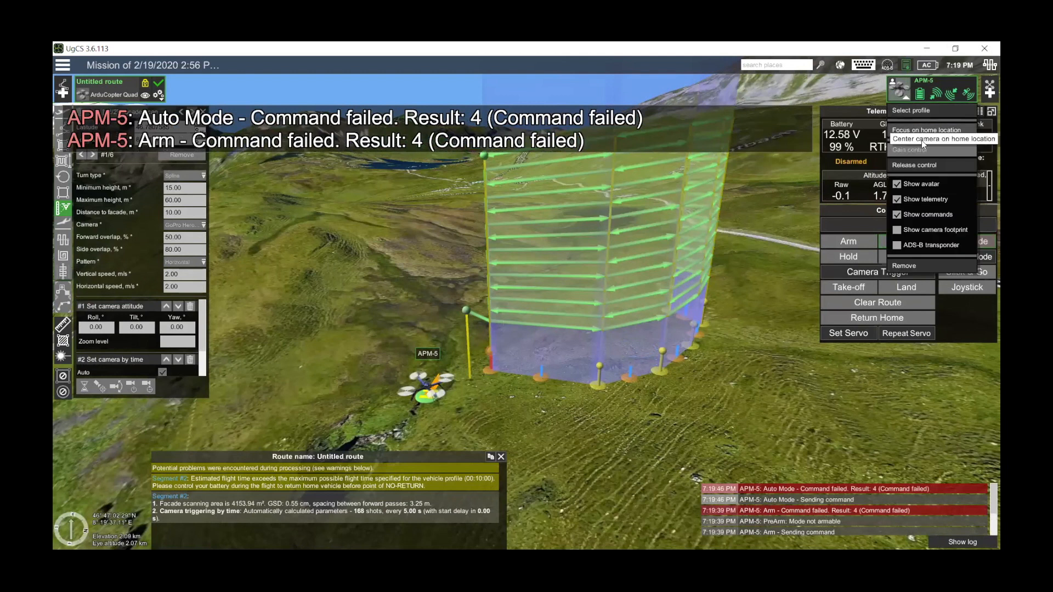
{"action": "left_click", "coordinate": [913, 263]}
{"action": "left_click", "coordinate": [988, 89]}
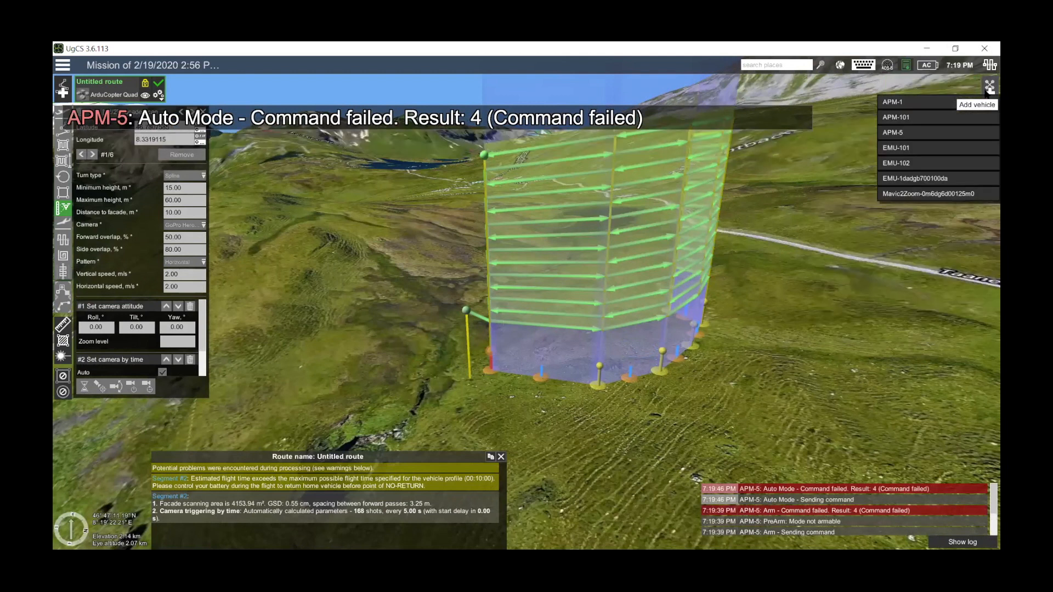
{"action": "left_click", "coordinate": [900, 102]}
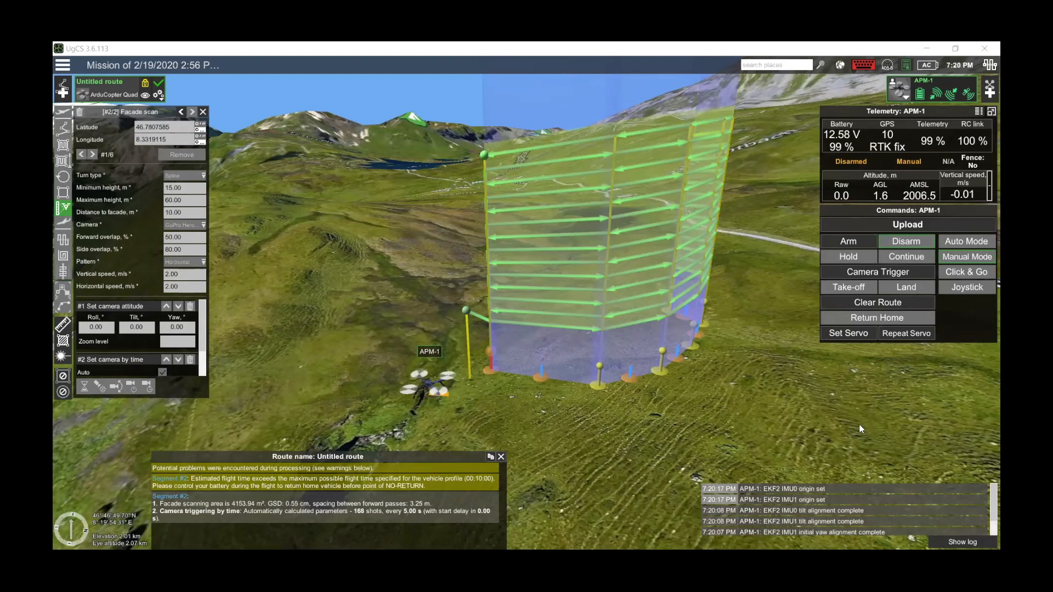
Step: Upload the facade scan route to APM-1, accepting the flight time warning and starting the route from the beginning
{"action": "left_click", "coordinate": [896, 228]}
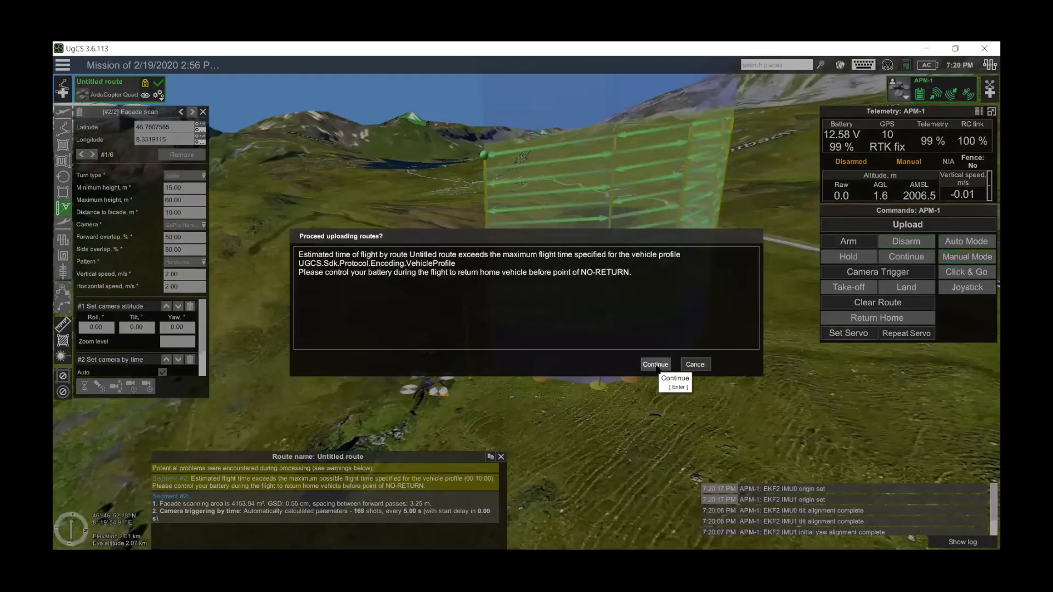
{"action": "left_click", "coordinate": [655, 364]}
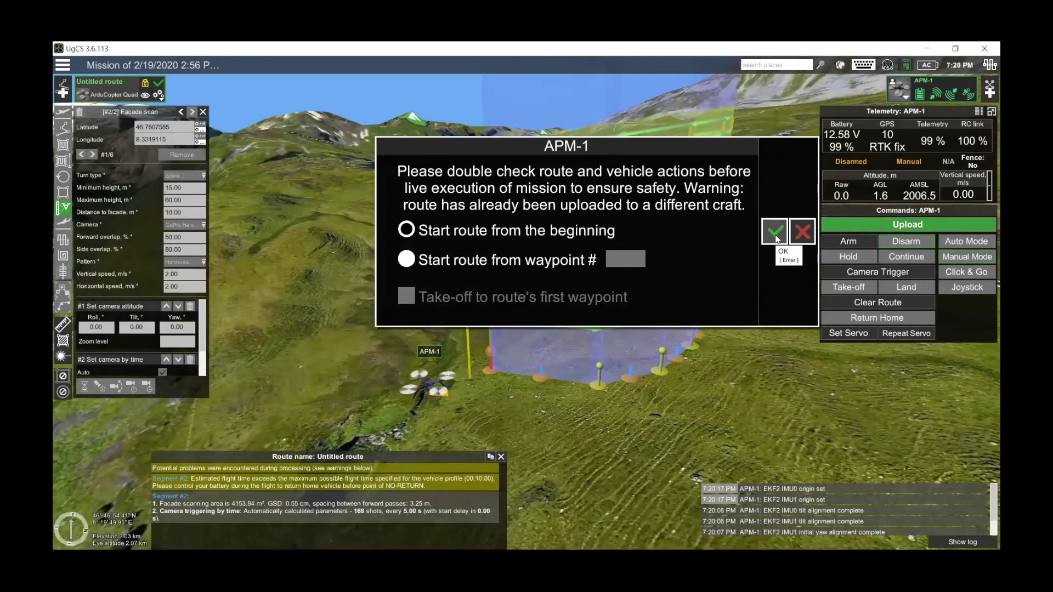
{"action": "left_click", "coordinate": [778, 240]}
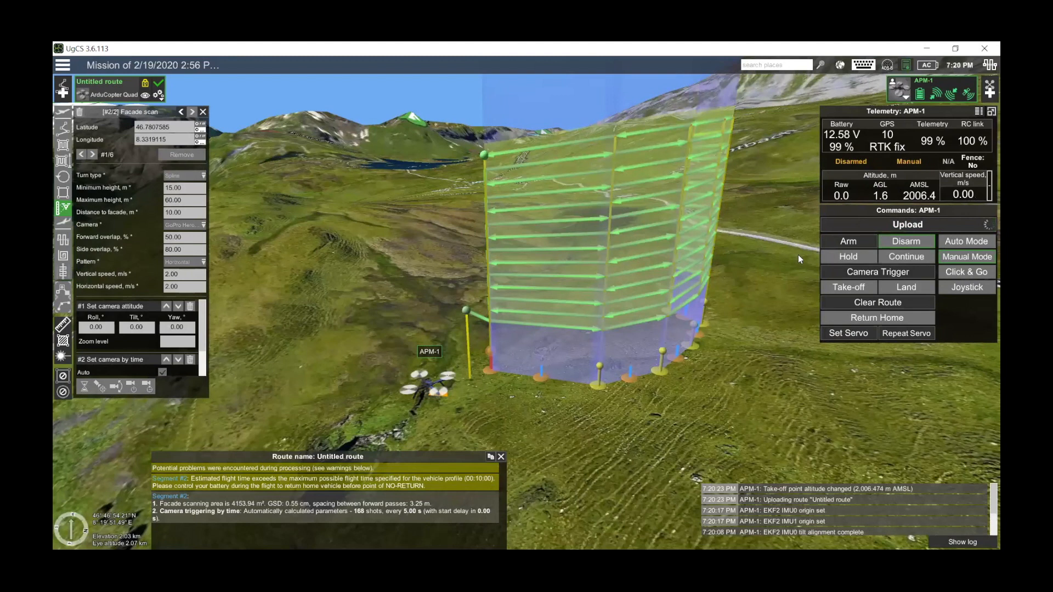
Step: Arm APM-1 and try to start the uploaded route in Auto Mode
{"action": "left_click", "coordinate": [849, 242]}
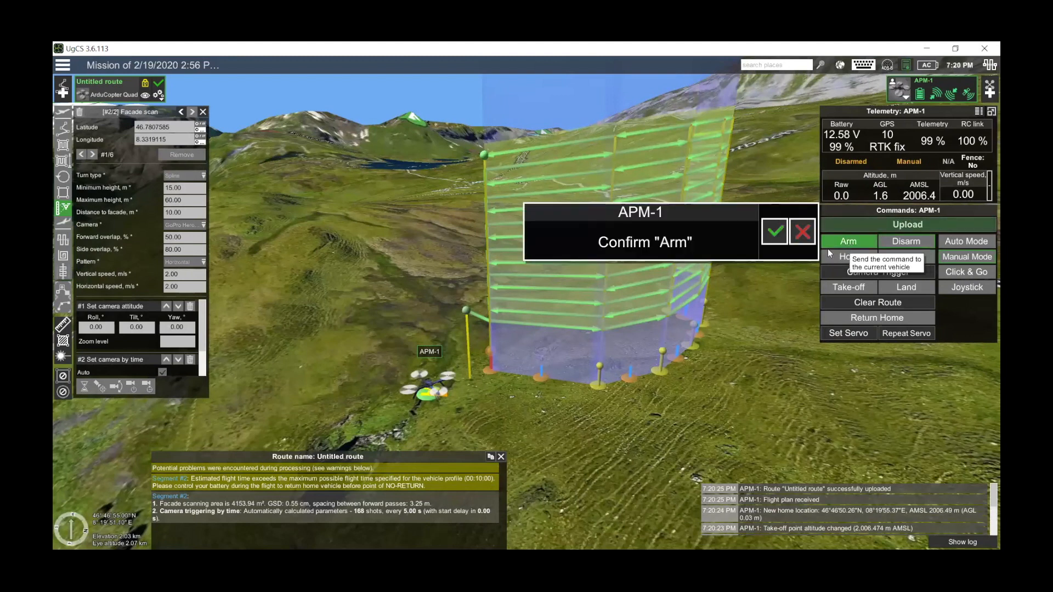
{"action": "left_click", "coordinate": [776, 231]}
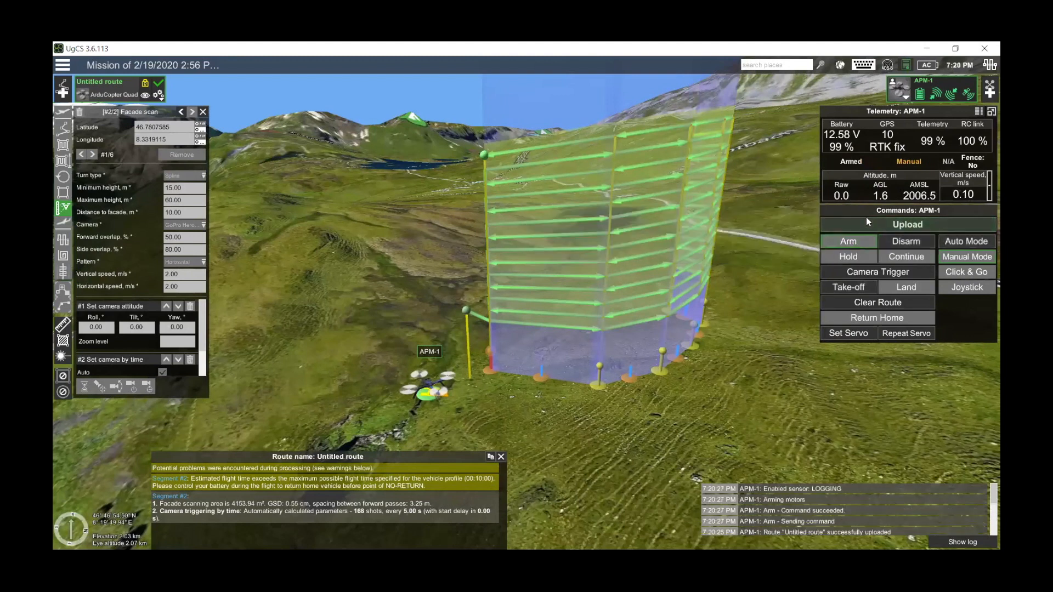
{"action": "left_click", "coordinate": [966, 242]}
{"action": "left_click", "coordinate": [893, 232]}
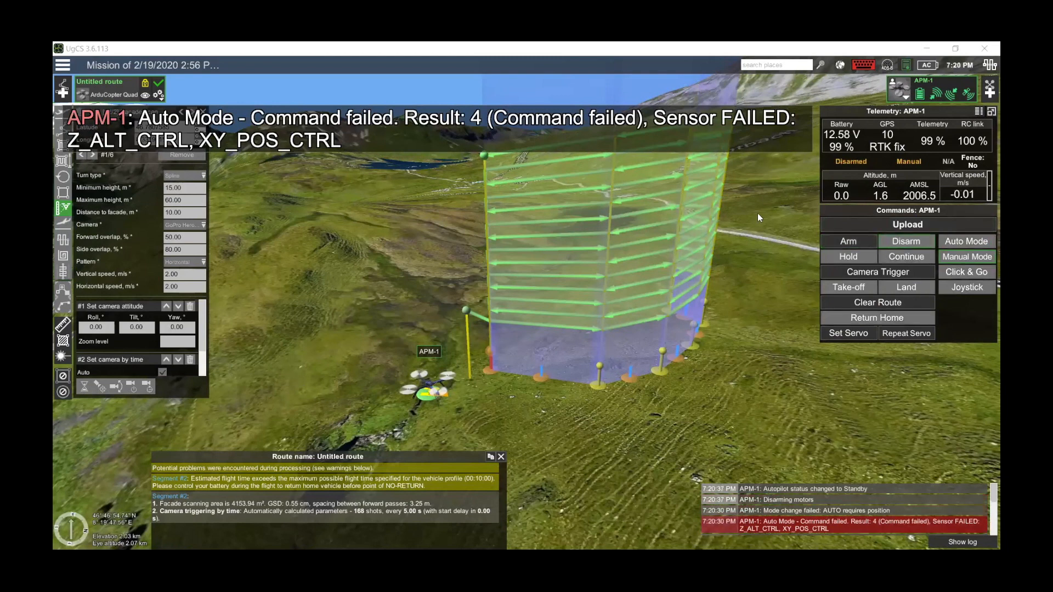
Step: Arm APM-1 again and retry switching it to Auto Mode
{"action": "left_click", "coordinate": [848, 240]}
{"action": "left_click", "coordinate": [779, 231]}
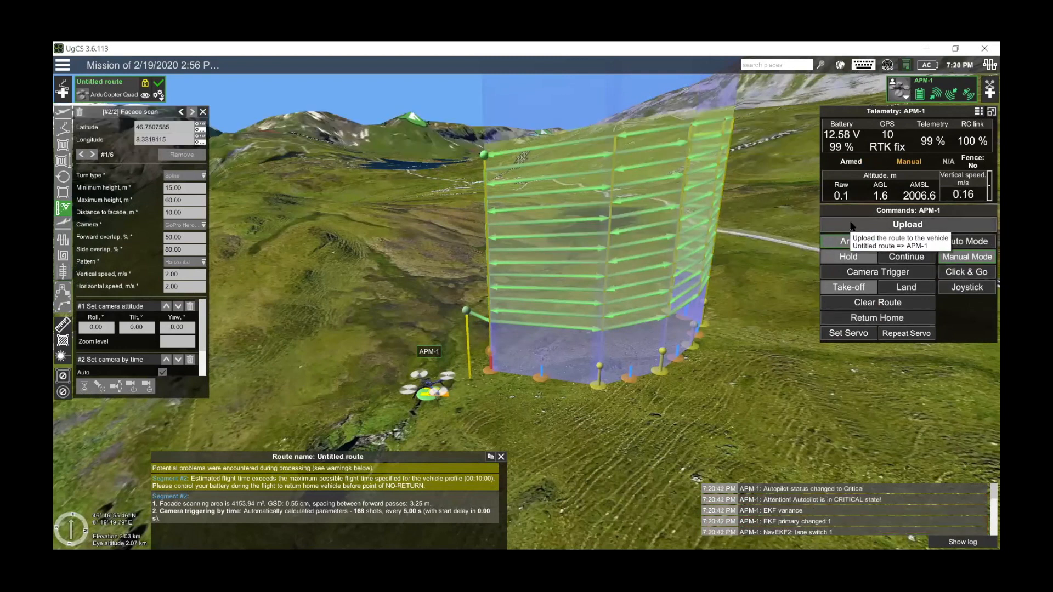
{"action": "left_click", "coordinate": [968, 241]}
{"action": "left_click", "coordinate": [894, 235]}
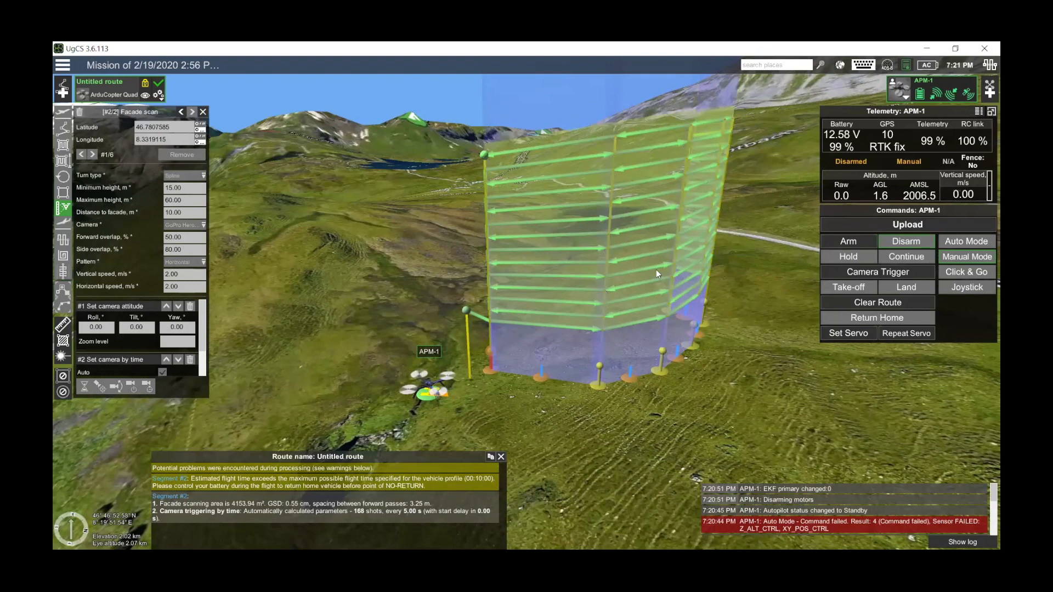
{"action": "mouse_move", "coordinate": [647, 411]}
{"action": "left_mouse_down"}
{"action": "mouse_move", "coordinate": [591, 406]}
{"action": "mouse_move", "coordinate": [640, 399]}
{"action": "left_mouse_up"}
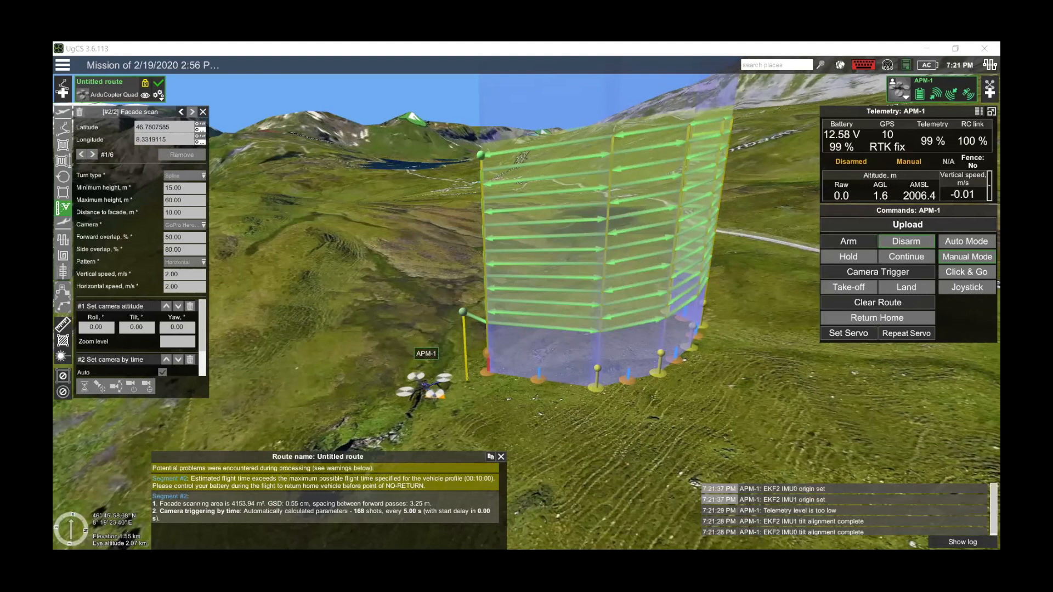
{"action": "left_click", "coordinate": [927, 225]}
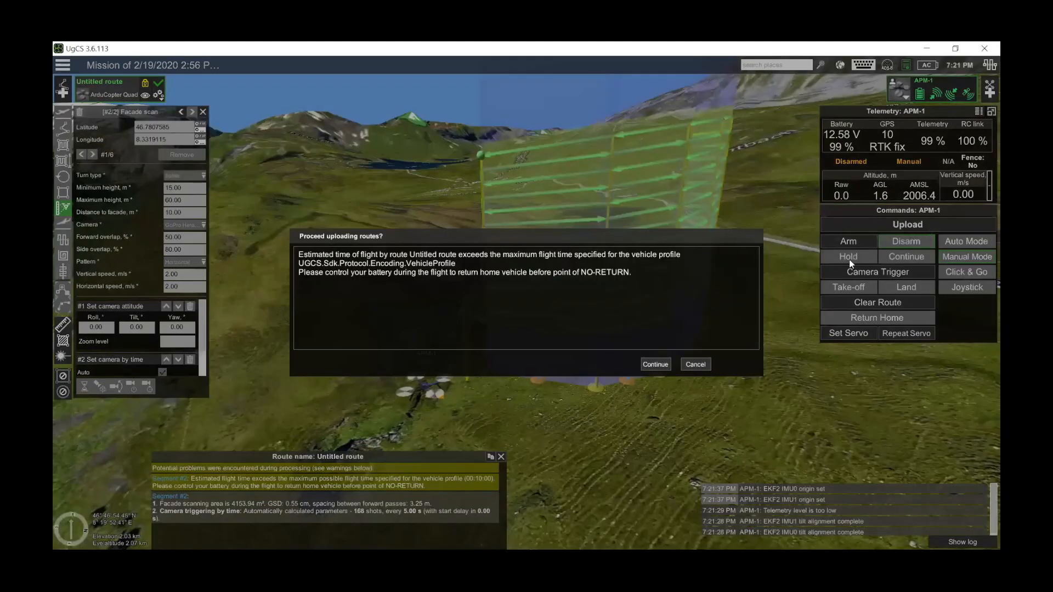
{"action": "left_click", "coordinate": [720, 363]}
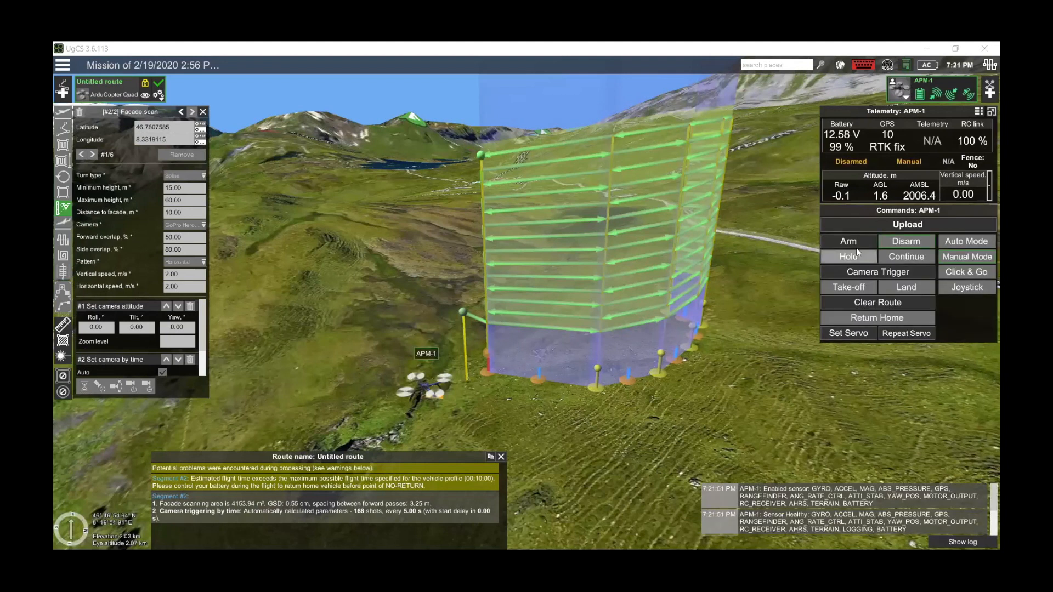
Step: Upload the route to APM-1 once more, accepting the flight time warning and the vehicle action check
{"action": "left_click", "coordinate": [897, 228]}
{"action": "left_click", "coordinate": [666, 363]}
{"action": "left_click", "coordinate": [779, 229]}
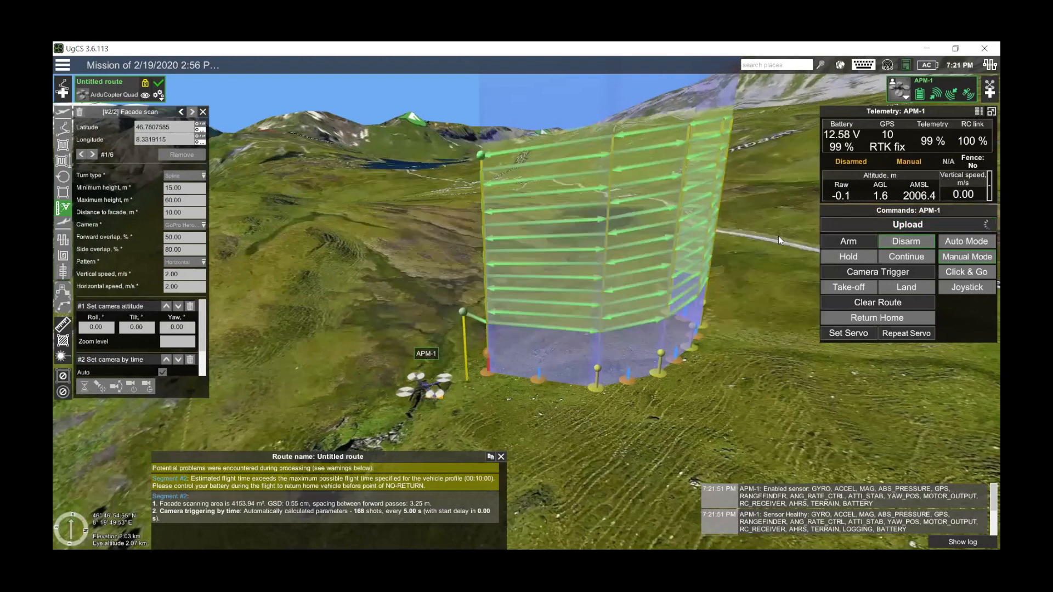
Step: Try to arm APM-1 and switch it to Auto Mode to fly the facade scan
{"action": "left_click", "coordinate": [848, 242]}
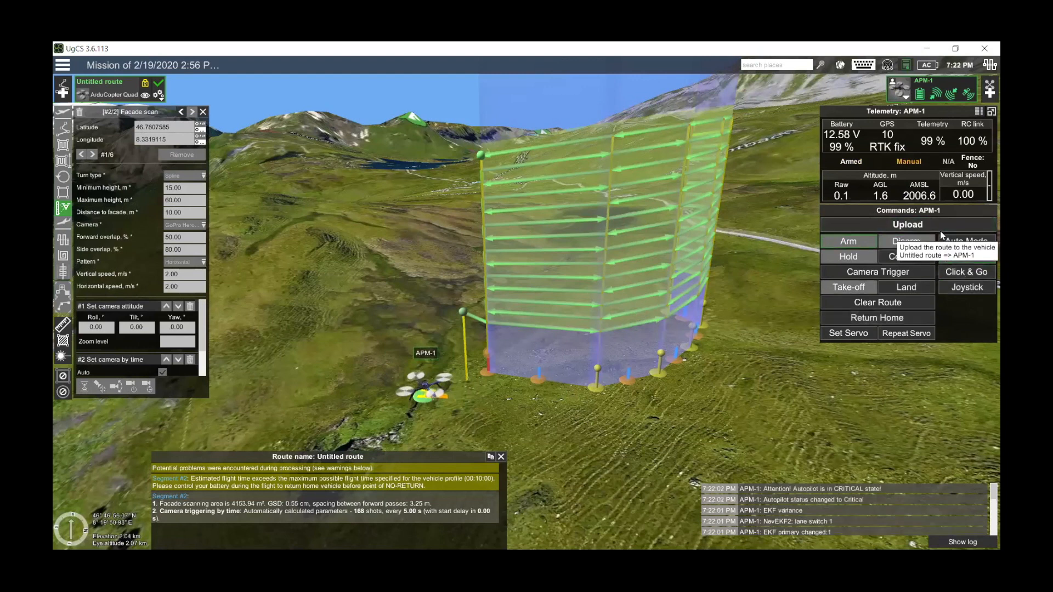
{"action": "left_click", "coordinate": [968, 242]}
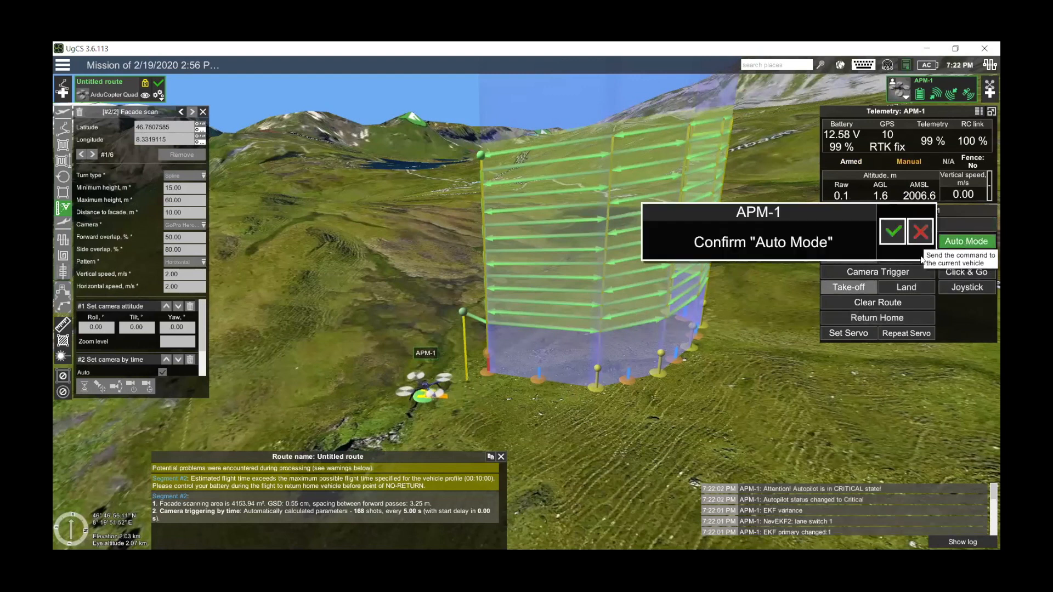
{"action": "left_click", "coordinate": [897, 237]}
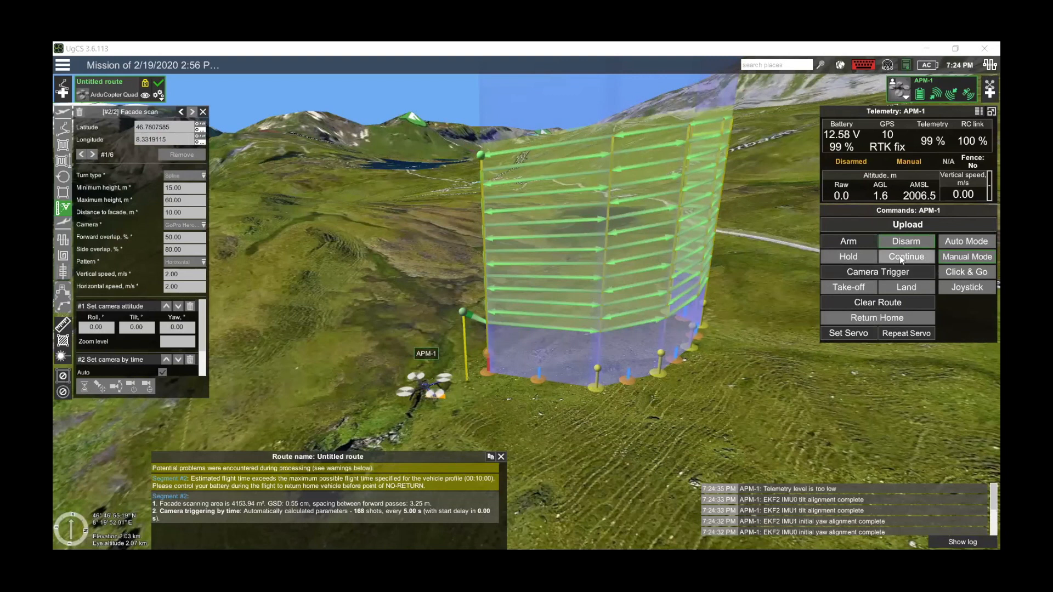
Step: Request another upload of the route to APM-1 with the Continue route option
{"action": "left_click", "coordinate": [905, 226]}
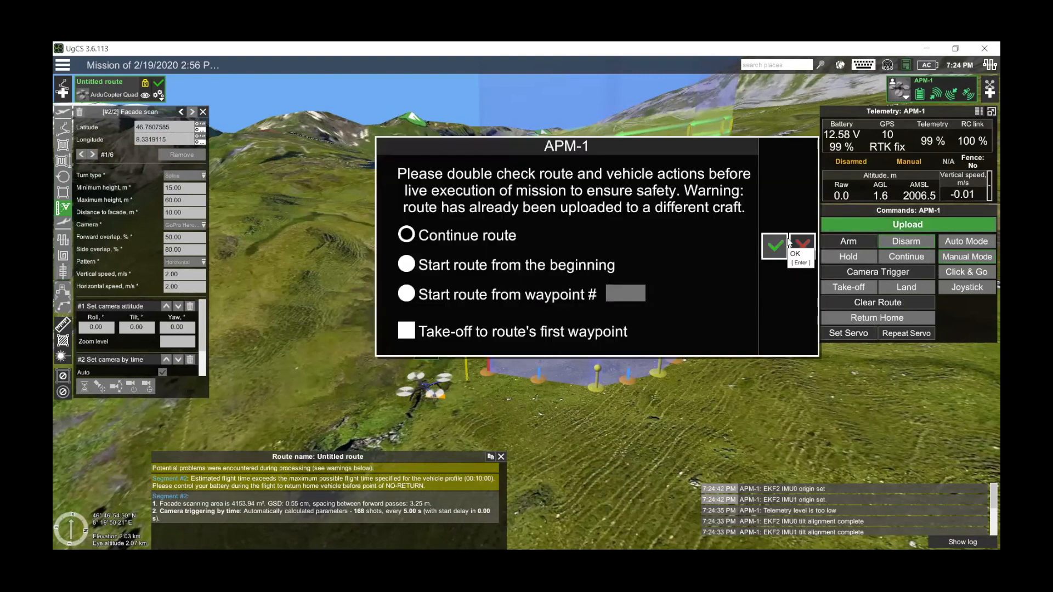
{"action": "left_click", "coordinate": [775, 247]}
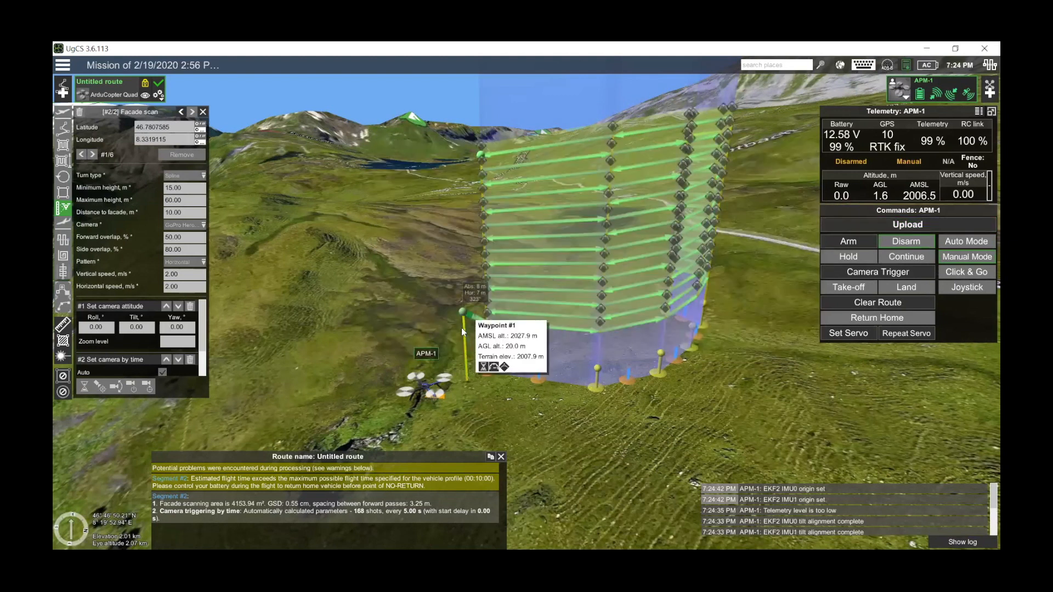
Step: Try the options to start the route from the beginning or from a chosen waypoint, with take-off to the first waypoint
{"action": "mouse_move", "coordinate": [468, 312]}
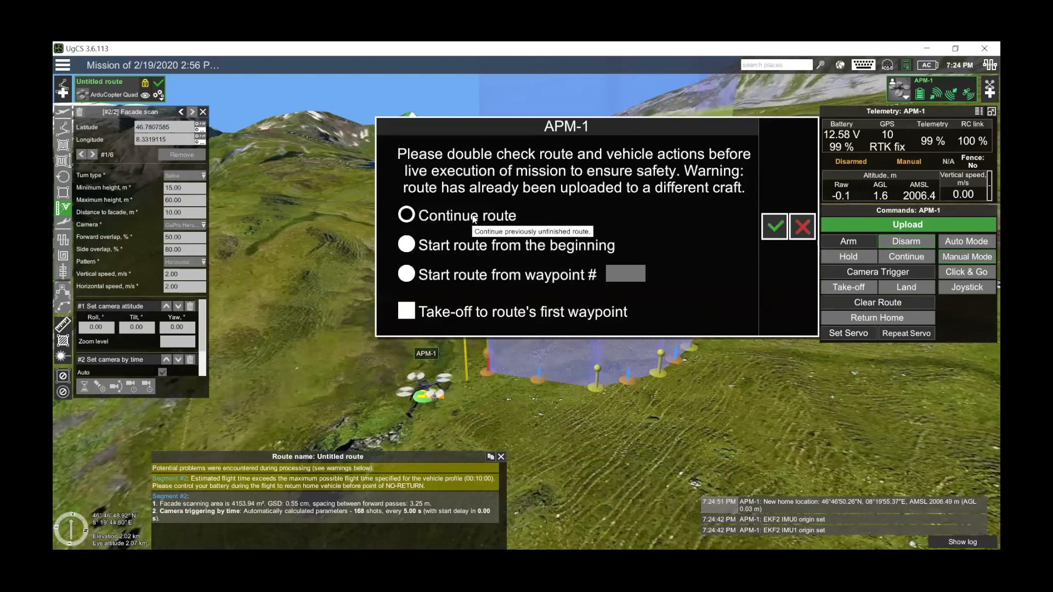
{"action": "left_click", "coordinate": [509, 248]}
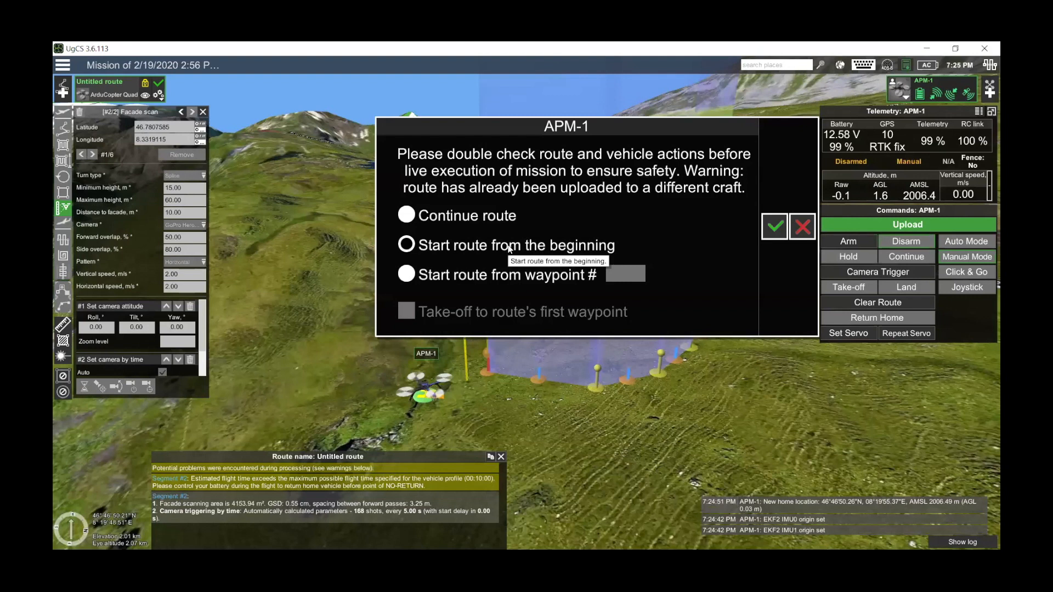
{"action": "left_click", "coordinate": [591, 274]}
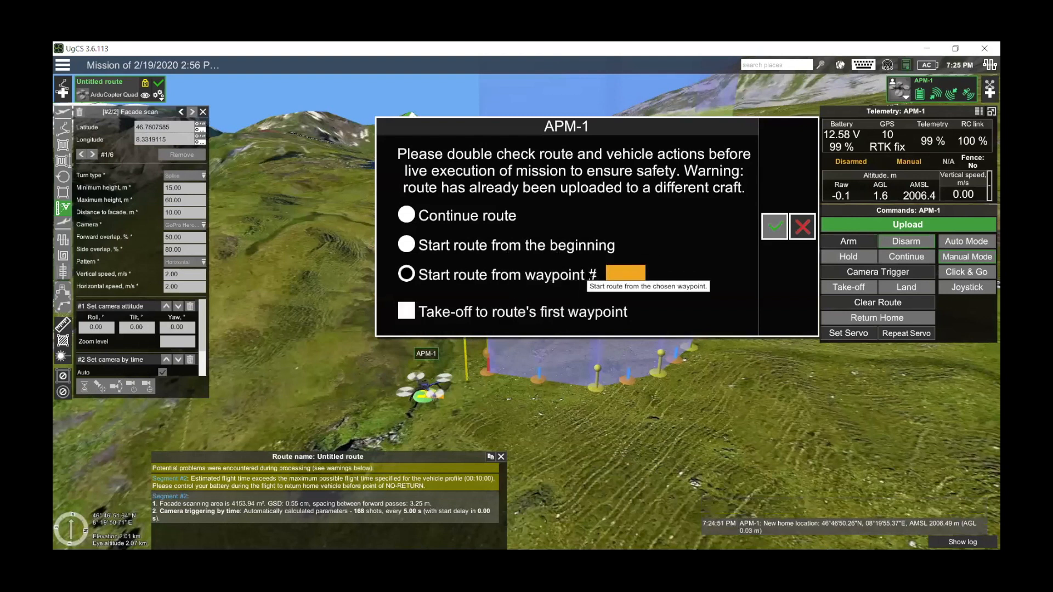
{"action": "left_click", "coordinate": [636, 276]}
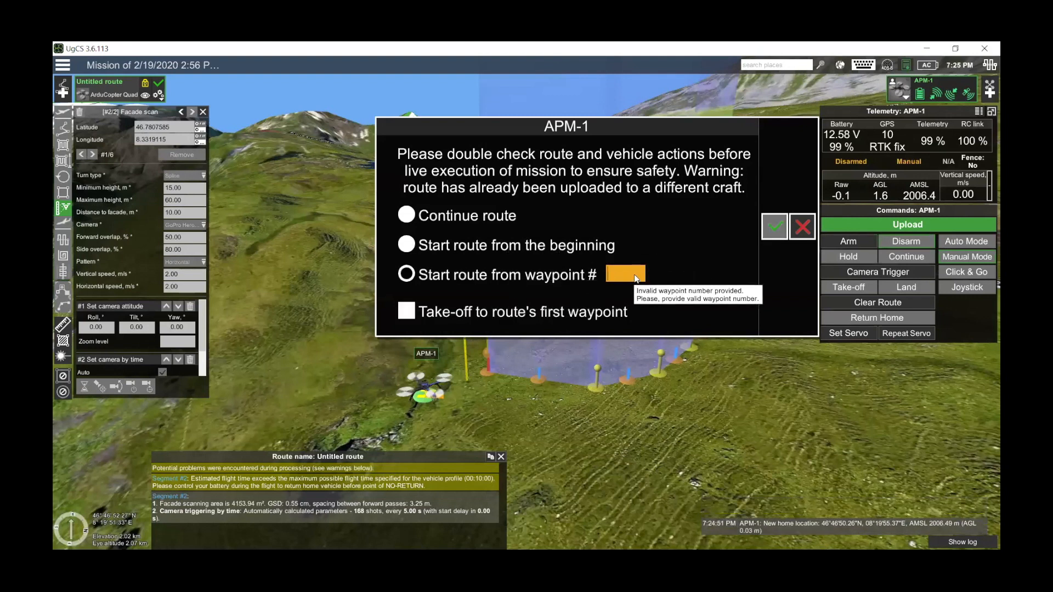
{"action": "left_click", "coordinate": [453, 318]}
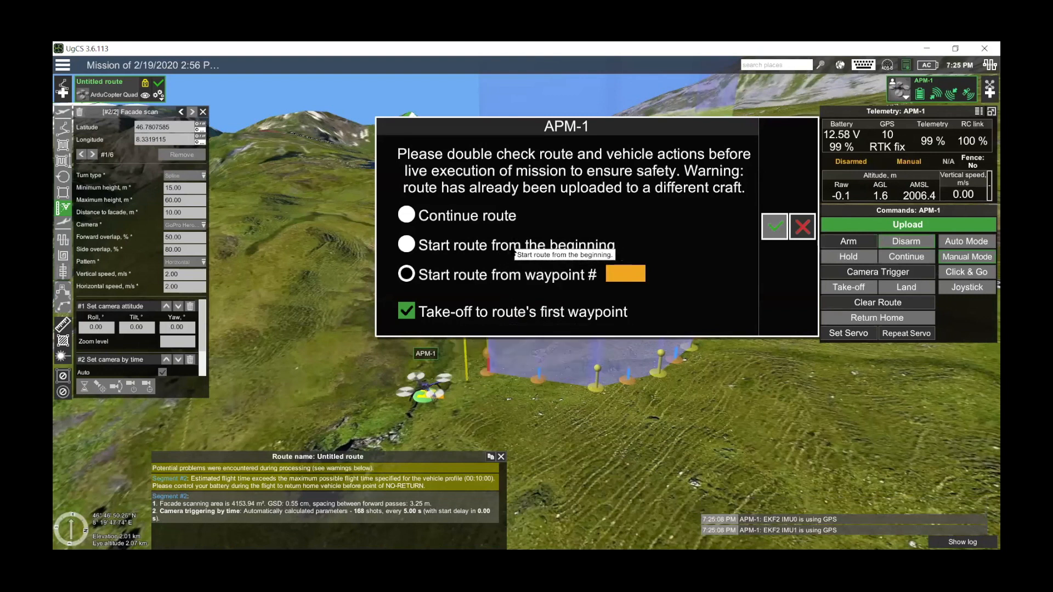
Step: Upload the route to APM-1 with Continue route selected and take-off to the route's first waypoint disabled
{"action": "left_click", "coordinate": [460, 216]}
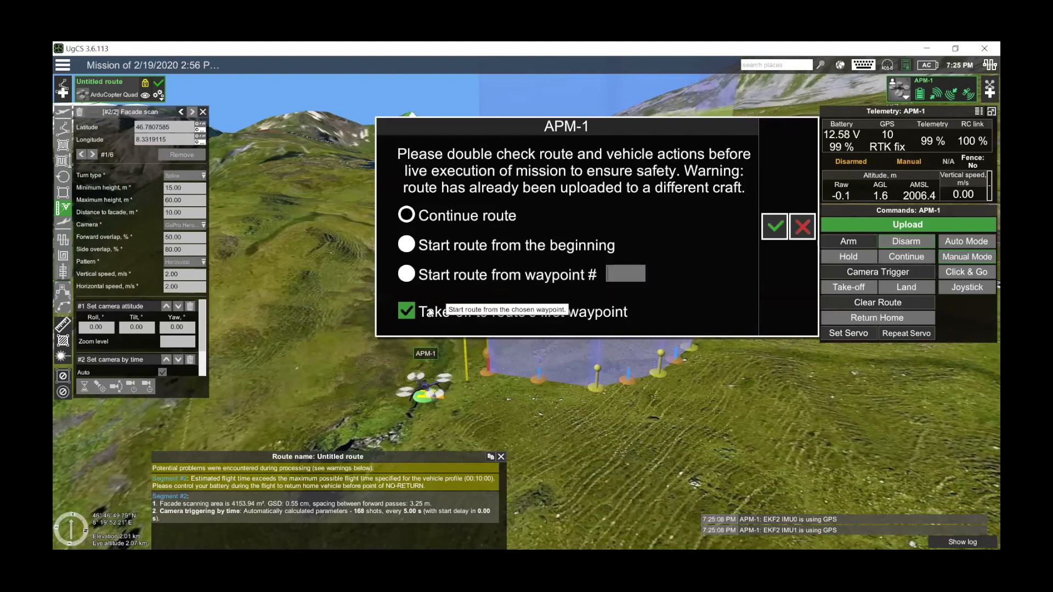
{"action": "left_click", "coordinate": [407, 311]}
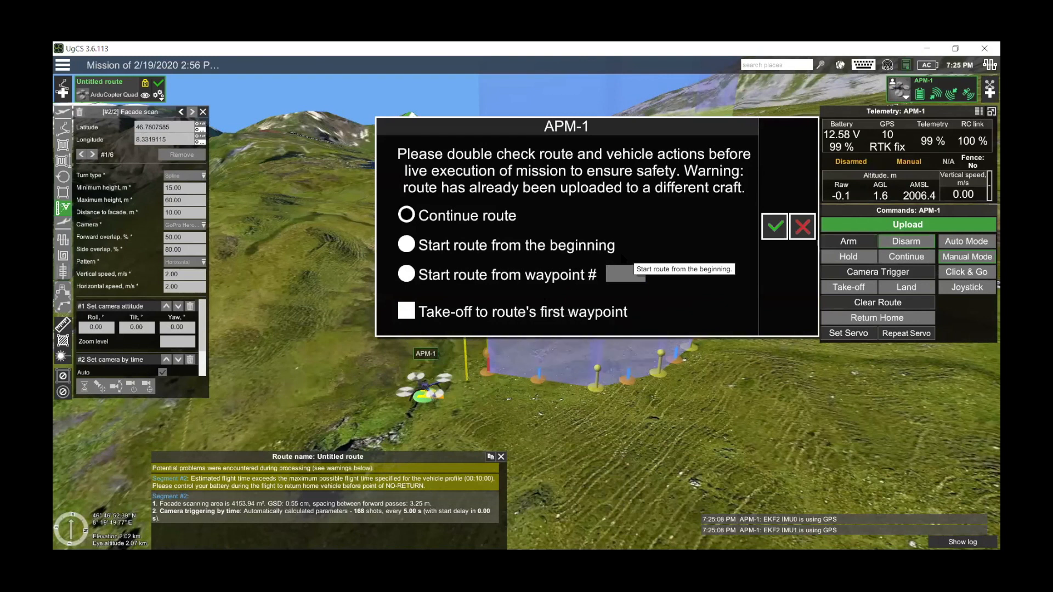
{"action": "left_click", "coordinate": [776, 227]}
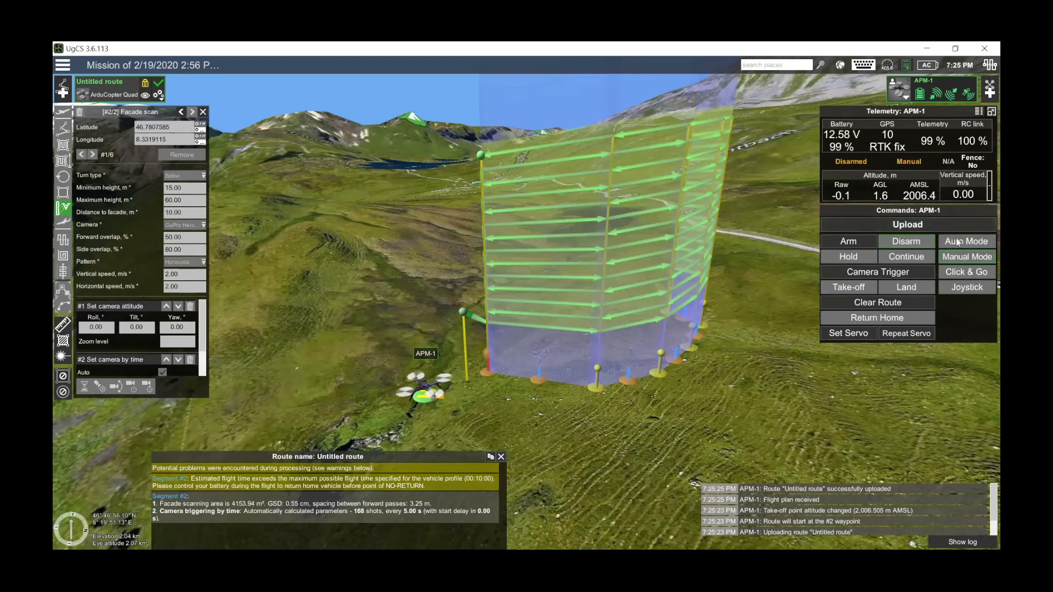
Step: Arm APM-1 and switch it to Auto Mode to start flying the facade scan, confirming both commands
{"action": "left_click", "coordinate": [849, 241]}
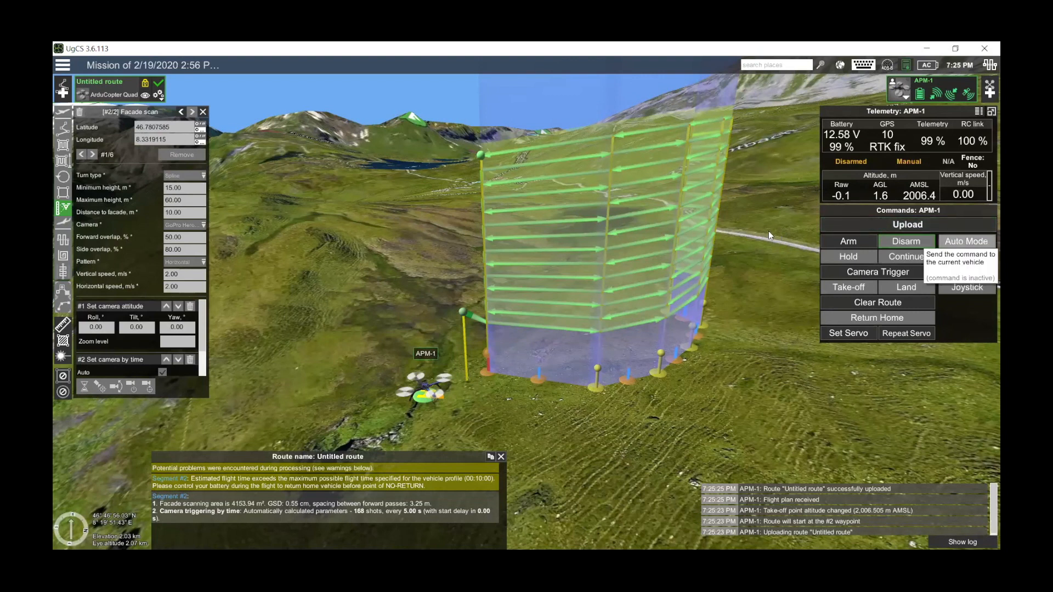
{"action": "left_click", "coordinate": [775, 222]}
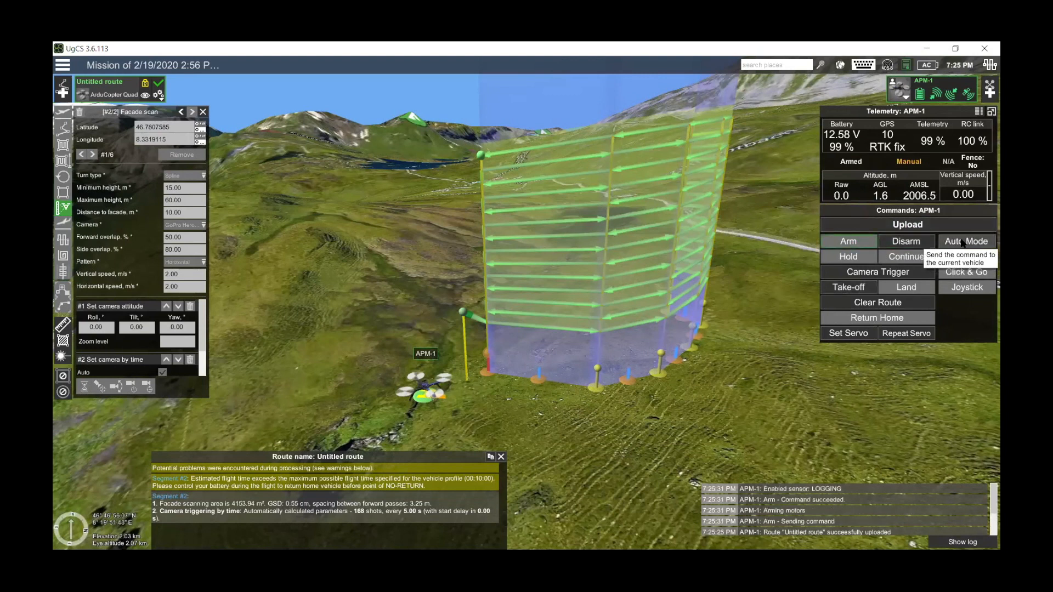
{"action": "left_click", "coordinate": [966, 243]}
{"action": "left_click", "coordinate": [893, 212]}
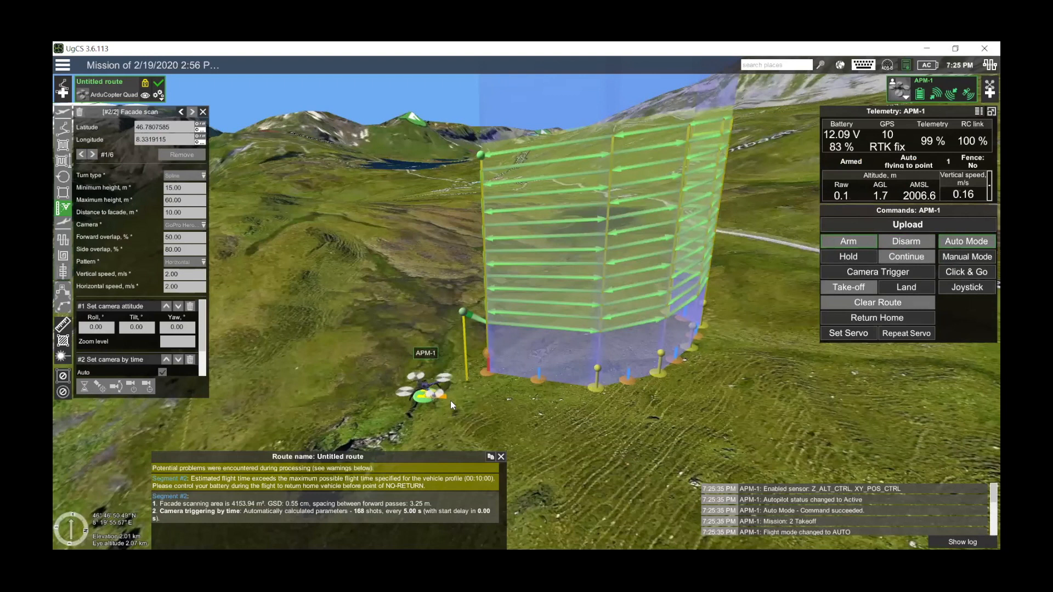
{"action": "mouse_move", "coordinate": [462, 352]}
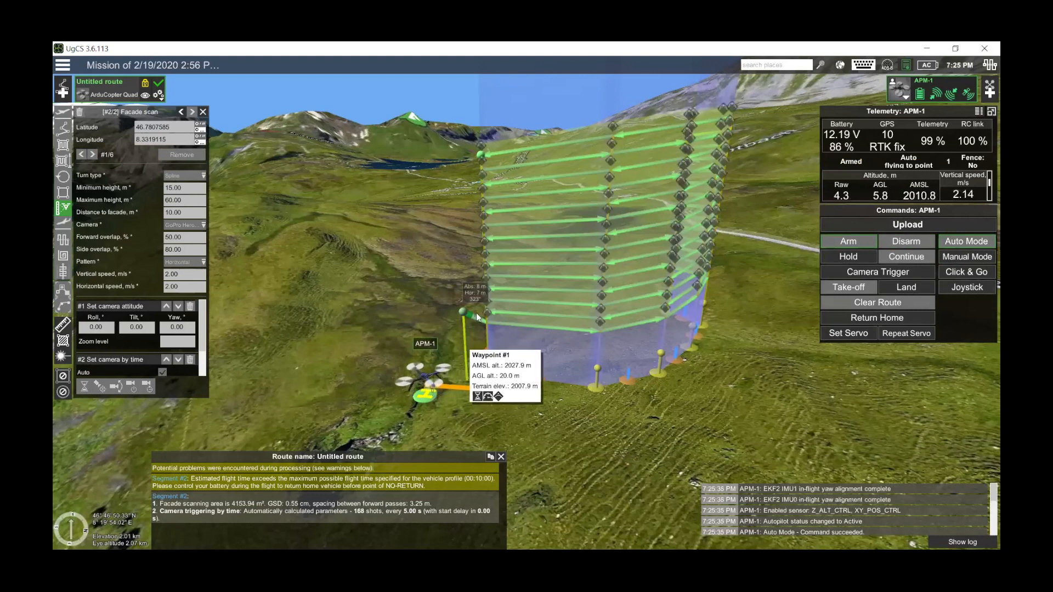
{"action": "middle_click_drag", "start_coordinate": [467, 353], "coordinate": [465, 301]}
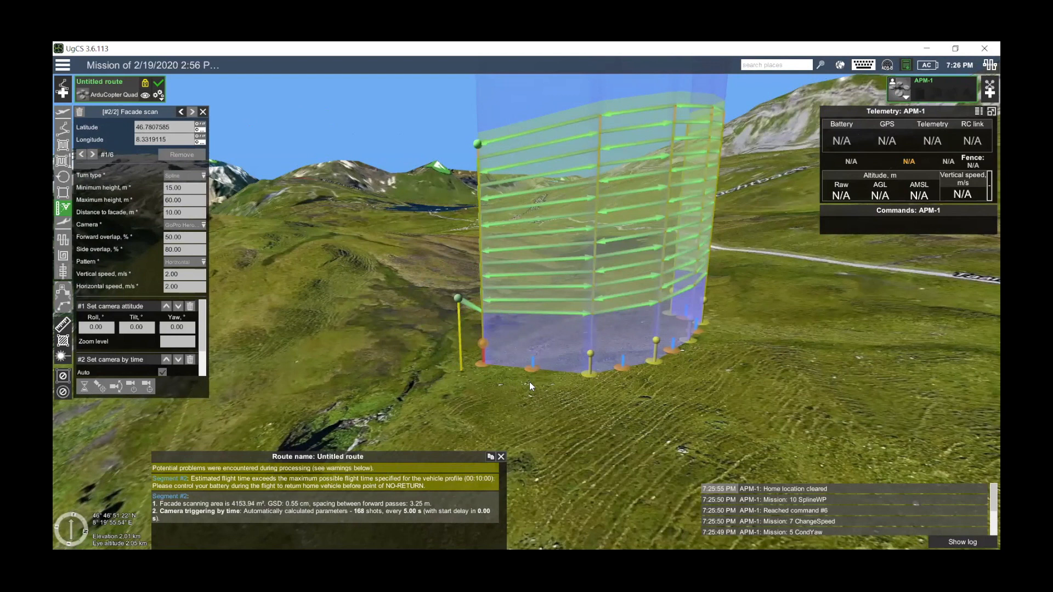
Step: Unlock the facade scan route and delete it from the mission
{"action": "left_click_drag", "start_coordinate": [598, 402], "coordinate": [590, 367]}
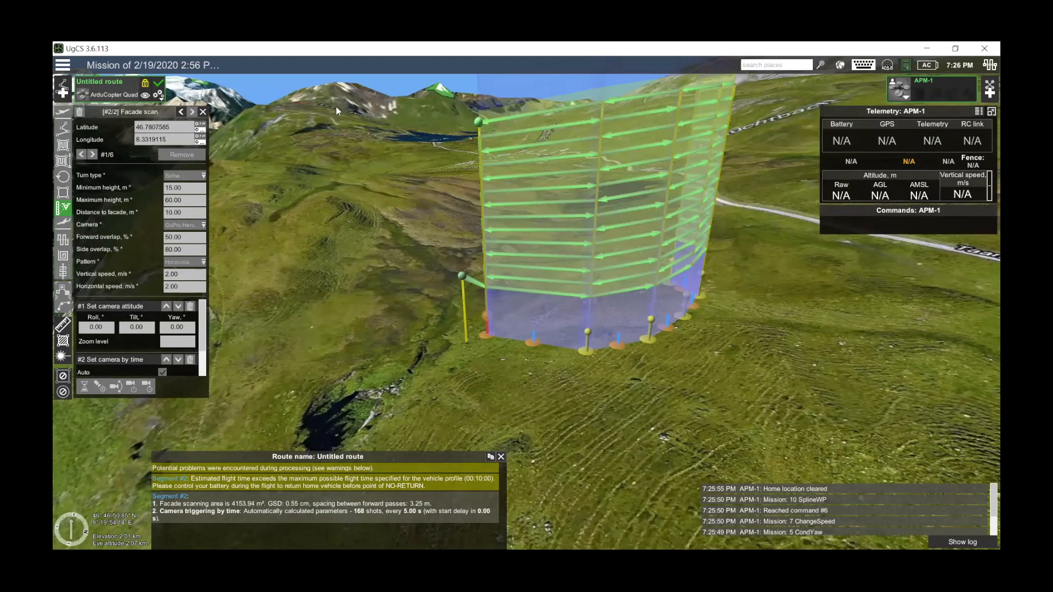
{"action": "left_click", "coordinate": [159, 94]}
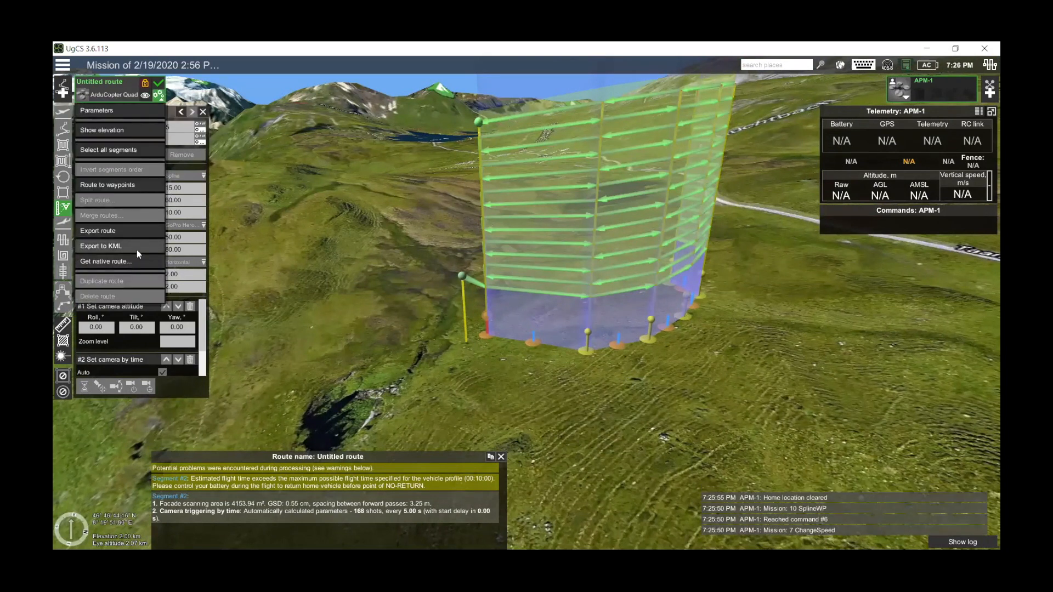
{"action": "left_click", "coordinate": [159, 96]}
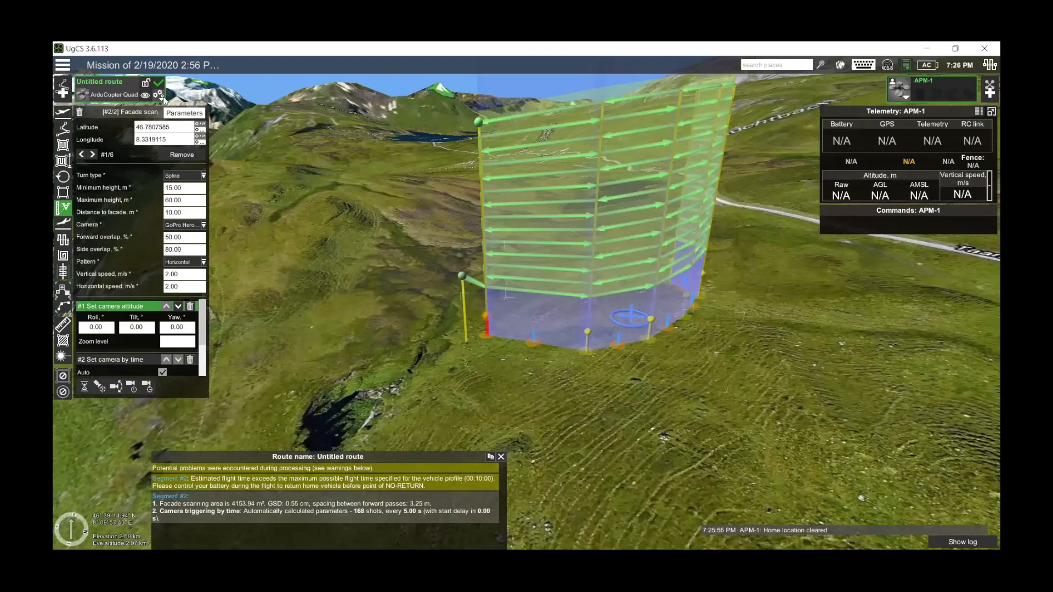
{"action": "left_click", "coordinate": [161, 97]}
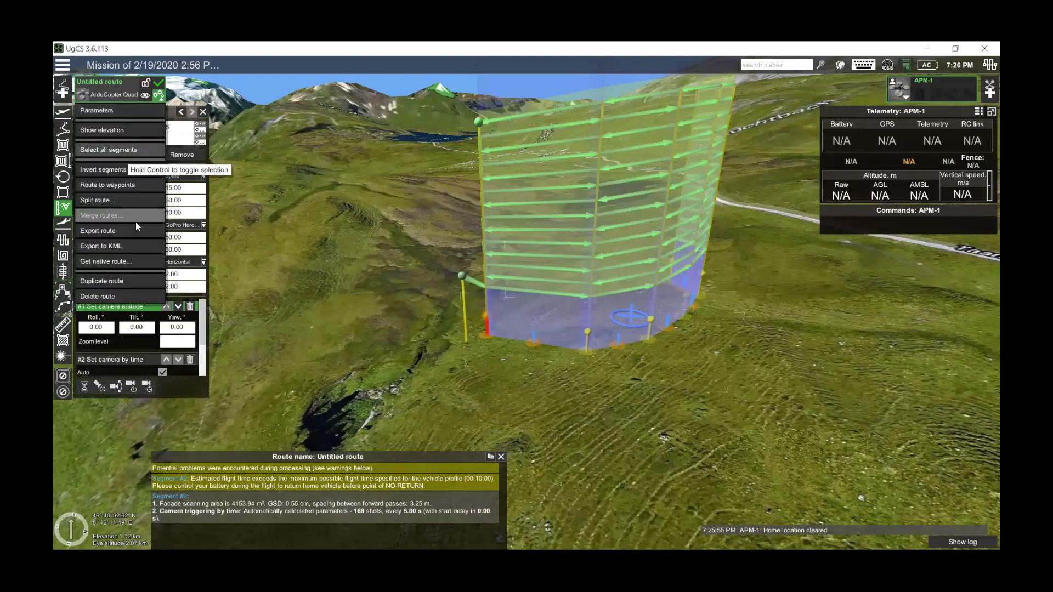
{"action": "left_click", "coordinate": [118, 293]}
{"action": "left_click", "coordinate": [654, 365]}
Step: Create a new route for the Quadcopter Emulator vehicle profile, accepting the default route name and parameters
{"action": "scroll", "coordinate": [506, 300], "scroll_direction": "up", "scroll_amount": 5}
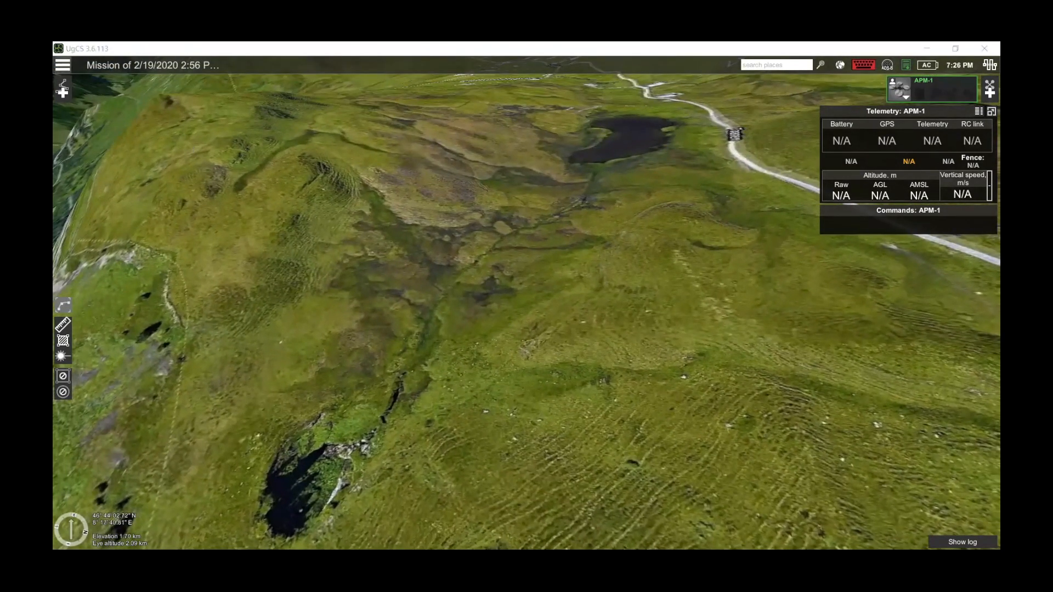
{"action": "left_click", "coordinate": [73, 62]}
{"action": "left_click", "coordinate": [62, 92]}
{"action": "left_click", "coordinate": [642, 416]}
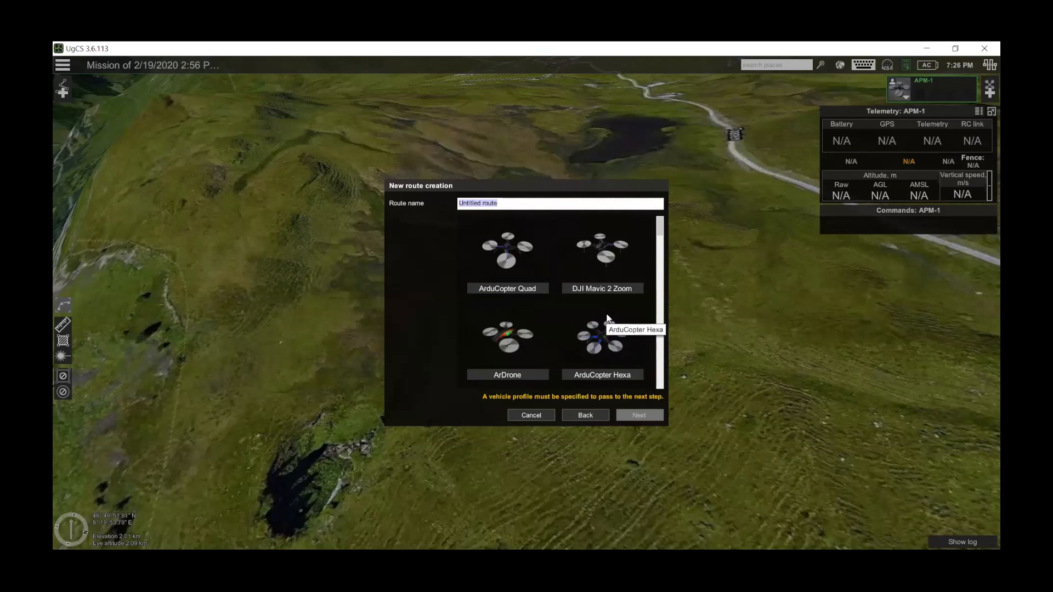
{"action": "scroll", "coordinate": [608, 322], "scroll_direction": "down", "scroll_amount": 1}
{"action": "scroll", "coordinate": [623, 310], "scroll_direction": "down", "scroll_amount": 5}
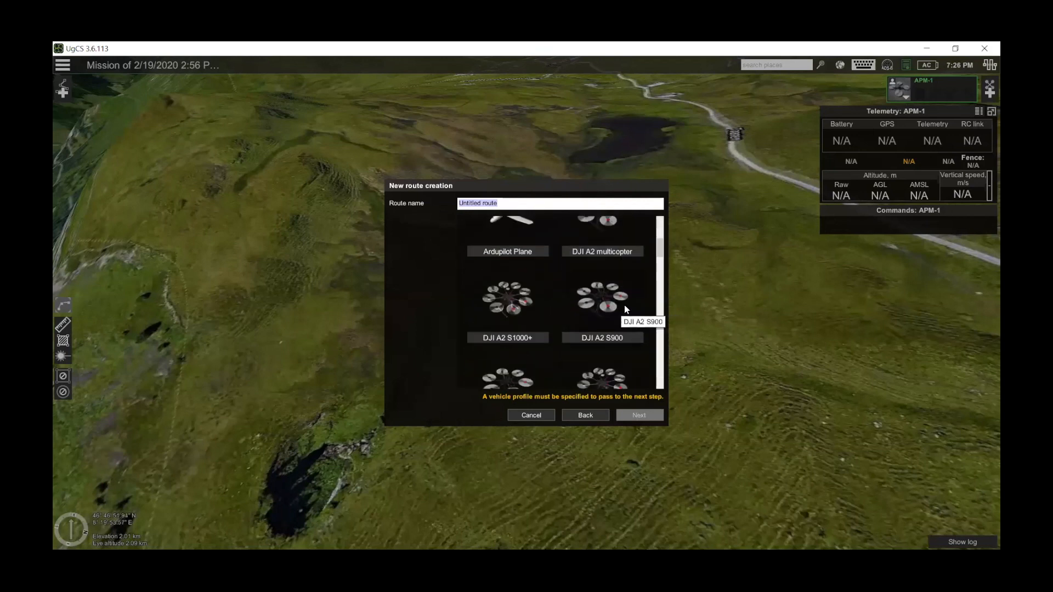
{"action": "scroll", "coordinate": [635, 310], "scroll_direction": "down", "scroll_amount": 4}
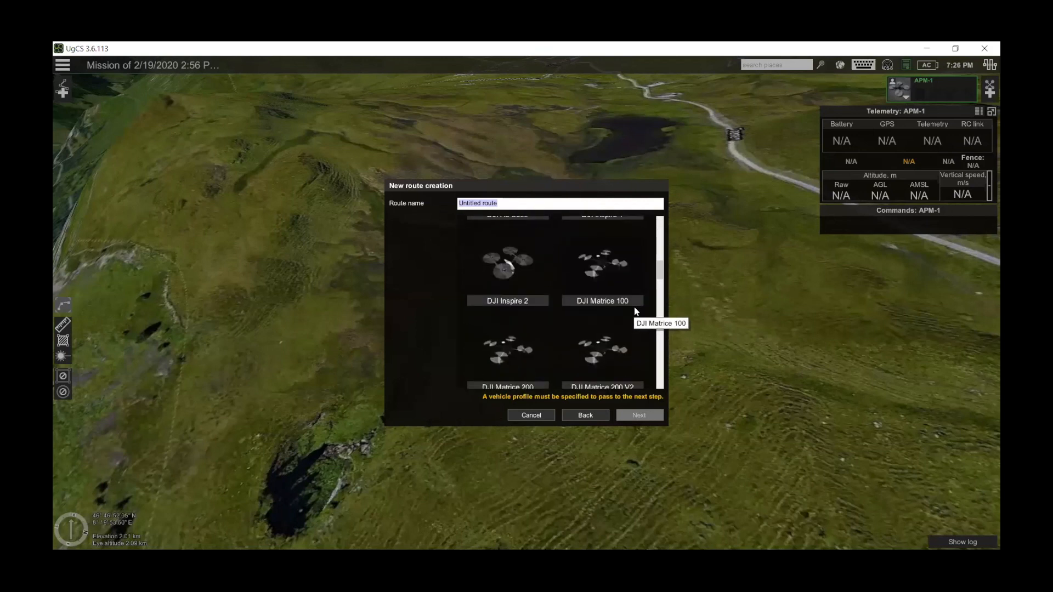
{"action": "scroll", "coordinate": [637, 311], "scroll_direction": "down", "scroll_amount": 5}
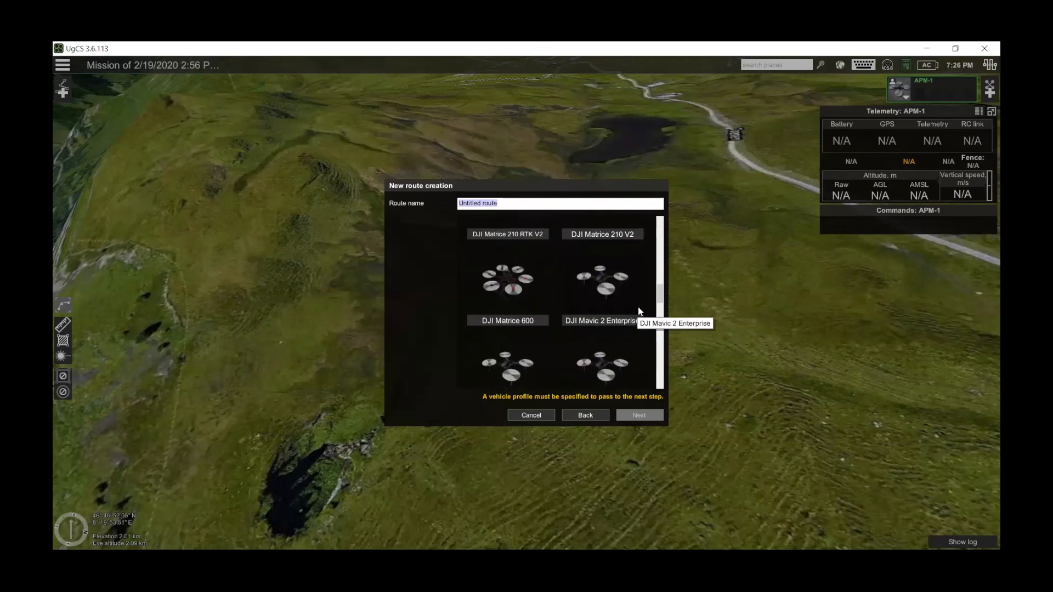
{"action": "scroll", "coordinate": [640, 310], "scroll_direction": "down", "scroll_amount": 5}
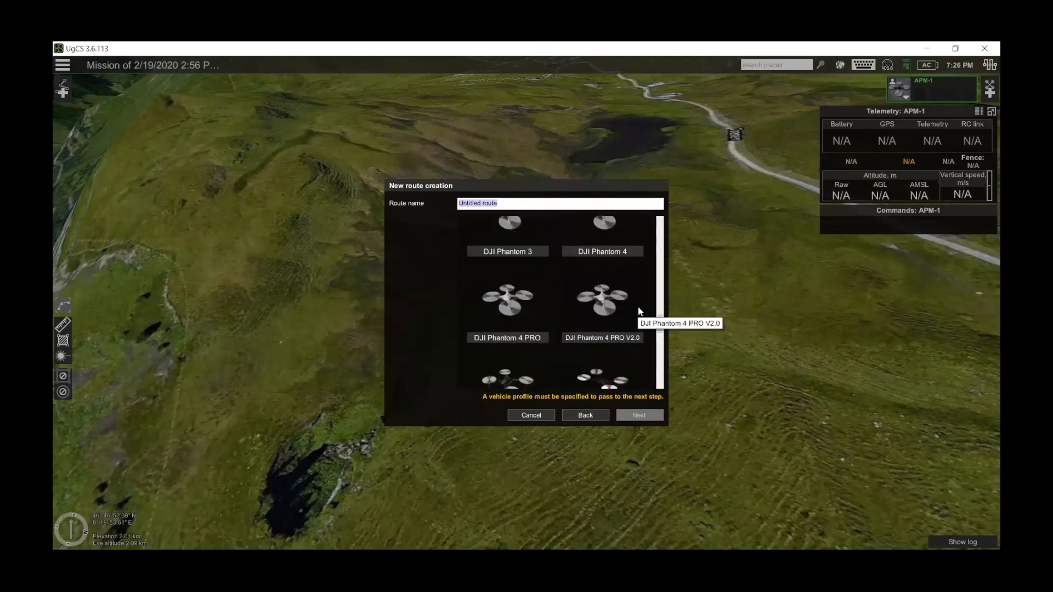
{"action": "scroll", "coordinate": [642, 310], "scroll_direction": "down", "scroll_amount": 5}
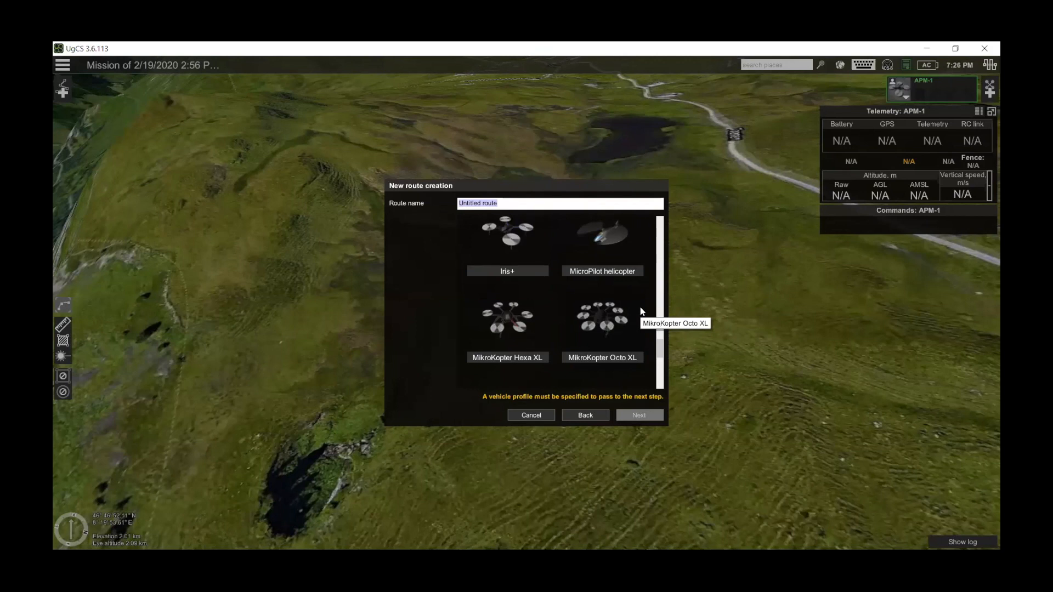
{"action": "scroll", "coordinate": [642, 309], "scroll_direction": "down", "scroll_amount": 1}
{"action": "scroll", "coordinate": [643, 308], "scroll_direction": "up", "scroll_amount": 2}
{"action": "scroll", "coordinate": [642, 308], "scroll_direction": "down", "scroll_amount": 1}
{"action": "scroll", "coordinate": [643, 309], "scroll_direction": "down", "scroll_amount": 1}
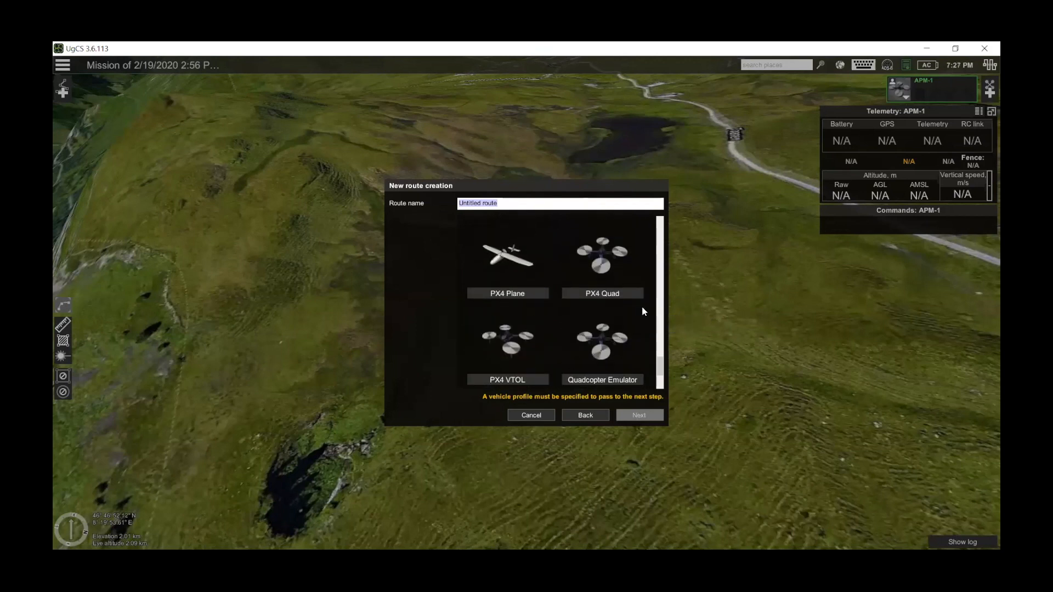
{"action": "left_click", "coordinate": [641, 312]}
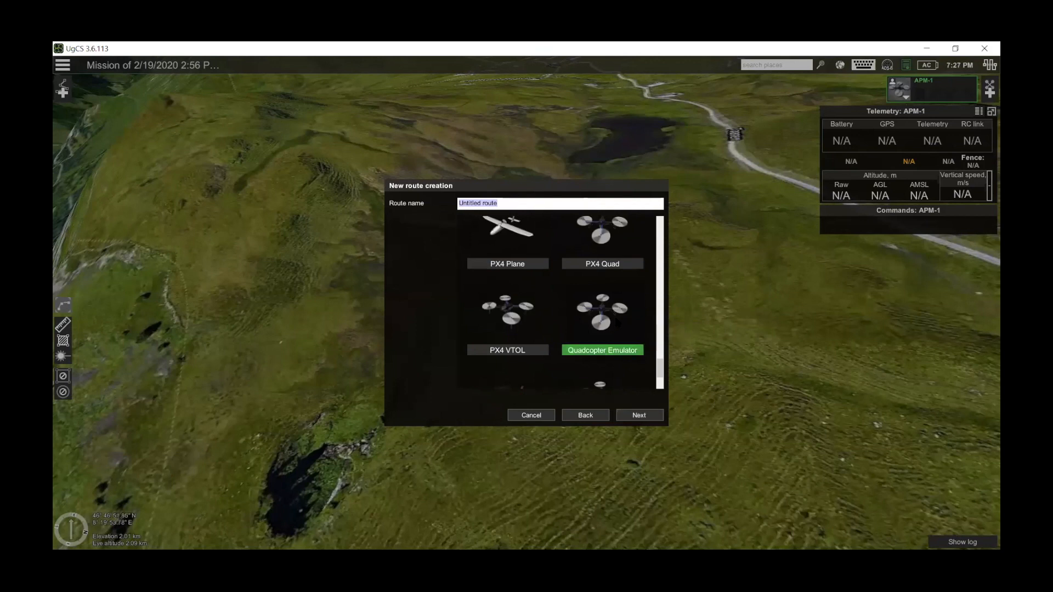
{"action": "left_click", "coordinate": [635, 414]}
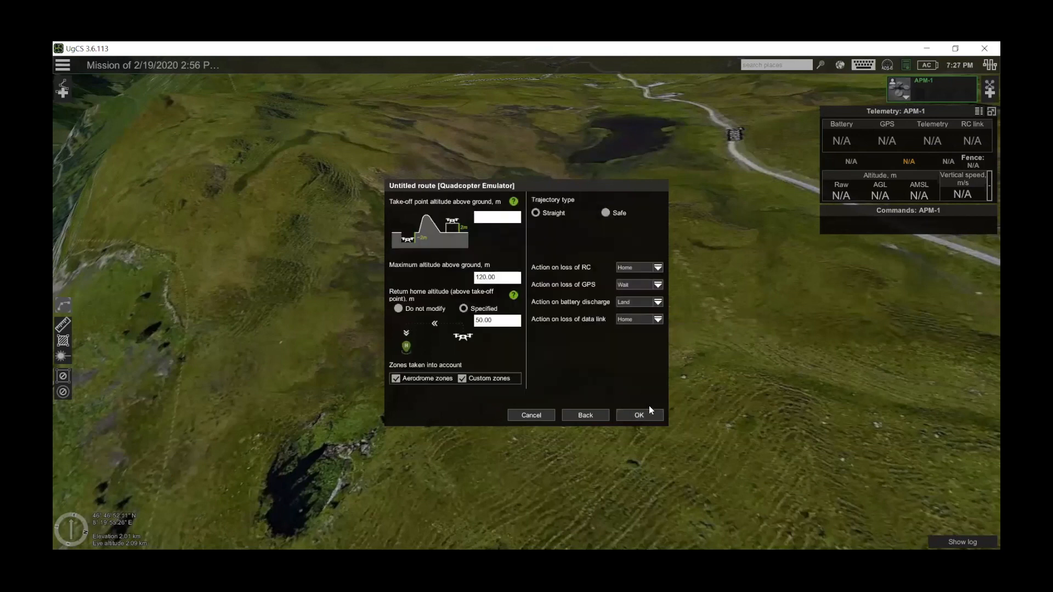
{"action": "left_click", "coordinate": [654, 419]}
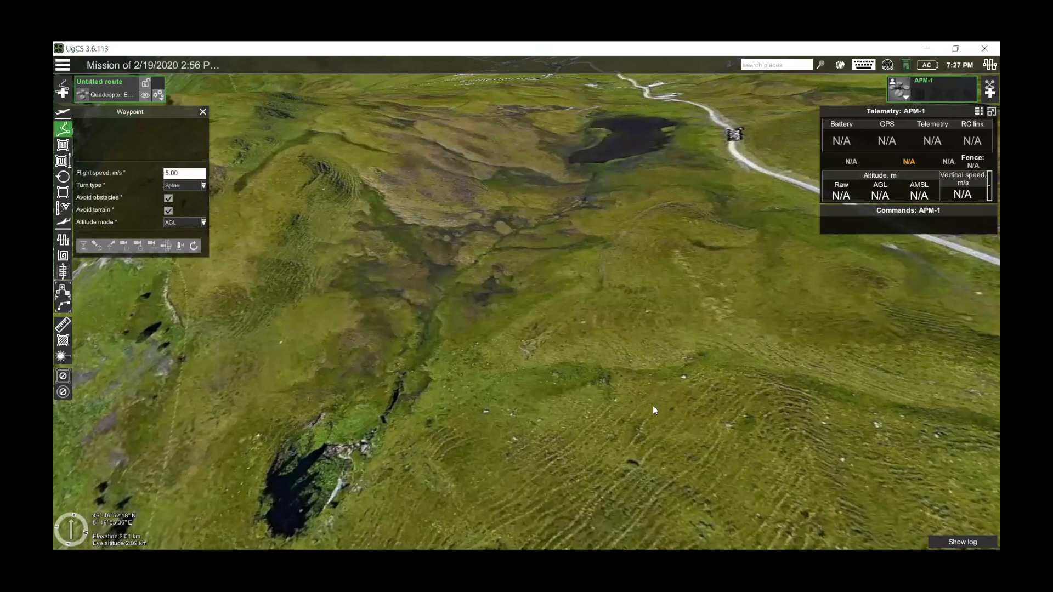
Step: Place a starting waypoint in the valley and begin a corridor mapping segment beside it with three vertices heading toward the Taanen road
{"action": "left_click", "coordinate": [475, 314]}
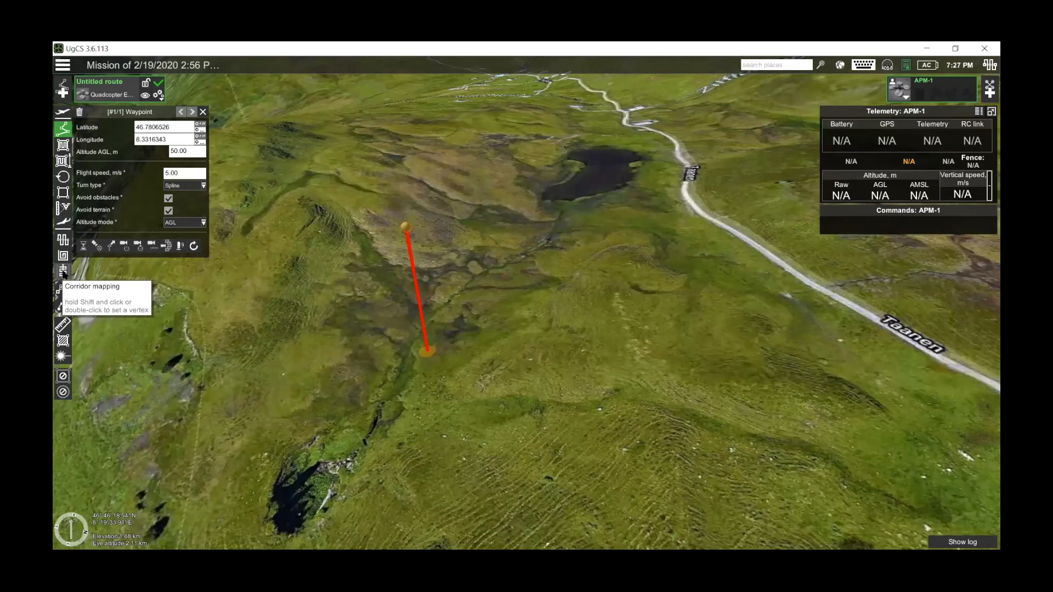
{"action": "left_click", "coordinate": [65, 273]}
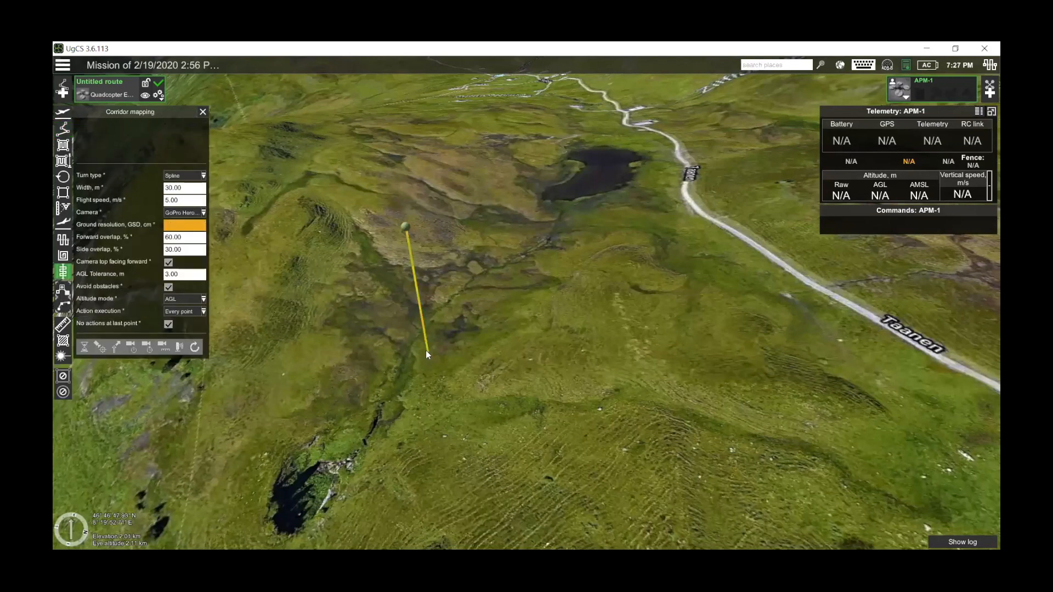
{"action": "left_click_drag", "start_coordinate": [503, 343], "coordinate": [422, 341]}
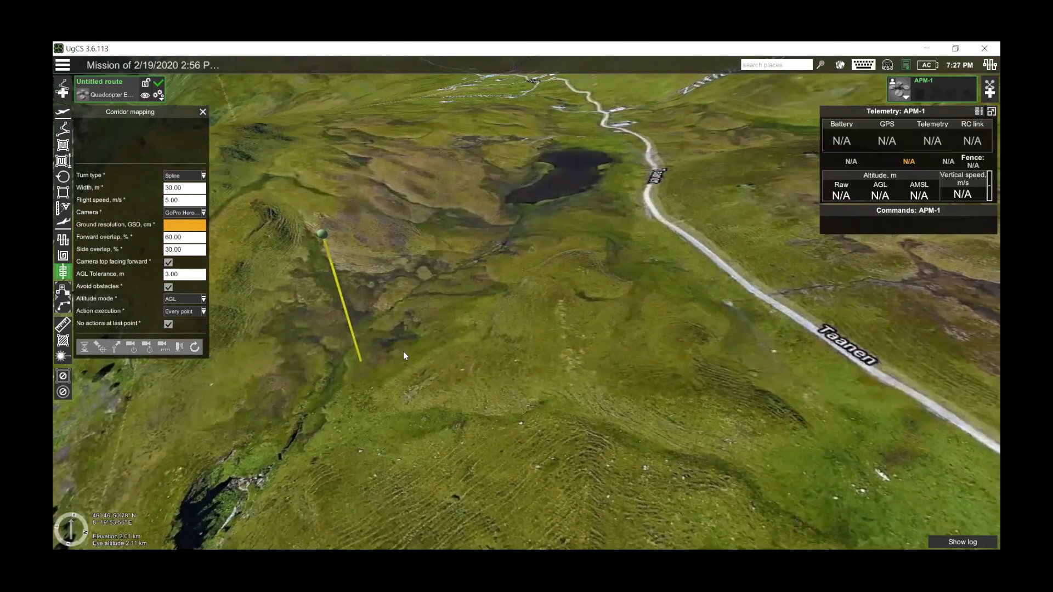
{"action": "left_click", "coordinate": [399, 343]}
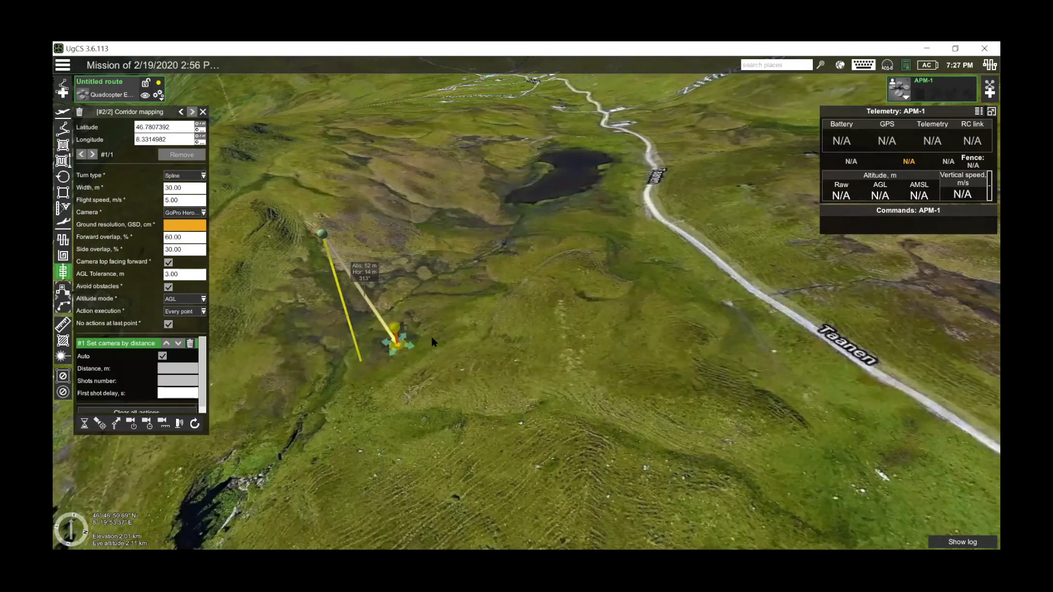
{"action": "left_click", "coordinate": [480, 335]}
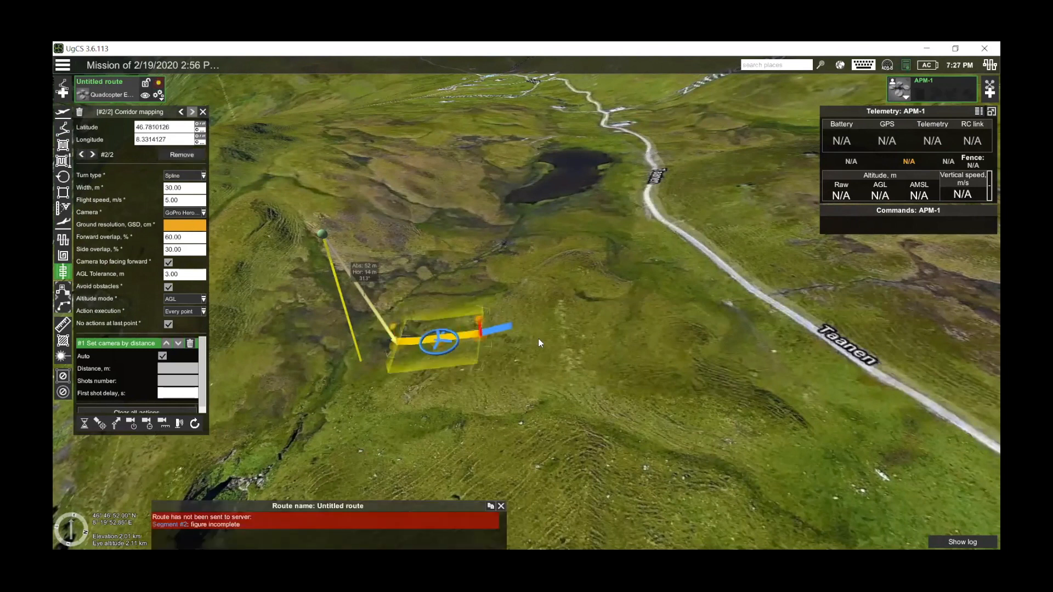
{"action": "left_click", "coordinate": [581, 333]}
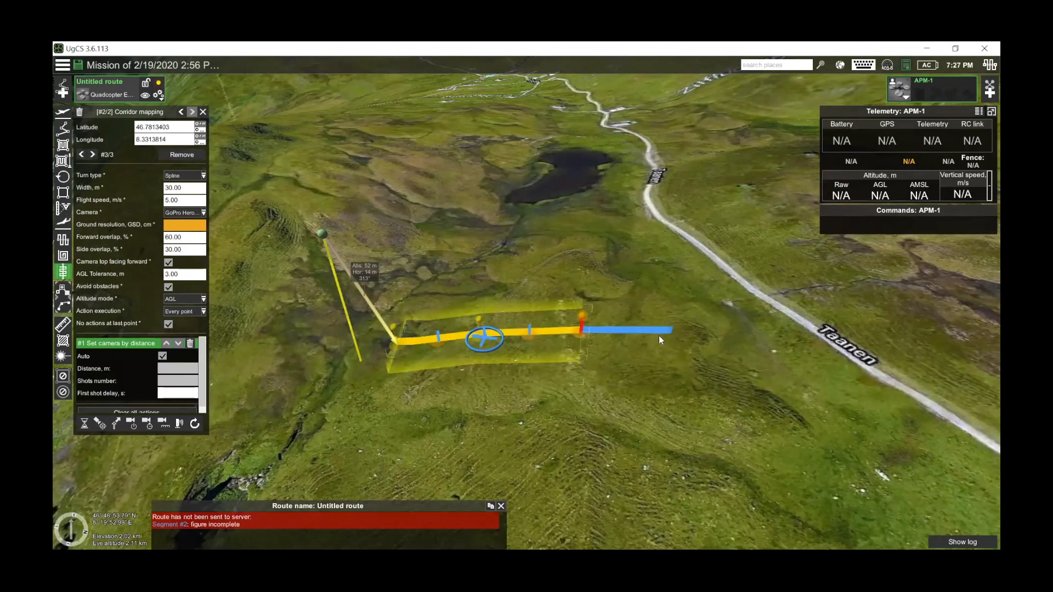
Step: Extend the corridor with three vertices that reach and cross the Taanen road
{"action": "left_click_drag", "start_coordinate": [659, 336], "coordinate": [561, 345]}
{"action": "left_click", "coordinate": [594, 343]}
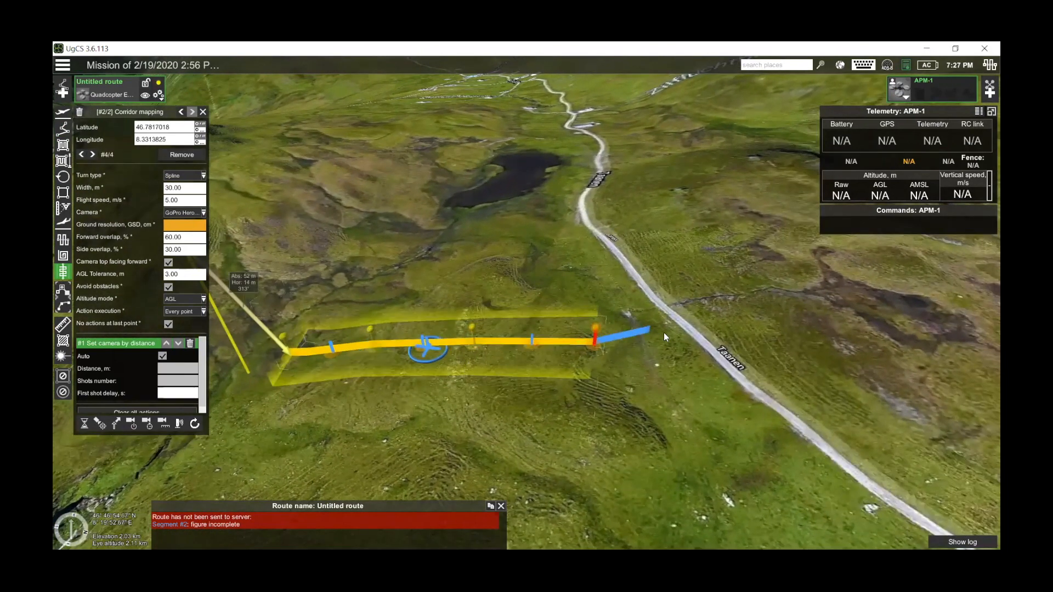
{"action": "left_click", "coordinate": [694, 333]}
{"action": "left_click", "coordinate": [764, 286]}
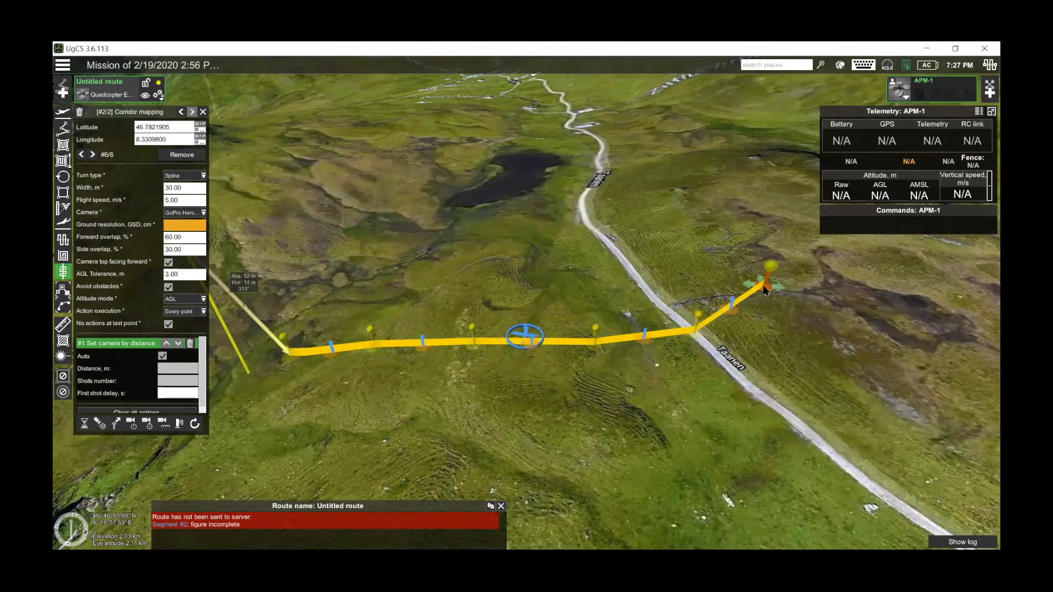
Step: Continue the corridor with four more vertices up the hillside and over its ridge, ending at the tenth vertex
{"action": "left_click_drag", "start_coordinate": [783, 237], "coordinate": [712, 321]}
{"action": "left_click", "coordinate": [751, 301]}
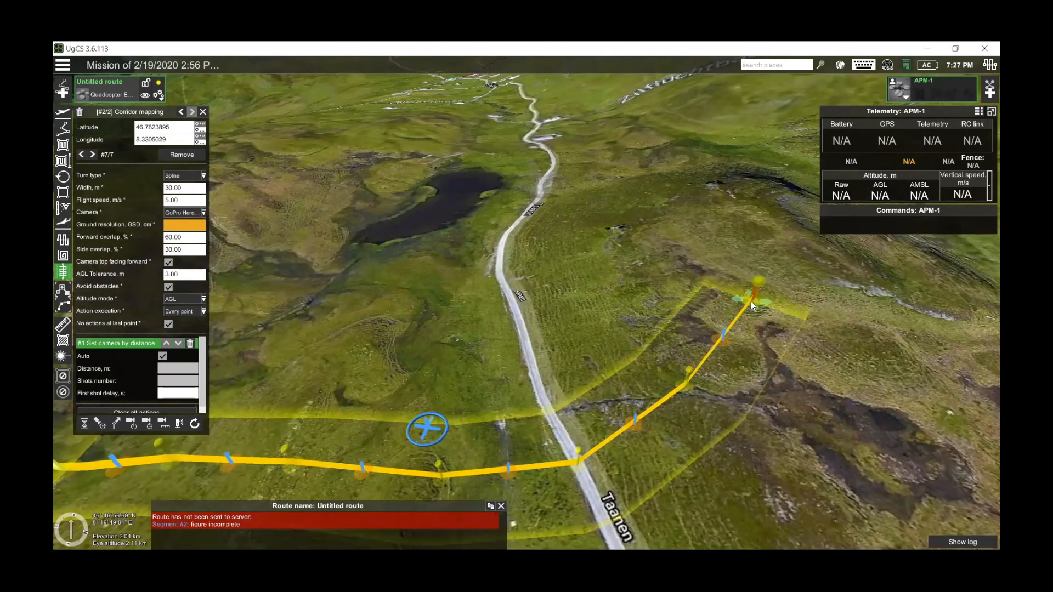
{"action": "left_click_drag", "start_coordinate": [769, 258], "coordinate": [703, 333]}
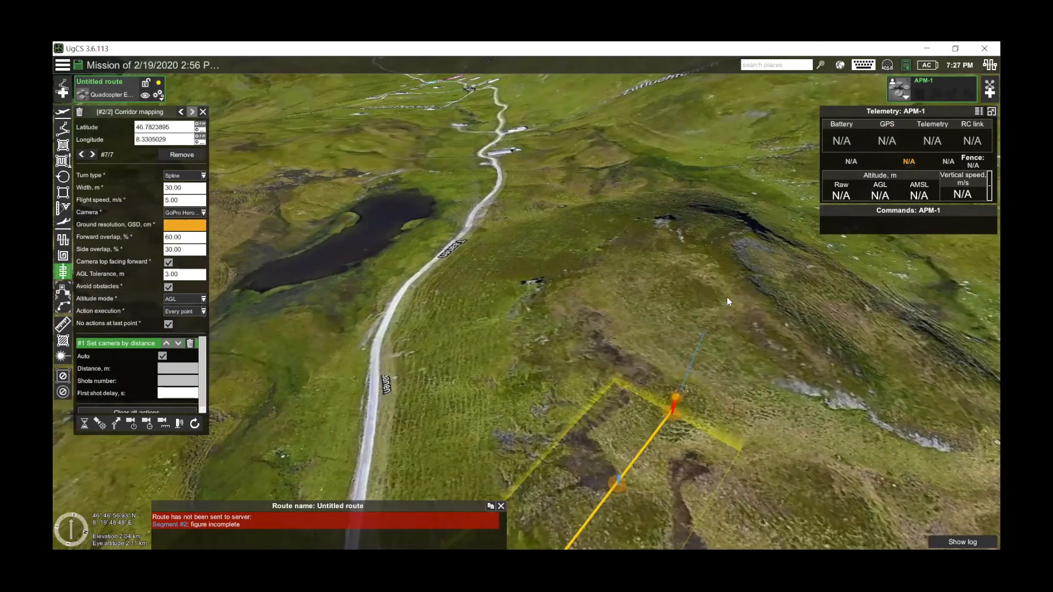
{"action": "left_click", "coordinate": [732, 293]}
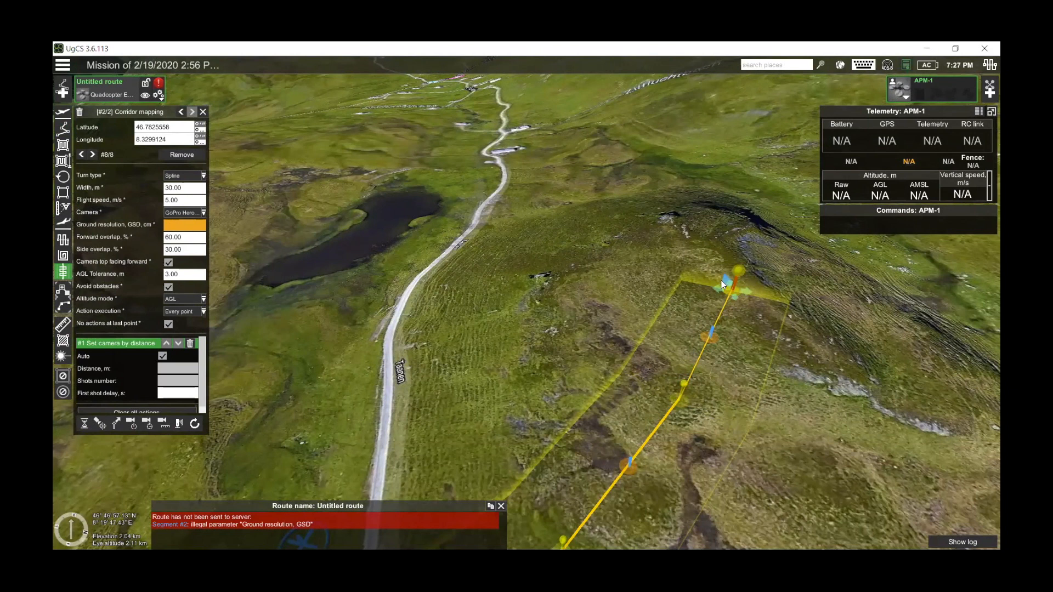
{"action": "left_click_drag", "start_coordinate": [722, 281], "coordinate": [717, 181]}
{"action": "left_click", "coordinate": [733, 189]}
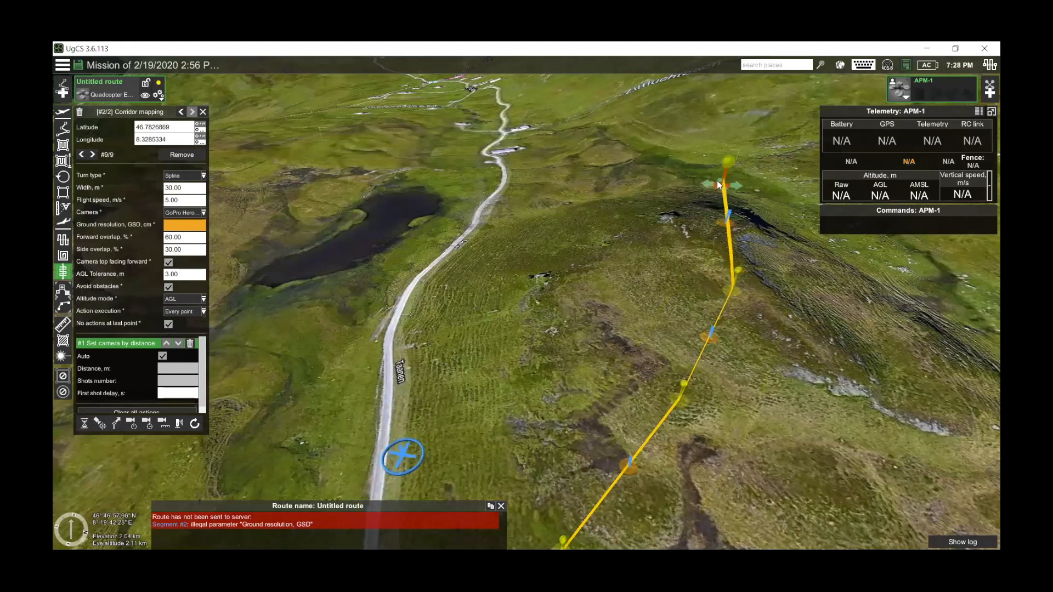
{"action": "left_click", "coordinate": [666, 138]}
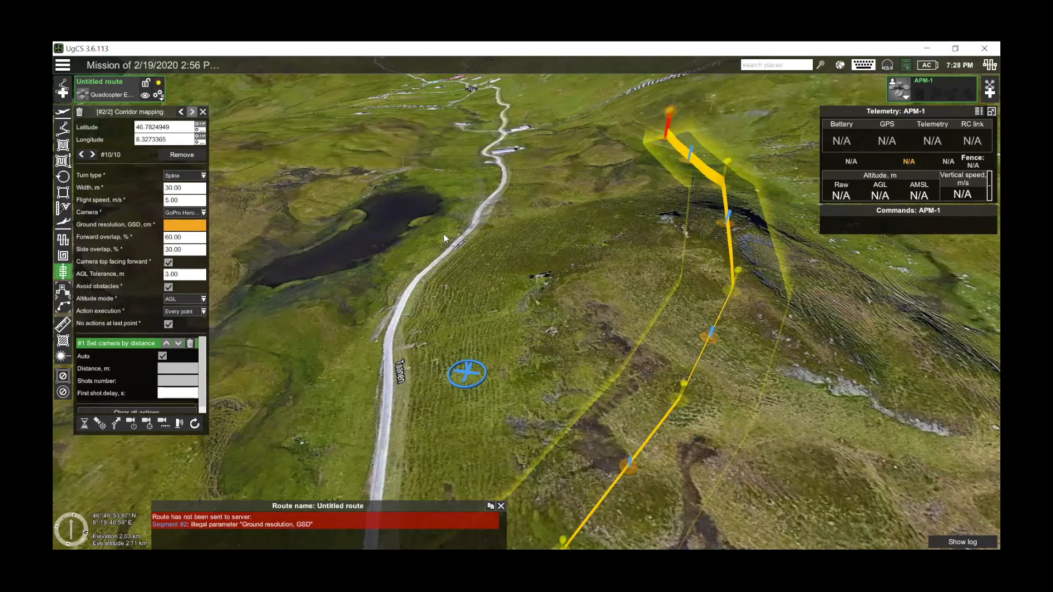
Step: Set the corridor's ground resolution to 1 cm and choose the GoPro Hero3 Black Edition camera
{"action": "left_click", "coordinate": [193, 226]}
{"action": "key", "text": "Tab"}
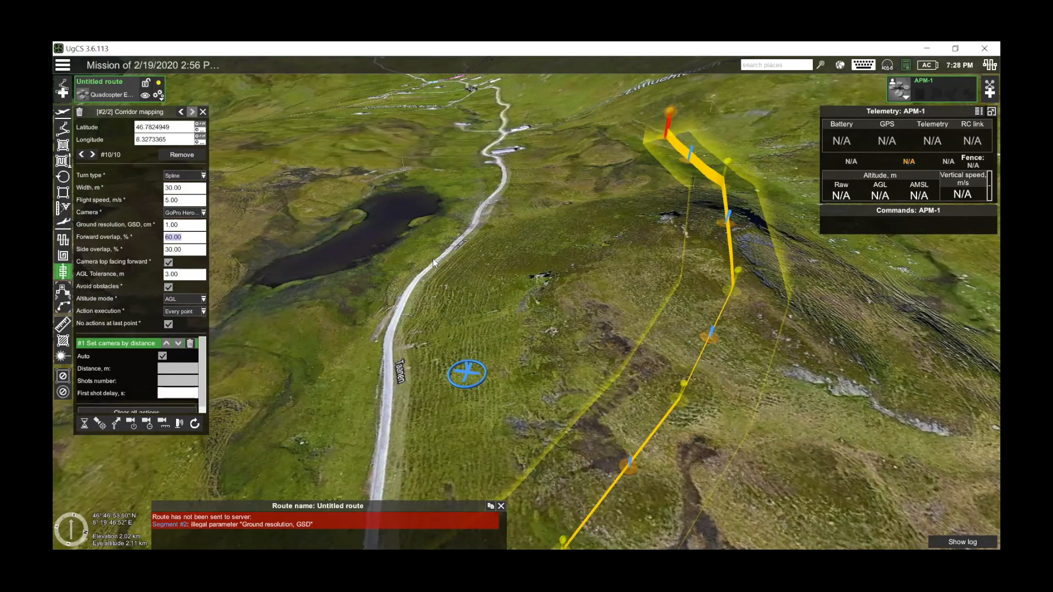
{"action": "left_click_drag", "start_coordinate": [536, 316], "coordinate": [527, 244]}
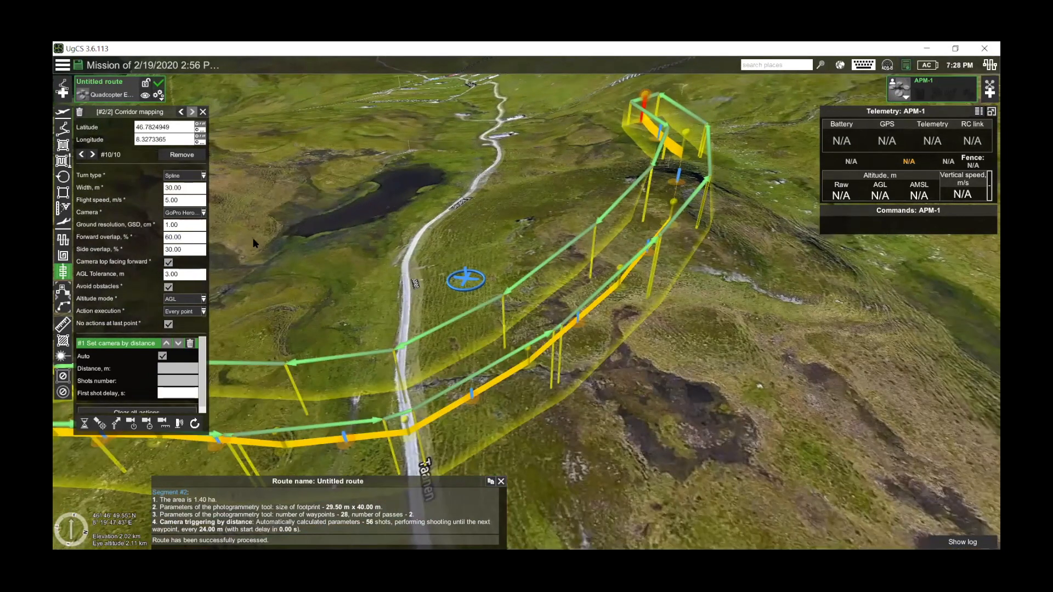
{"action": "left_click", "coordinate": [193, 213]}
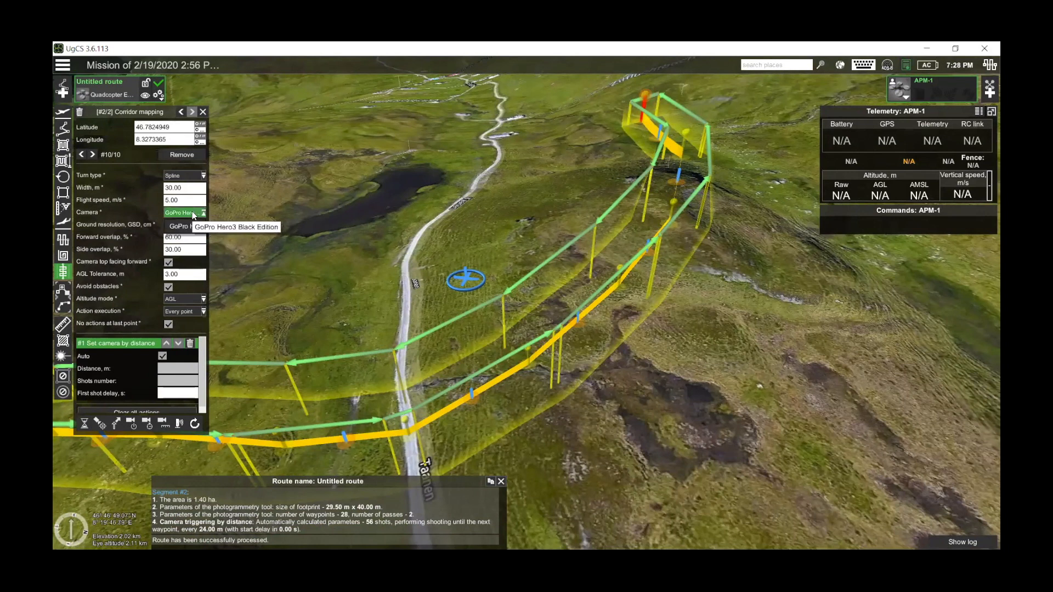
{"action": "left_click", "coordinate": [180, 227]}
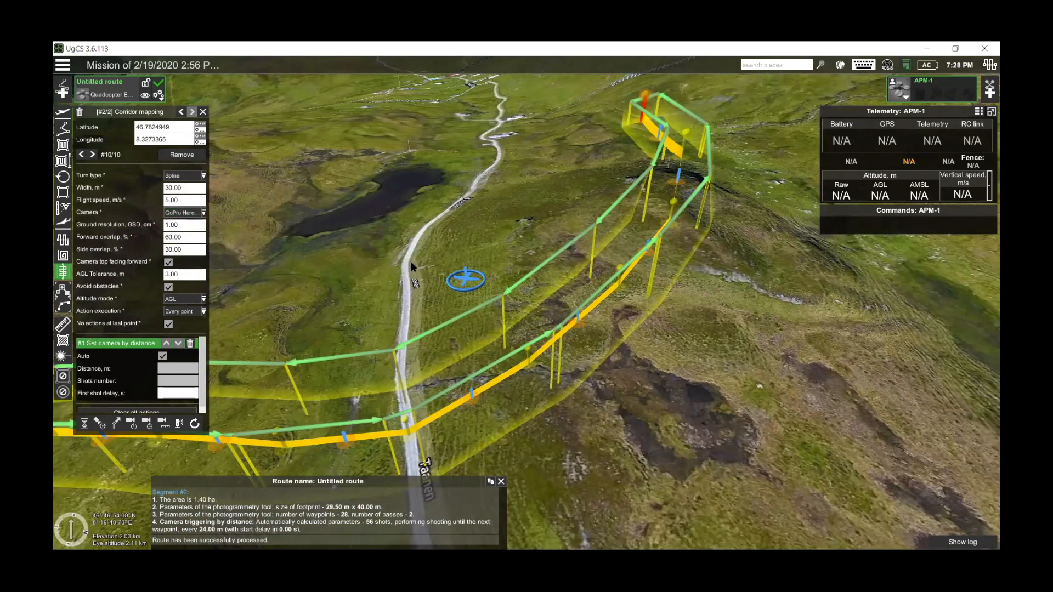
Step: Narrow the mapping corridor to a width of 10 m
{"action": "left_click_drag", "start_coordinate": [359, 295], "coordinate": [444, 218]}
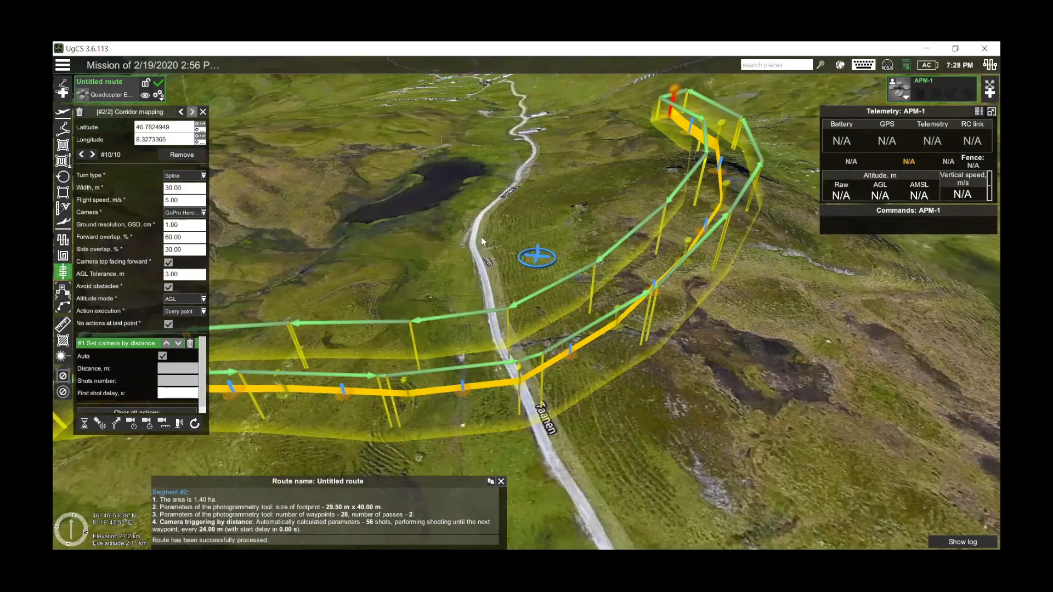
{"action": "right_click_drag", "start_coordinate": [433, 272], "coordinate": [473, 348]}
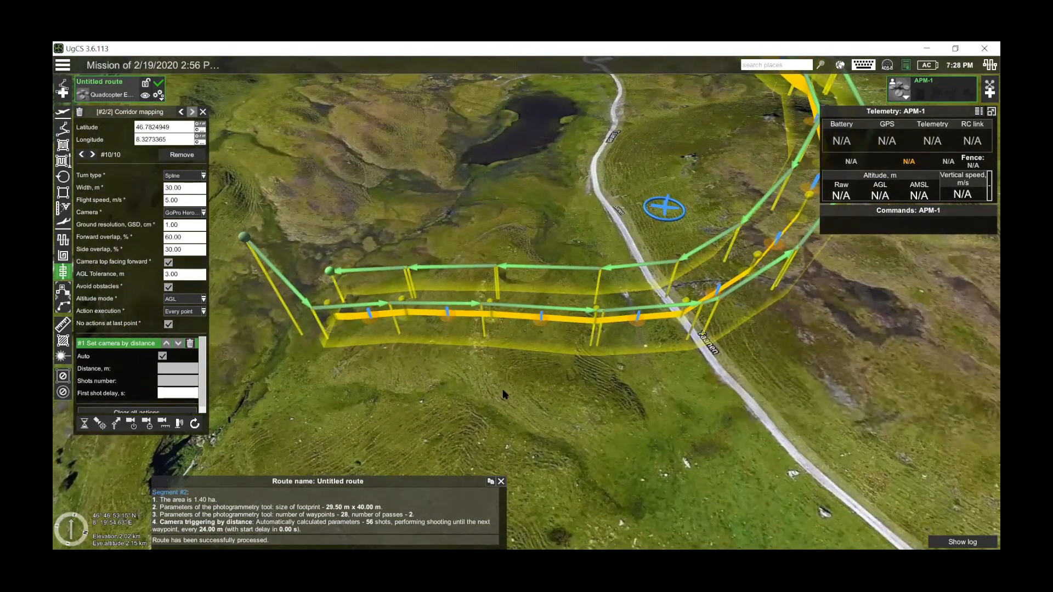
{"action": "left_click", "coordinate": [191, 190]}
{"action": "type", "text": "10"}
{"action": "key", "text": "Tab"}
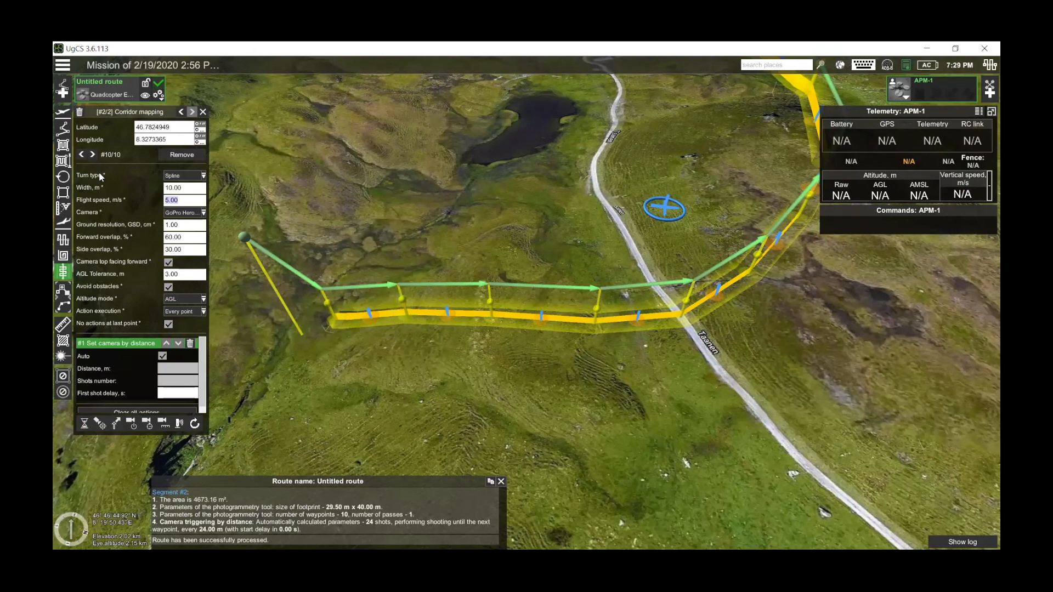
Step: Set the mapping corridor's width to 60 m
{"action": "left_click", "coordinate": [193, 189]}
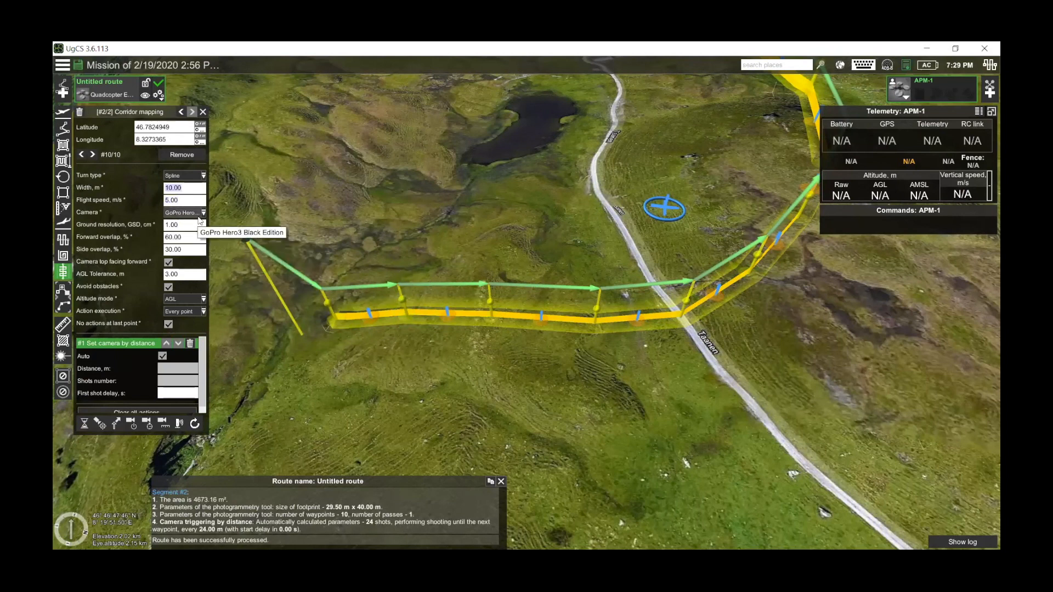
{"action": "type", "text": "60"}
{"action": "key", "text": "Tab"}
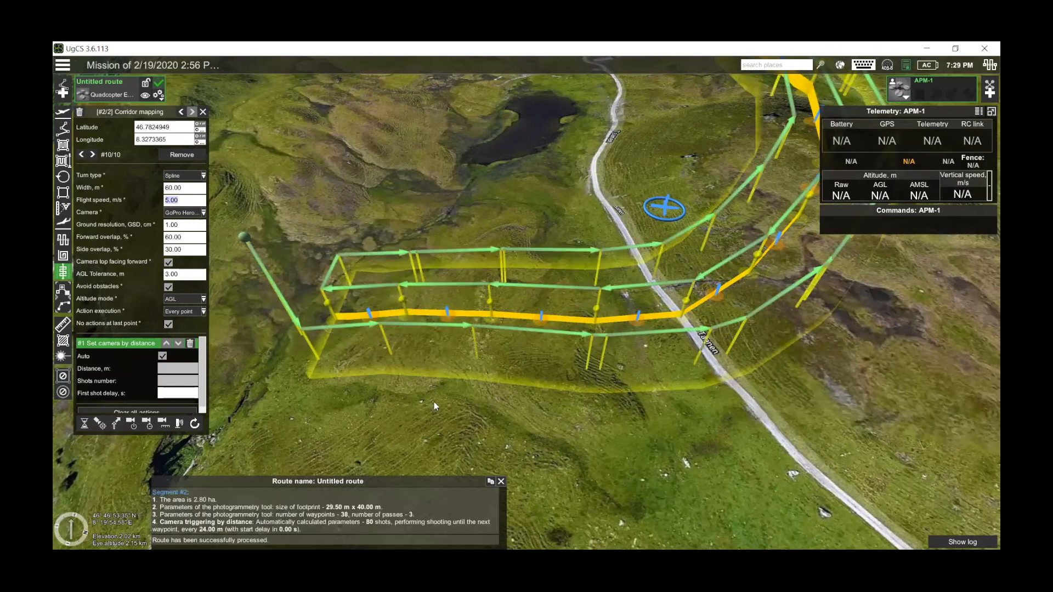
{"action": "left_click_drag", "start_coordinate": [606, 430], "coordinate": [509, 386]}
{"action": "scroll", "coordinate": [577, 375], "scroll_direction": "down", "scroll_amount": 2}
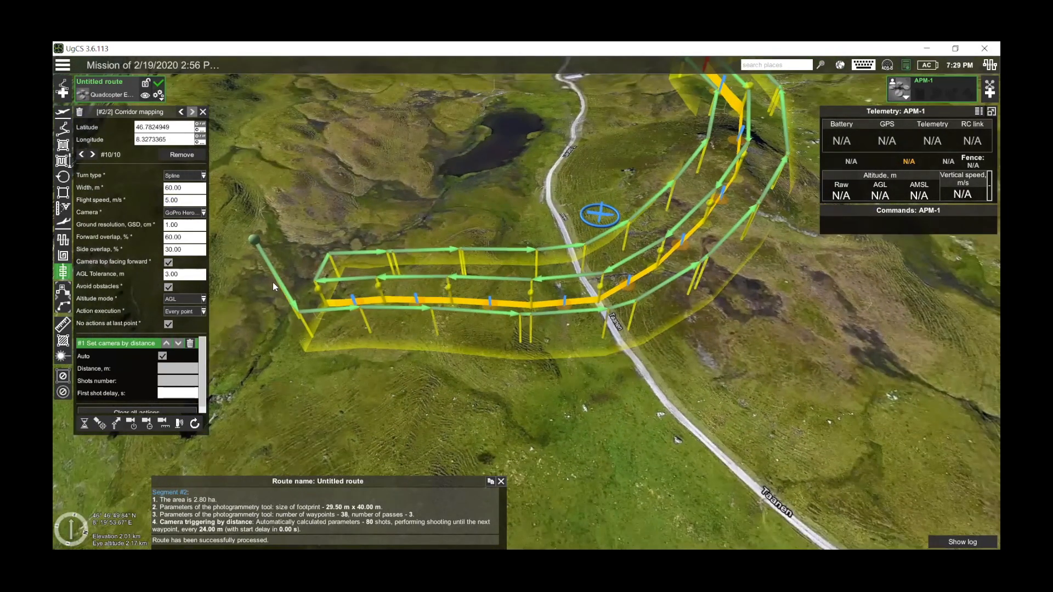
Step: Set the corridor segment's flight speed to 3 m/s and its side overlap to 50 %
{"action": "left_click", "coordinate": [198, 201]}
{"action": "key", "text": "Tab"}
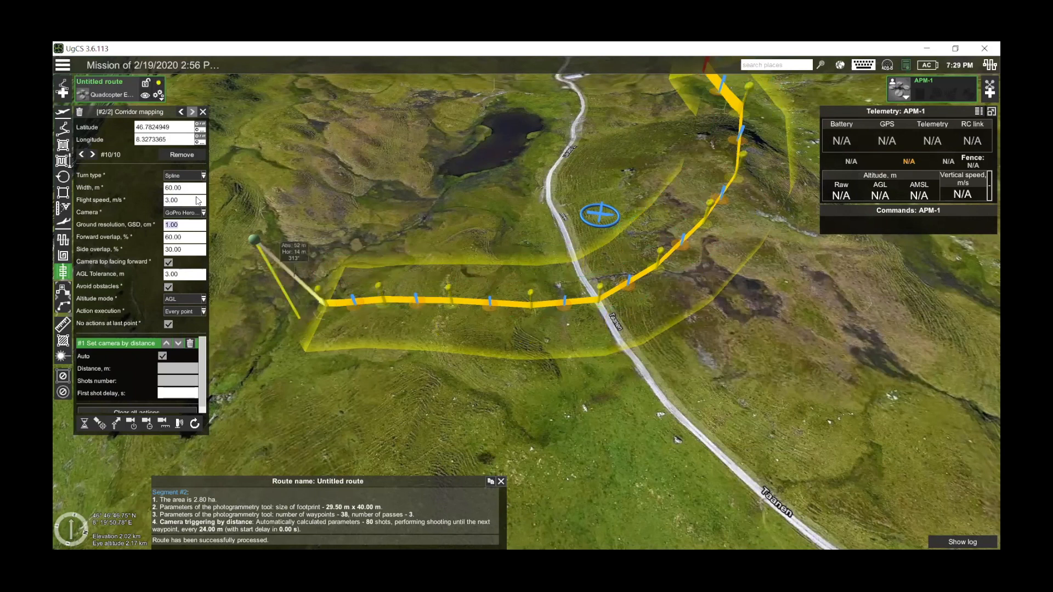
{"action": "left_click", "coordinate": [200, 237]}
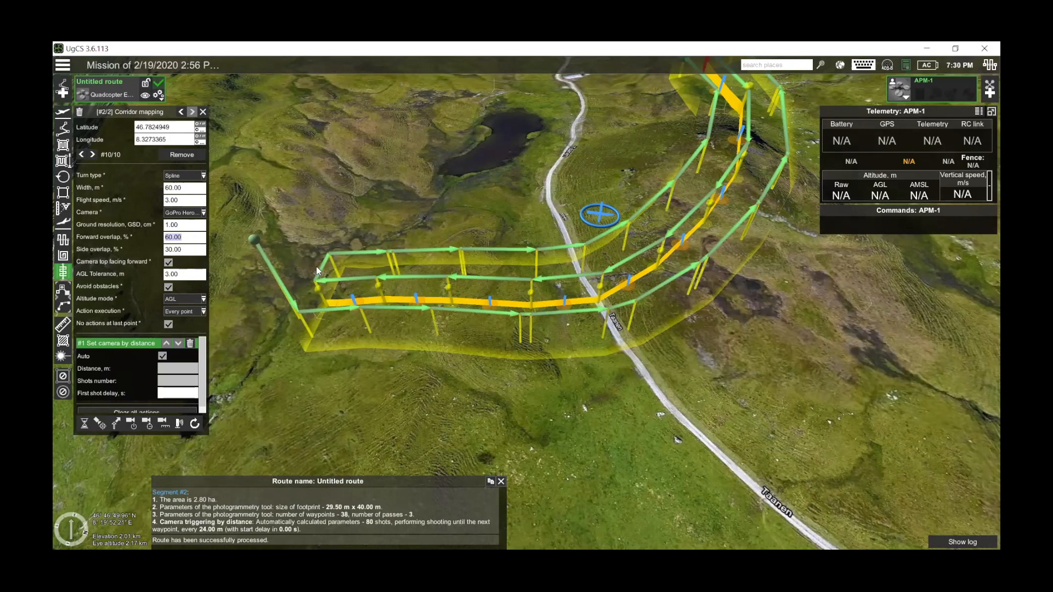
{"action": "left_click", "coordinate": [183, 249]}
{"action": "type", "text": "50"}
{"action": "key", "text": "Tab"}
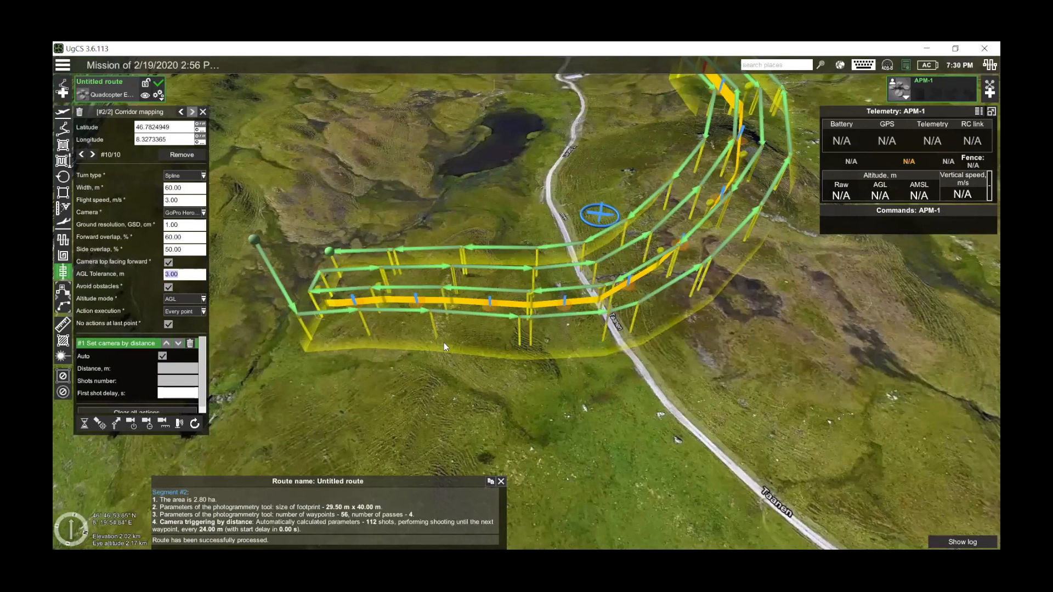
Step: Set the corridor segment's AGL tolerance to 1 m
{"action": "left_click", "coordinate": [184, 275]}
{"action": "key", "text": "BackSpace"}
{"action": "key", "text": "BackSpace"}
{"action": "key", "text": "BackSpace"}
{"action": "key", "text": "BackSpace"}
{"action": "type", "text": "1.00"}
{"action": "key", "text": "Return"}
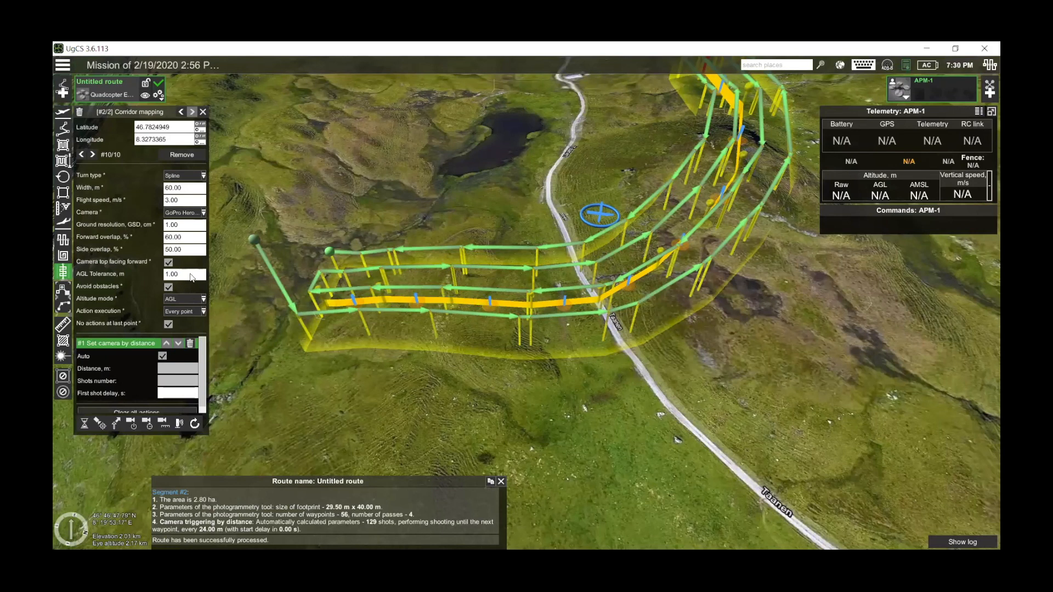
Step: Set the corridor segment's AGL tolerance to 5 m
{"action": "left_click_drag", "start_coordinate": [188, 278], "coordinate": [165, 277]}
{"action": "type", "text": "5"}
{"action": "key", "text": "Return"}
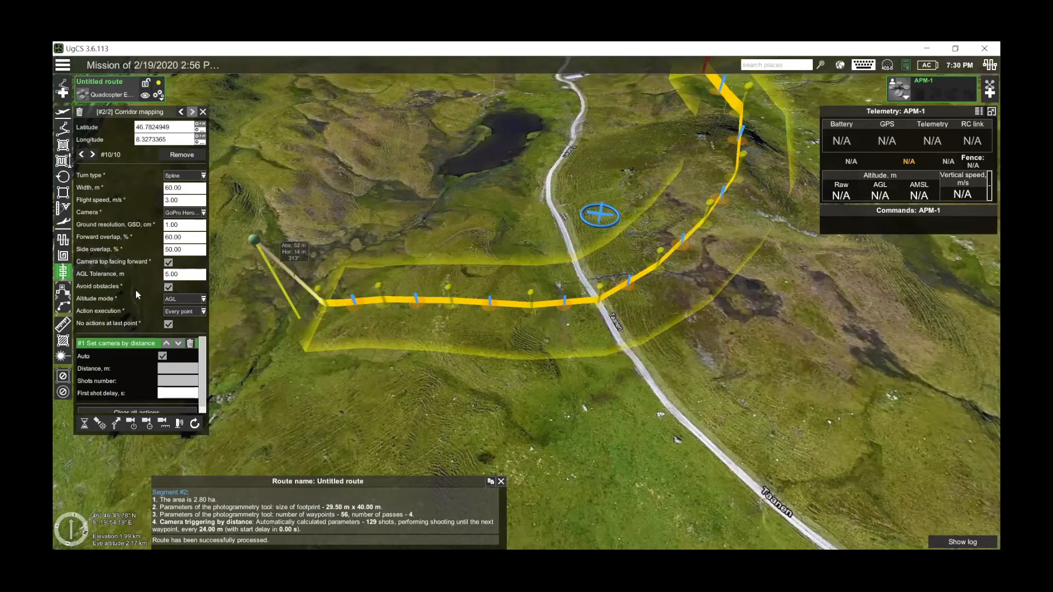
Step: Try the AMSL altitude mode for the corridor segment
{"action": "left_click", "coordinate": [201, 300]}
{"action": "left_click", "coordinate": [183, 323]}
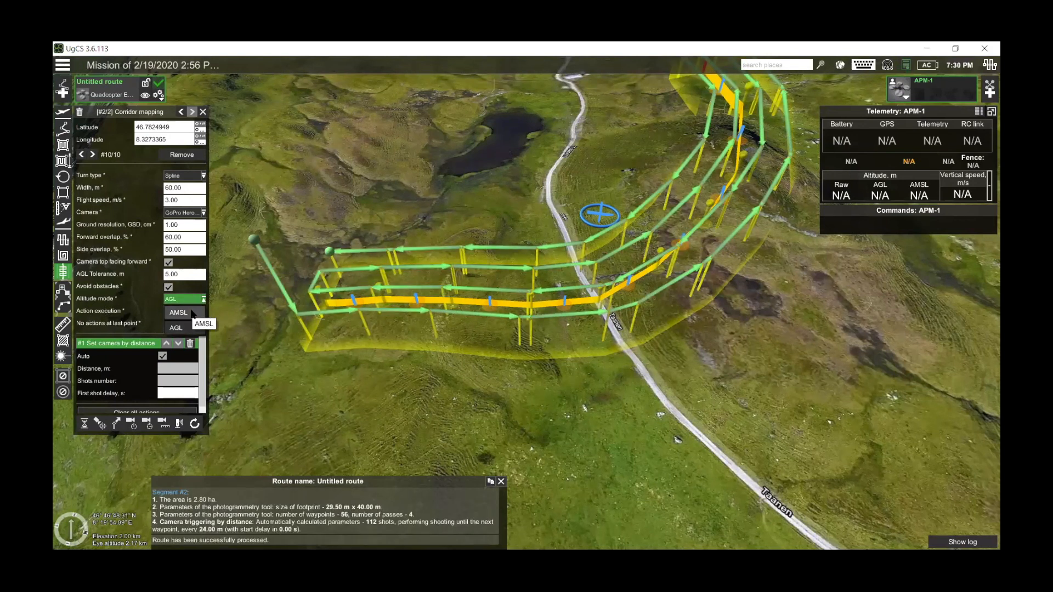
{"action": "mouse_move", "coordinate": [396, 405]}
{"action": "right_mouse_down"}
{"action": "mouse_move", "coordinate": [374, 420]}
{"action": "mouse_move", "coordinate": [391, 397]}
{"action": "right_mouse_up"}
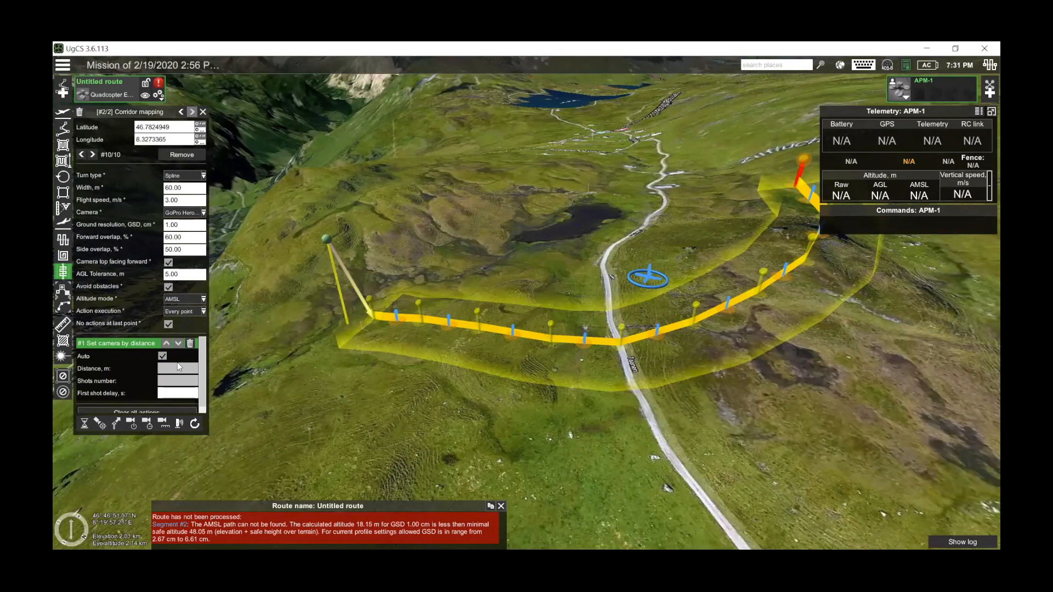
Step: Switch the corridor segment's altitude mode back to AGL
{"action": "left_click", "coordinate": [196, 299]}
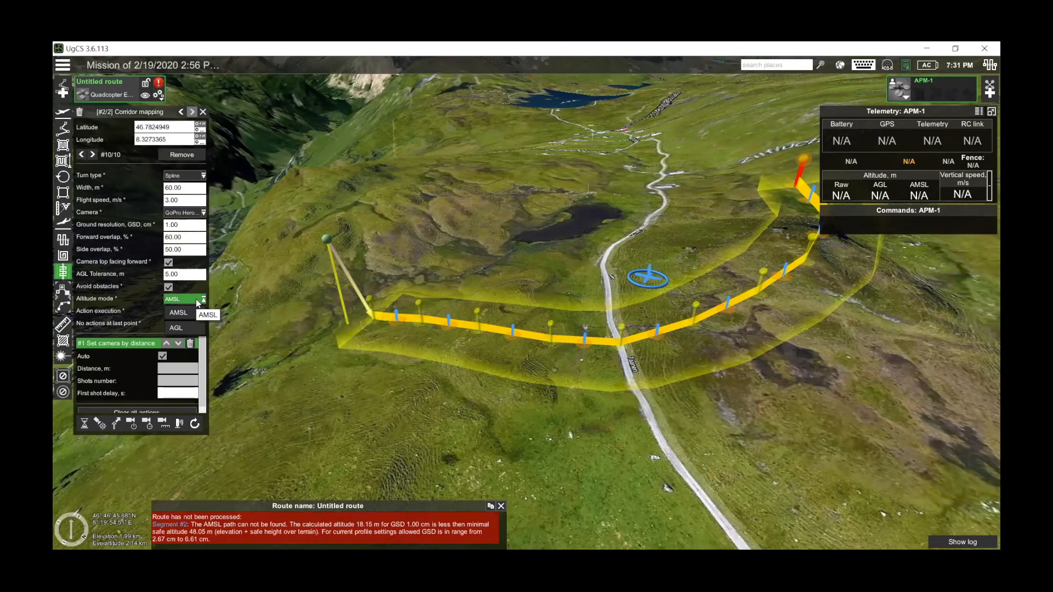
{"action": "left_click", "coordinate": [196, 298]}
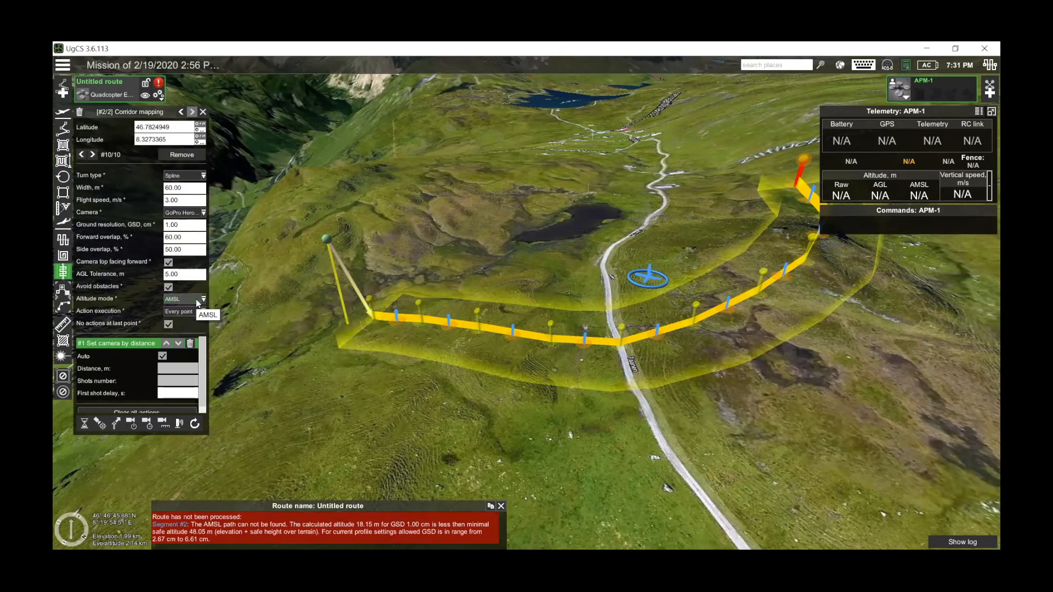
{"action": "left_click", "coordinate": [196, 298]}
{"action": "left_click", "coordinate": [181, 336]}
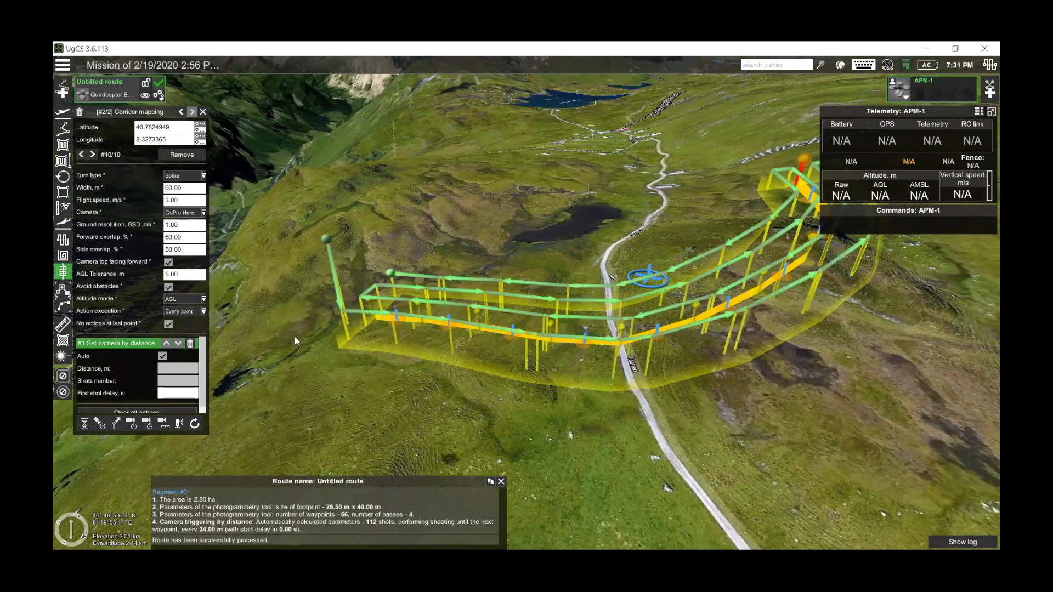
{"action": "scroll", "coordinate": [173, 372], "scroll_direction": "down", "scroll_amount": 1}
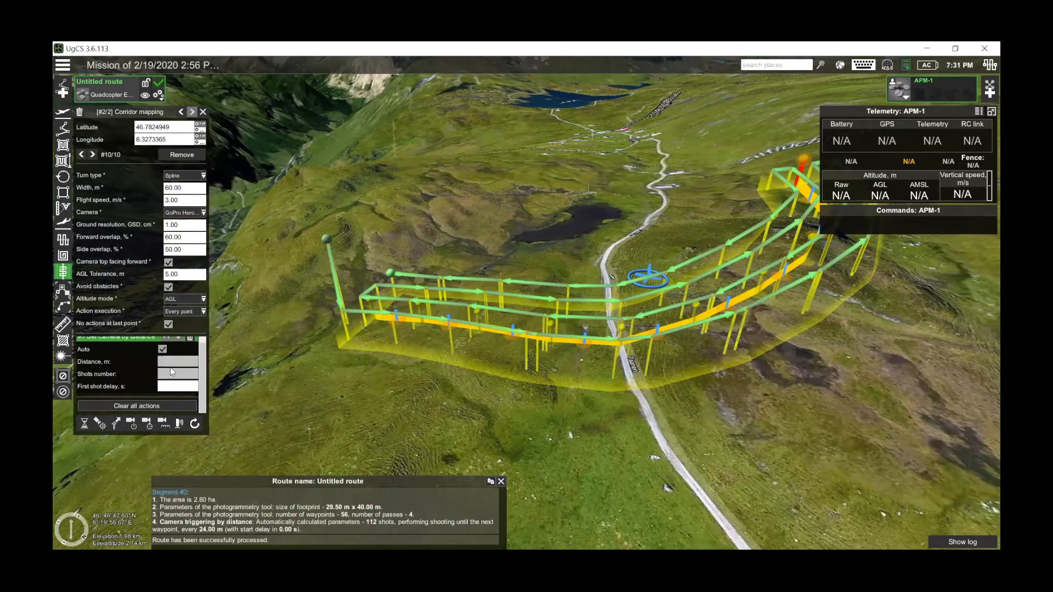
{"action": "scroll", "coordinate": [132, 367], "scroll_direction": "up", "scroll_amount": 1}
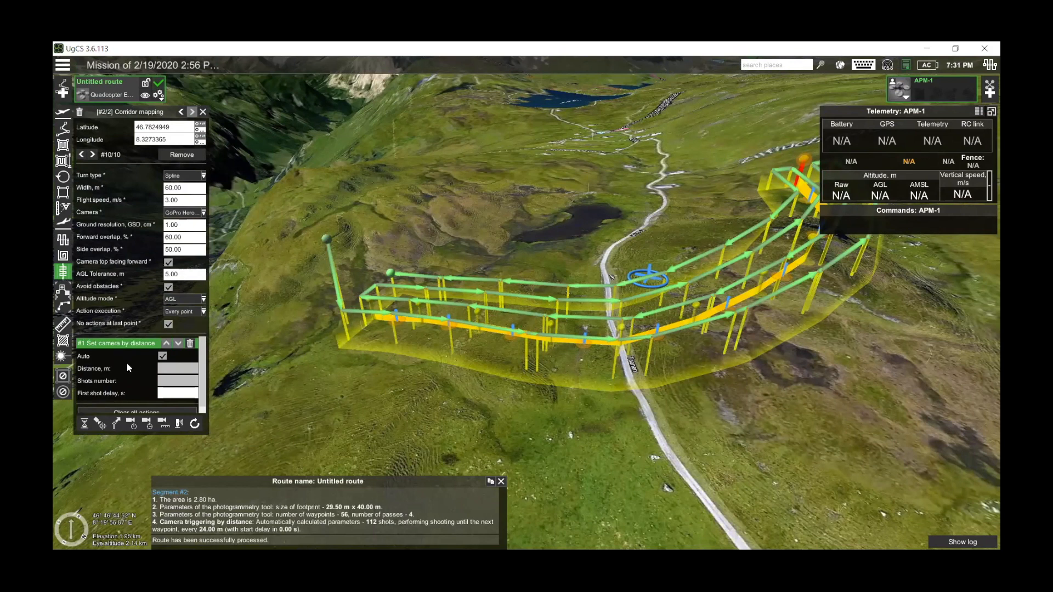
Step: Set the corridor segment's width to 40 m
{"action": "scroll", "coordinate": [130, 363], "scroll_direction": "down", "scroll_amount": 1}
{"action": "scroll", "coordinate": [94, 358], "scroll_direction": "up", "scroll_amount": 1}
{"action": "left_click_drag", "start_coordinate": [689, 417], "coordinate": [616, 436]}
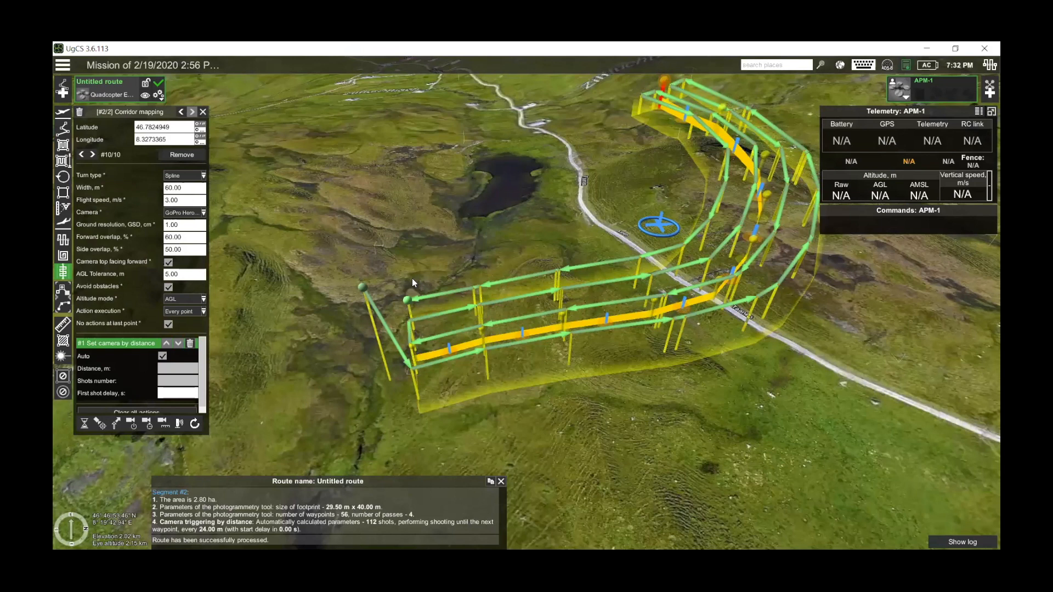
{"action": "mouse_move", "coordinate": [409, 305]}
{"action": "type", "text": "40"}
{"action": "key", "text": "Tab"}
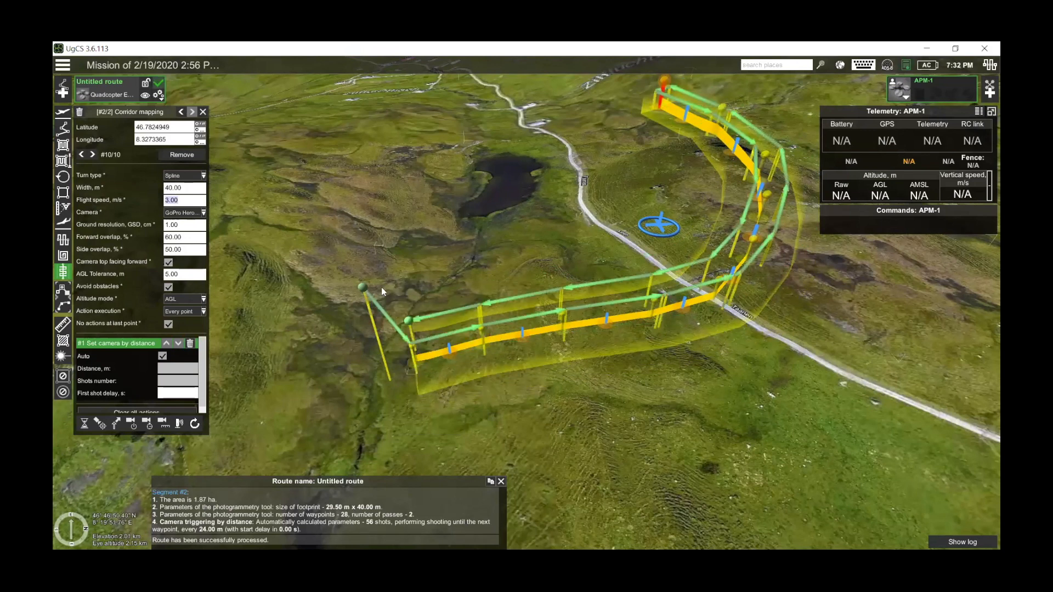
Step: Set the corridor segment's width to 50 m
{"action": "type", "text": "50"}
{"action": "key", "text": "Tab"}
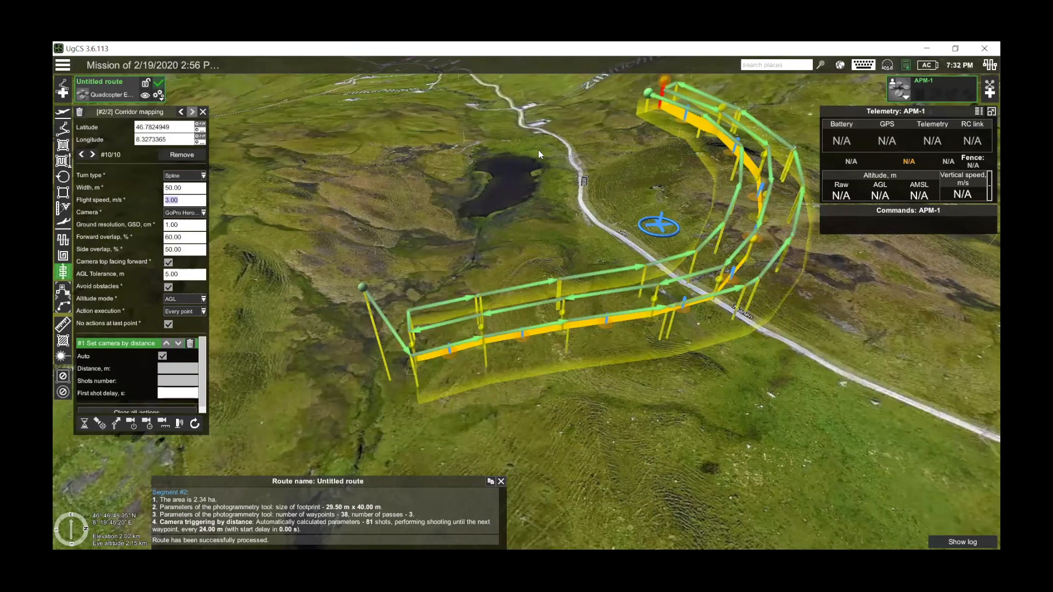
{"action": "left_click_drag", "start_coordinate": [583, 186], "coordinate": [618, 196]}
{"action": "mouse_move", "coordinate": [634, 121]}
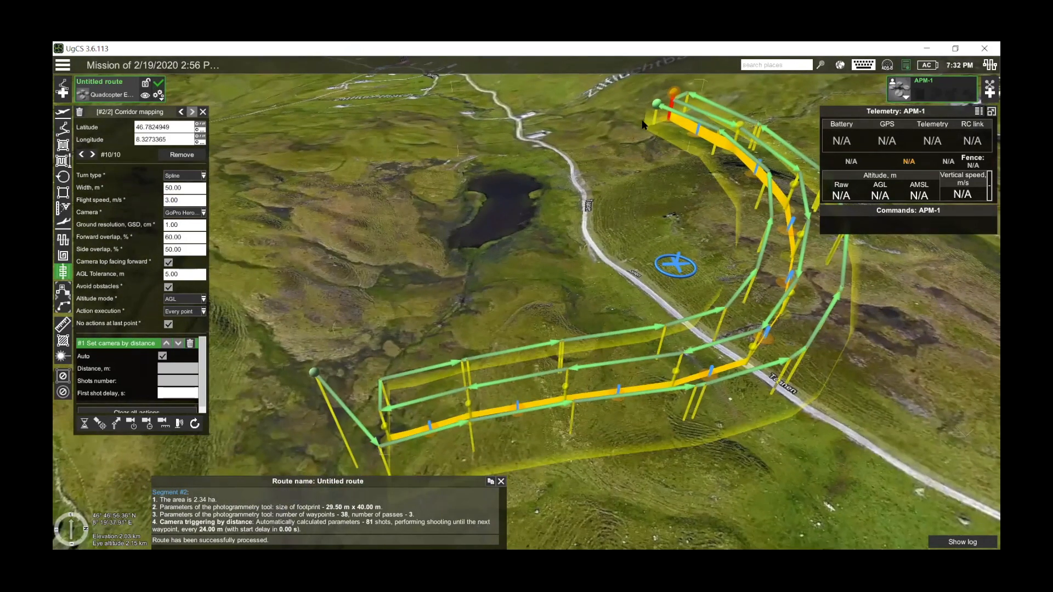
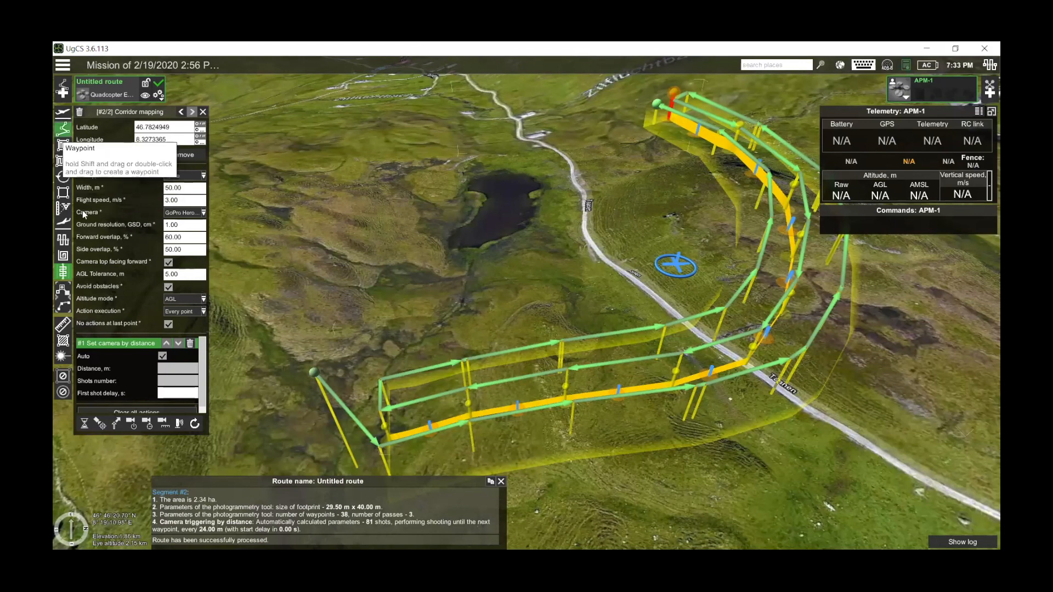
Step: Discard the stray segment started after the corridor and delete the ten-vertex corridor mapping segment from the route
{"action": "left_click", "coordinate": [64, 129]}
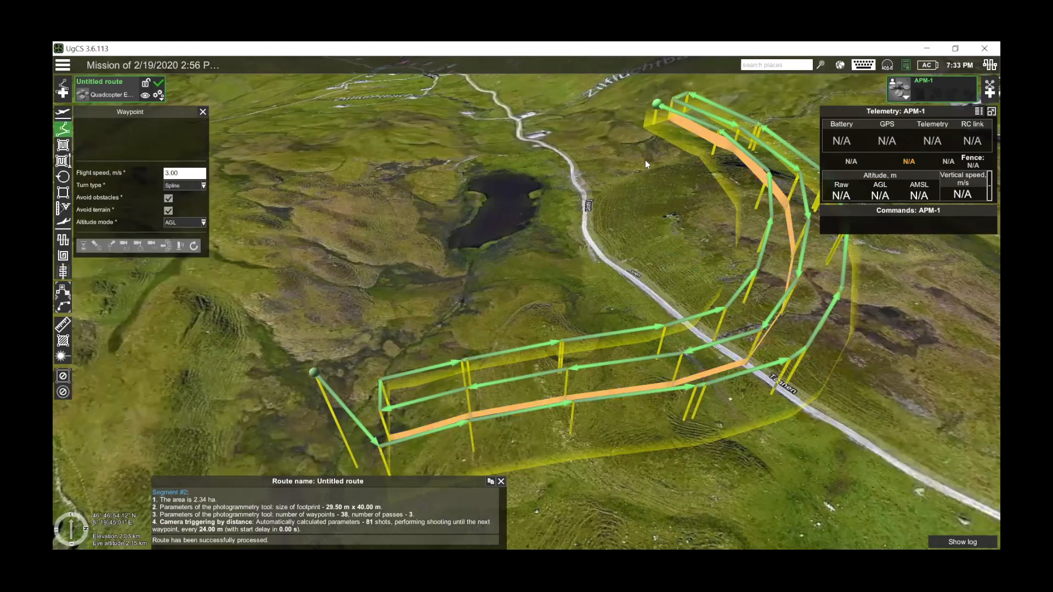
{"action": "left_click", "coordinate": [514, 285]}
{"action": "key", "text": "Delete"}
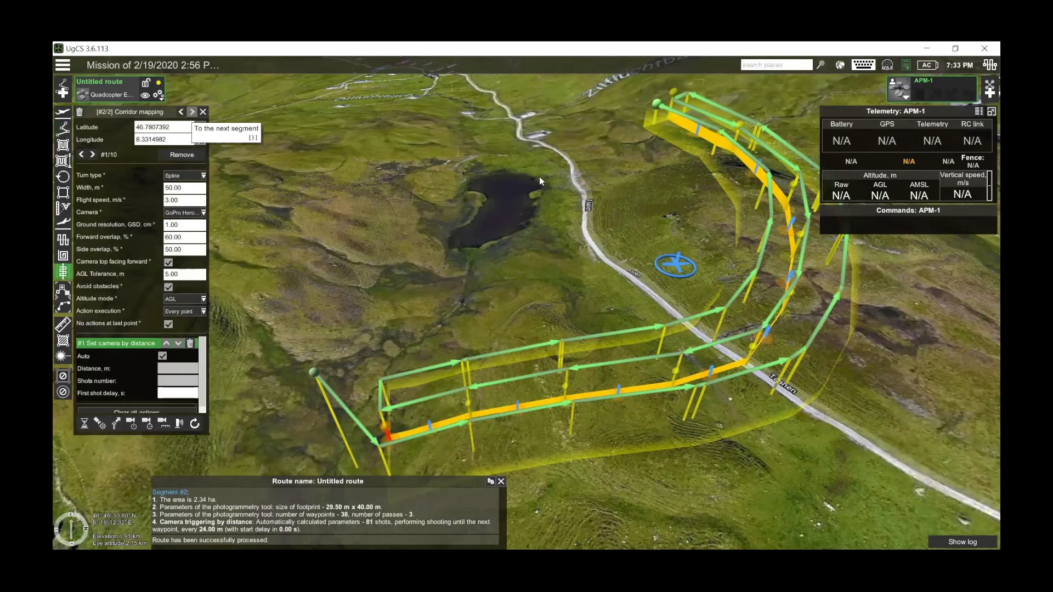
{"action": "left_click", "coordinate": [618, 158]}
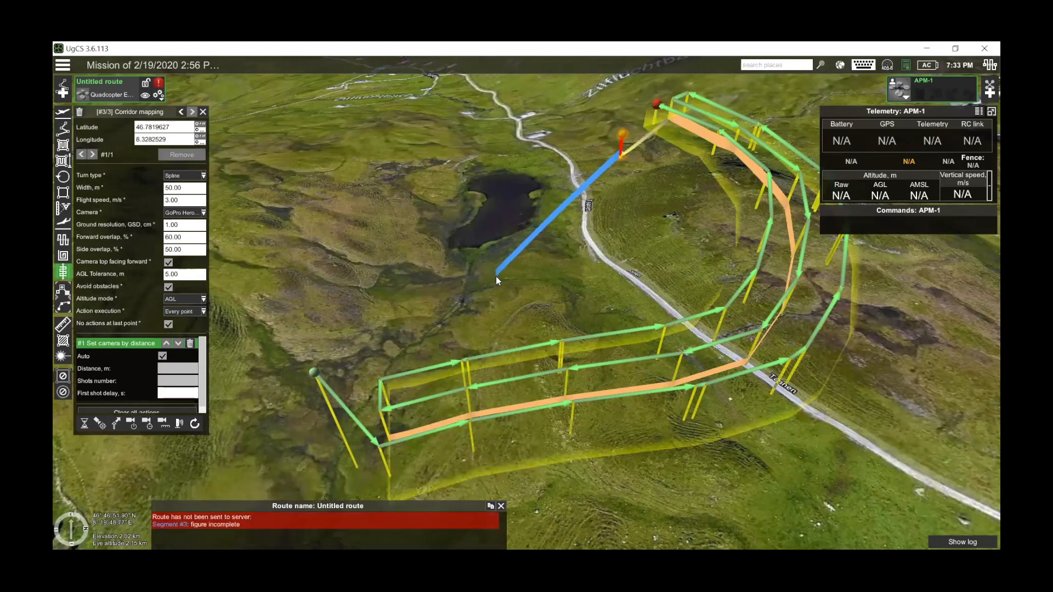
{"action": "key", "text": "Delete"}
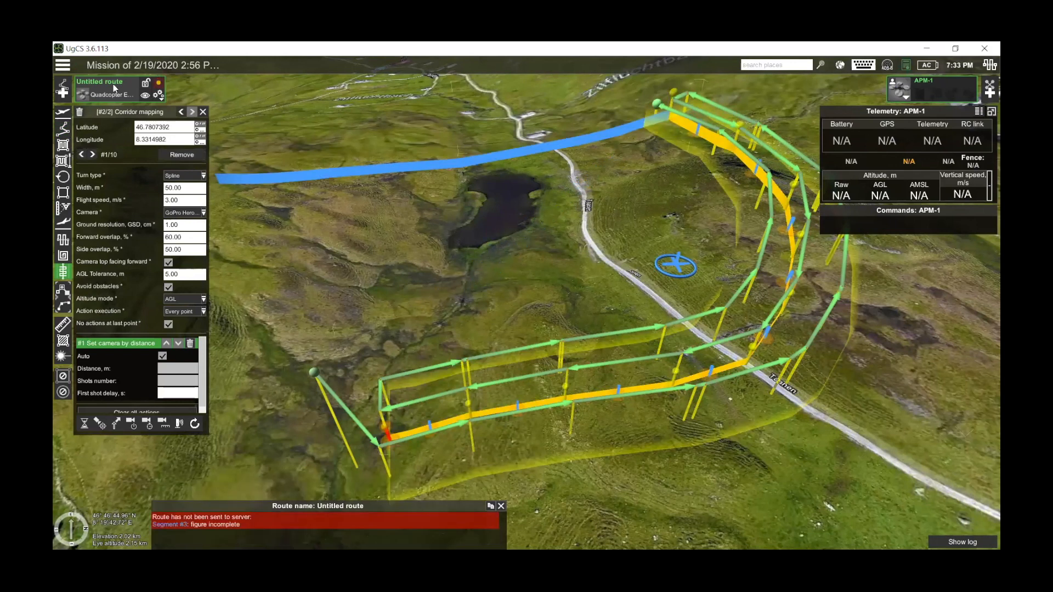
{"action": "key", "text": "Delete"}
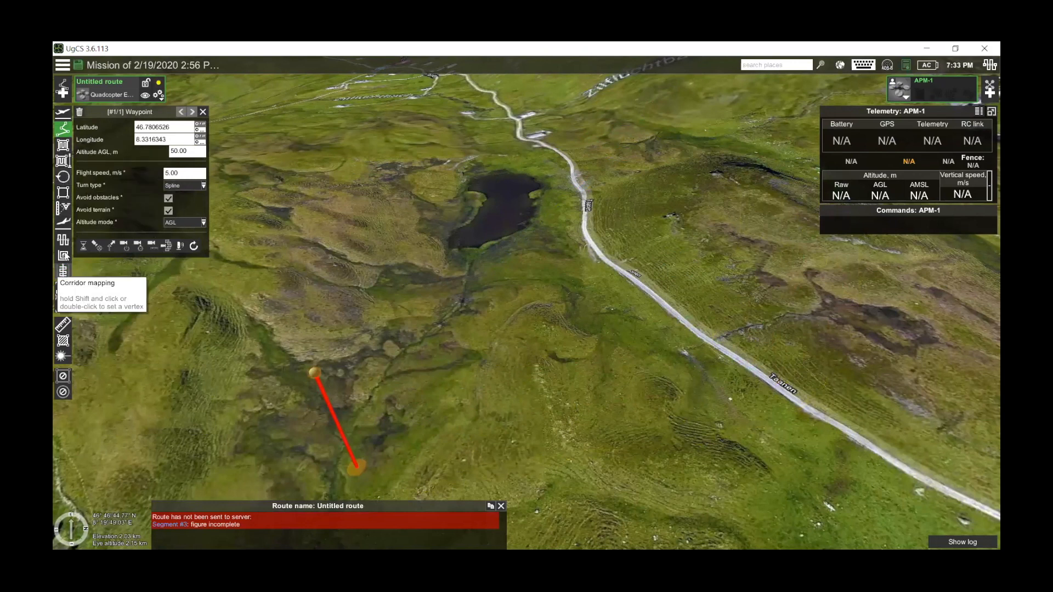
{"action": "left_click", "coordinate": [63, 240]}
{"action": "left_click", "coordinate": [393, 442]}
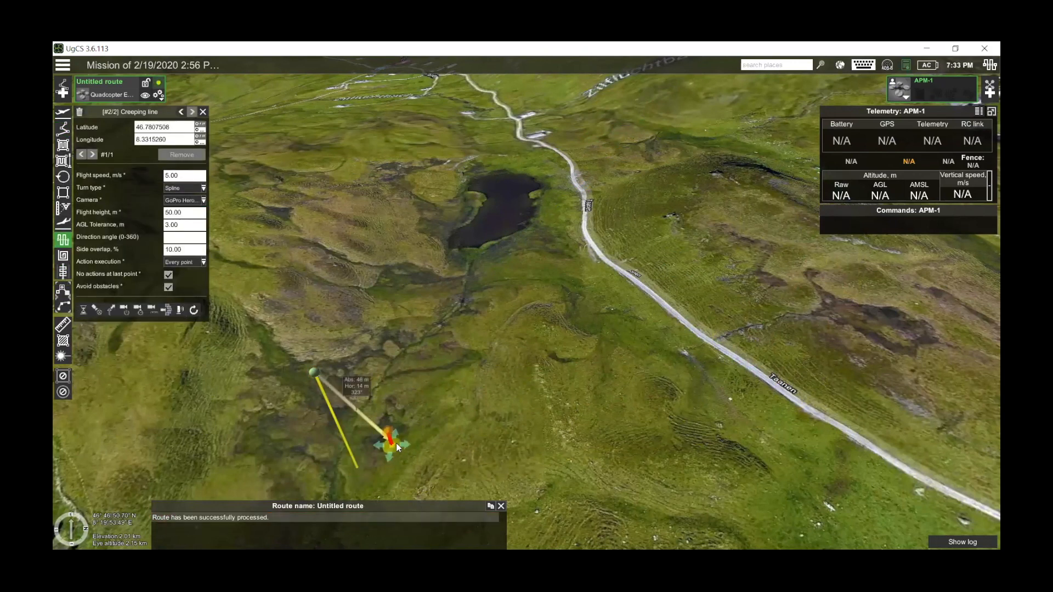
{"action": "left_click", "coordinate": [584, 384]}
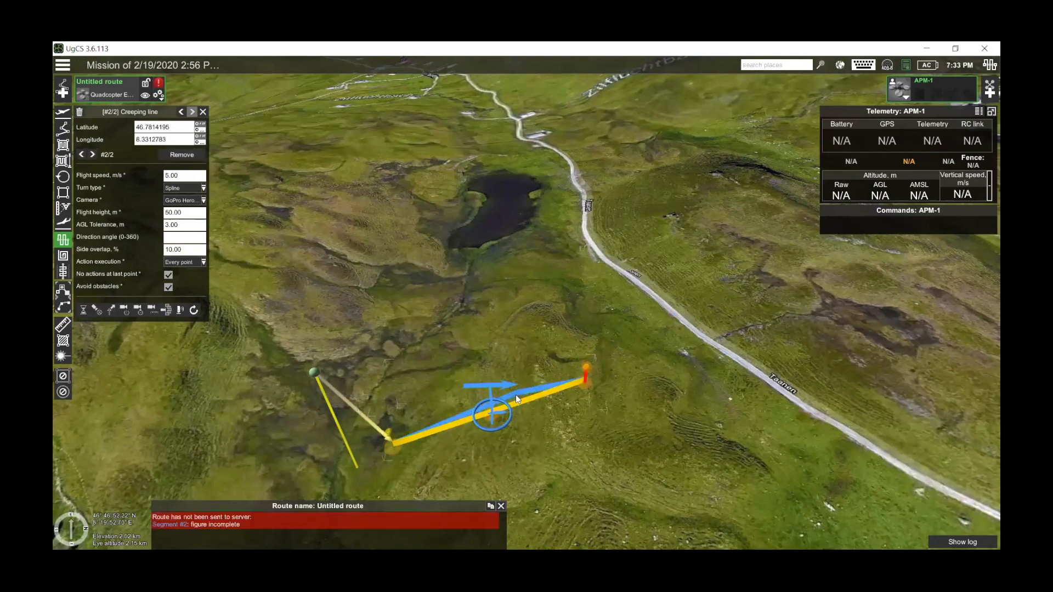
{"action": "key", "text": "Delete"}
Step: Draw a six-vertex corridor mapping segment from near the first waypoint across the road, and pull its last two vertices closer to the start
{"action": "left_click", "coordinate": [63, 271]}
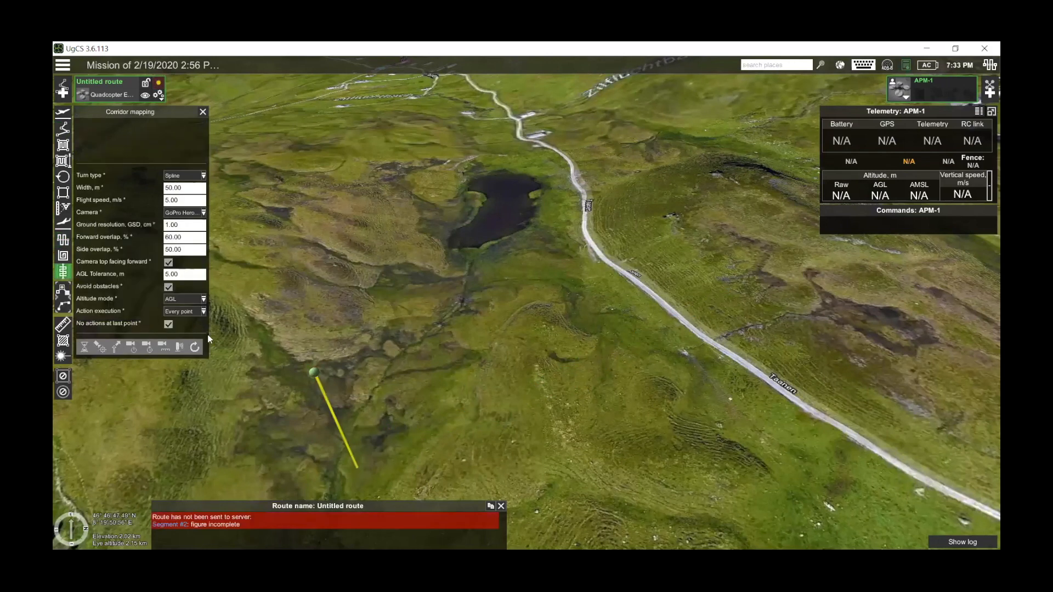
{"action": "left_click", "coordinate": [383, 441]}
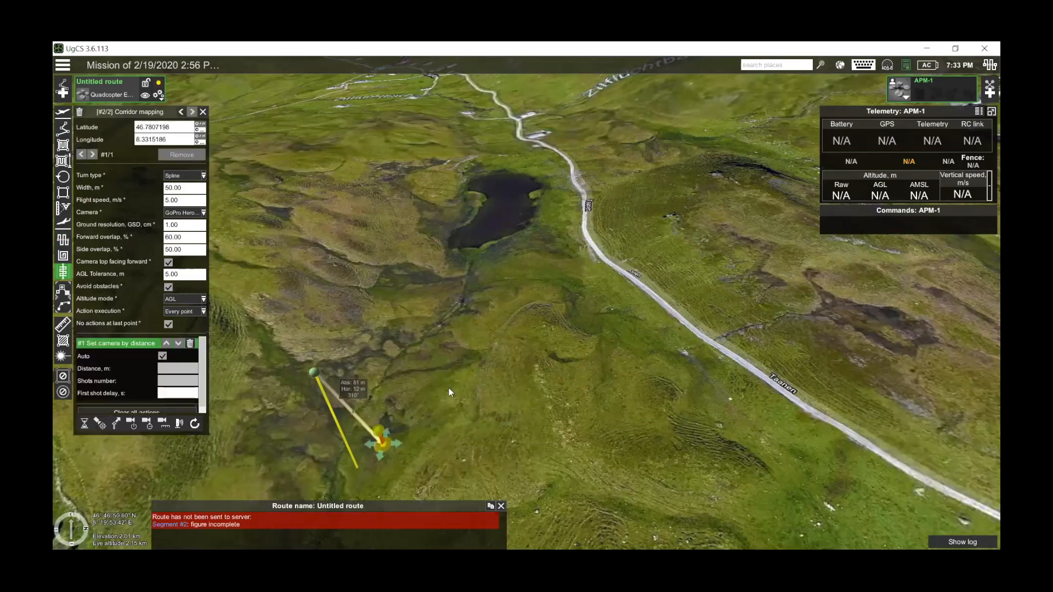
{"action": "left_click", "coordinate": [494, 378]}
{"action": "left_click", "coordinate": [611, 297]}
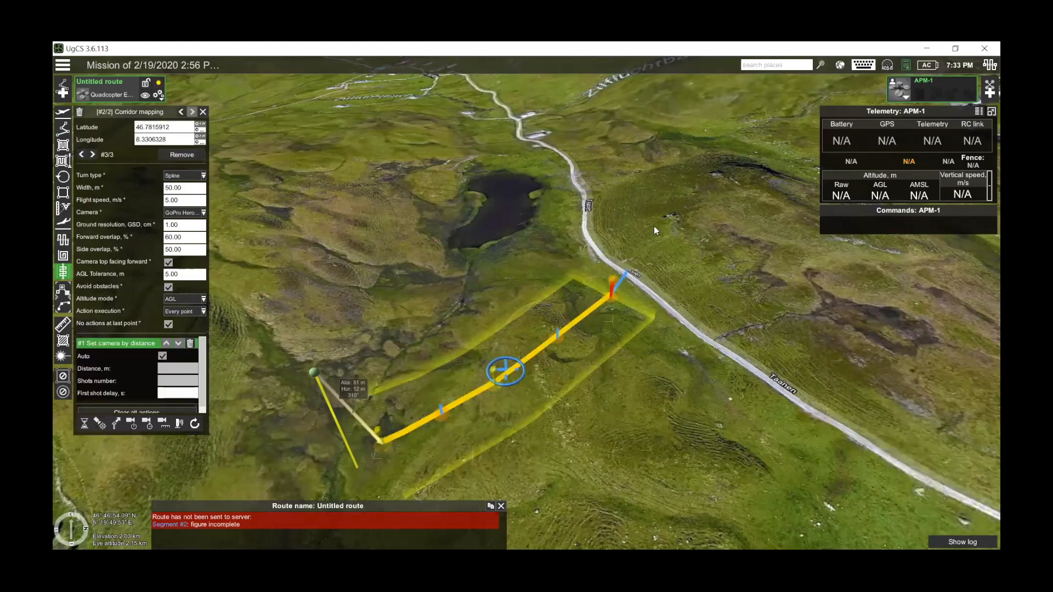
{"action": "left_click", "coordinate": [656, 188]}
{"action": "left_click", "coordinate": [597, 110]}
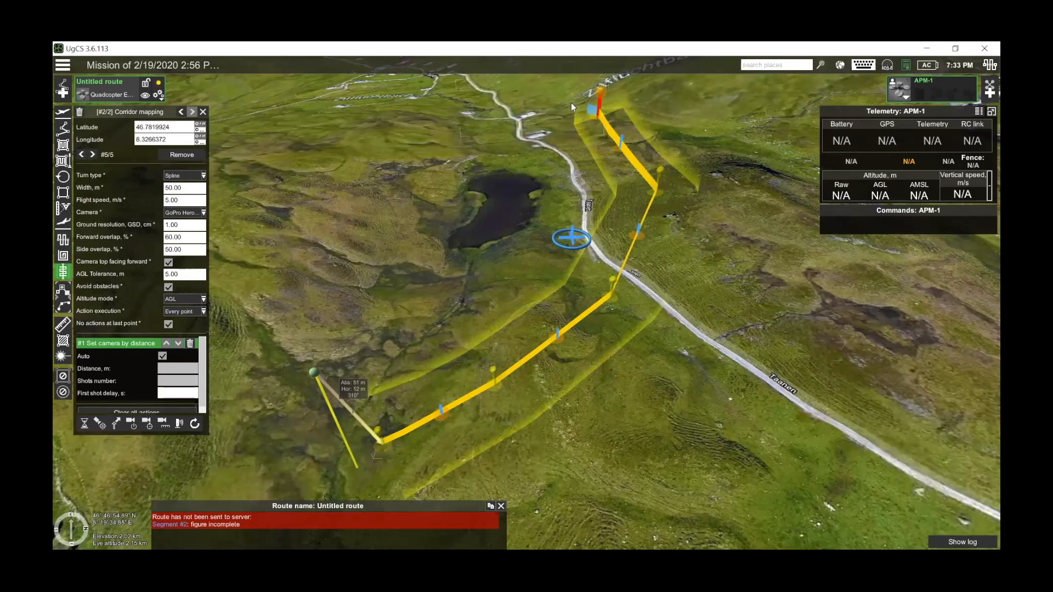
{"action": "left_click", "coordinate": [512, 85]}
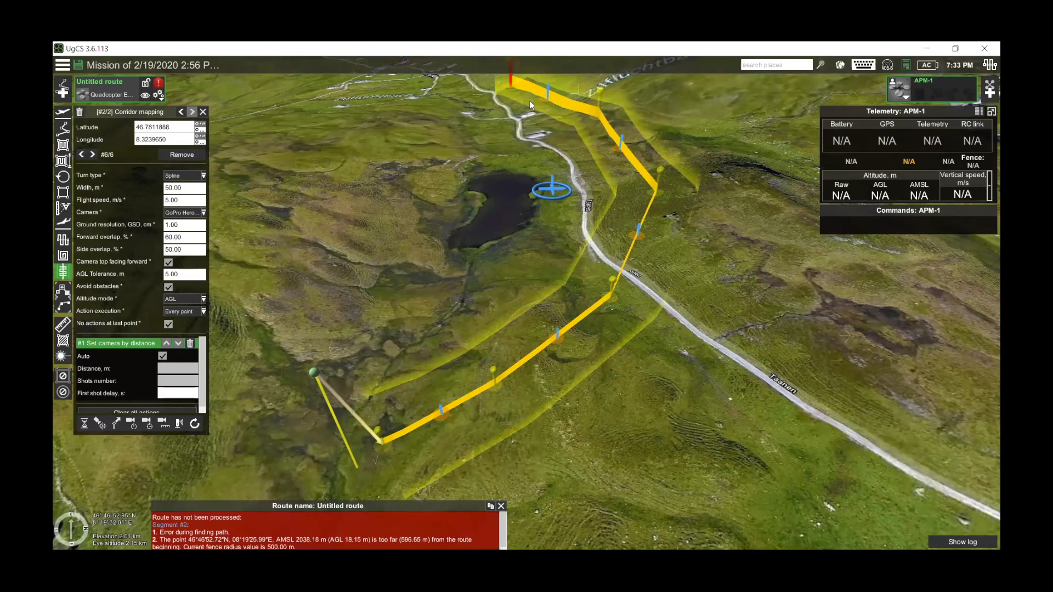
{"action": "left_click_drag", "start_coordinate": [510, 84], "coordinate": [633, 141]}
{"action": "left_click", "coordinate": [600, 115]}
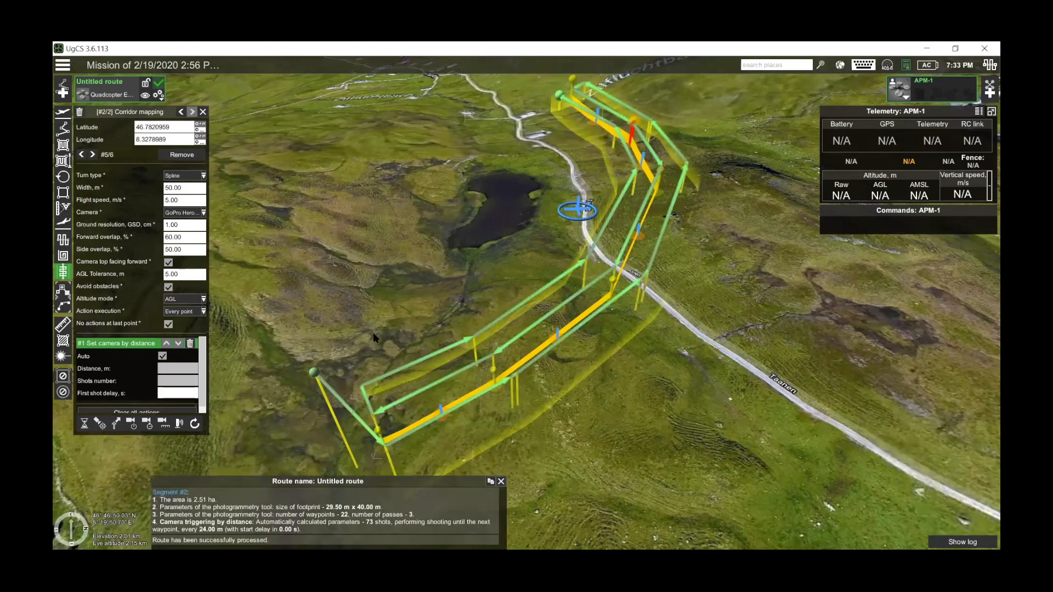
Step: Add five waypoints at 50 m AGL from the corridor's far end past the lake back towards the route's start
{"action": "left_click", "coordinate": [65, 130]}
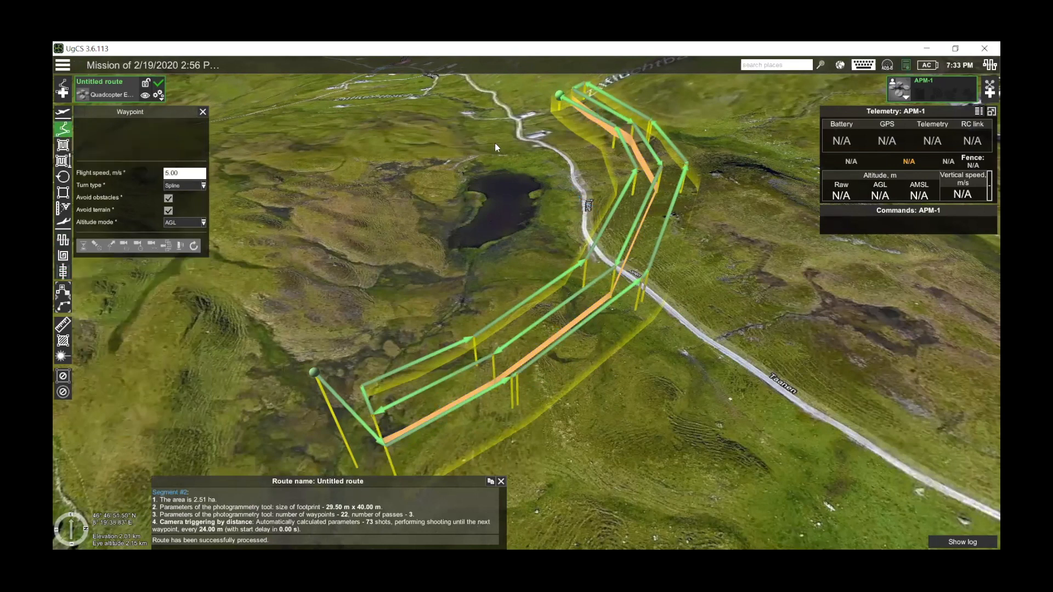
{"action": "left_click", "coordinate": [531, 159]}
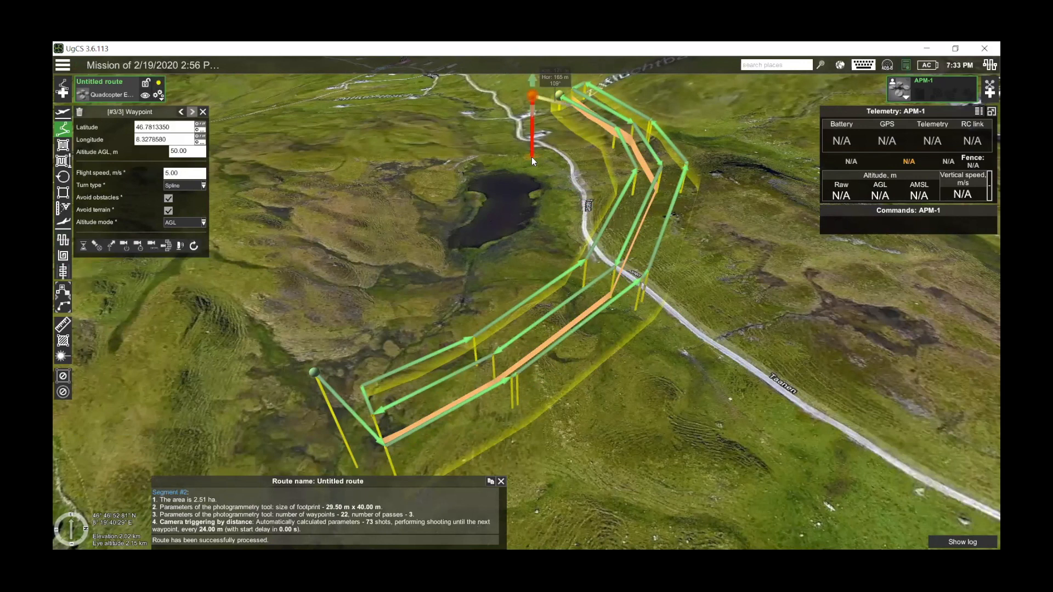
{"action": "left_click", "coordinate": [494, 202]}
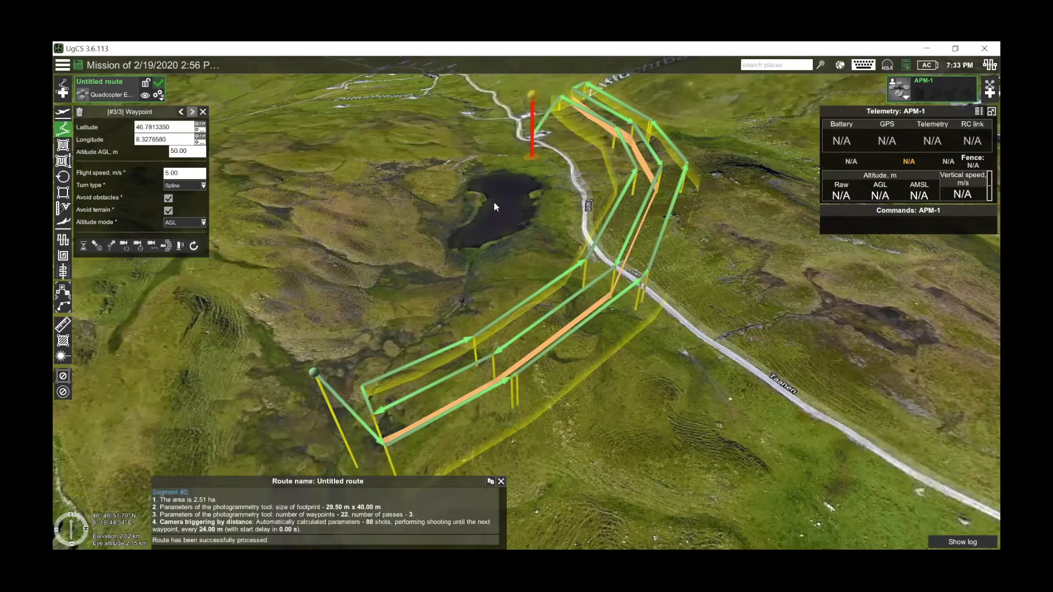
{"action": "left_click", "coordinate": [455, 263]}
{"action": "left_click", "coordinate": [421, 300]}
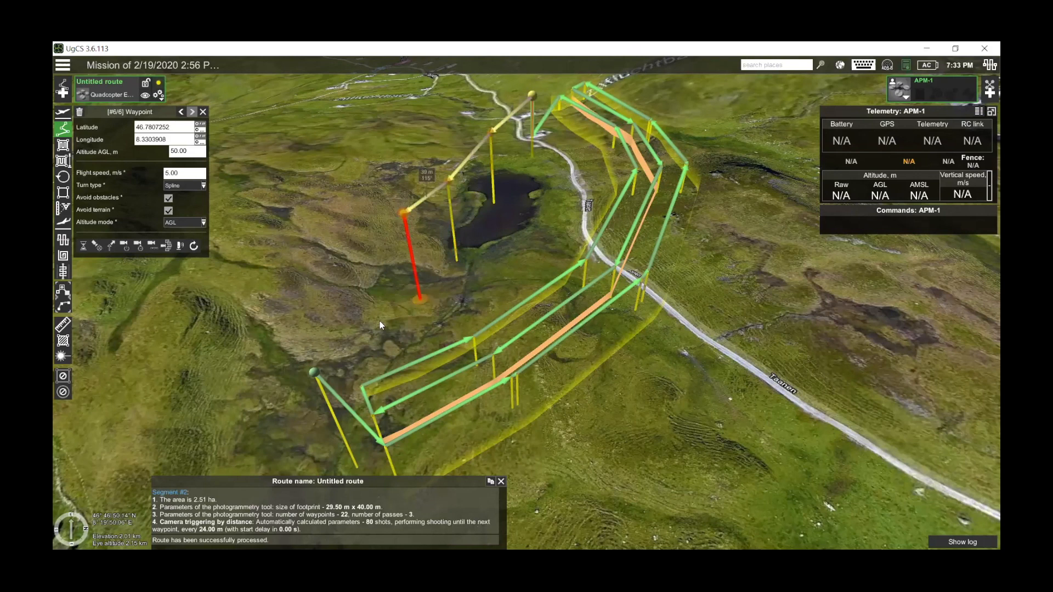
{"action": "left_click", "coordinate": [370, 332]}
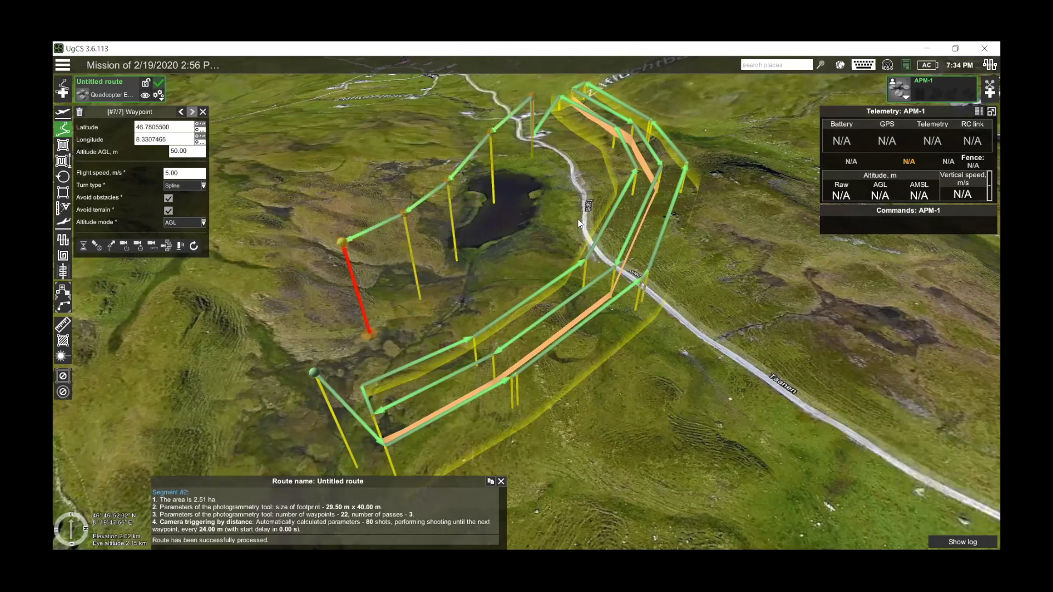
Step: Move the first waypoint after the corridor to beside the roadside building, nearer the corridor's far end
{"action": "middle_click_drag", "start_coordinate": [535, 223], "coordinate": [518, 228]}
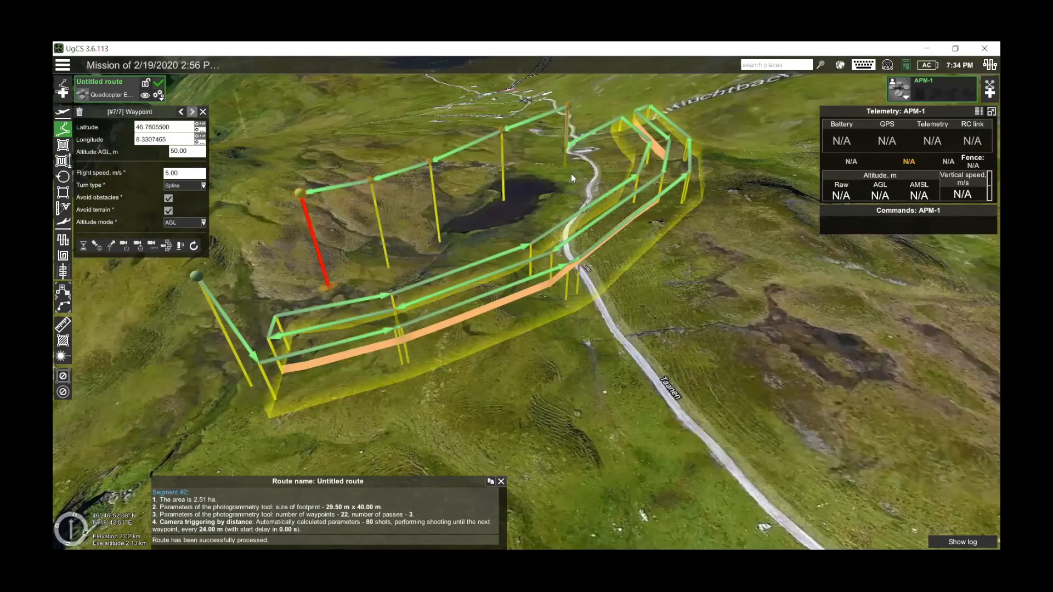
{"action": "scroll", "coordinate": [586, 163], "scroll_direction": "up", "scroll_amount": 5}
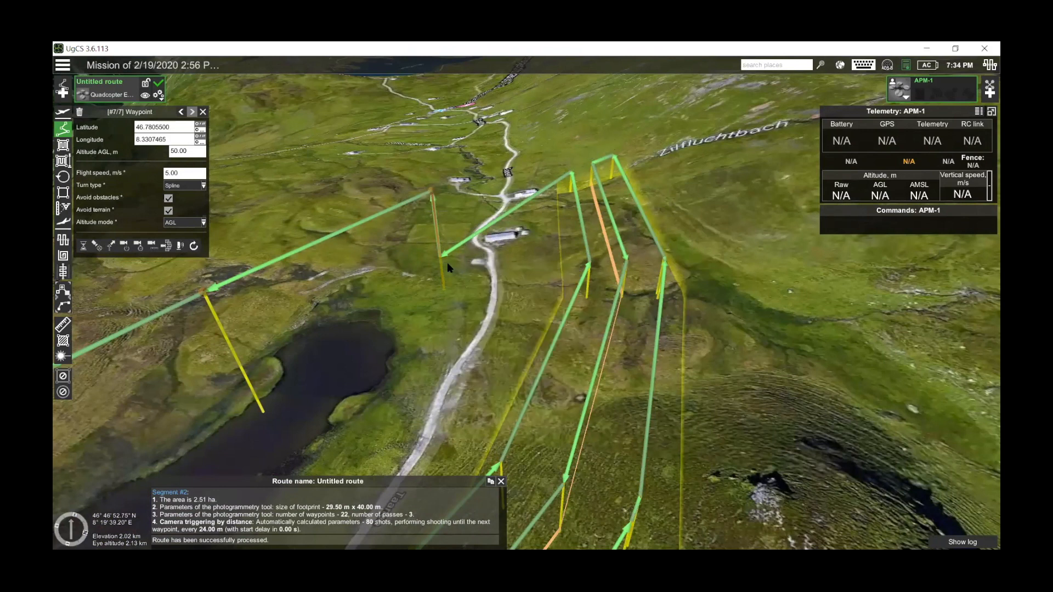
{"action": "left_click", "coordinate": [443, 281]}
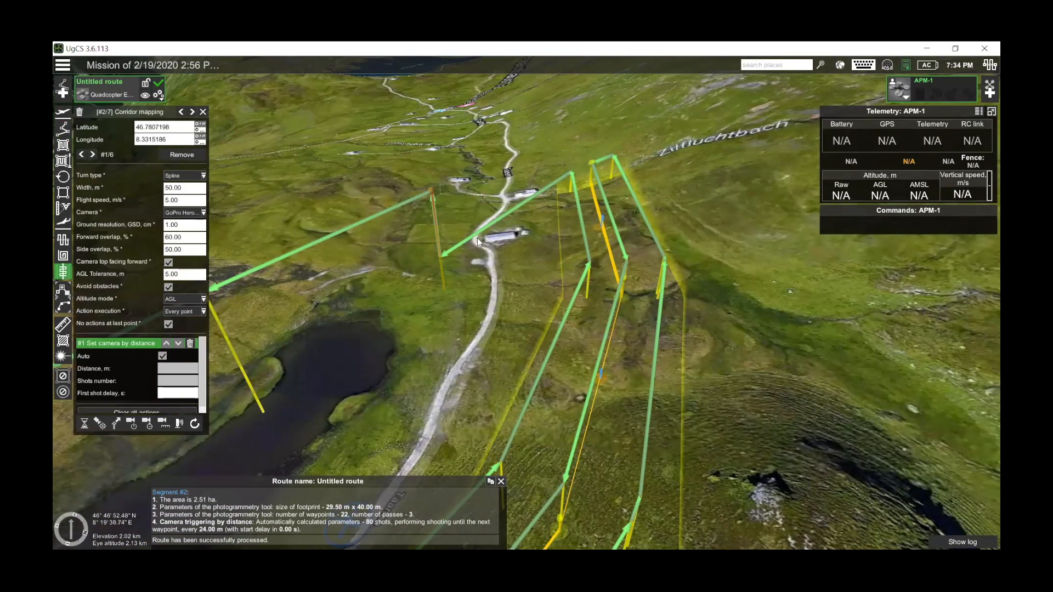
{"action": "left_click", "coordinate": [432, 193]}
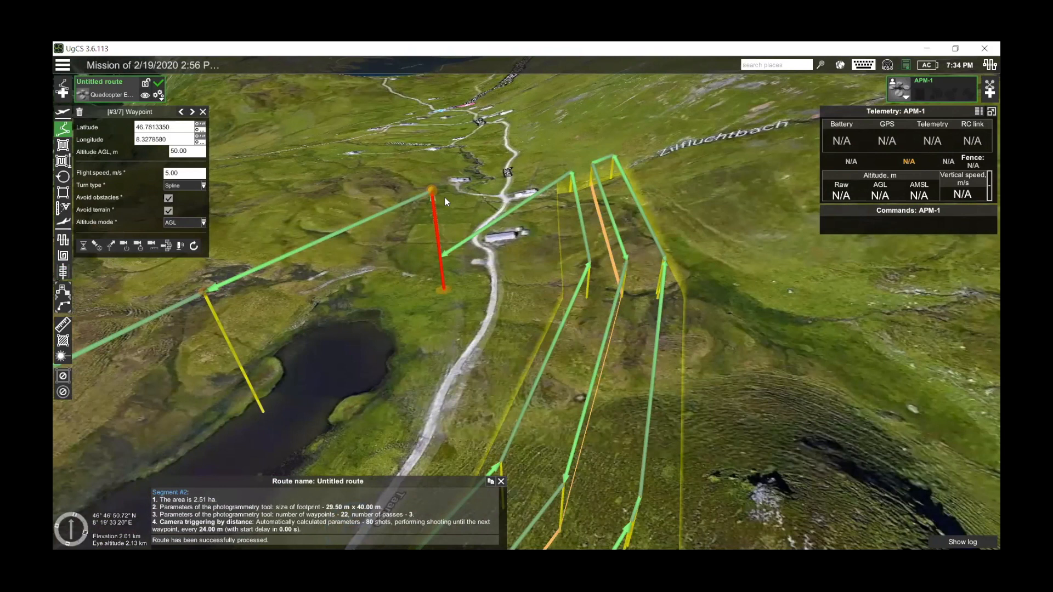
{"action": "left_click_drag", "start_coordinate": [445, 202], "coordinate": [535, 223]}
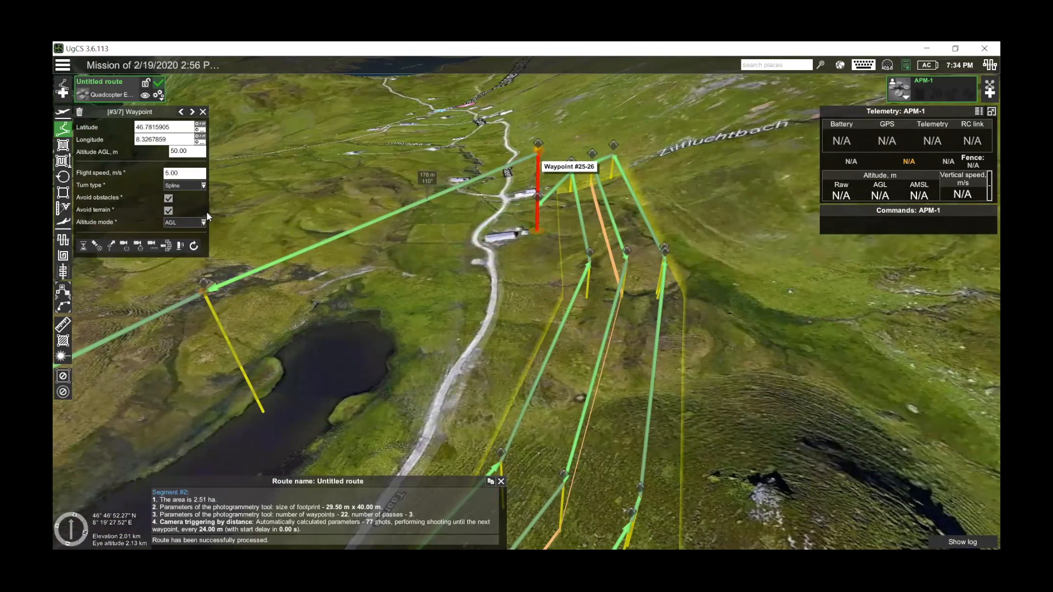
Step: Add a Wait action with a duration of 180 s to the waypoint beside the roadside building
{"action": "left_click", "coordinate": [83, 245]}
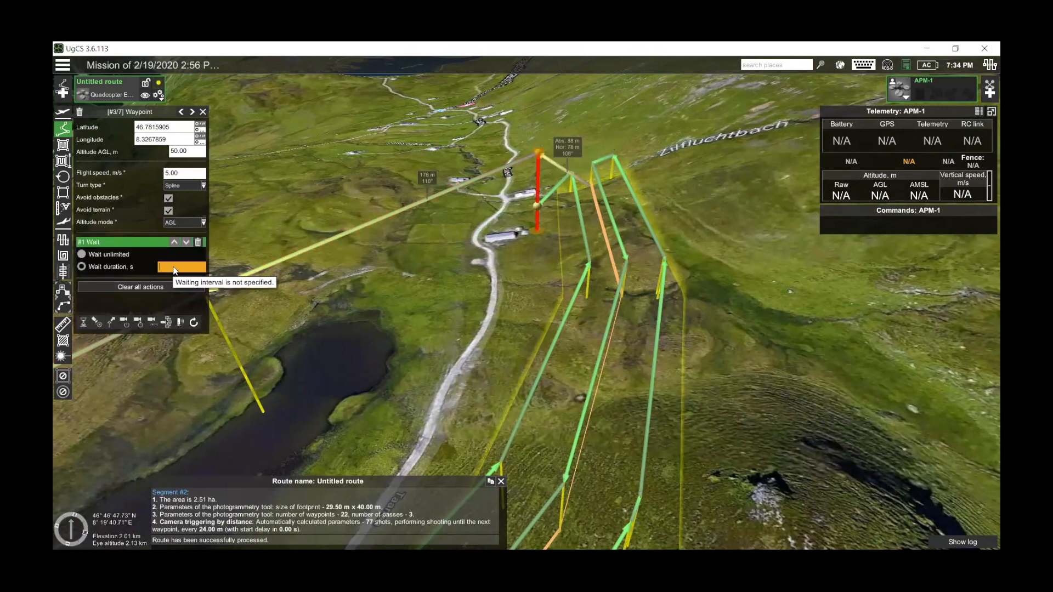
{"action": "type", "text": "180"}
{"action": "key", "text": "Return"}
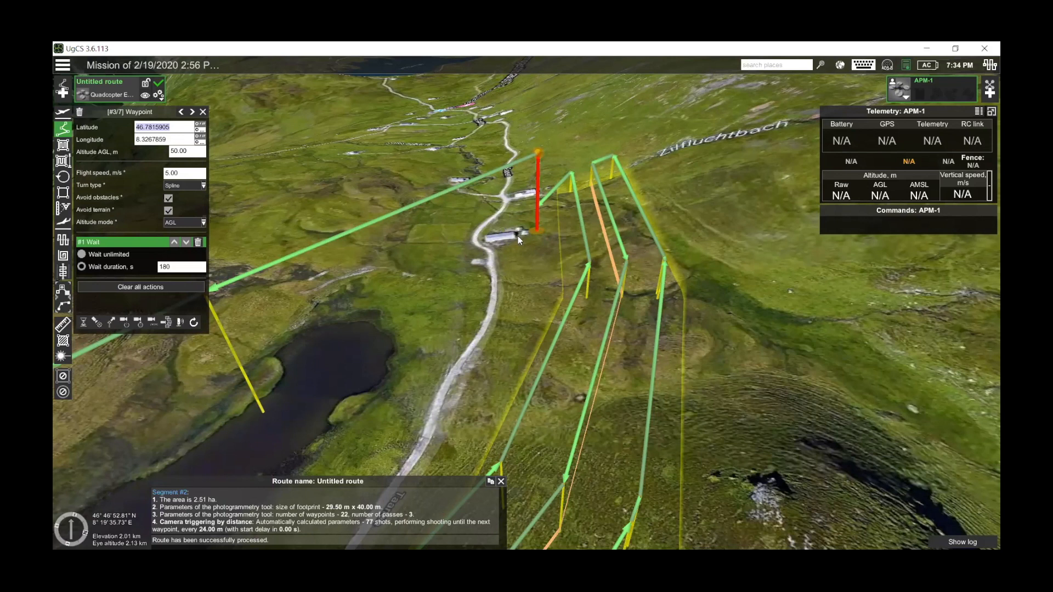
Step: Delete the existing untitled Quadcopter Emulator route with its corridor segment from the mission
{"action": "left_click_drag", "start_coordinate": [498, 294], "coordinate": [457, 256]}
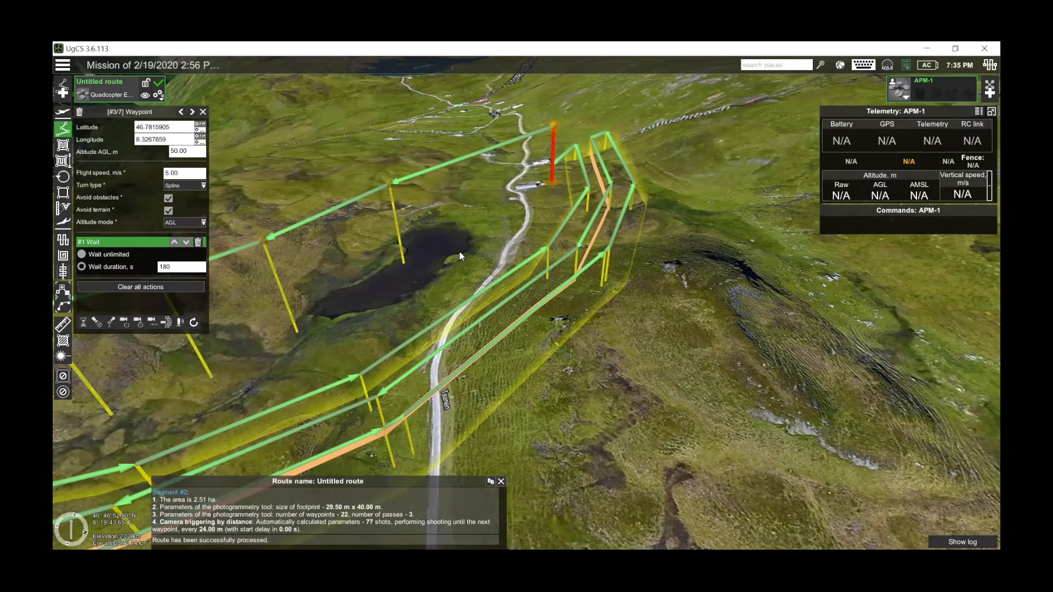
{"action": "left_click_drag", "start_coordinate": [451, 266], "coordinate": [500, 312]}
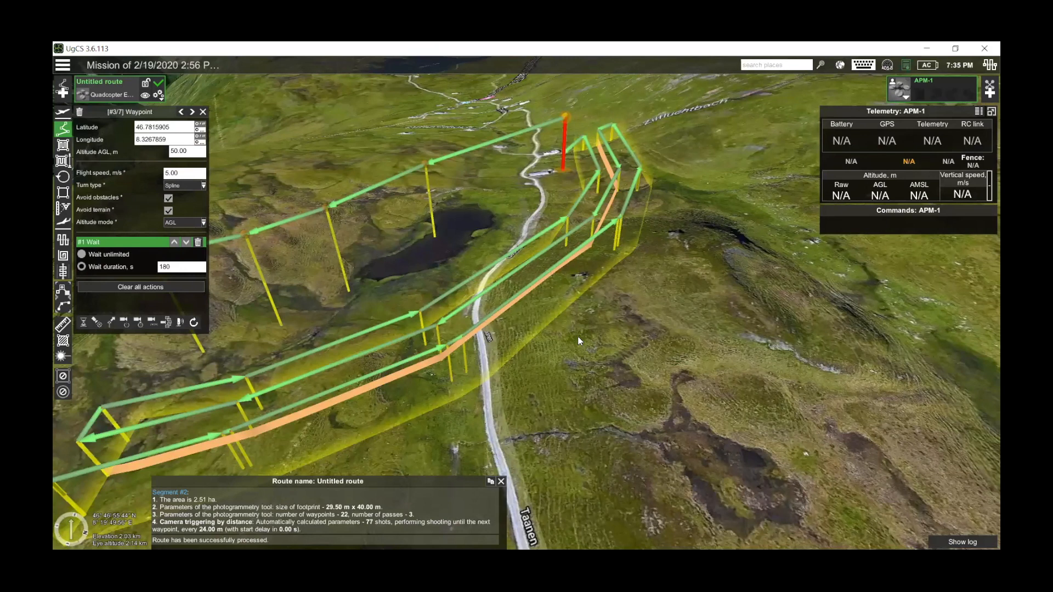
{"action": "scroll", "coordinate": [744, 303], "scroll_direction": "up", "scroll_amount": 2}
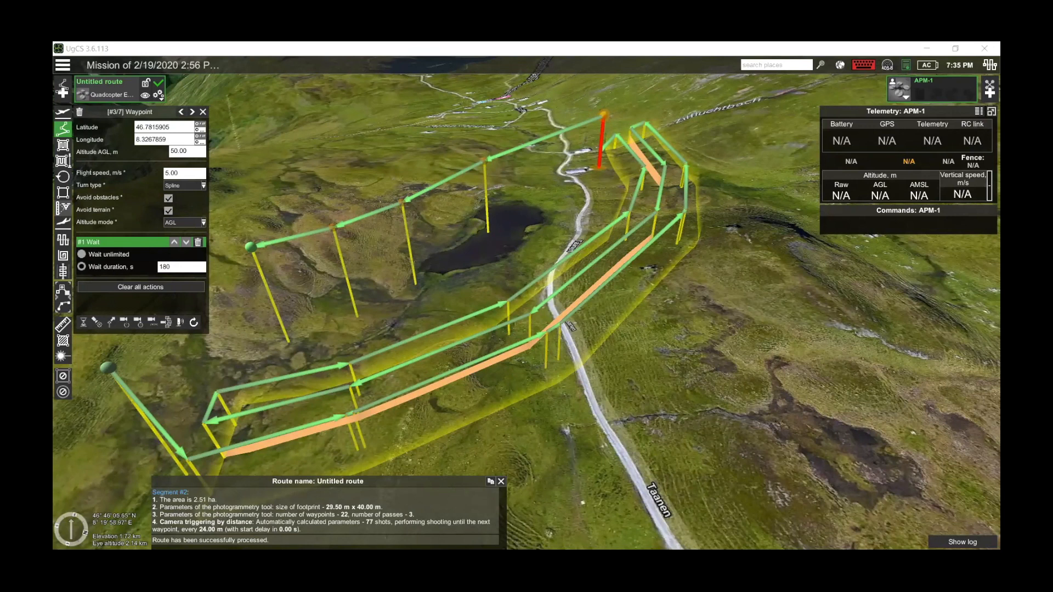
{"action": "left_click", "coordinate": [493, 285]}
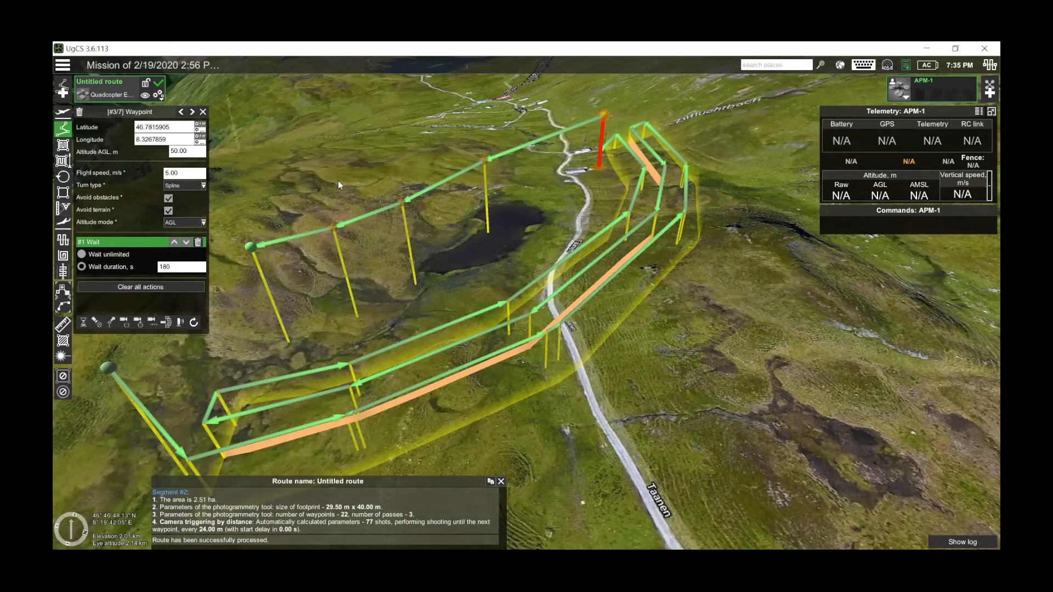
{"action": "left_click", "coordinate": [159, 96]}
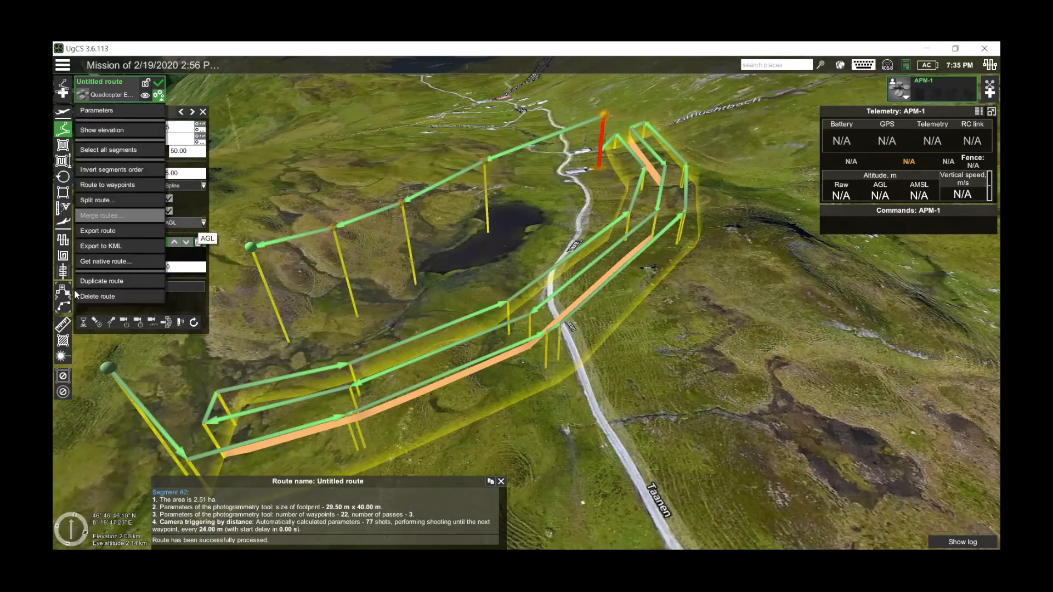
{"action": "left_click", "coordinate": [116, 296]}
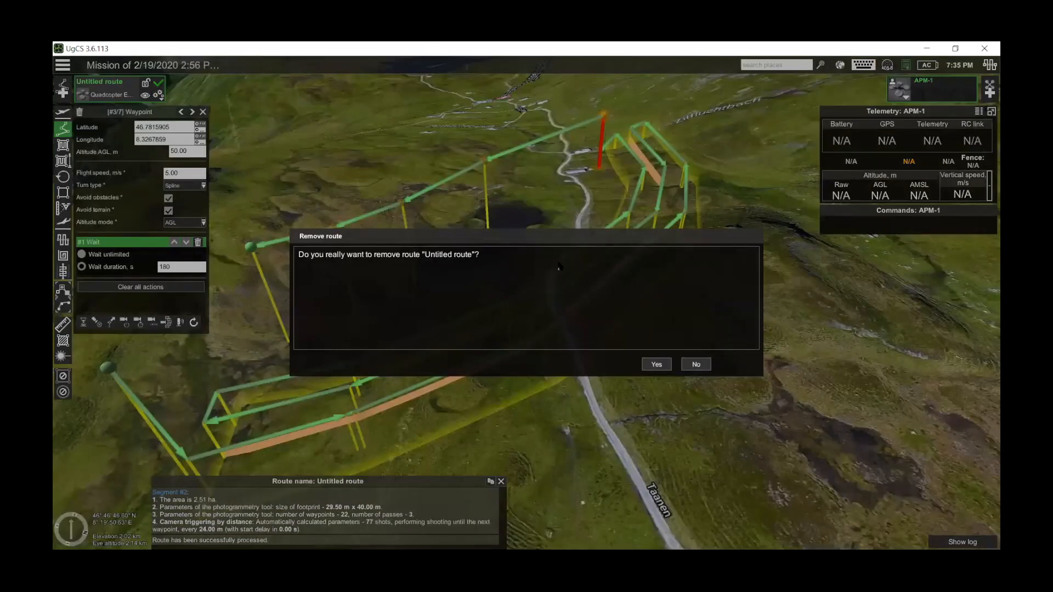
{"action": "left_click", "coordinate": [656, 365]}
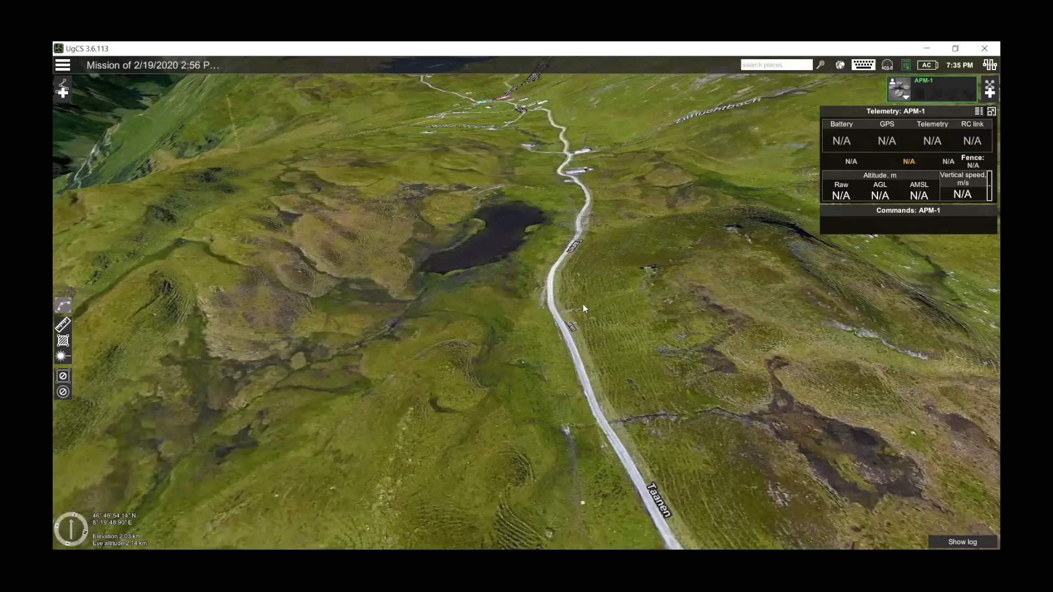
Step: Create a new route from scratch for the ArduCopter Quad, keeping the default name and route parameters
{"action": "left_click", "coordinate": [62, 89]}
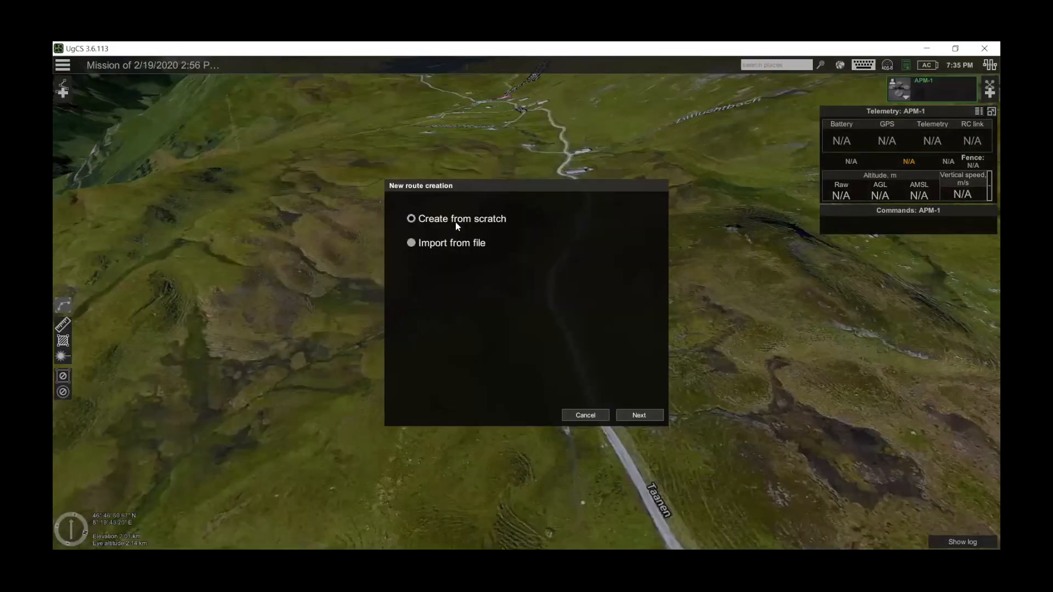
{"action": "left_click", "coordinate": [642, 415]}
{"action": "left_click", "coordinate": [508, 289]}
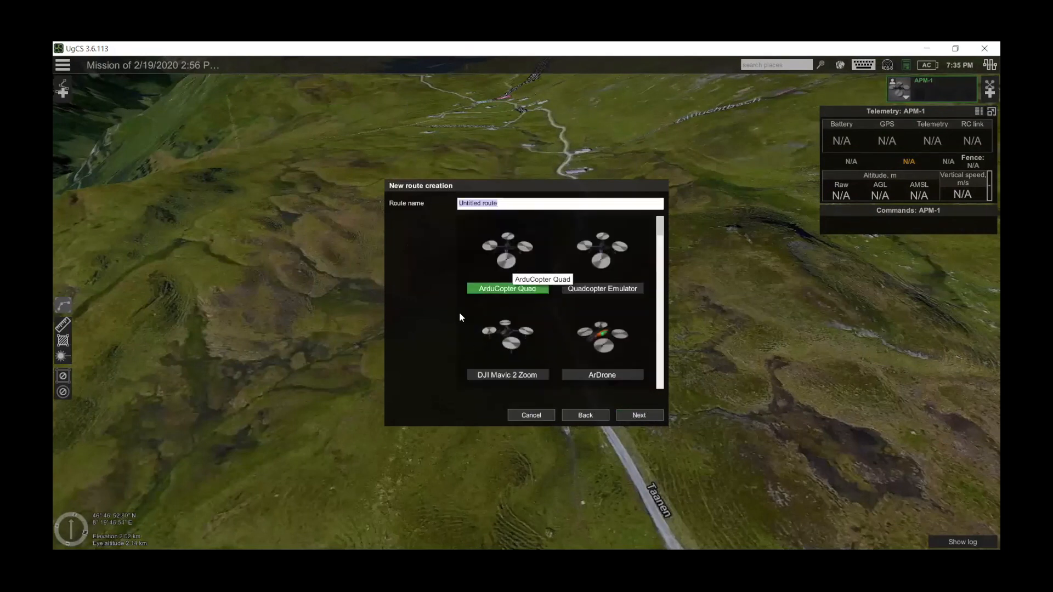
{"action": "left_click", "coordinate": [641, 415]}
{"action": "left_click", "coordinate": [639, 415]}
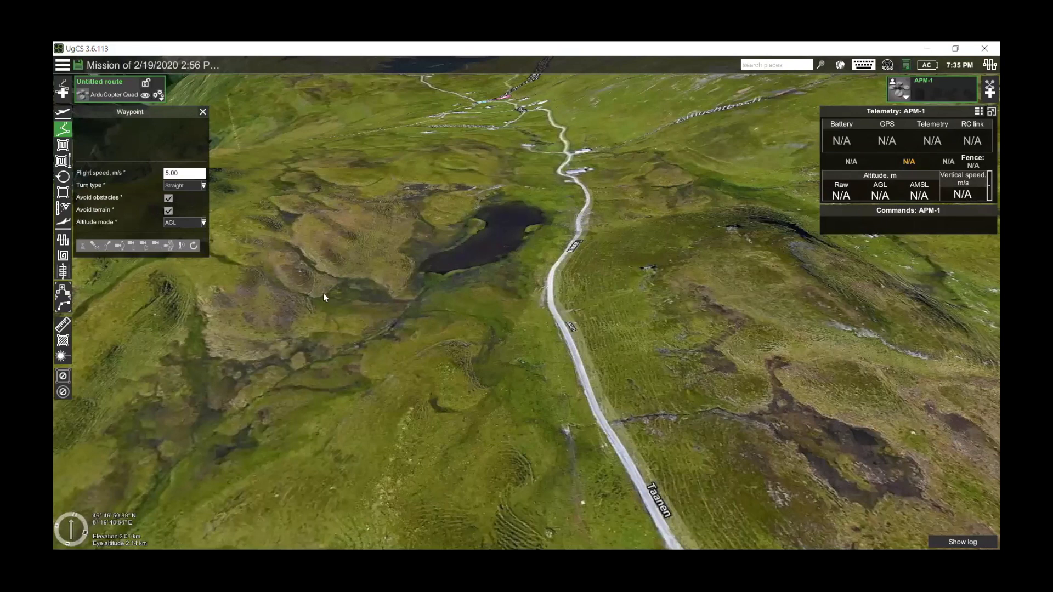
Step: Place the first waypoint on the marshy ground before the lake and set its altitude to 20 m AGL
{"action": "left_click", "coordinate": [329, 358]}
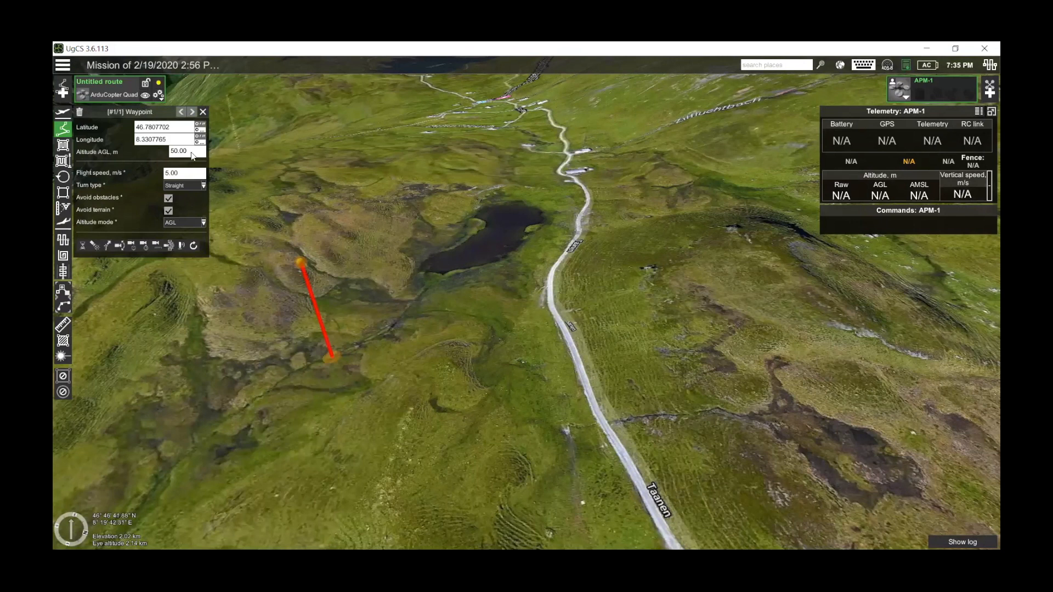
{"action": "type", "text": "20"}
{"action": "key", "text": "Tab"}
Step: Draw a four-corner area scan between the first waypoint and the road, and move its third corner farther out to the lake
{"action": "left_click", "coordinate": [60, 162]}
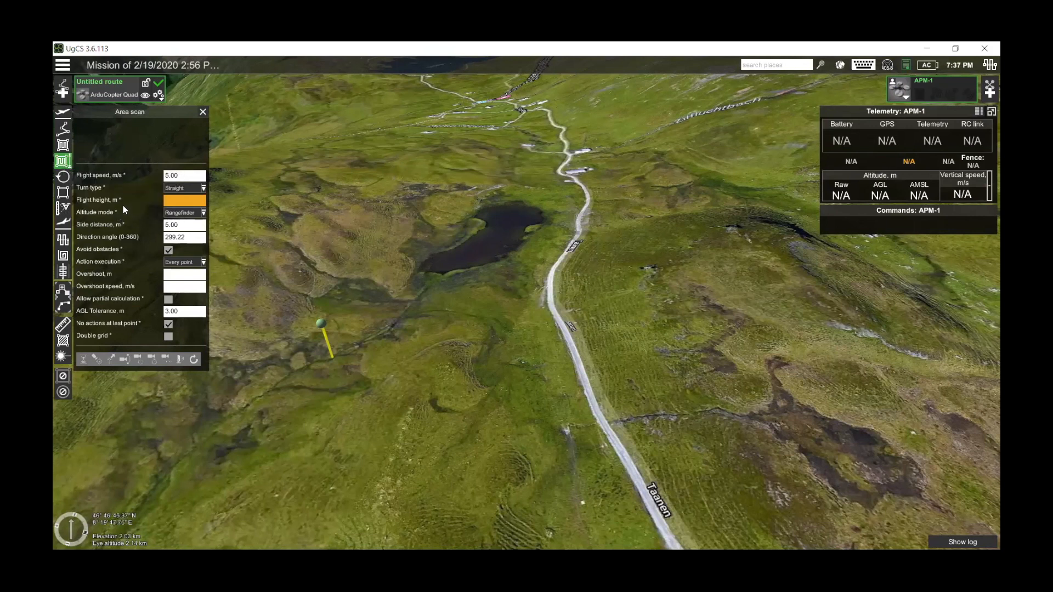
{"action": "left_click", "coordinate": [386, 356]}
{"action": "left_click", "coordinate": [341, 294]}
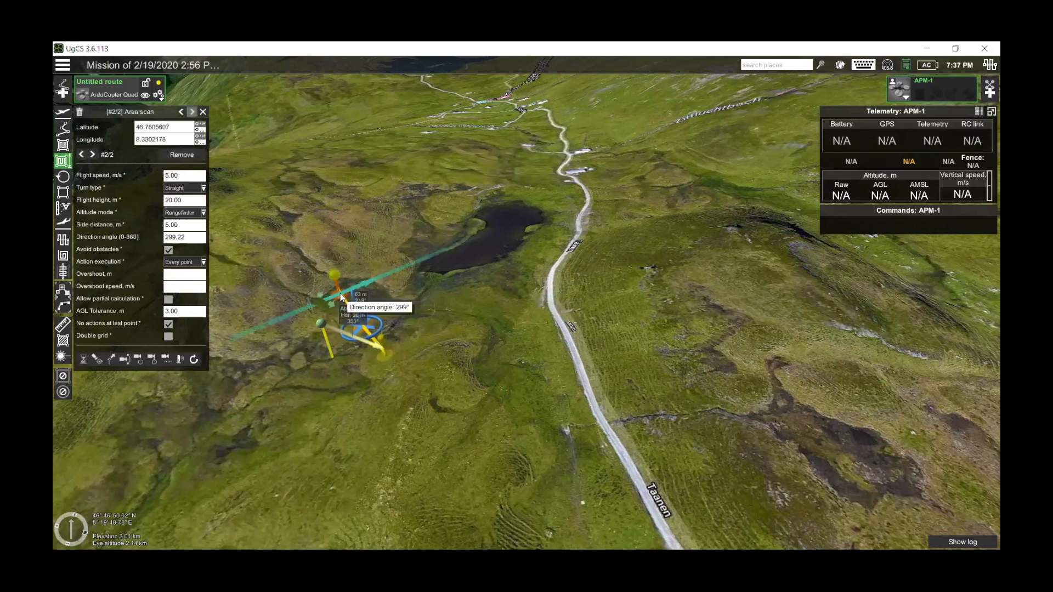
{"action": "left_click", "coordinate": [435, 237]}
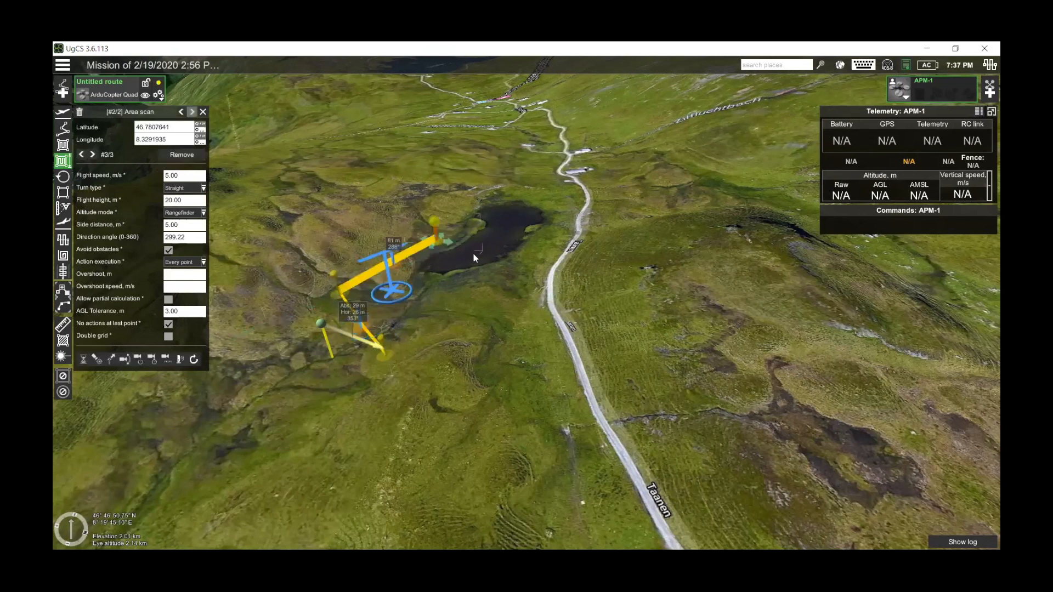
{"action": "left_click", "coordinate": [534, 272]}
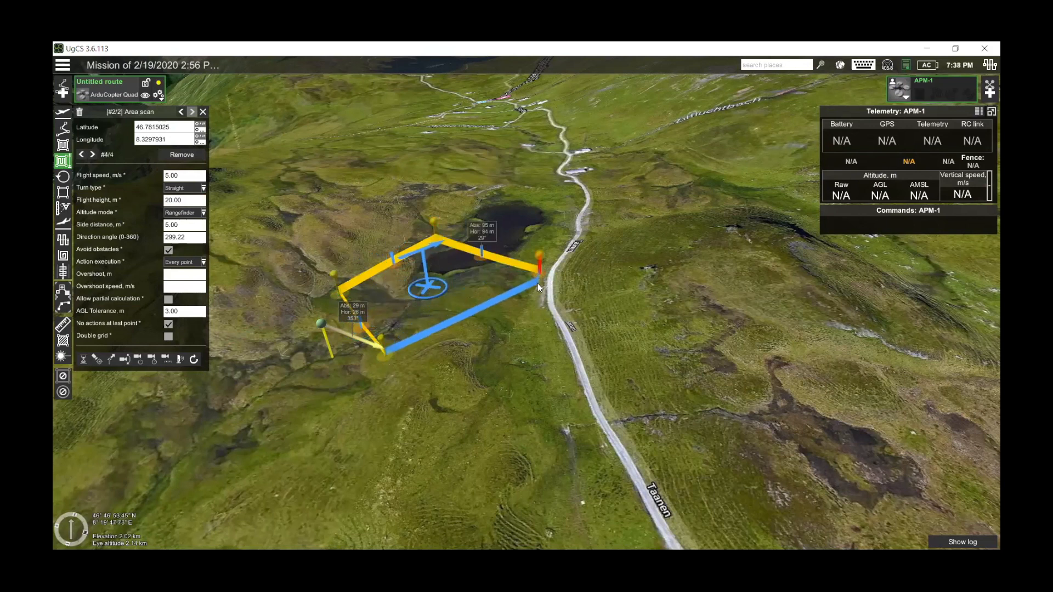
{"action": "left_click_drag", "start_coordinate": [438, 244], "coordinate": [538, 217]}
{"action": "scroll", "coordinate": [453, 258], "scroll_direction": "up", "scroll_amount": 3}
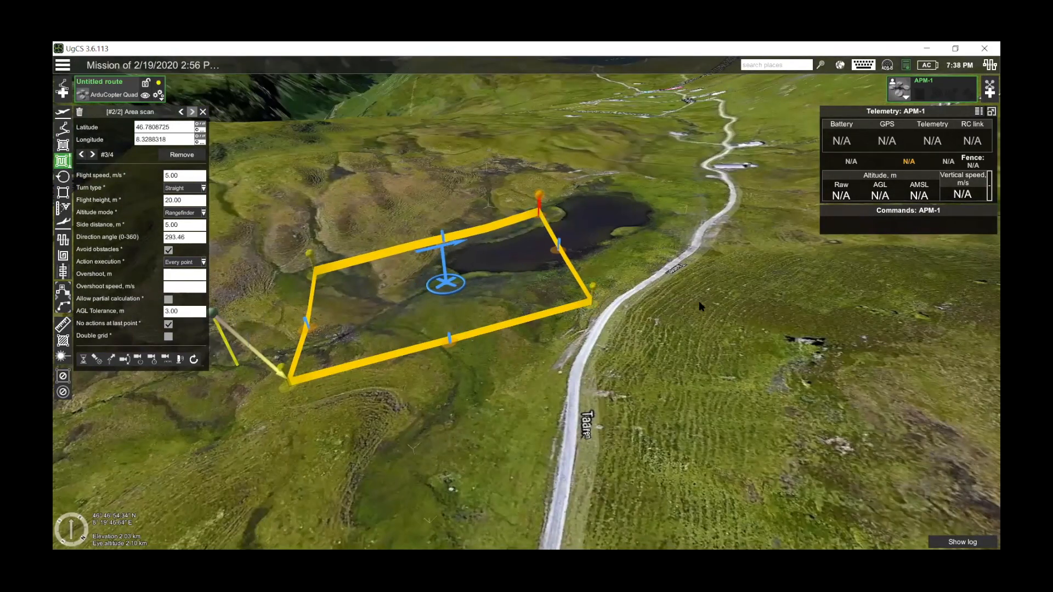
{"action": "left_click_drag", "start_coordinate": [462, 415], "coordinate": [557, 363]}
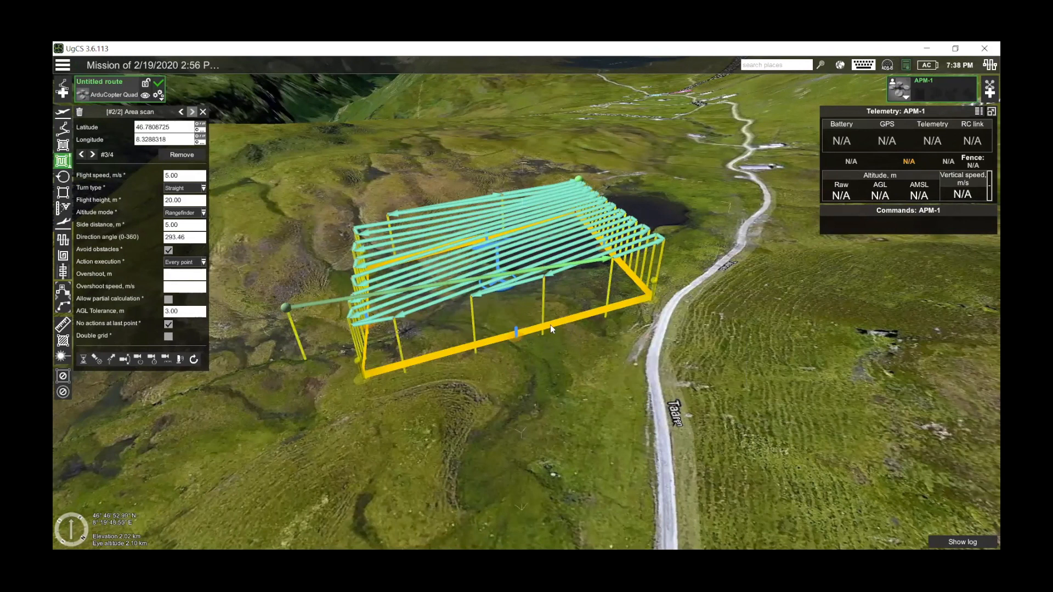
Step: Try the Rangefinder altitude mode on the first waypoint and set it back to AGL
{"action": "left_click", "coordinate": [181, 112]}
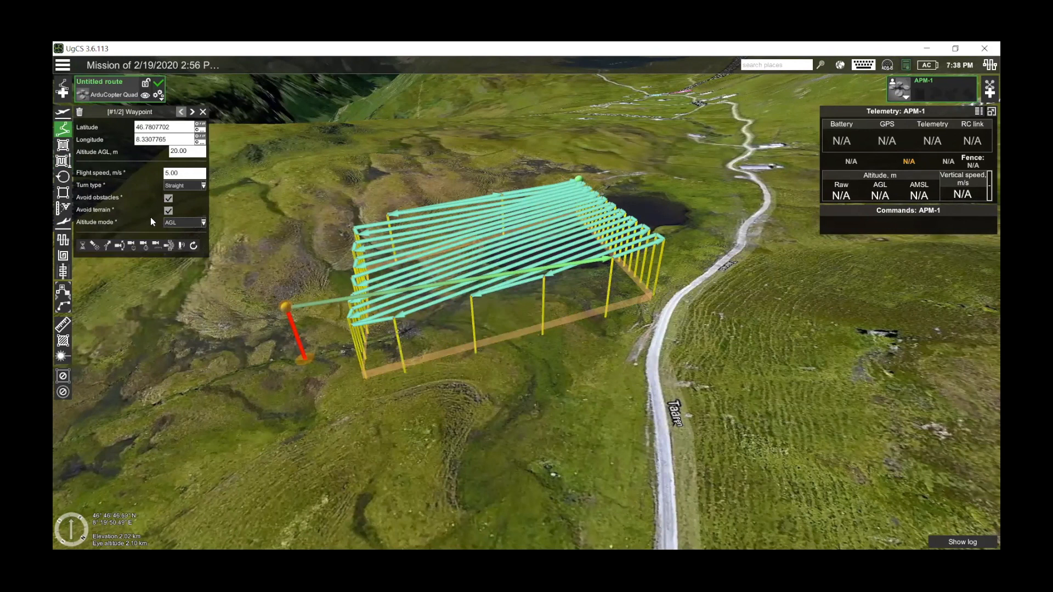
{"action": "left_click", "coordinate": [183, 224]}
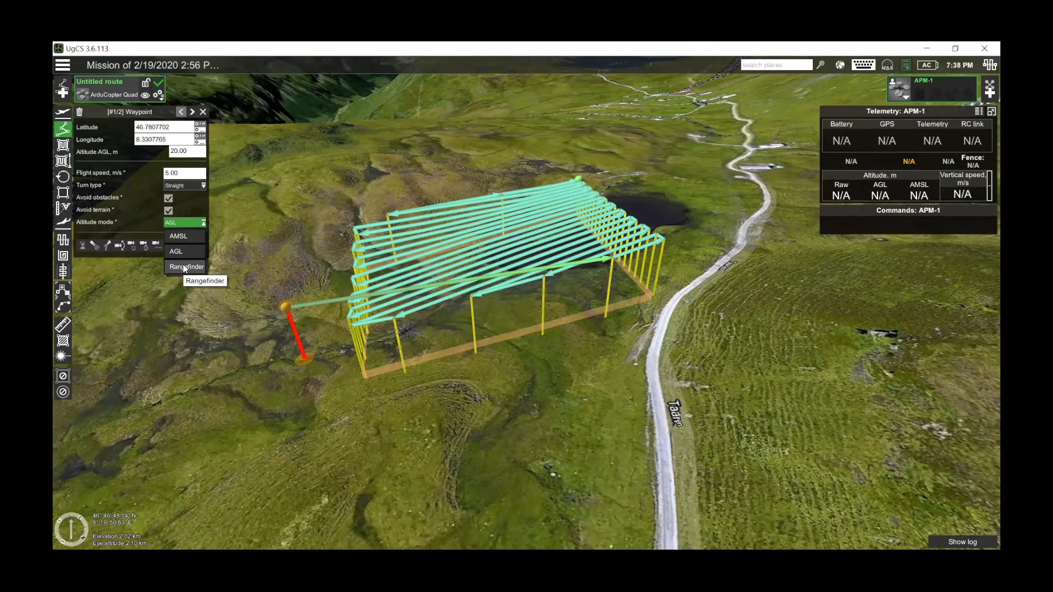
{"action": "left_click", "coordinate": [187, 268]}
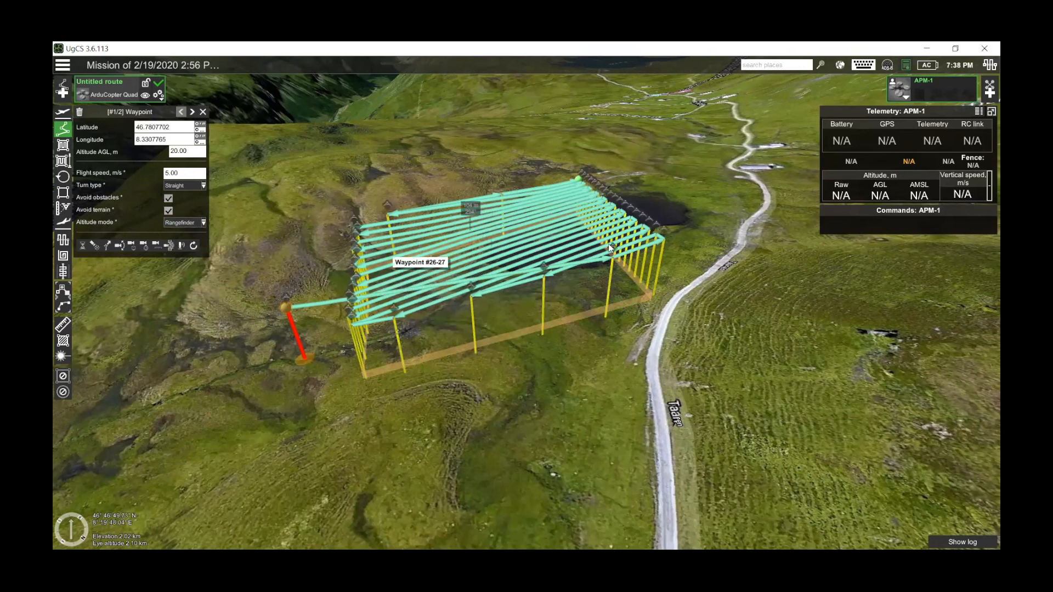
{"action": "left_click", "coordinate": [200, 222]}
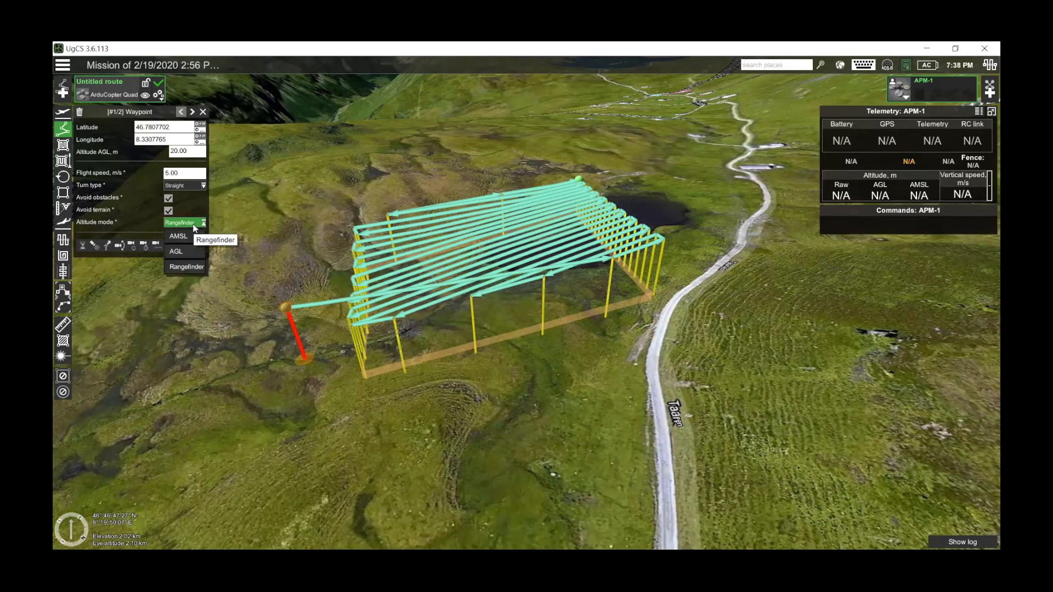
{"action": "left_click", "coordinate": [184, 252]}
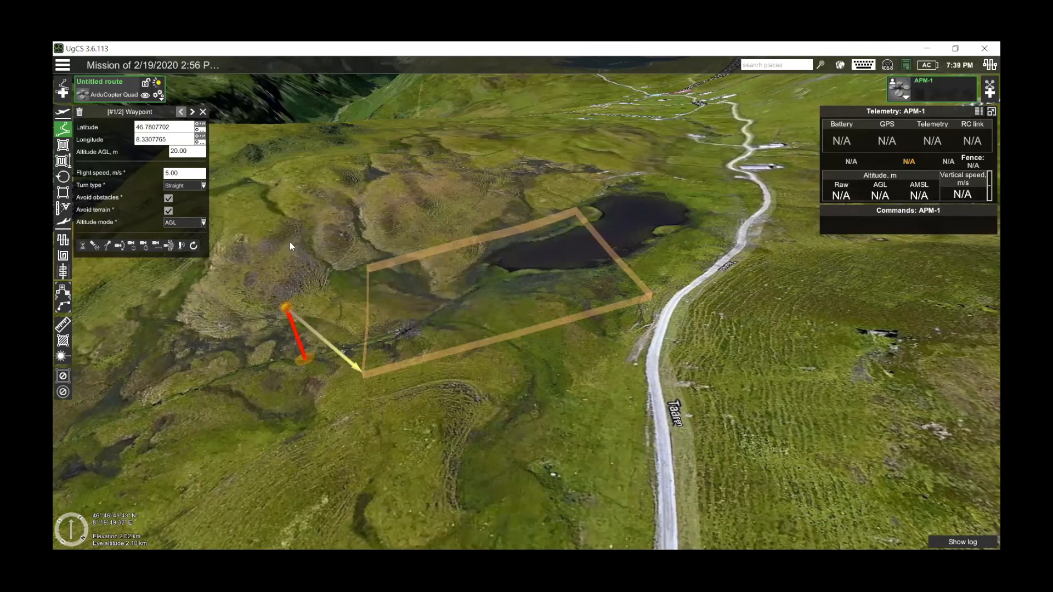
Step: Set the area scan's flight height to 10 m with Rangefinder as its altitude mode
{"action": "left_click", "coordinate": [429, 222]}
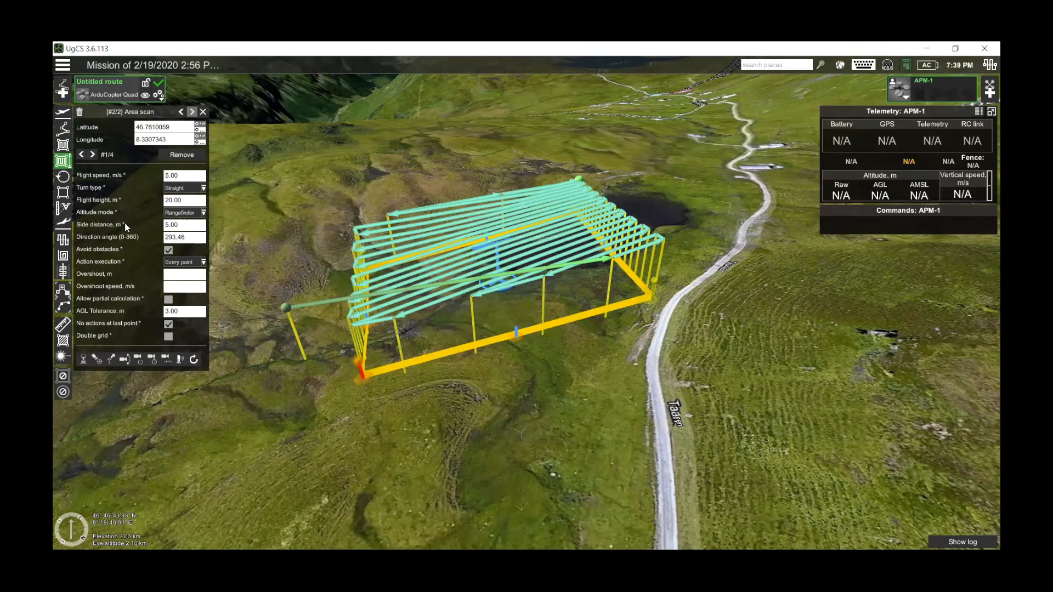
{"action": "left_click", "coordinate": [186, 214]}
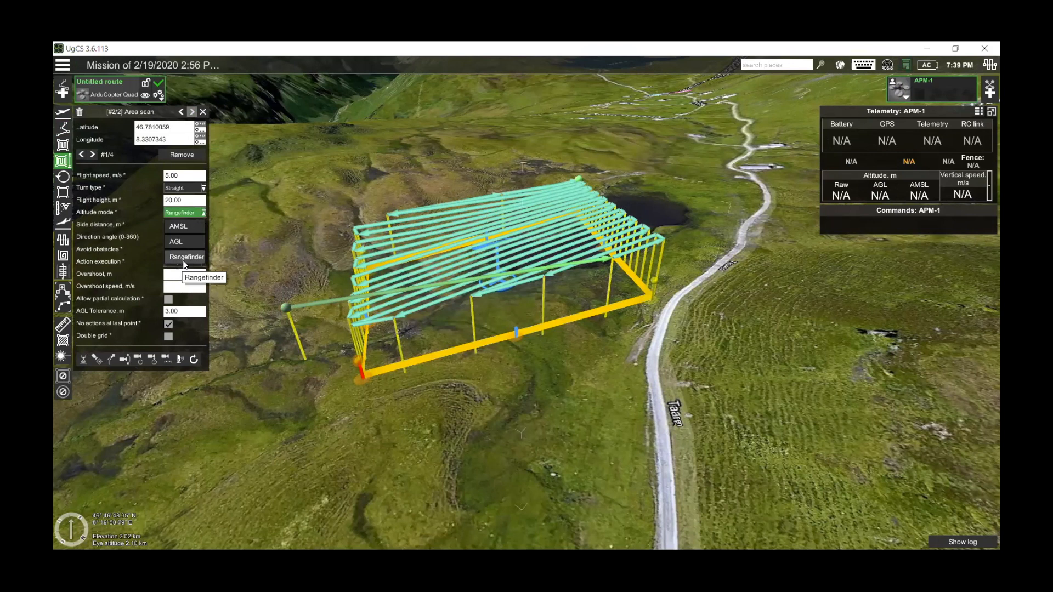
{"action": "left_click", "coordinate": [184, 261]}
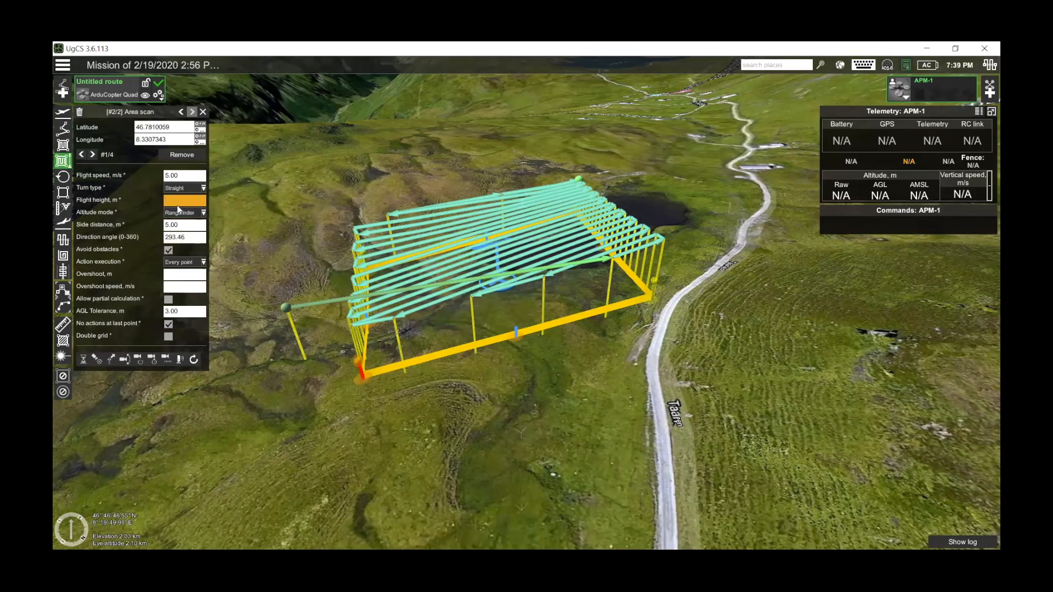
{"action": "left_click", "coordinate": [177, 204]}
{"action": "type", "text": "10"}
{"action": "key", "text": "Tab"}
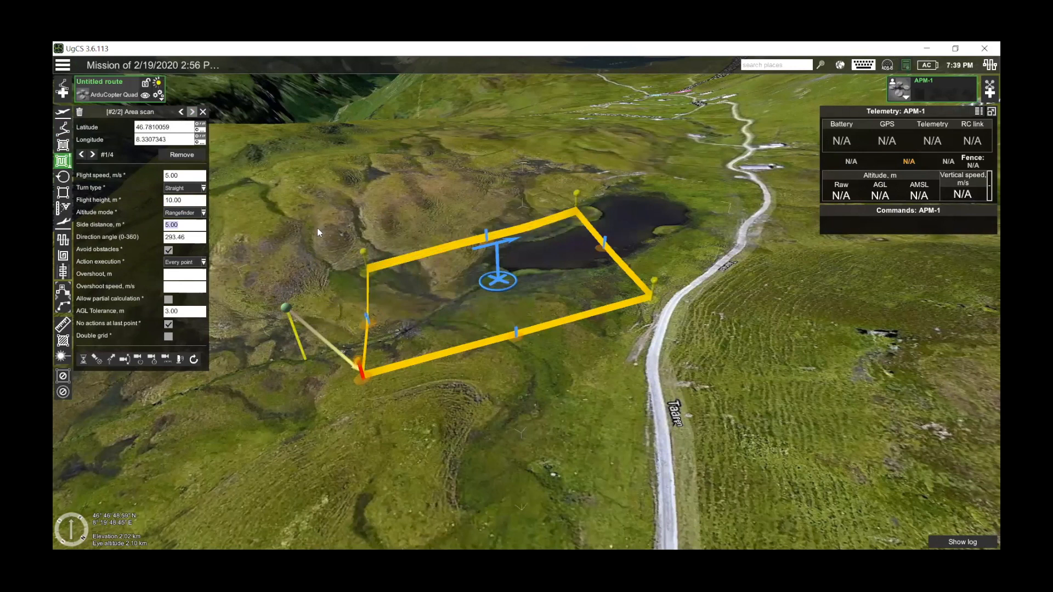
Step: Add three waypoints at 10 m AGL after the area scan, running back alongside the road from the scan's roadside corner
{"action": "left_click_drag", "start_coordinate": [614, 360], "coordinate": [593, 367]}
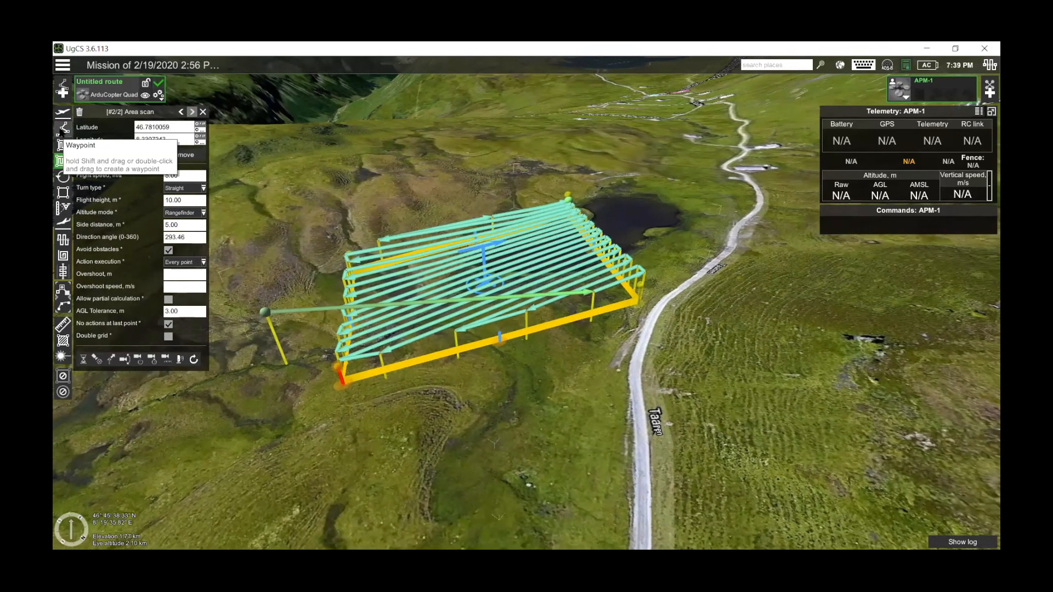
{"action": "left_click", "coordinate": [61, 130]}
{"action": "left_click", "coordinate": [624, 332], "text": "shift"}
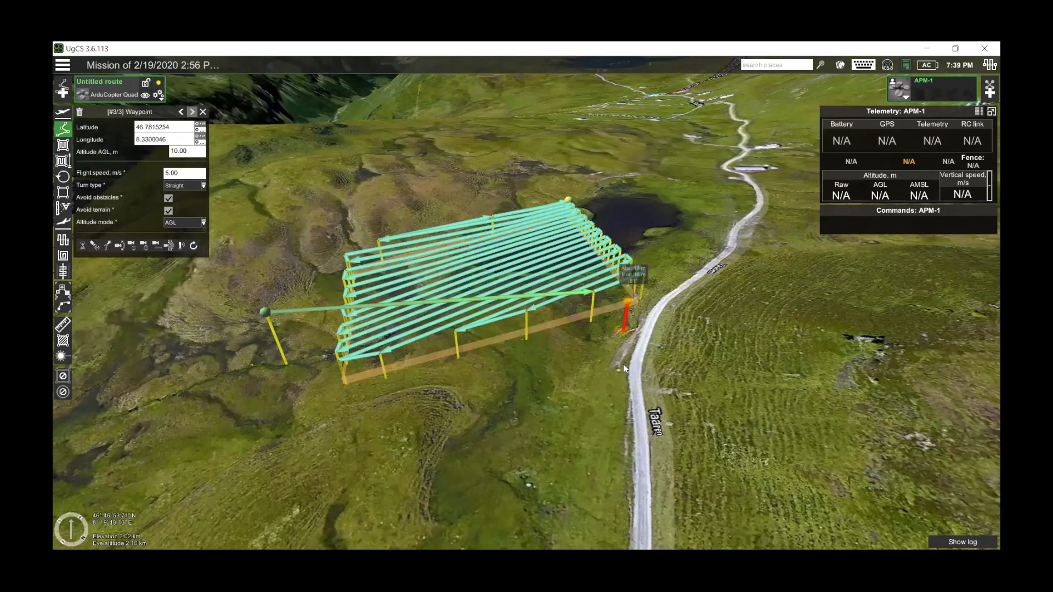
{"action": "left_click", "coordinate": [561, 396], "text": "shift"}
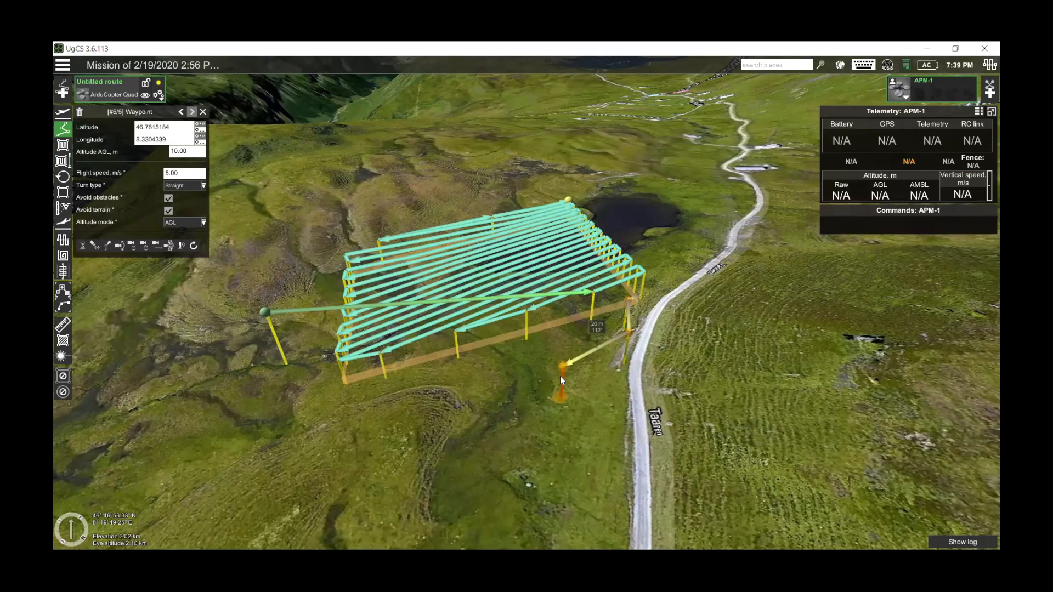
Step: Try the Rangefinder altitude mode on the first waypoint after the area scan and return it to AGL
{"action": "right_click_drag", "start_coordinate": [560, 411], "coordinate": [482, 397]}
{"action": "left_click", "coordinate": [599, 356]}
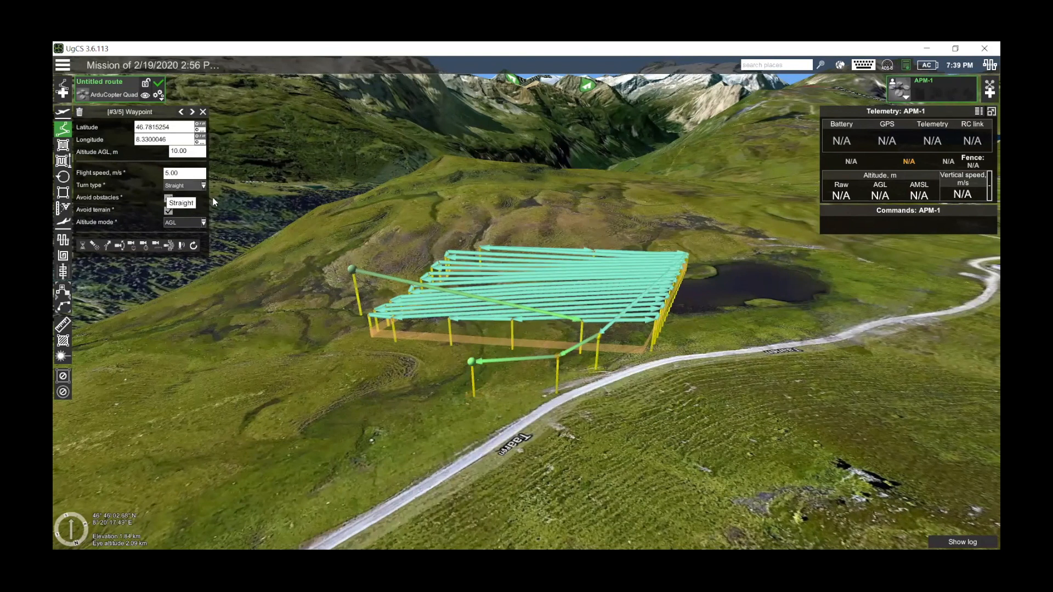
{"action": "left_click", "coordinate": [190, 221]}
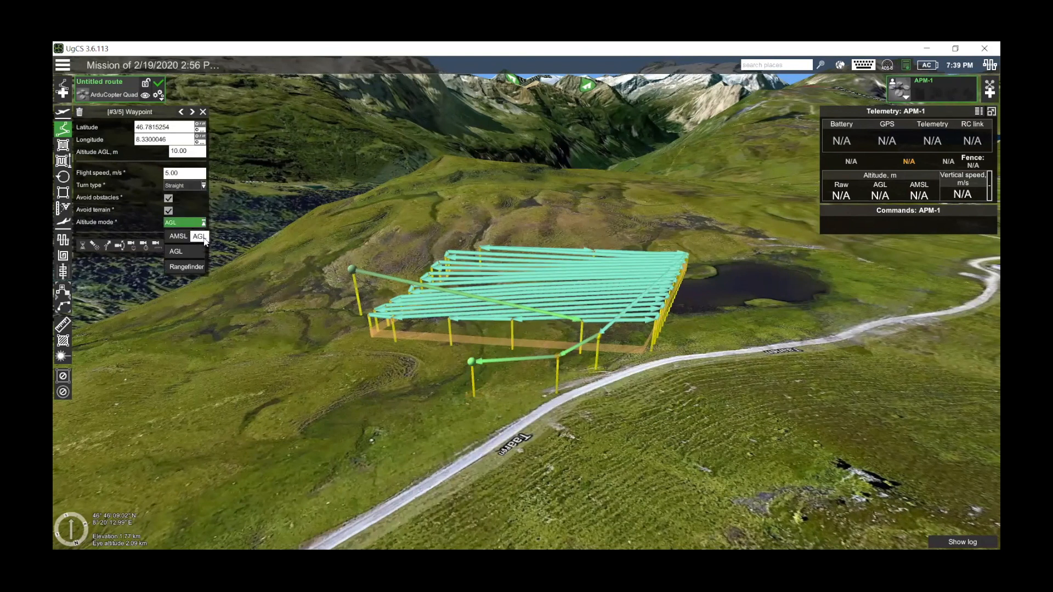
{"action": "left_click", "coordinate": [186, 267]}
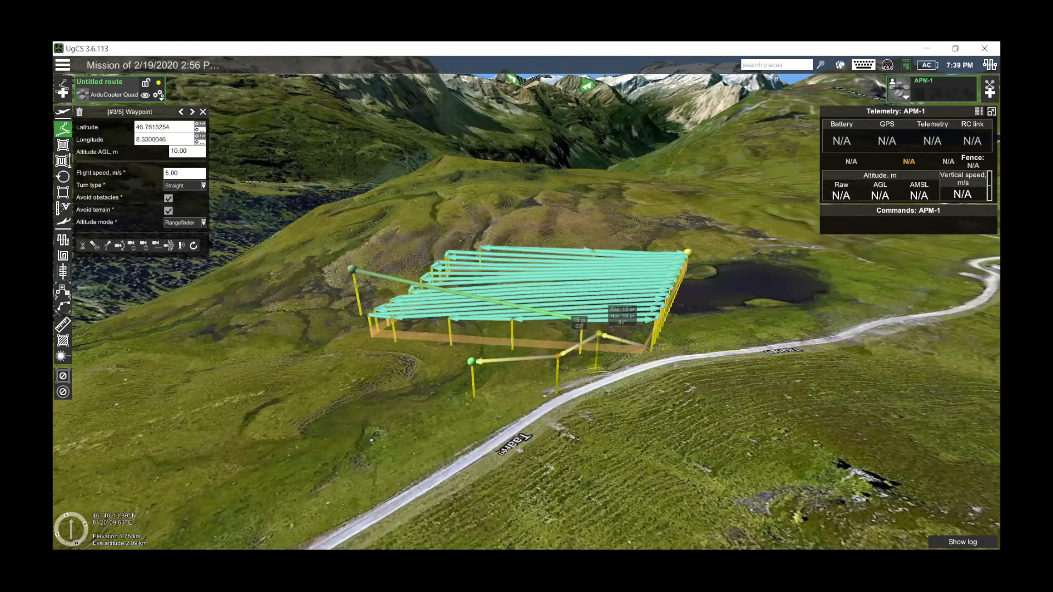
{"action": "left_click", "coordinate": [190, 222]}
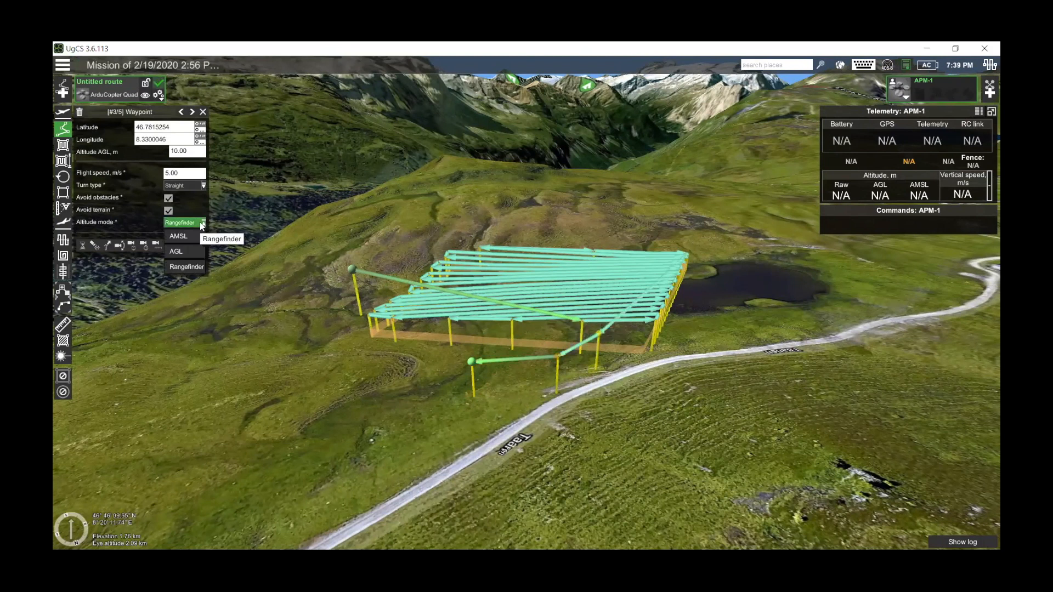
{"action": "left_click", "coordinate": [186, 250]}
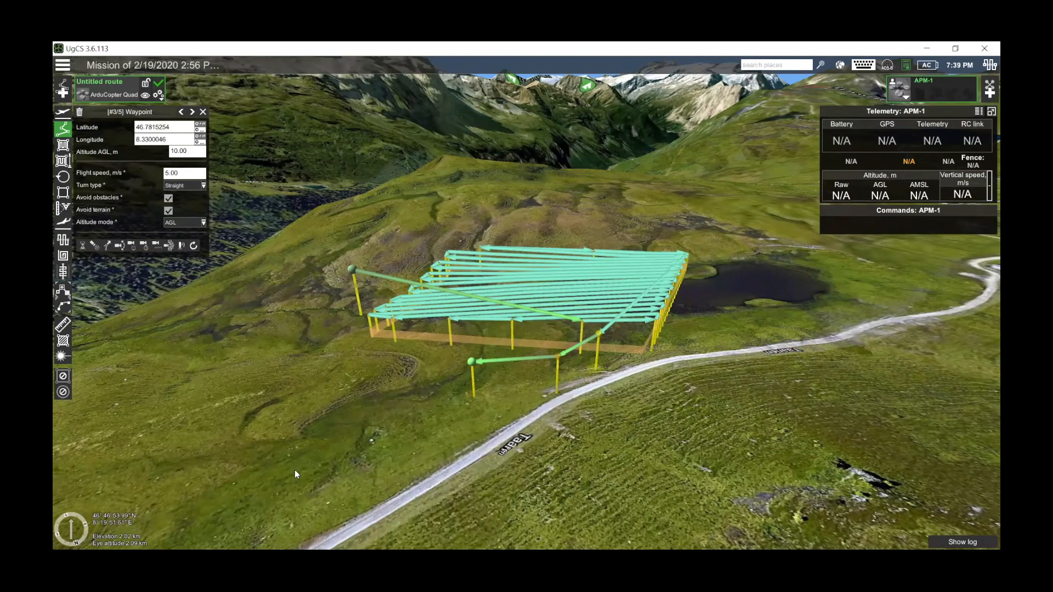
{"action": "left_click_drag", "start_coordinate": [364, 392], "coordinate": [381, 408]}
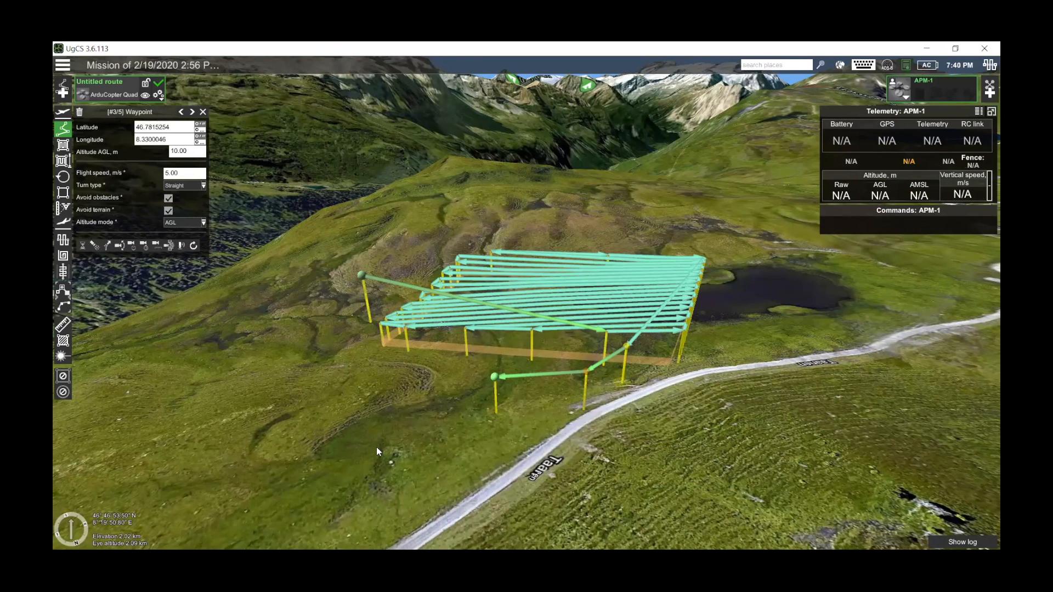
{"action": "scroll", "coordinate": [397, 396], "scroll_direction": "up", "scroll_amount": 2}
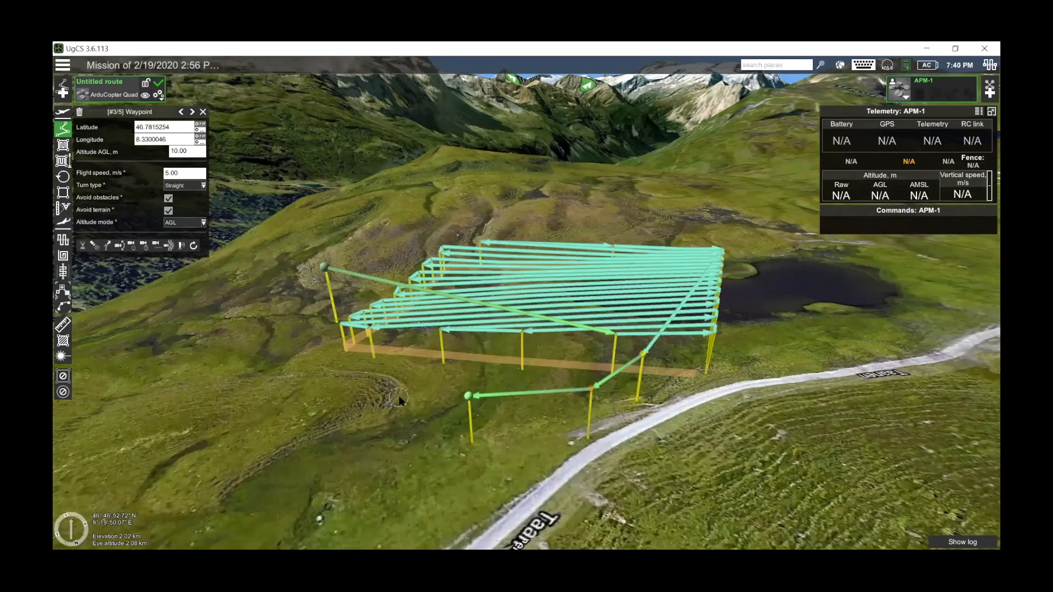
{"action": "scroll", "coordinate": [400, 397], "scroll_direction": "up", "scroll_amount": 2}
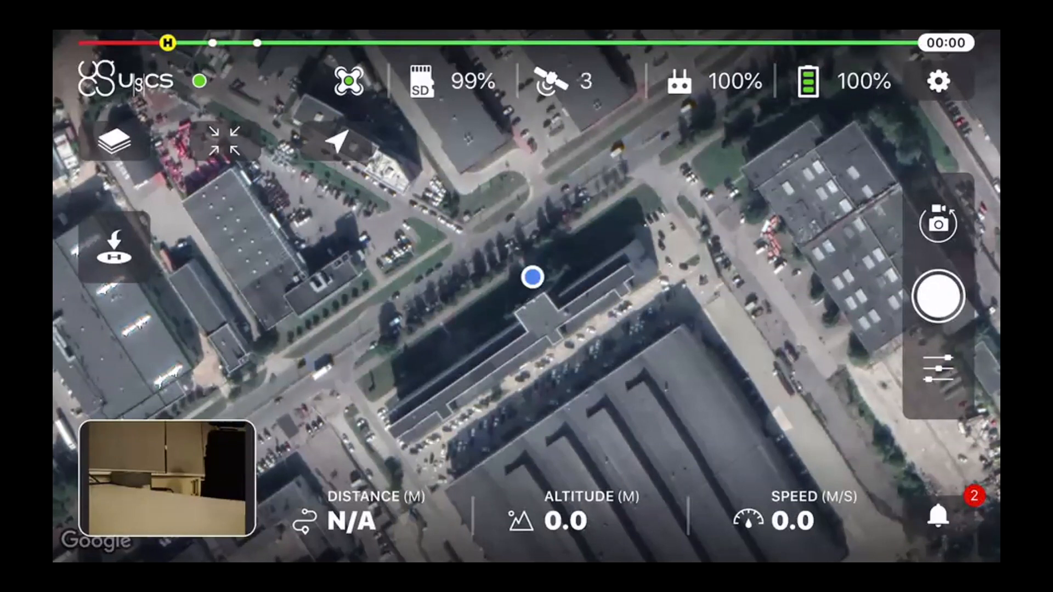
Step: Switch to the UgCS mobile app and open its notifications, closing them after reading
{"action": "left_click", "coordinate": [938, 516]}
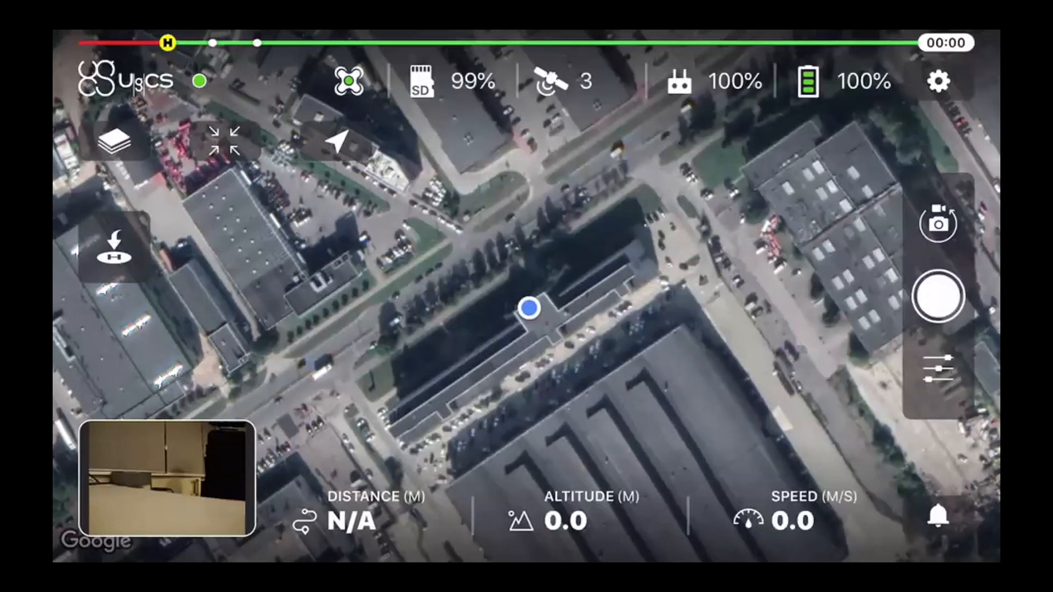
{"action": "left_click", "coordinate": [938, 516]}
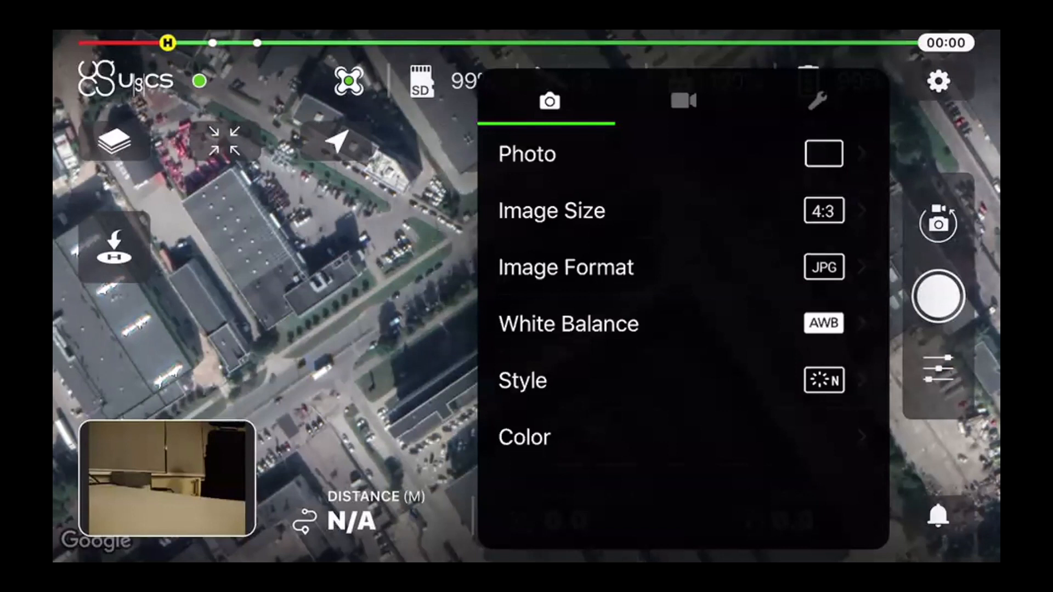
Step: Review the photo, video and general camera settings in the mobile app, including the storage formatting and reset options, and close them
{"action": "left_click", "coordinate": [684, 101]}
{"action": "left_click", "coordinate": [817, 101]}
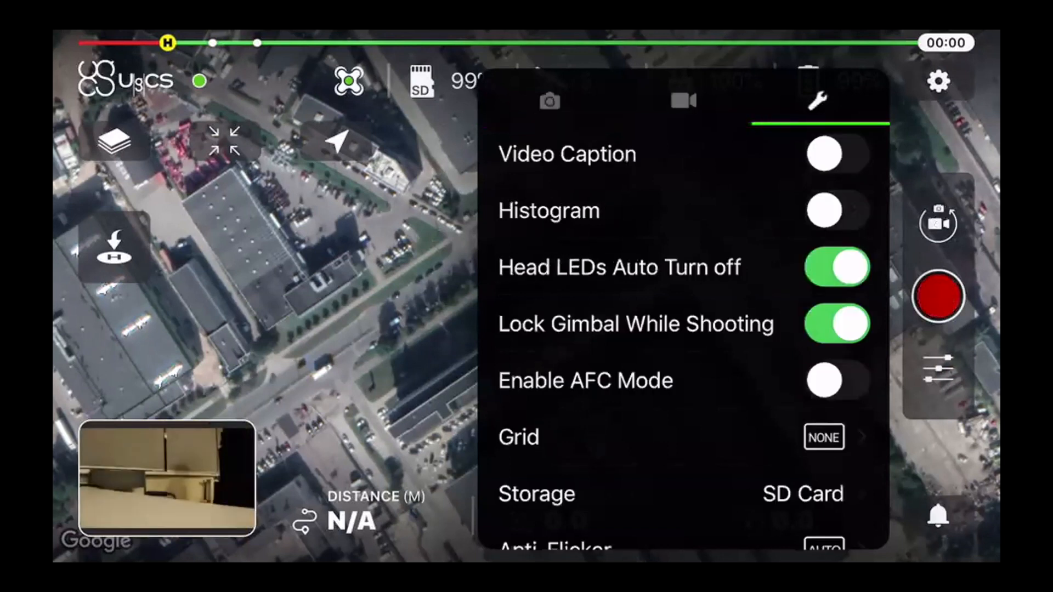
{"action": "left_click", "coordinate": [549, 101]}
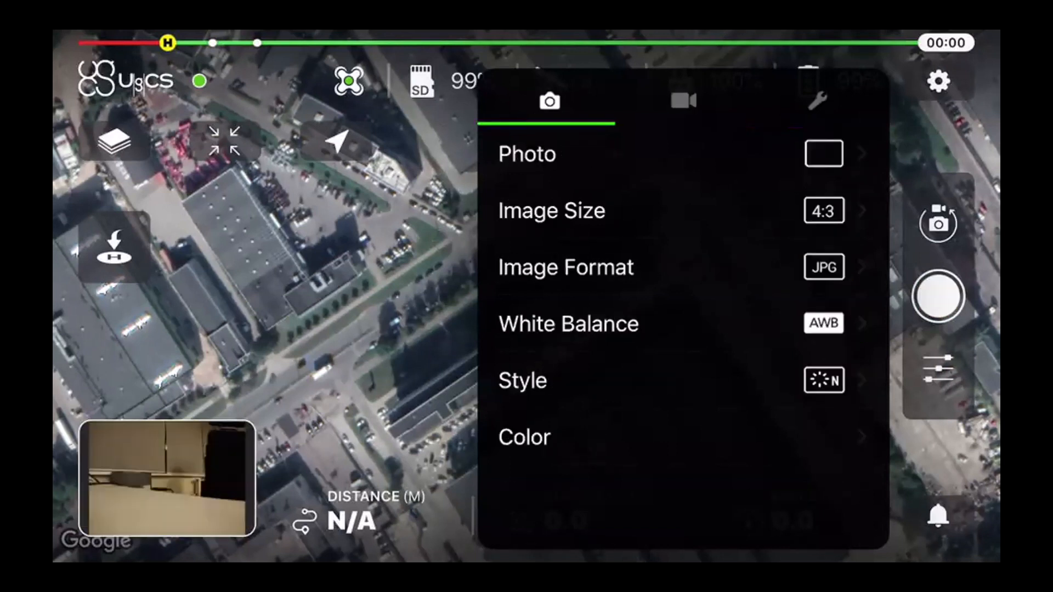
{"action": "left_click", "coordinate": [684, 101]}
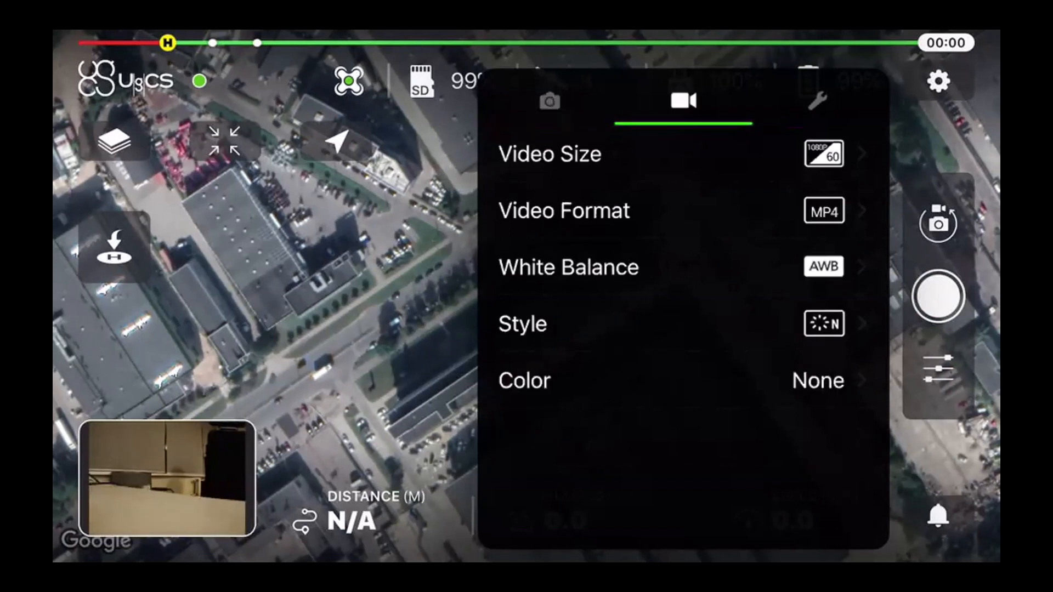
{"action": "left_click", "coordinate": [817, 101]}
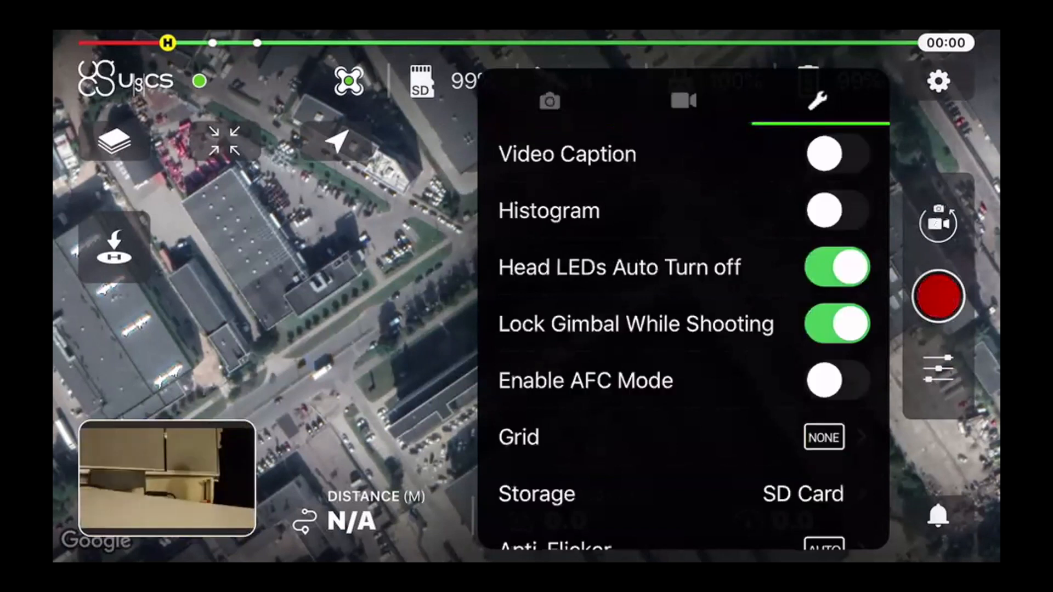
{"action": "scroll", "coordinate": [823, 219], "scroll_direction": "down", "scroll_amount": 7}
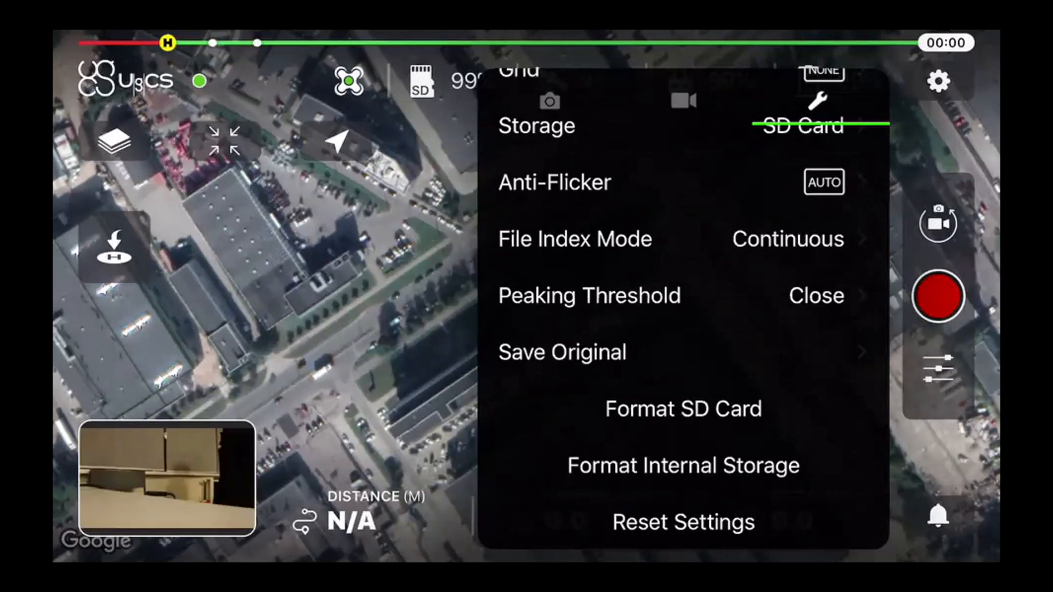
{"action": "scroll", "coordinate": [683, 307], "scroll_direction": "up", "scroll_amount": 5}
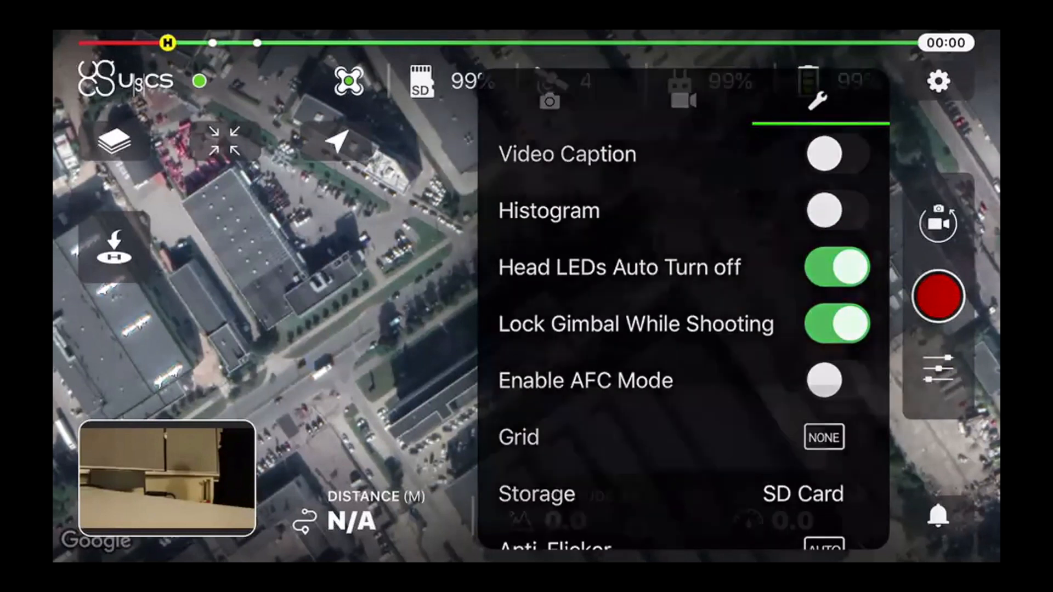
{"action": "left_click", "coordinate": [939, 368]}
Step: Enable simulator mode for the DJI drone in the mobile app's settings and return to the DJI settings
{"action": "left_click", "coordinate": [939, 80]}
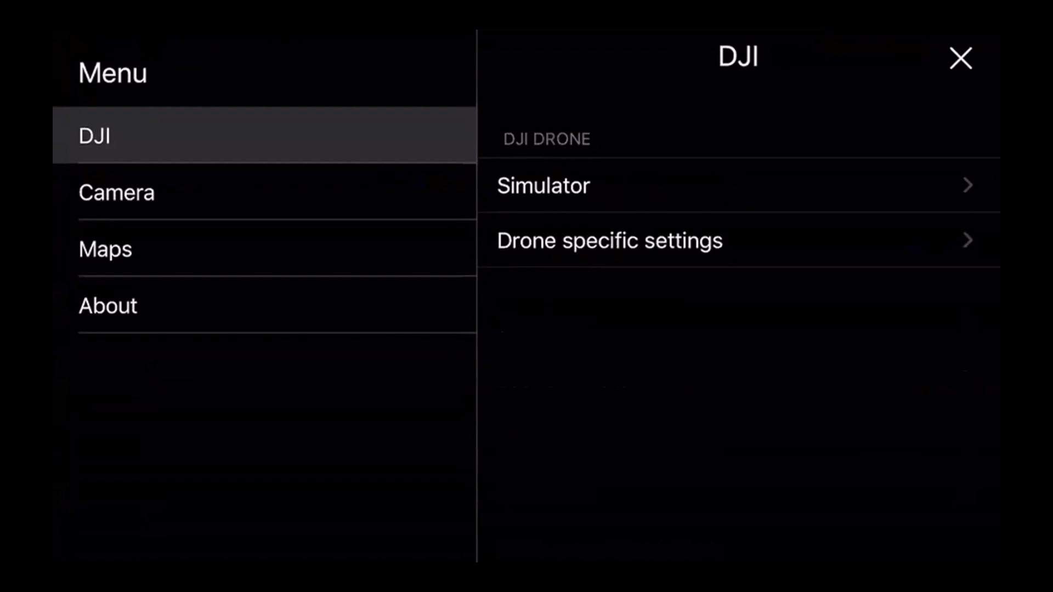
{"action": "left_click", "coordinate": [544, 186]}
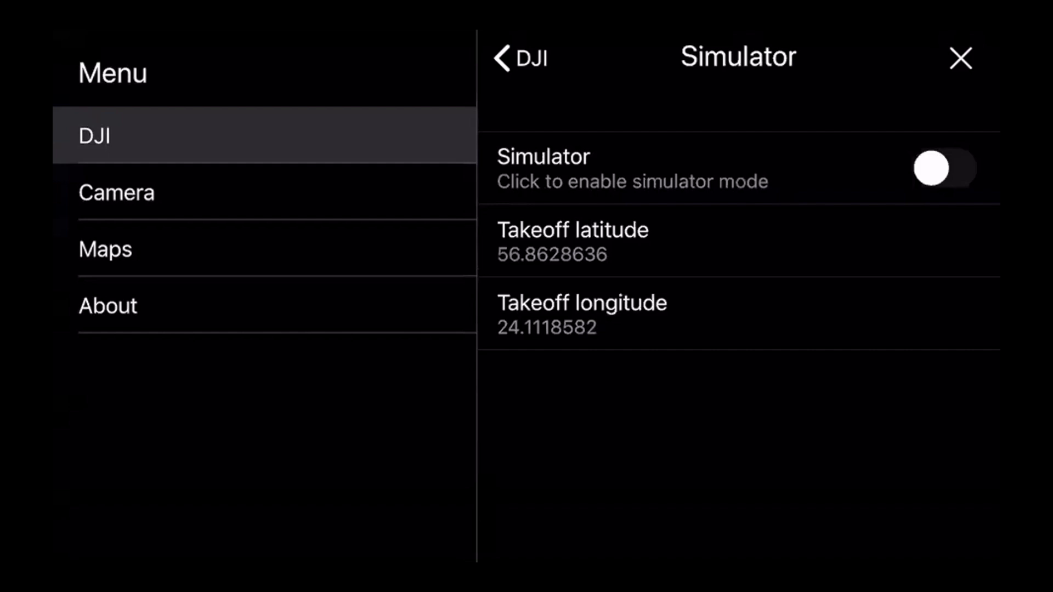
{"action": "left_click", "coordinate": [944, 167]}
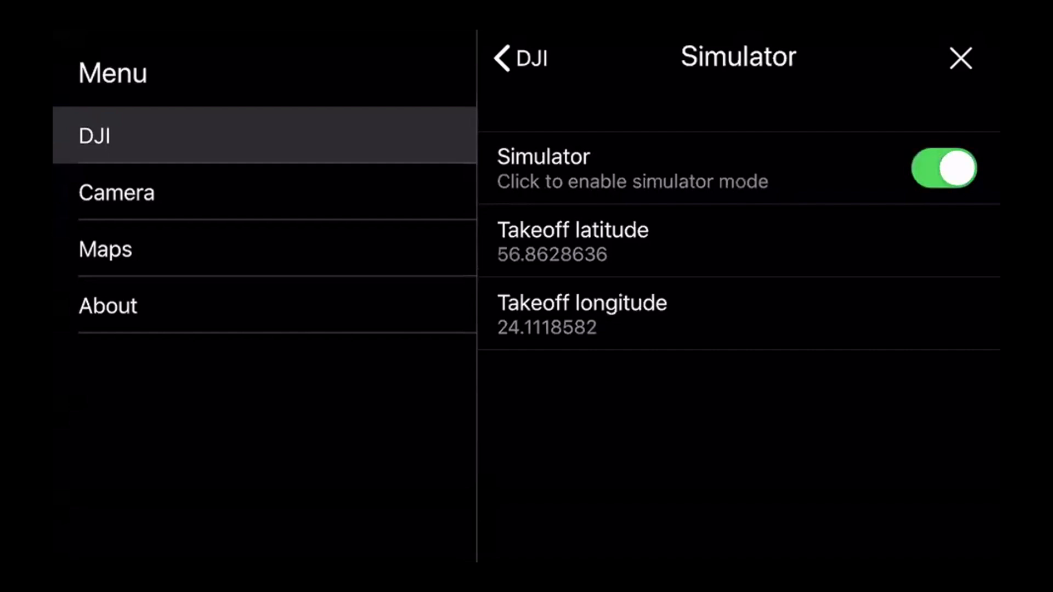
{"action": "left_click", "coordinate": [521, 58]}
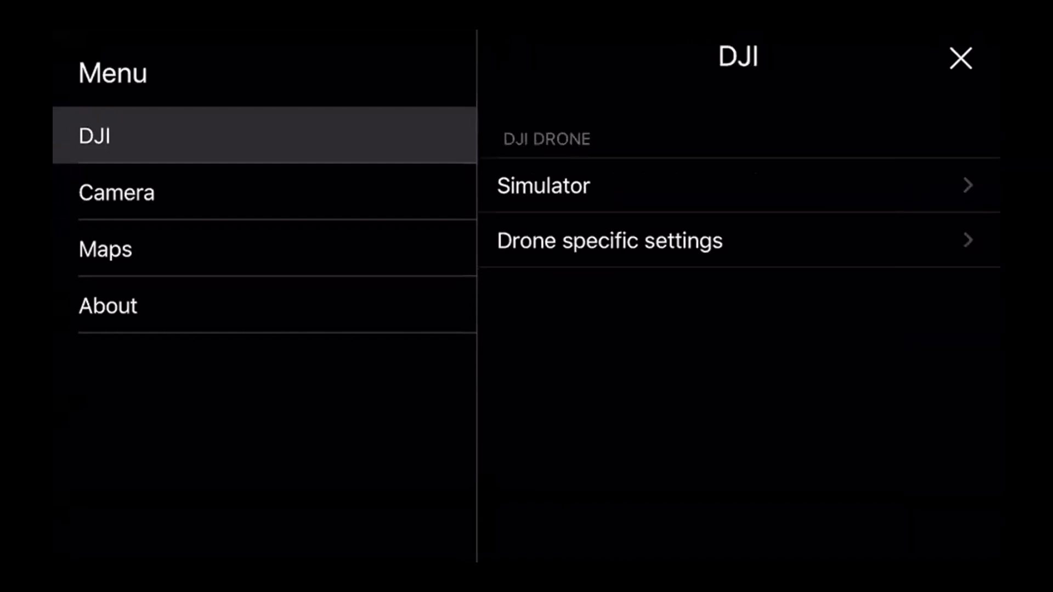
Step: Review the drone specific settings for failsafe, flight distance, gimbal, corner radius, safe altitude and flight speeds
{"action": "left_click", "coordinate": [610, 241]}
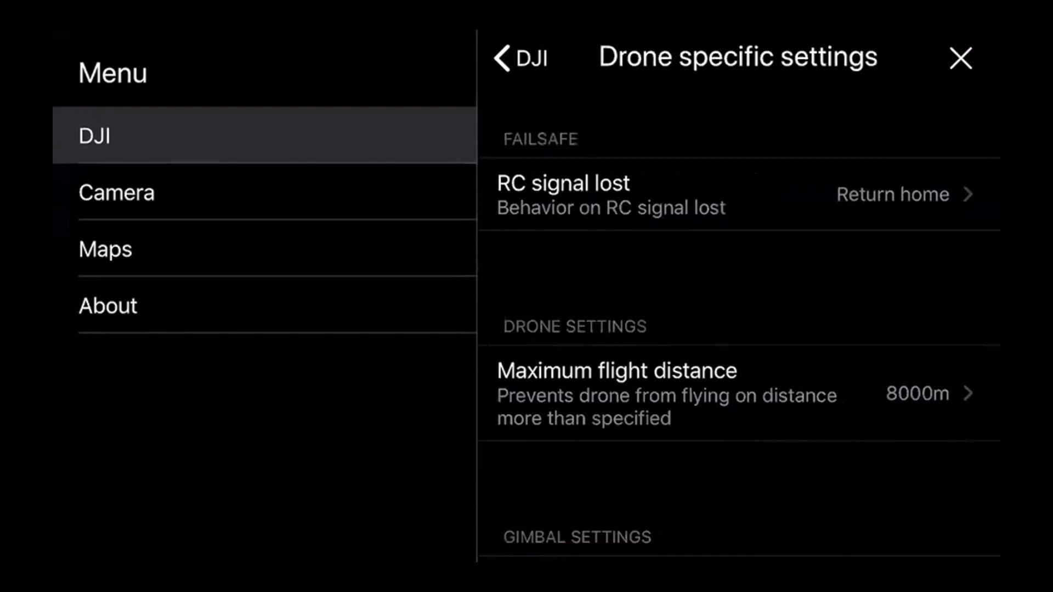
{"action": "scroll", "coordinate": [740, 330], "scroll_direction": "down", "scroll_amount": 3}
{"action": "scroll", "coordinate": [740, 329], "scroll_direction": "down", "scroll_amount": 3}
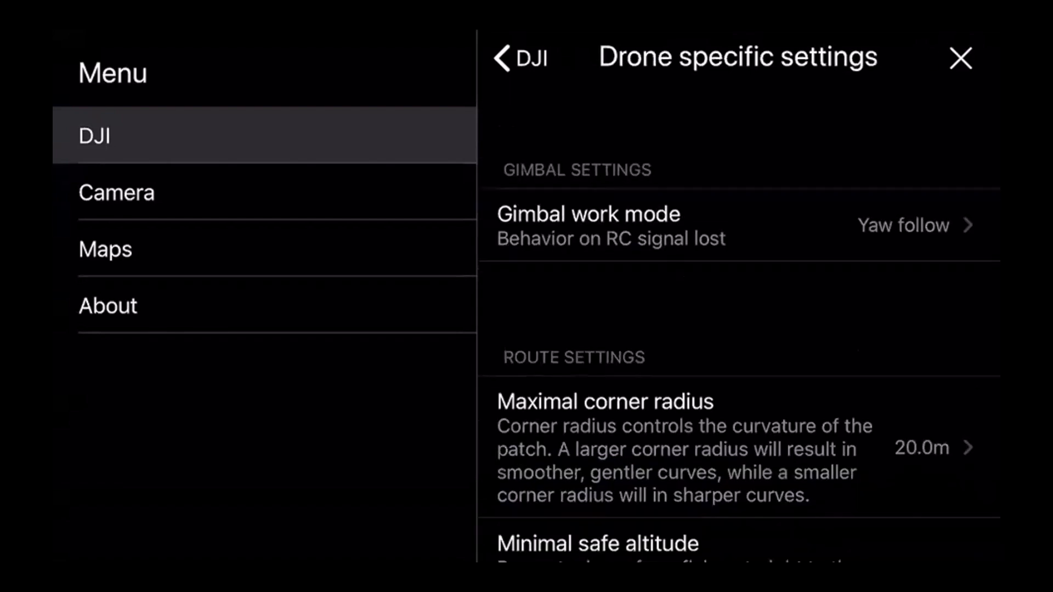
{"action": "scroll", "coordinate": [740, 351], "scroll_direction": "down", "scroll_amount": 3}
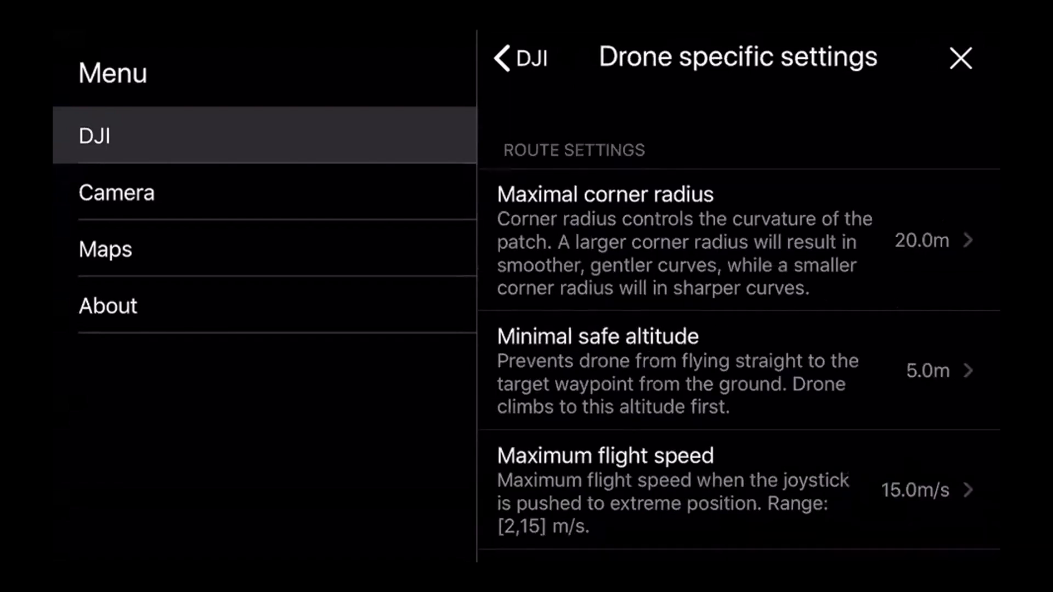
{"action": "scroll", "coordinate": [739, 329], "scroll_direction": "down", "scroll_amount": 2}
{"action": "scroll", "coordinate": [739, 329], "scroll_direction": "up", "scroll_amount": 2}
{"action": "scroll", "coordinate": [740, 330], "scroll_direction": "down", "scroll_amount": 1}
{"action": "scroll", "coordinate": [739, 329], "scroll_direction": "up", "scroll_amount": 1}
{"action": "scroll", "coordinate": [739, 330], "scroll_direction": "down", "scroll_amount": 2}
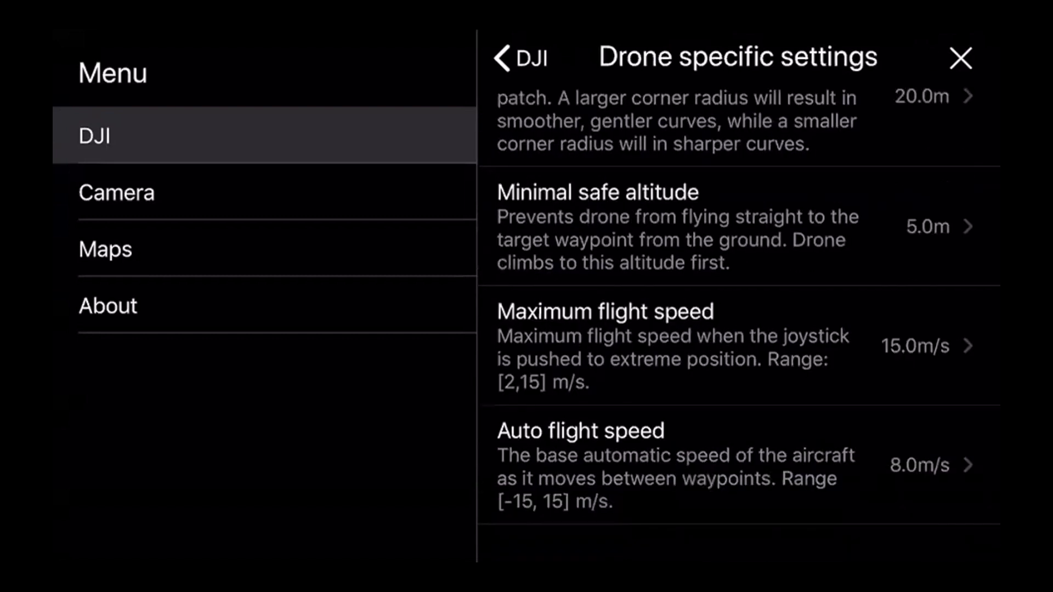
{"action": "scroll", "coordinate": [739, 329], "scroll_direction": "down", "scroll_amount": 1}
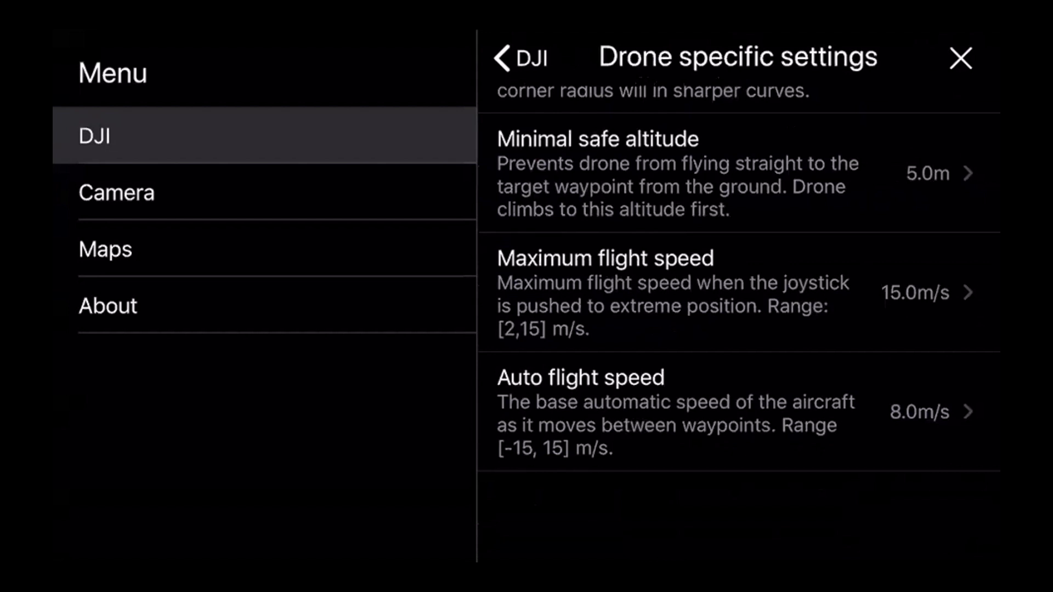
{"action": "scroll", "coordinate": [739, 329], "scroll_direction": "down", "scroll_amount": 1}
{"action": "scroll", "coordinate": [739, 329], "scroll_direction": "up", "scroll_amount": 4}
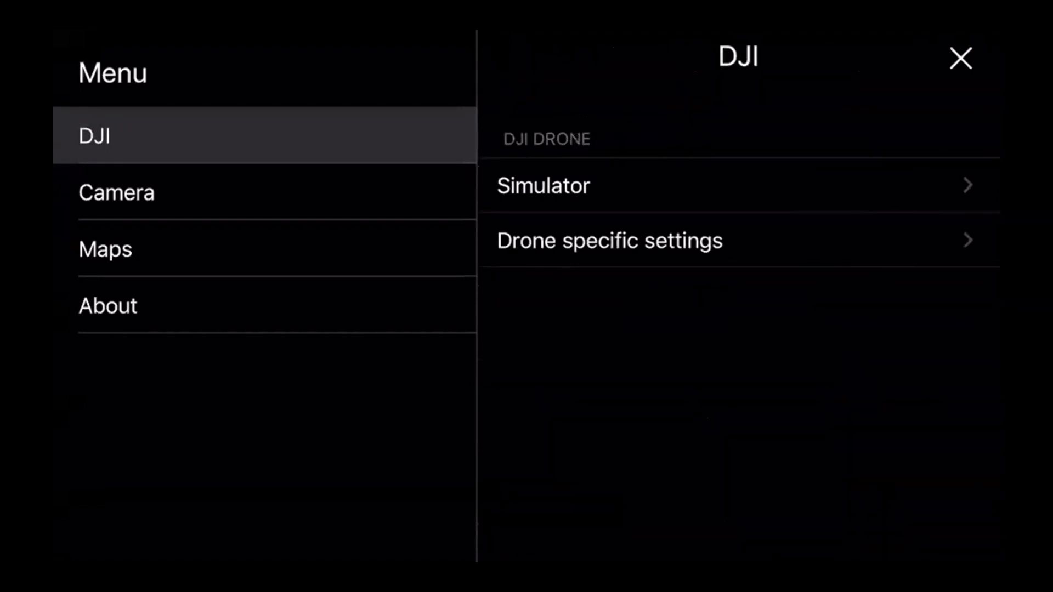
Step: Look through the mobile app's camera preview, map provider and About settings
{"action": "left_click", "coordinate": [264, 192]}
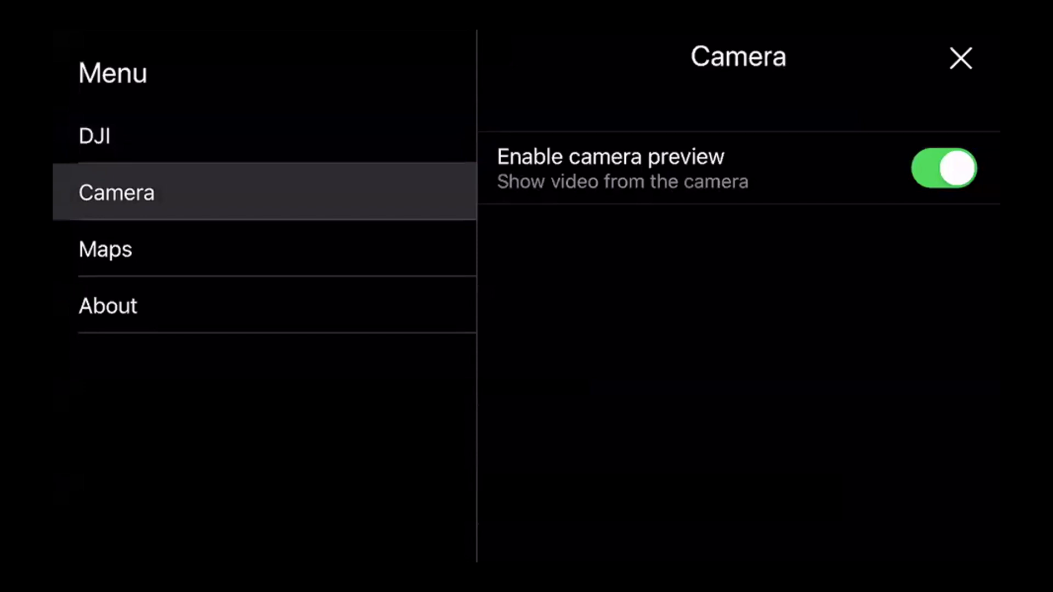
{"action": "left_click", "coordinate": [265, 249]}
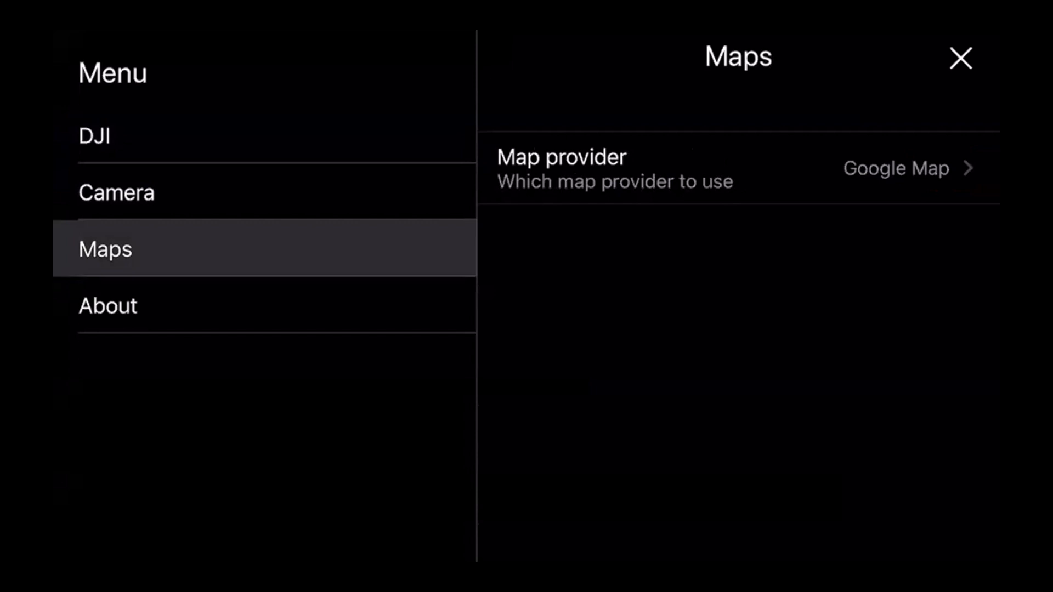
{"action": "left_click", "coordinate": [265, 305]}
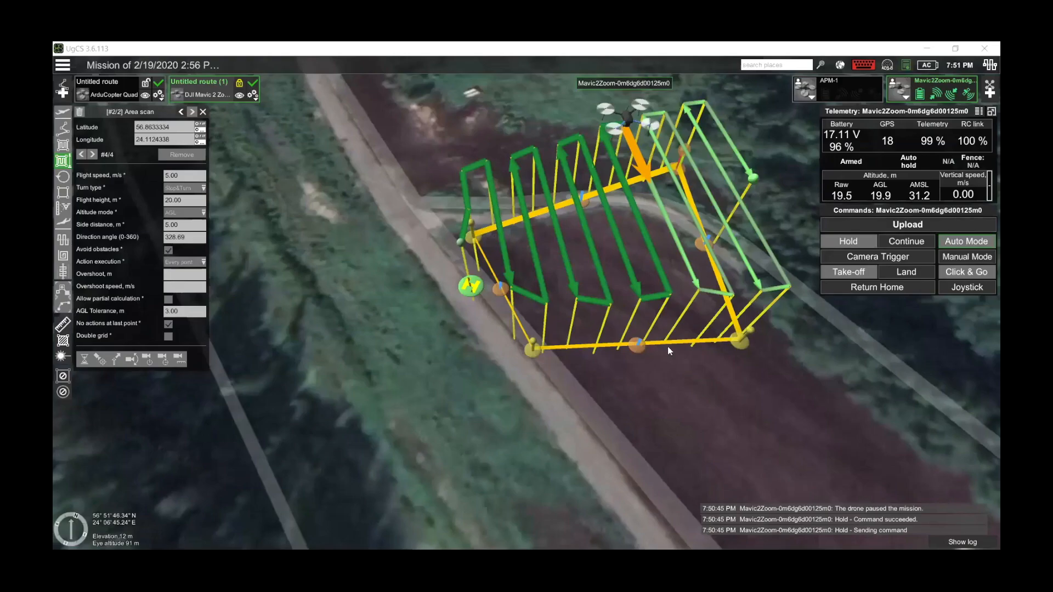
Step: Switch to UgCS desktop and resume the Mavic 2 Zoom's paused area scan mission with the Continue command
{"action": "left_click_drag", "start_coordinate": [630, 419], "coordinate": [565, 448]}
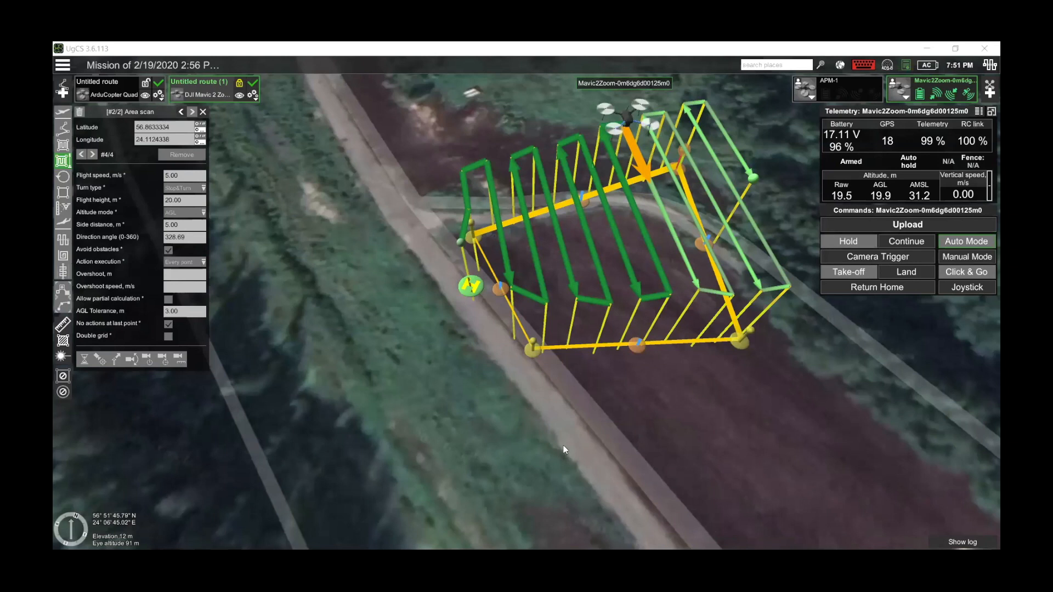
{"action": "left_click_drag", "start_coordinate": [682, 453], "coordinate": [669, 470]}
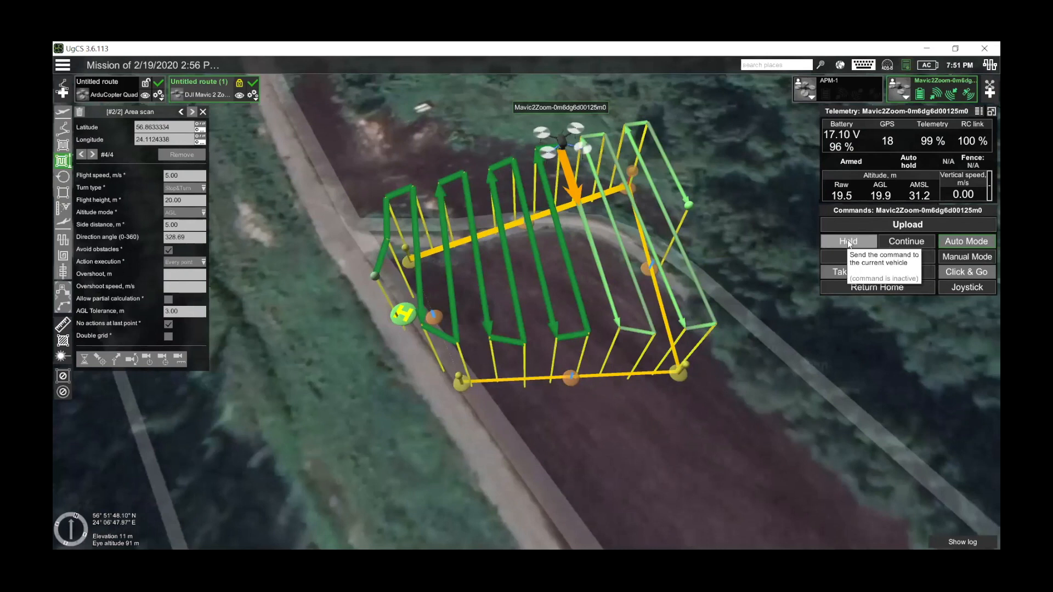
{"action": "mouse_move", "coordinate": [389, 272]}
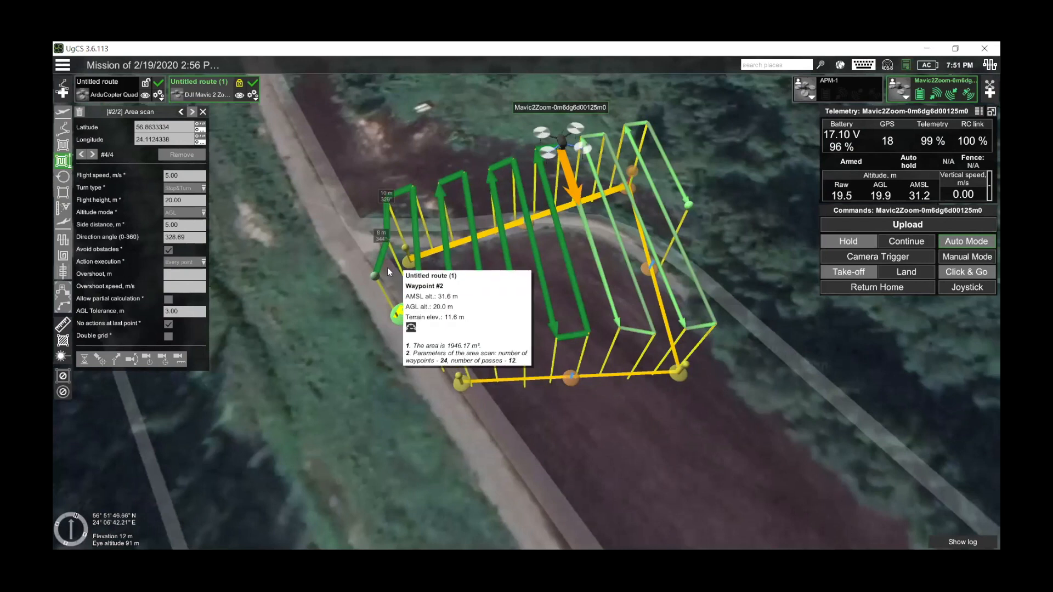
{"action": "scroll", "coordinate": [443, 325], "scroll_direction": "up", "scroll_amount": 2}
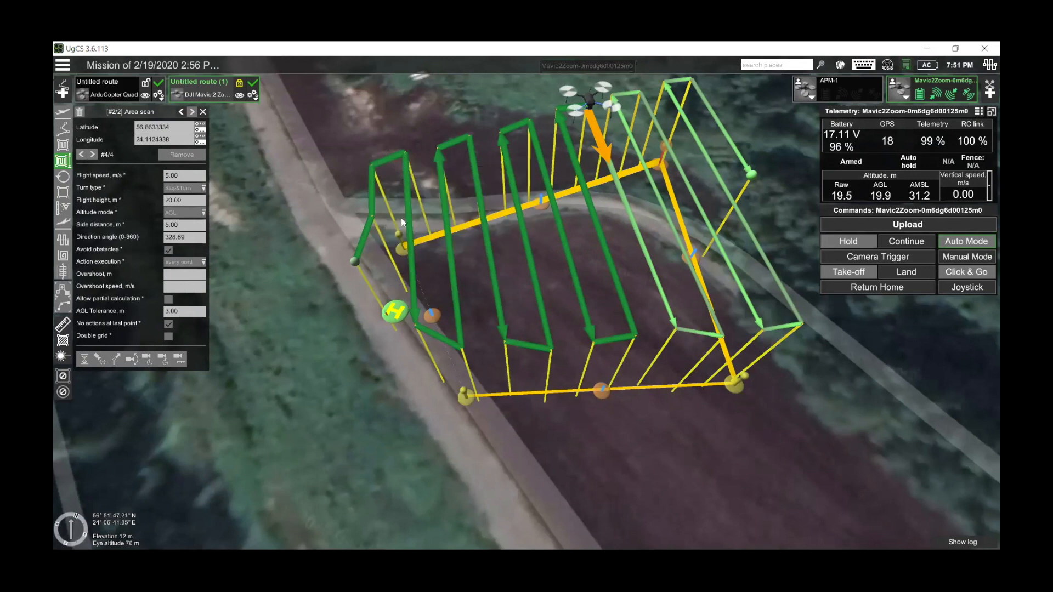
{"action": "mouse_move", "coordinate": [422, 332]}
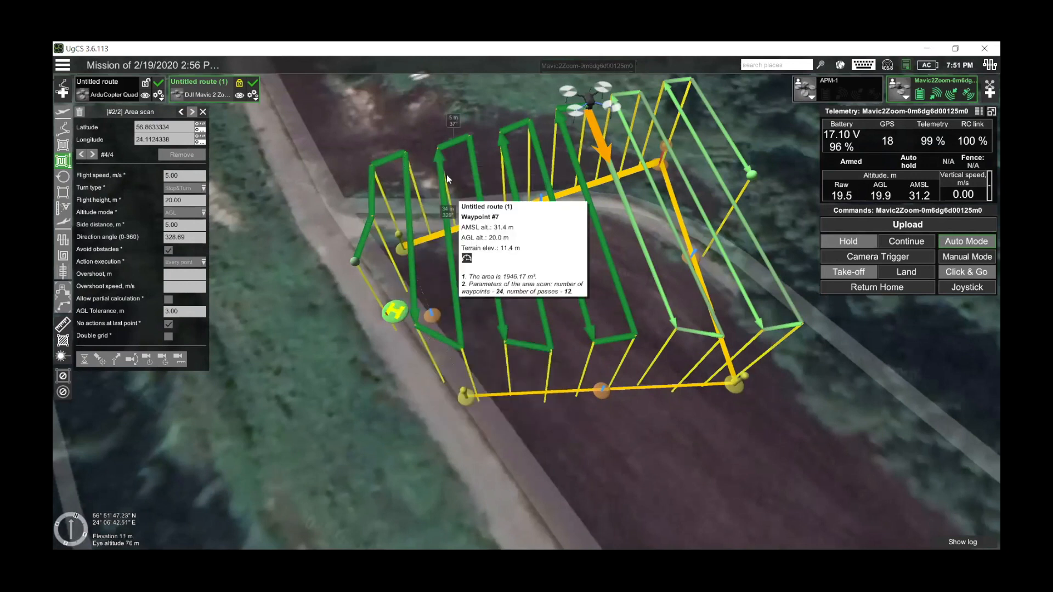
{"action": "left_click", "coordinate": [882, 242]}
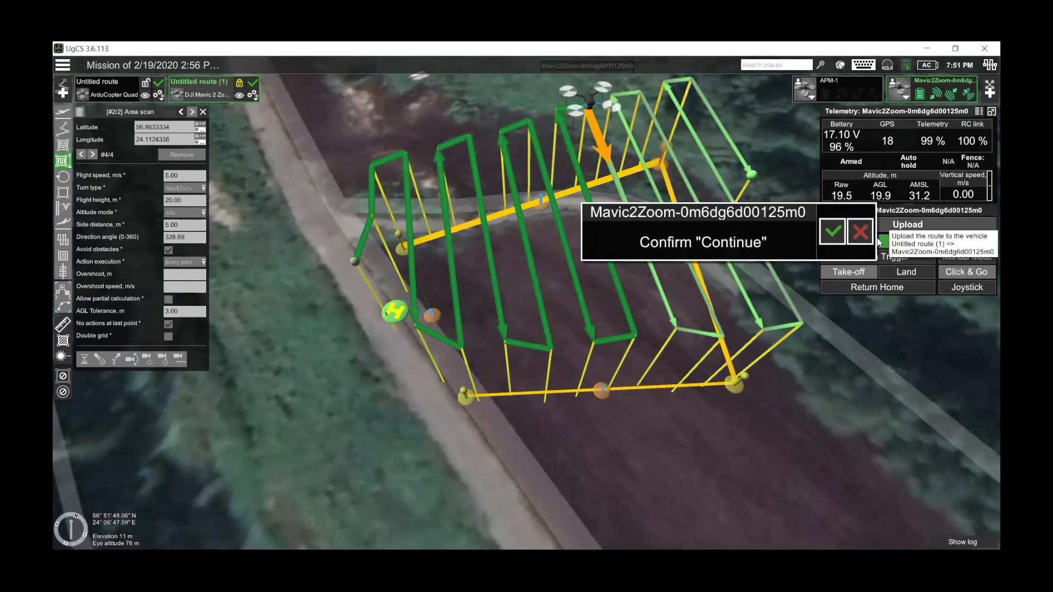
{"action": "left_click", "coordinate": [832, 231]}
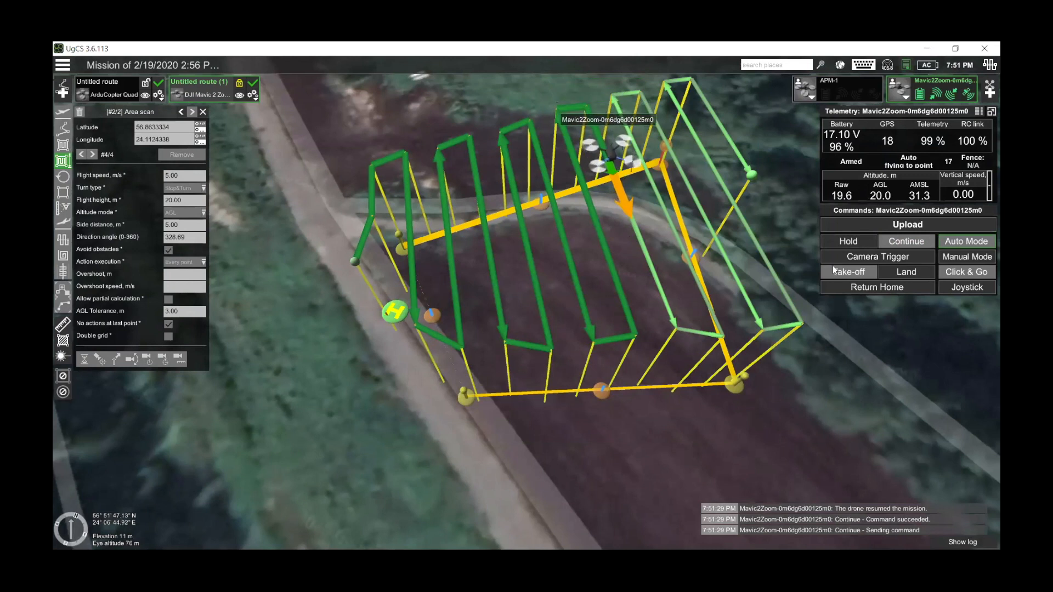
Step: Send the Mavic 2 Zoom the Return Home command during its area scan and confirm it
{"action": "left_click", "coordinate": [877, 287]}
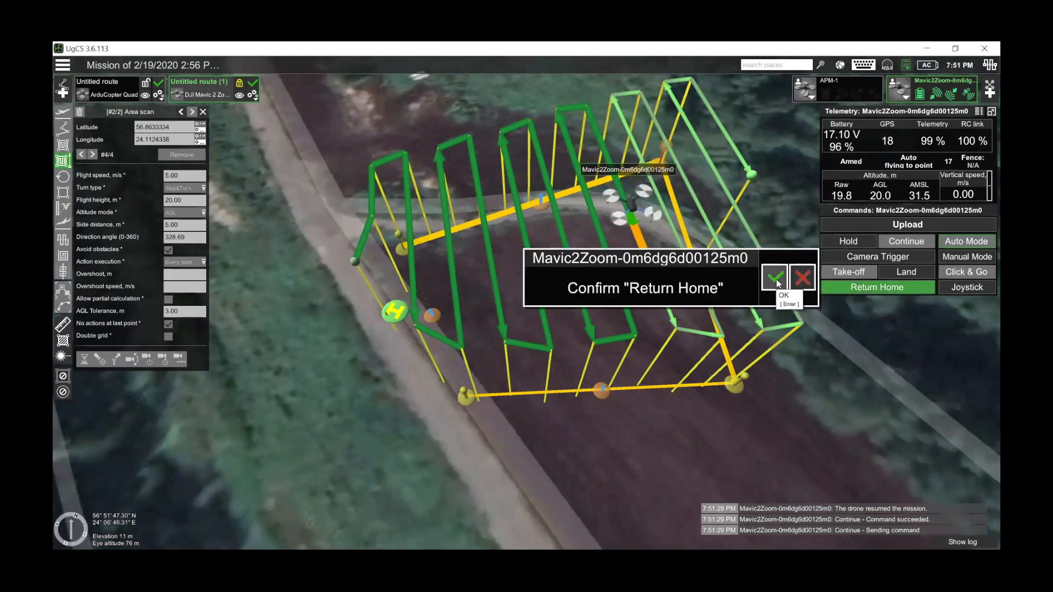
{"action": "left_click", "coordinate": [776, 278]}
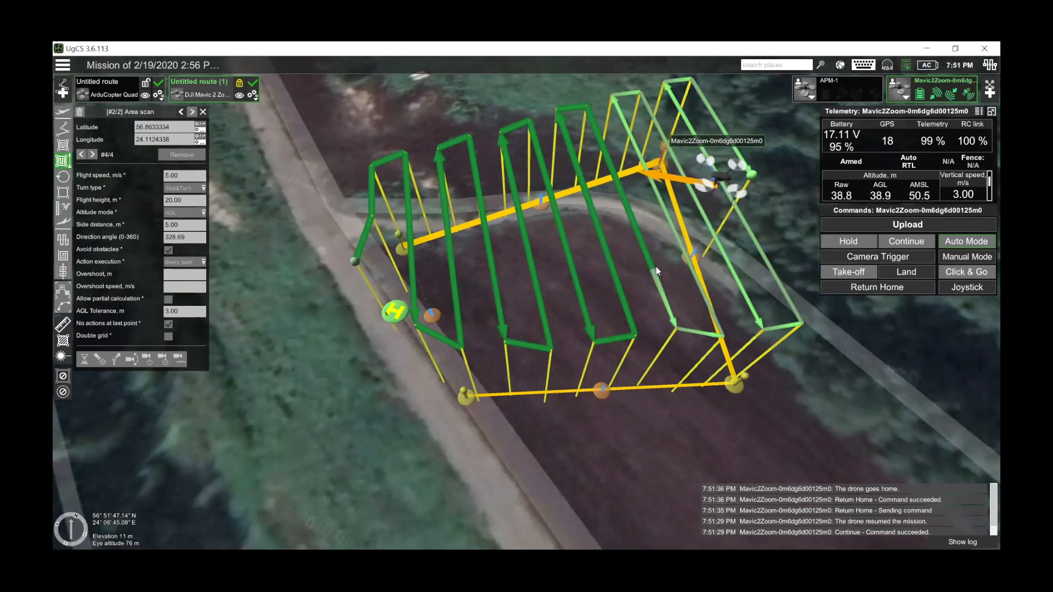
{"action": "mouse_move", "coordinate": [672, 267]}
{"action": "middle_mouse_down"}
{"action": "mouse_move", "coordinate": [660, 284]}
{"action": "mouse_move", "coordinate": [668, 268]}
{"action": "middle_mouse_up"}
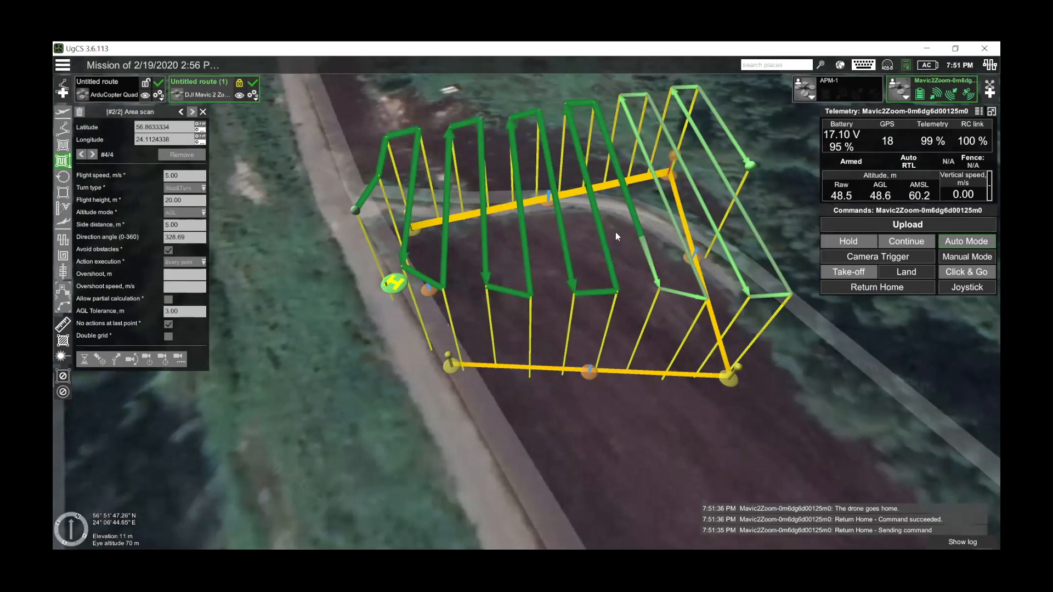
{"action": "scroll", "coordinate": [615, 232], "scroll_direction": "up", "scroll_amount": 2}
{"action": "scroll", "coordinate": [644, 232], "scroll_direction": "up", "scroll_amount": 2}
{"action": "scroll", "coordinate": [647, 232], "scroll_direction": "down", "scroll_amount": 2}
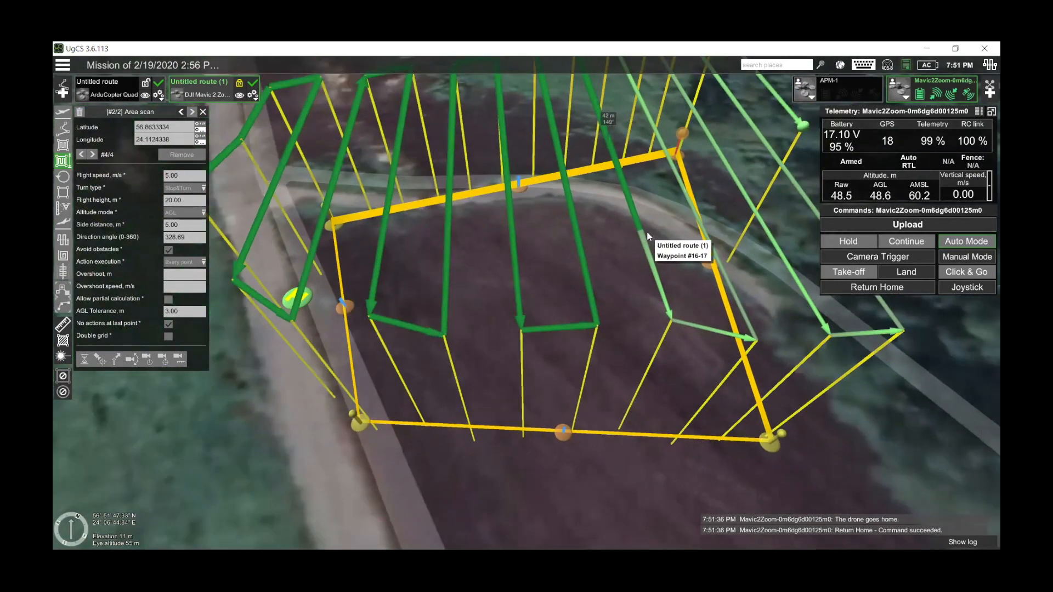
{"action": "scroll", "coordinate": [651, 230], "scroll_direction": "down", "scroll_amount": 1}
{"action": "scroll", "coordinate": [658, 230], "scroll_direction": "down", "scroll_amount": 1}
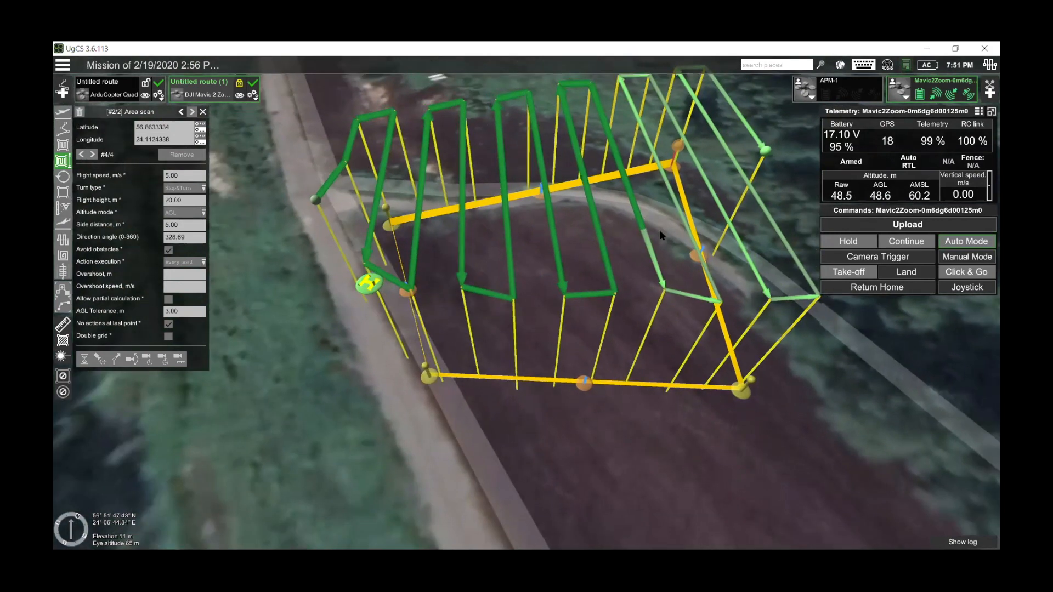
{"action": "scroll", "coordinate": [659, 229], "scroll_direction": "down", "scroll_amount": 1}
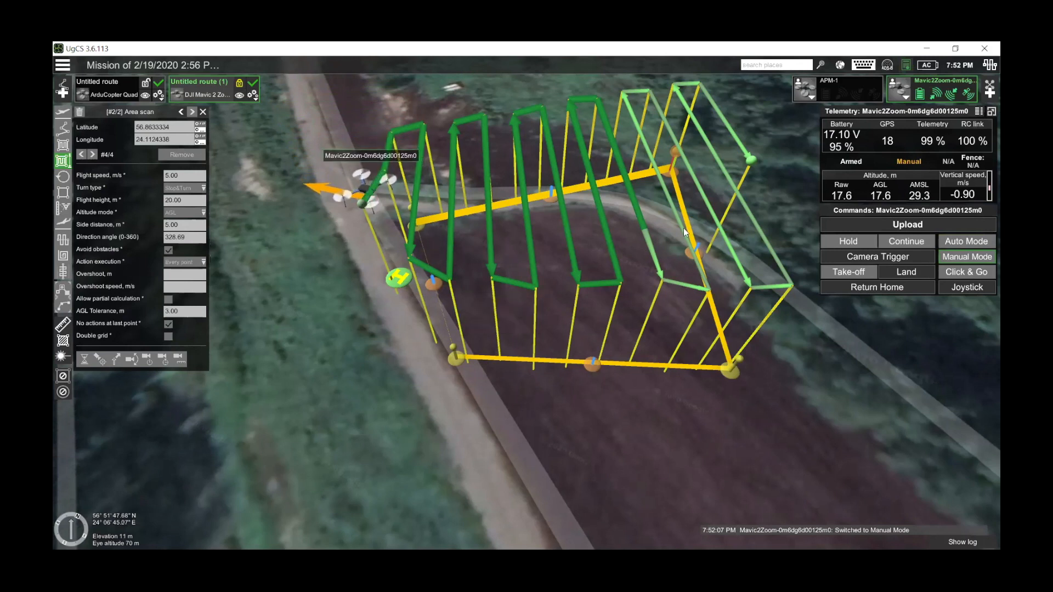
{"action": "left_click_drag", "start_coordinate": [662, 226], "coordinate": [652, 227]}
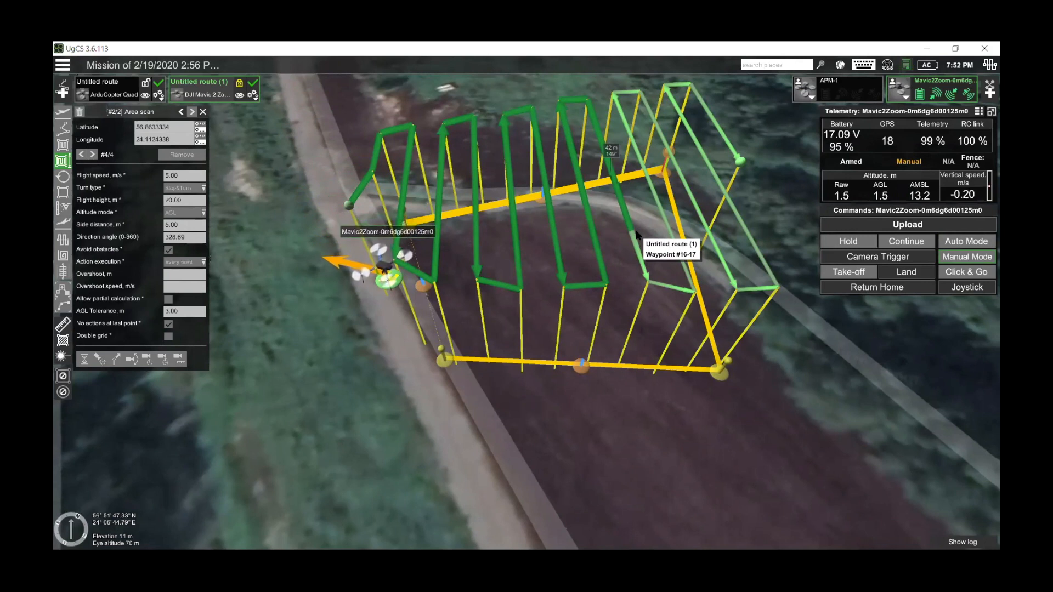
{"action": "left_click_drag", "start_coordinate": [647, 236], "coordinate": [590, 245]}
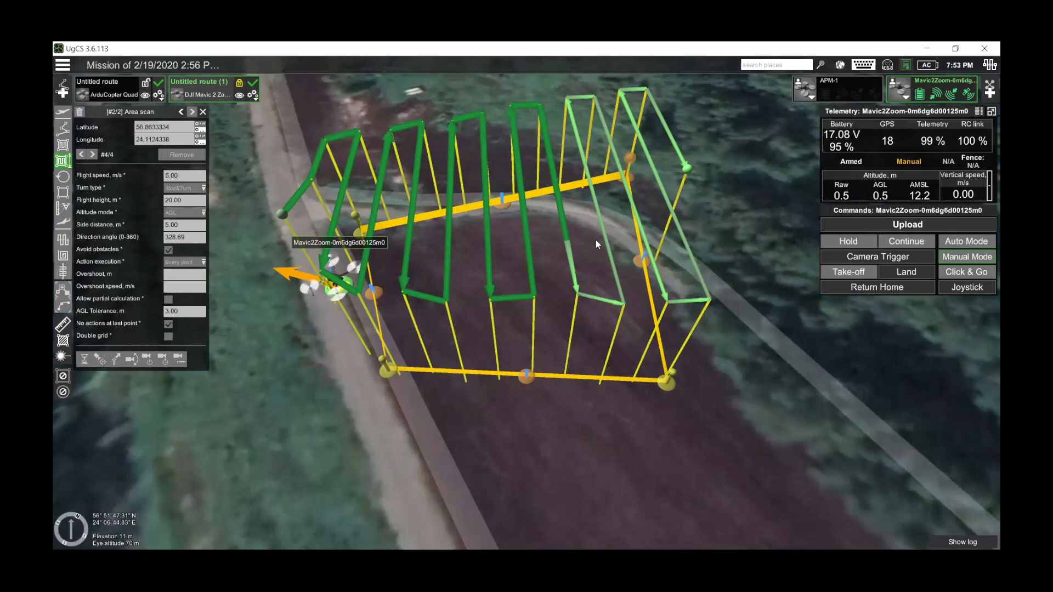
Step: Upload the area scan route to the landed Mavic 2 Zoom with Continue route selected and Take-off to route's first waypoint unchecked
{"action": "left_click", "coordinate": [943, 249]}
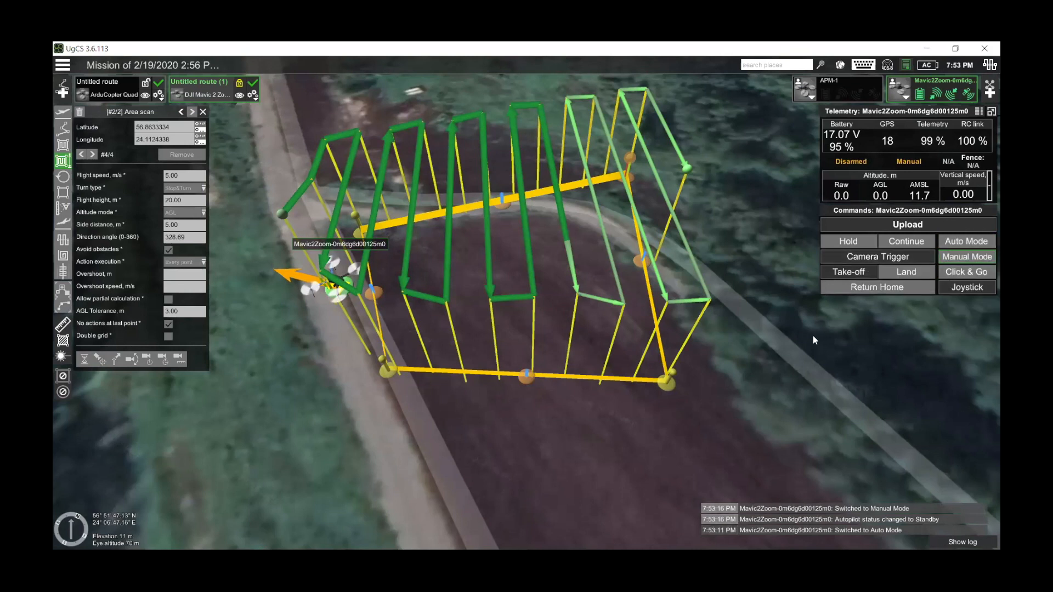
{"action": "left_click", "coordinate": [911, 225]}
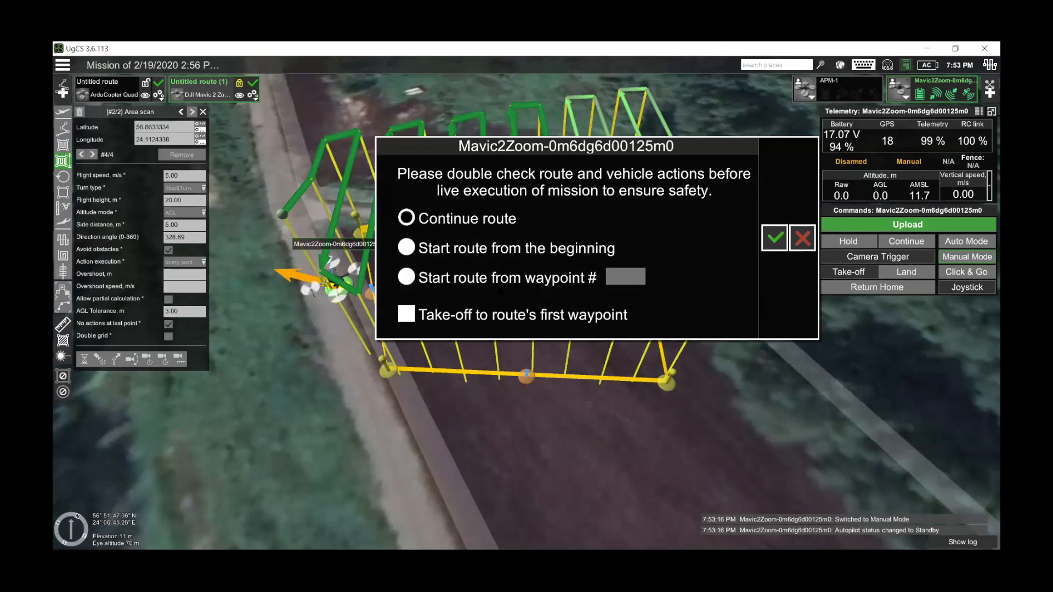
{"action": "left_click", "coordinate": [430, 315]}
{"action": "left_click", "coordinate": [422, 330]}
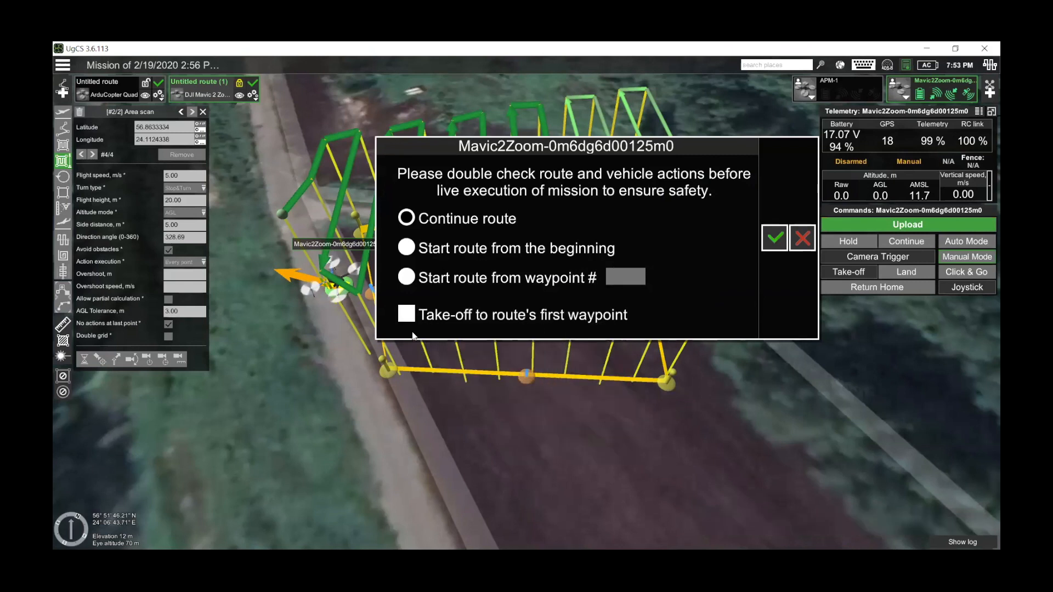
{"action": "left_click", "coordinate": [410, 316]}
{"action": "left_click", "coordinate": [412, 313]}
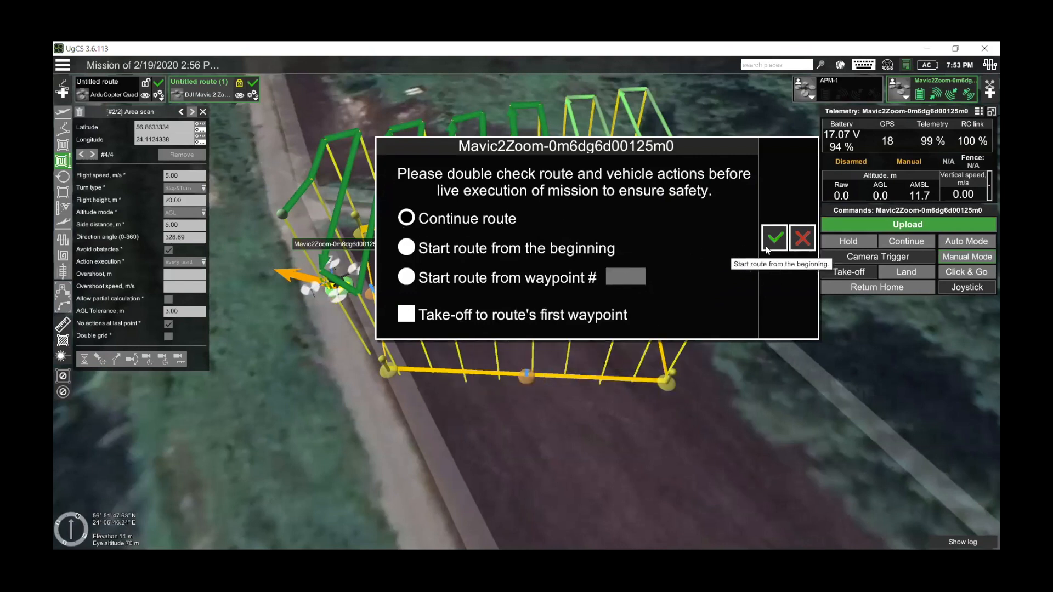
{"action": "key", "text": "Return"}
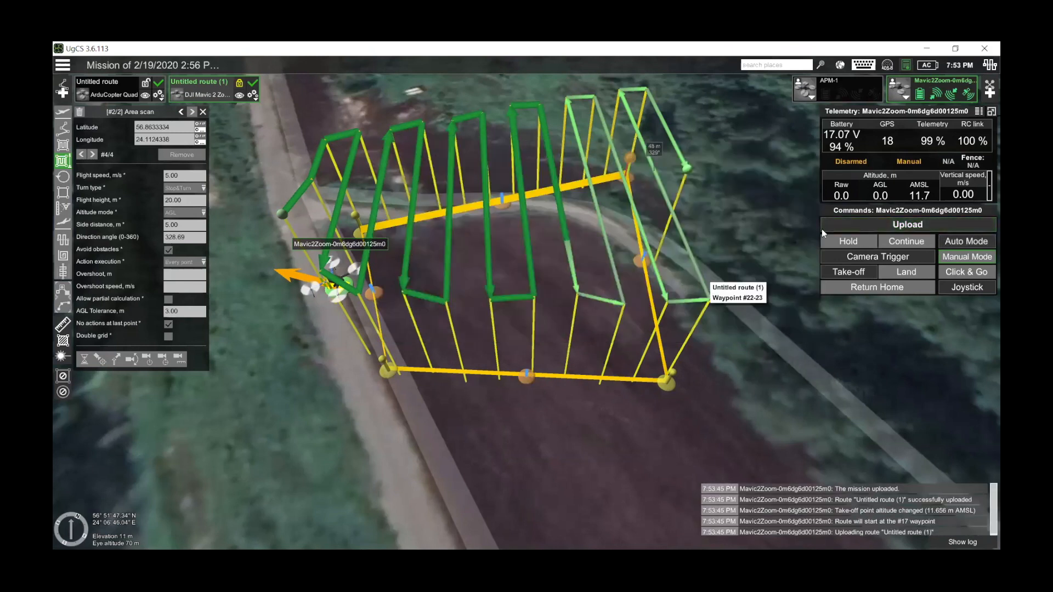
Step: Fly the remaining area scan with the Mavic 2 Zoom in Auto Mode and send it the Land command at the end
{"action": "left_click", "coordinate": [967, 241]}
{"action": "left_click", "coordinate": [894, 216]}
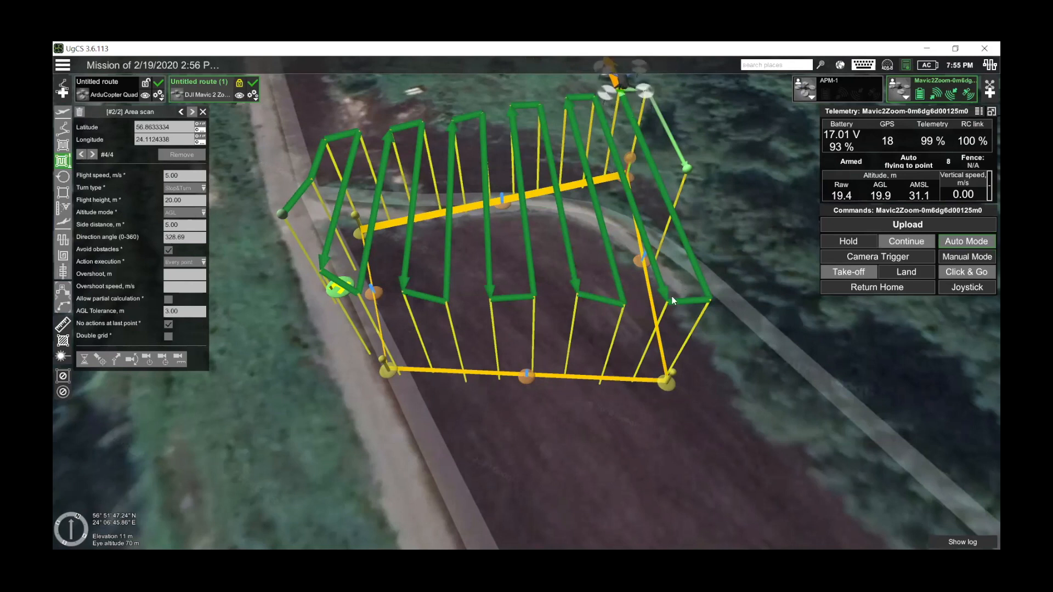
{"action": "mouse_move", "coordinate": [497, 356]}
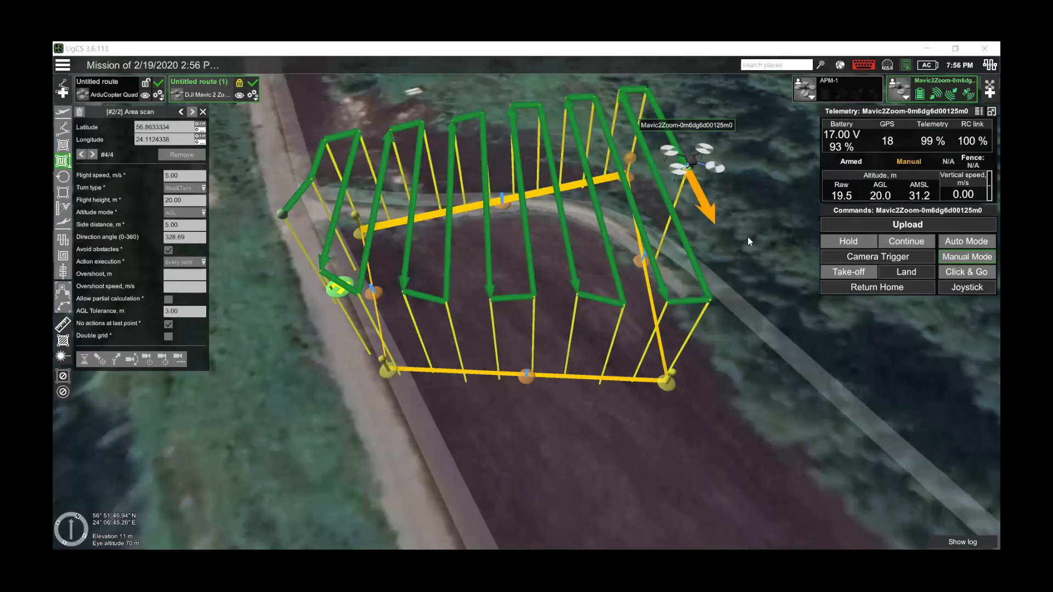
{"action": "left_click", "coordinate": [916, 269]}
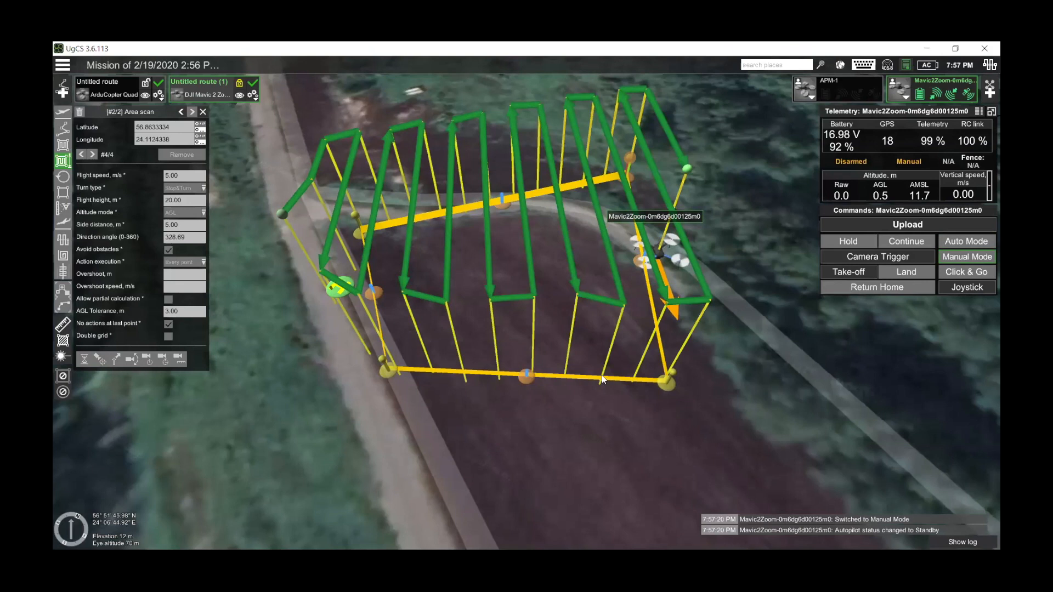
Step: Unlock the Mavic 2 Zoom's route for editing
{"action": "right_click_drag", "start_coordinate": [544, 426], "coordinate": [452, 402]}
{"action": "left_click_drag", "start_coordinate": [373, 192], "coordinate": [440, 199]}
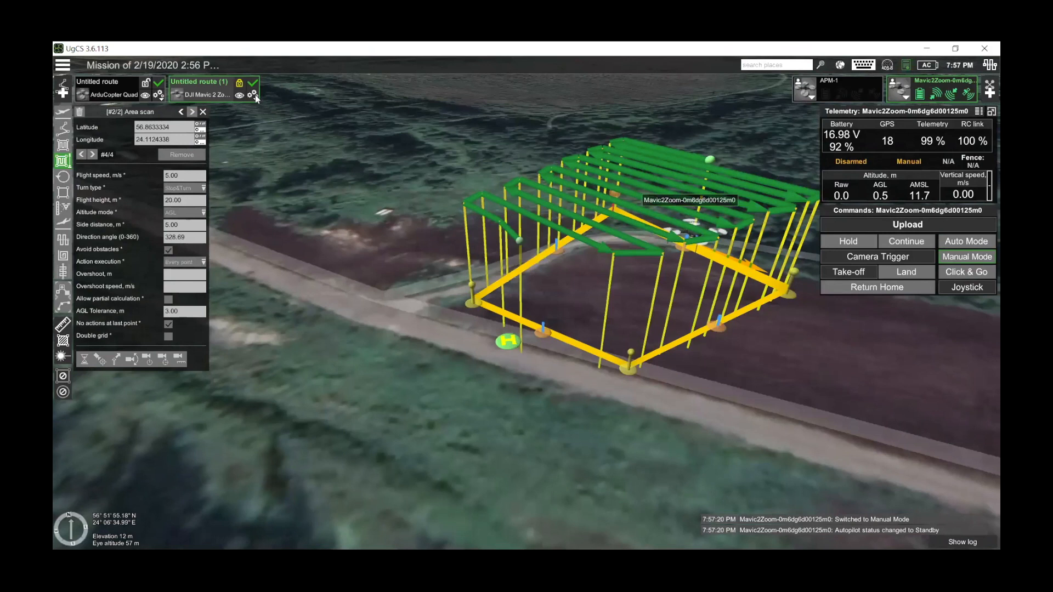
{"action": "left_click", "coordinate": [239, 83]}
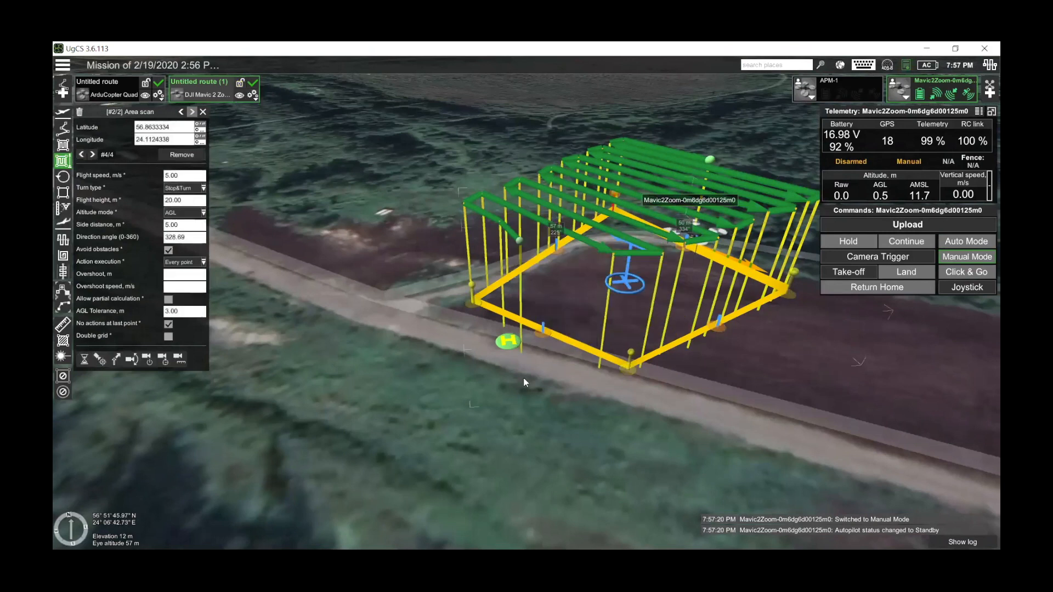
Step: Delete the route's first waypoint, which precedes the area scan near the home point
{"action": "left_click_drag", "start_coordinate": [562, 449], "coordinate": [572, 466]}
{"action": "scroll", "coordinate": [576, 456], "scroll_direction": "up", "scroll_amount": 2}
{"action": "scroll", "coordinate": [648, 444], "scroll_direction": "up", "scroll_amount": 2}
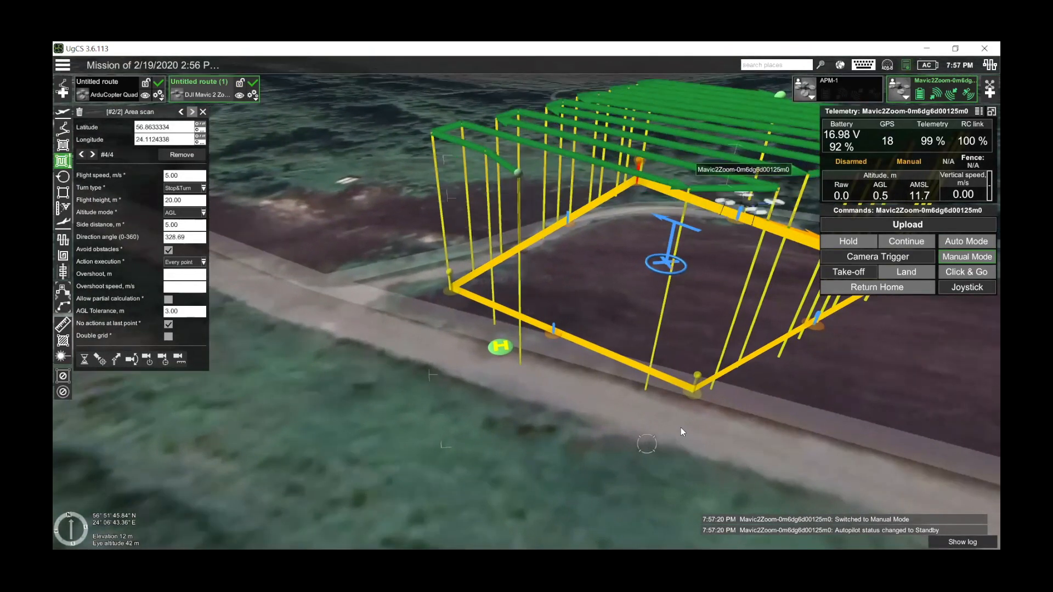
{"action": "mouse_move", "coordinate": [513, 356]}
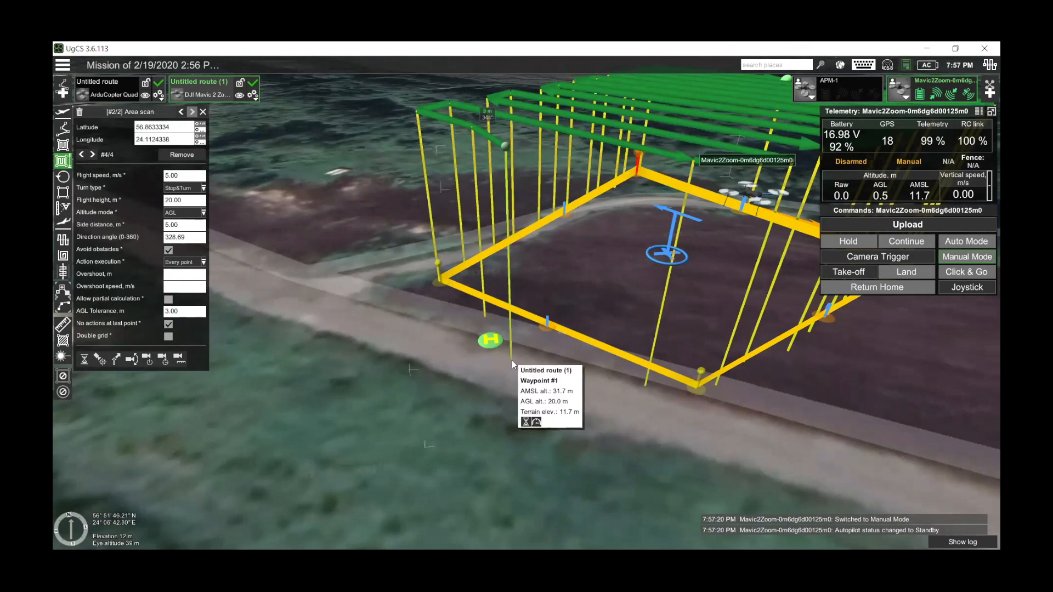
{"action": "left_click", "coordinate": [512, 360]}
{"action": "mouse_move", "coordinate": [511, 358]}
{"action": "left_mouse_down"}
{"action": "mouse_move", "coordinate": [477, 391]}
{"action": "mouse_move", "coordinate": [490, 401]}
{"action": "mouse_move", "coordinate": [392, 384]}
{"action": "mouse_move", "coordinate": [355, 356]}
{"action": "mouse_move", "coordinate": [349, 334]}
{"action": "mouse_move", "coordinate": [297, 278]}
{"action": "mouse_move", "coordinate": [315, 343]}
{"action": "mouse_move", "coordinate": [397, 430]}
{"action": "mouse_move", "coordinate": [519, 446]}
{"action": "mouse_move", "coordinate": [598, 441]}
{"action": "mouse_move", "coordinate": [589, 446]}
{"action": "left_mouse_up"}
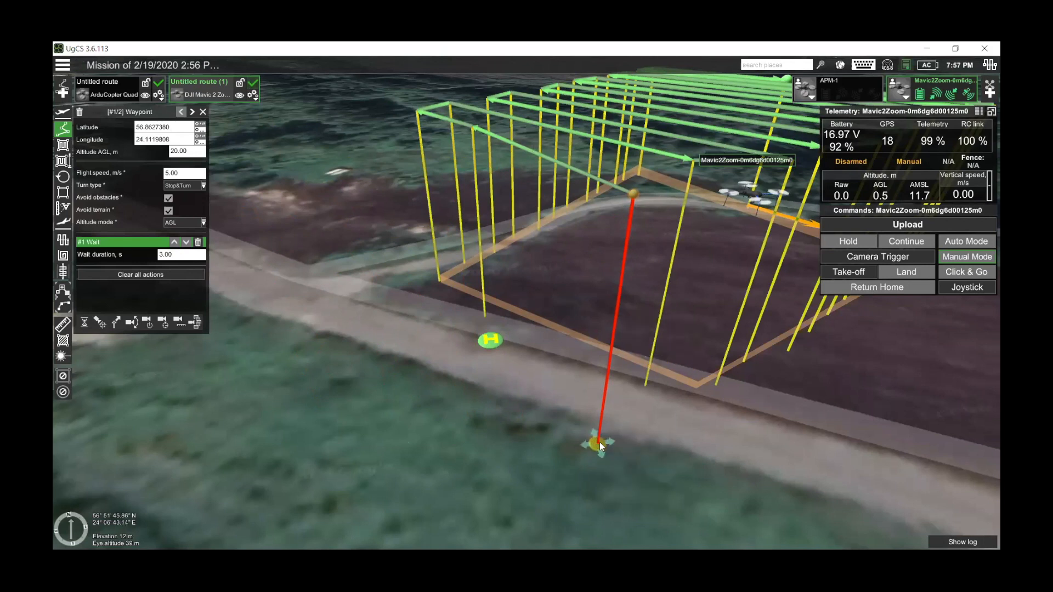
{"action": "key", "text": "Delete"}
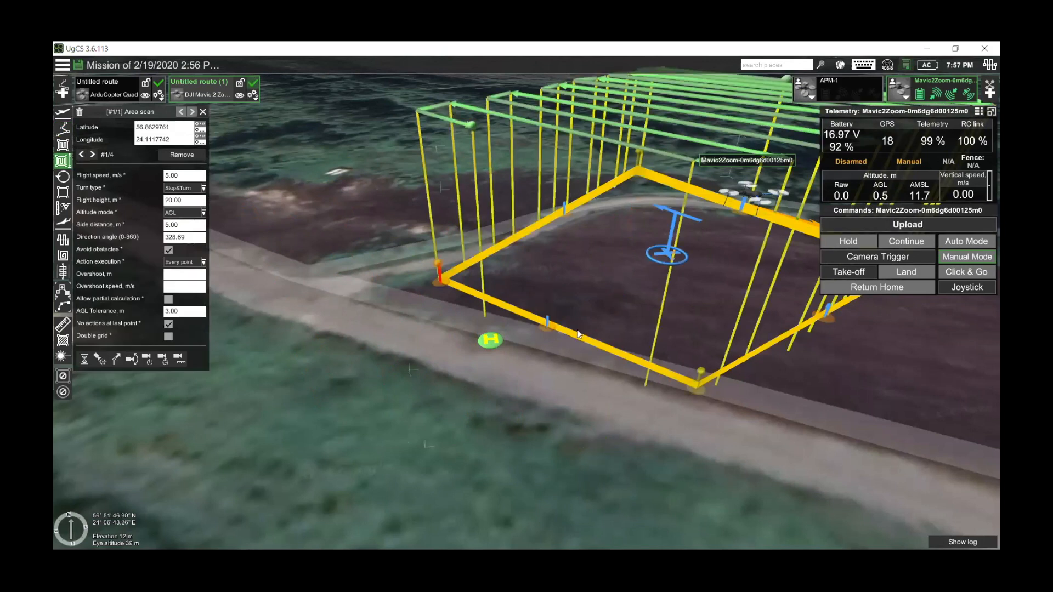
Step: Examine the area scan's first and last waypoints in relation to the home point from several viewing angles
{"action": "right_click_drag", "start_coordinate": [545, 361], "coordinate": [533, 360]}
{"action": "scroll", "coordinate": [535, 360], "scroll_direction": "down", "scroll_amount": 4}
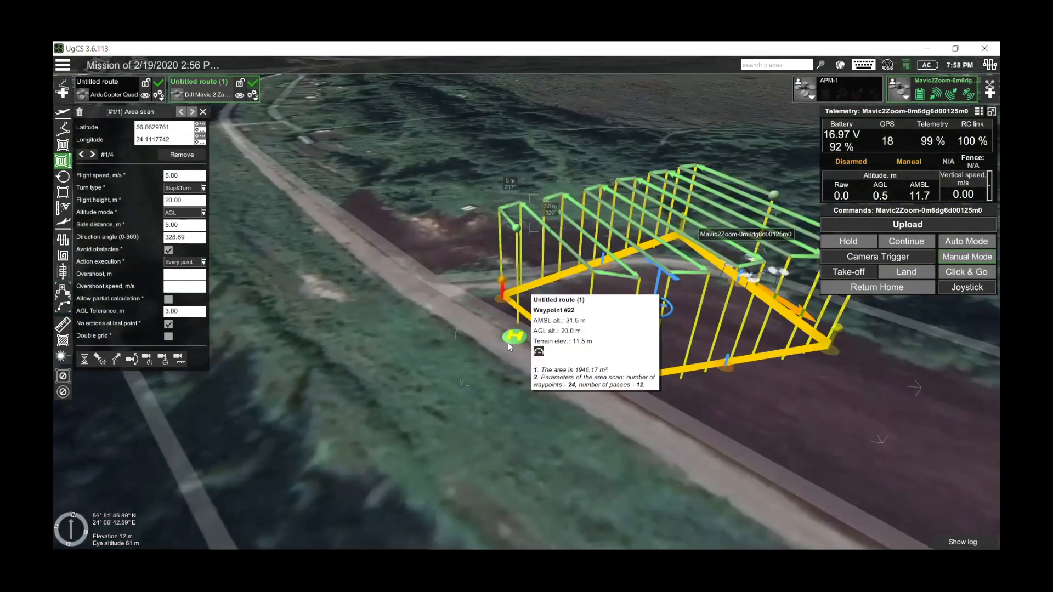
{"action": "scroll", "coordinate": [505, 341], "scroll_direction": "up", "scroll_amount": 2}
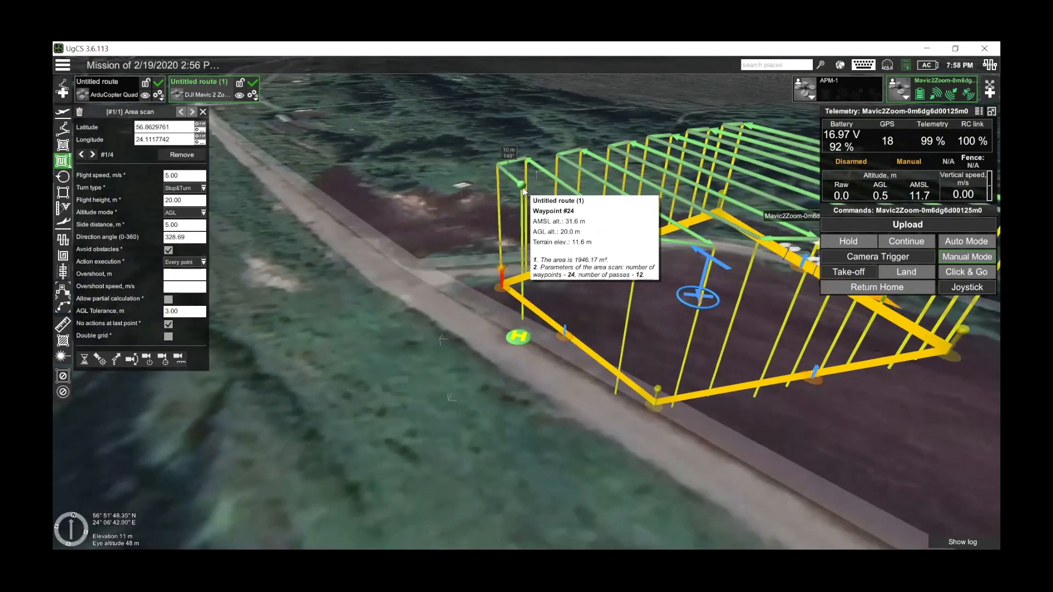
{"action": "left_click_drag", "start_coordinate": [538, 399], "coordinate": [376, 408]}
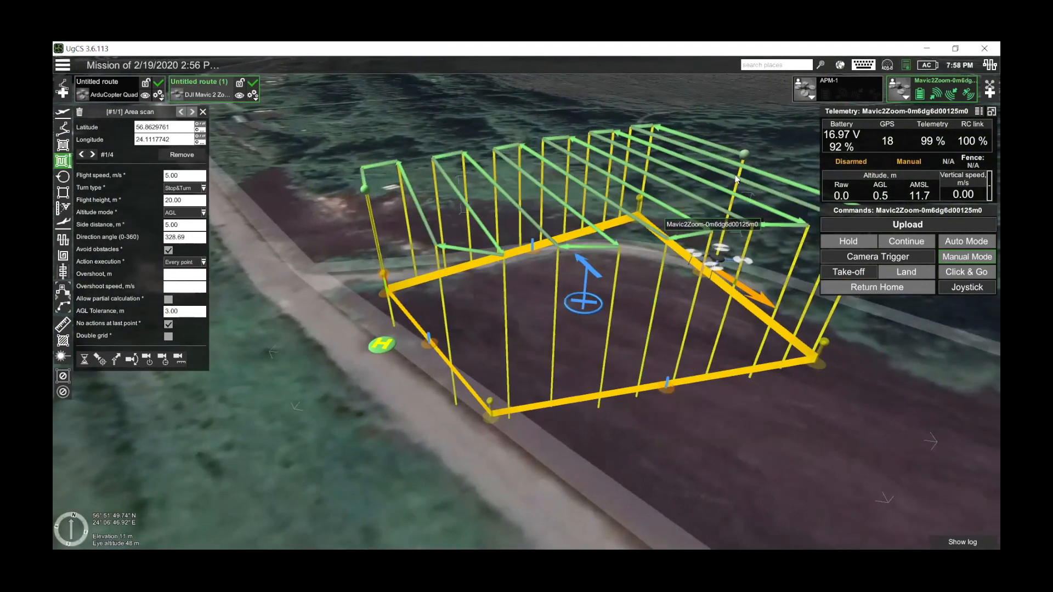
{"action": "left_click_drag", "start_coordinate": [791, 446], "coordinate": [391, 500]}
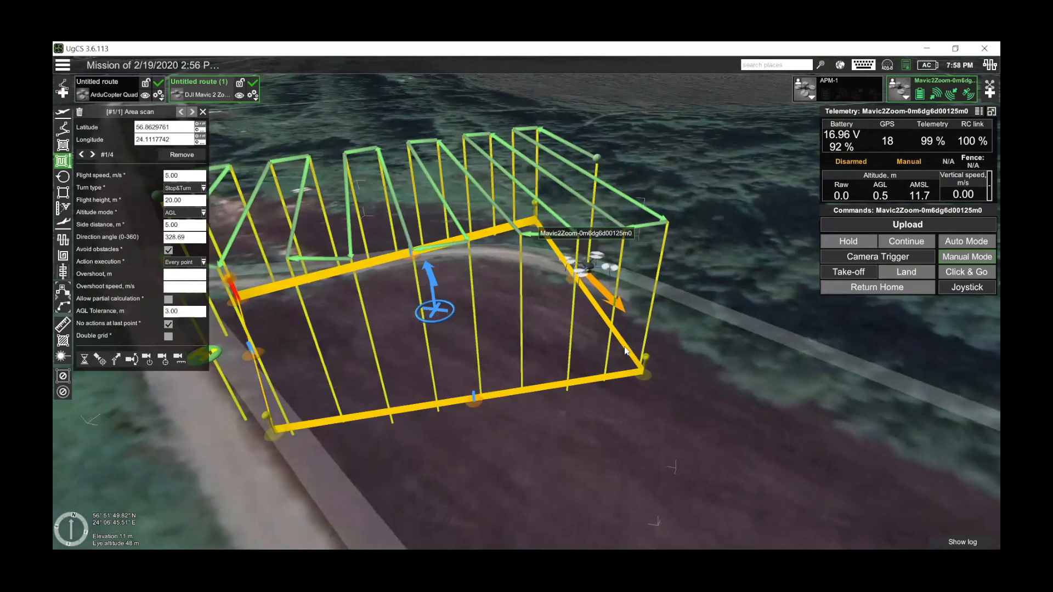
{"action": "left_click_drag", "start_coordinate": [489, 488], "coordinate": [600, 388]}
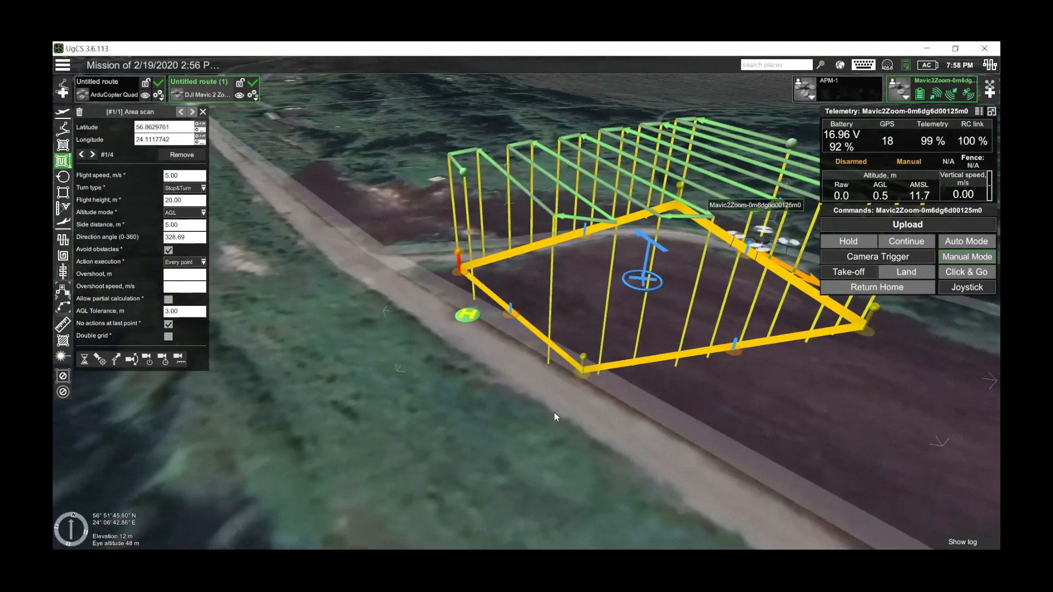
{"action": "left_click_drag", "start_coordinate": [555, 416], "coordinate": [614, 415]}
{"action": "mouse_move", "coordinate": [603, 331]}
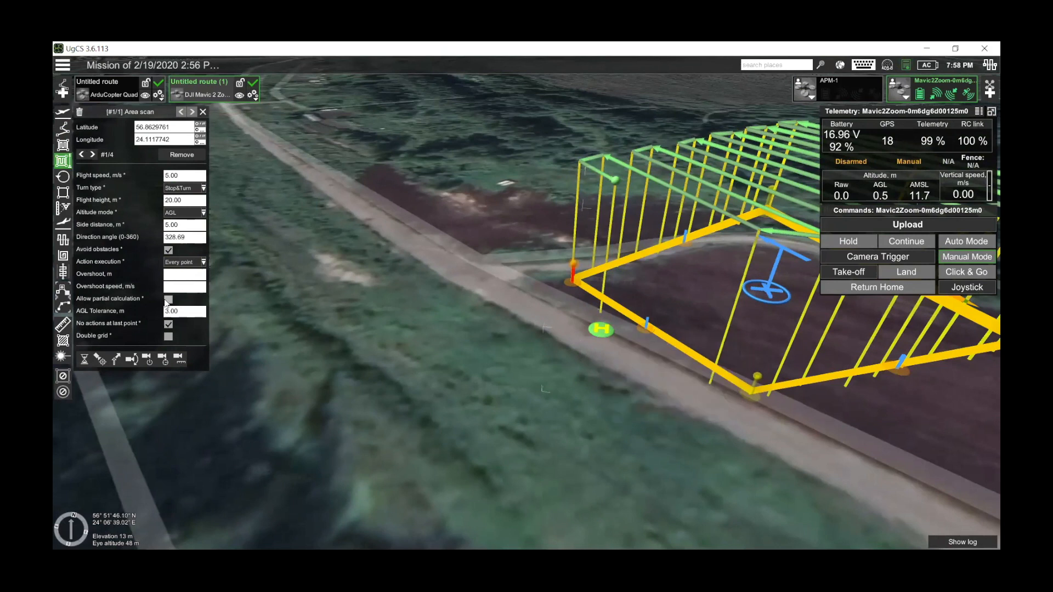
Step: Insert a new waypoint on the road beside the home point, ahead of the area scan in the route
{"action": "left_click", "coordinate": [63, 289]}
{"action": "left_click", "coordinate": [62, 129]}
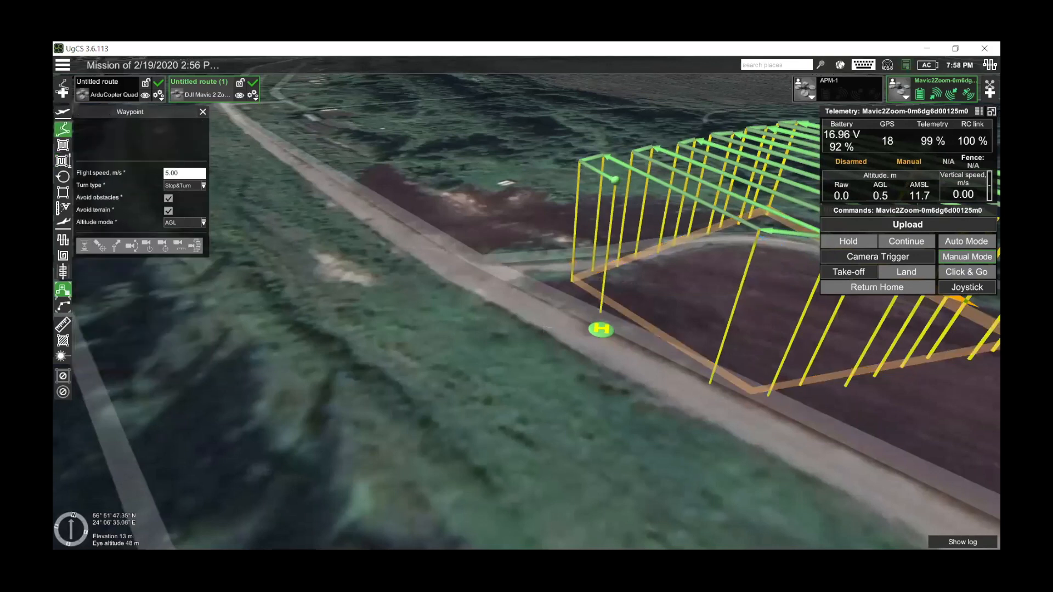
{"action": "left_click", "coordinate": [62, 144]}
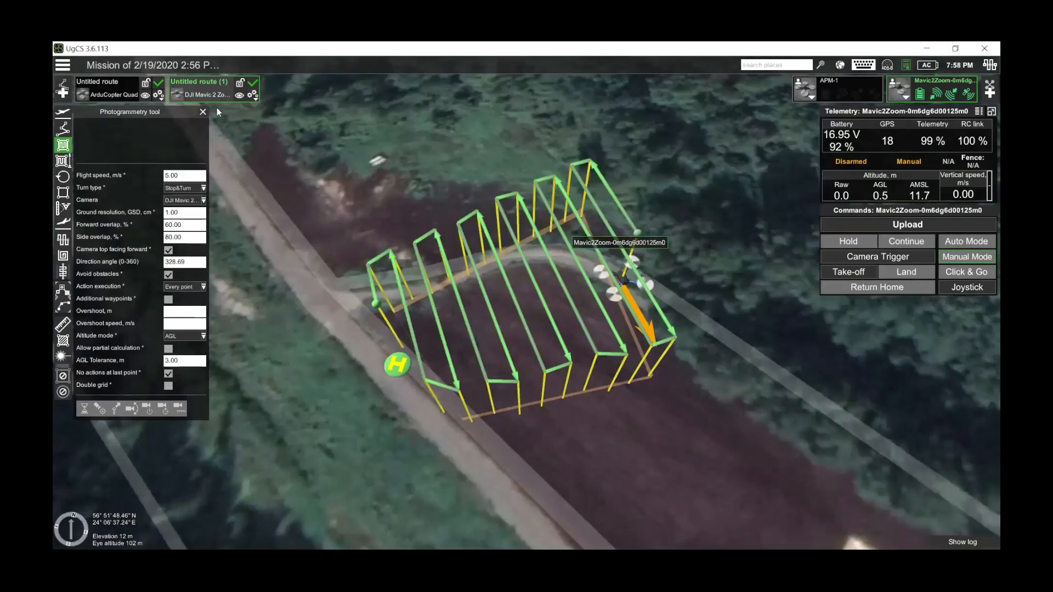
{"action": "left_click", "coordinate": [65, 162]}
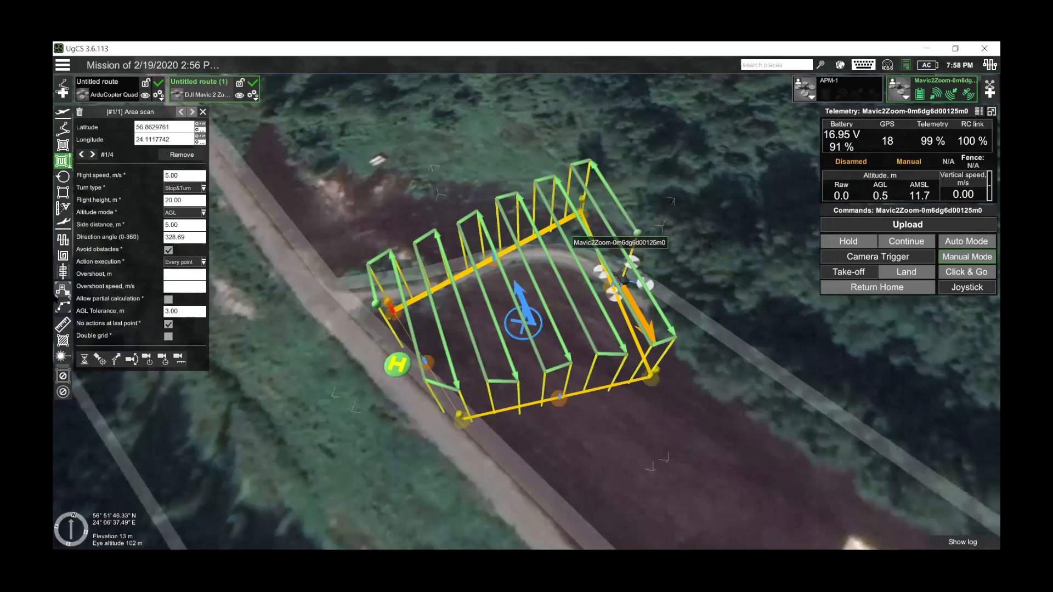
{"action": "left_click", "coordinate": [73, 126]}
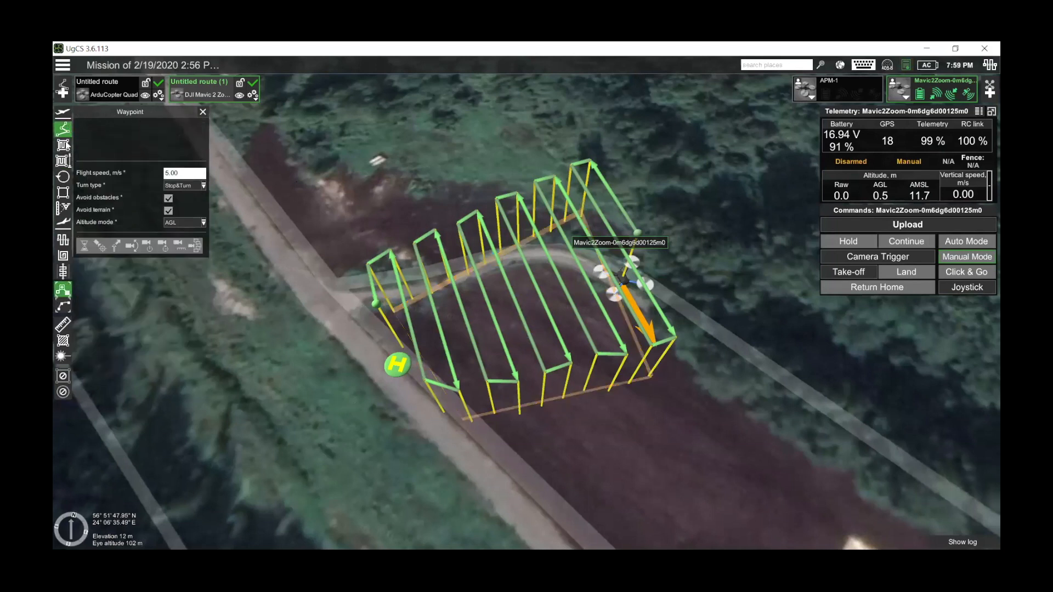
{"action": "double_click", "coordinate": [354, 348]}
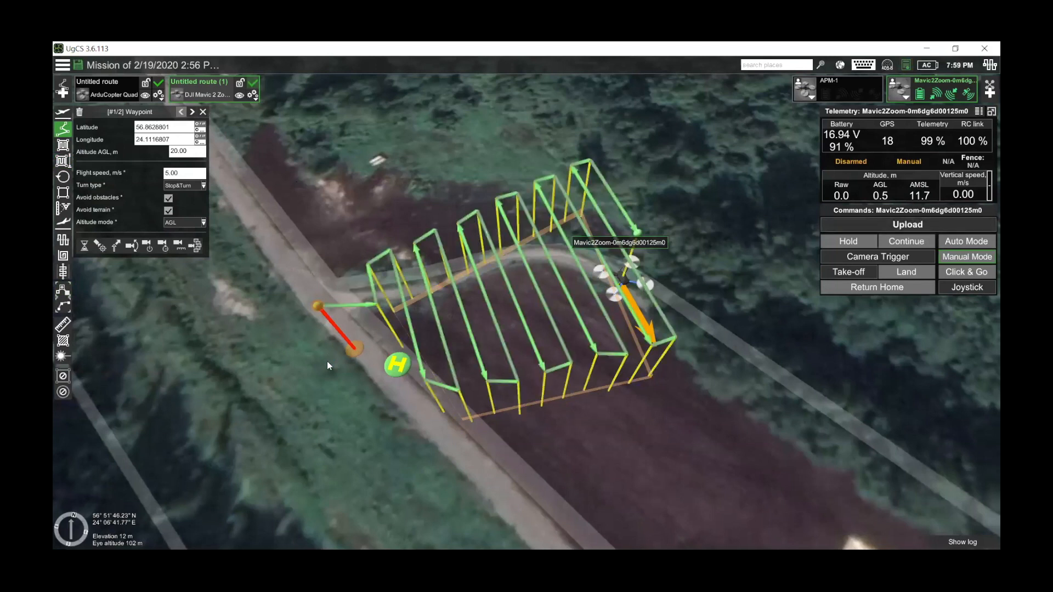
Step: Move the new first waypoint along the road closer to the home point
{"action": "left_click_drag", "start_coordinate": [354, 348], "coordinate": [374, 360]}
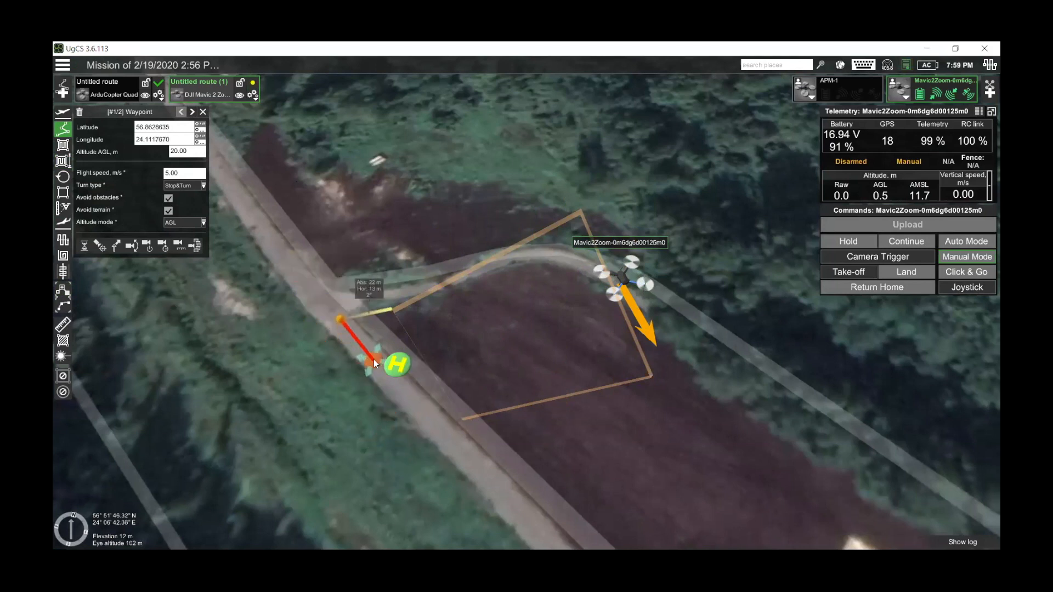
{"action": "scroll", "coordinate": [393, 410], "scroll_direction": "down", "scroll_amount": 1}
{"action": "right_click_drag", "start_coordinate": [386, 469], "coordinate": [390, 427]}
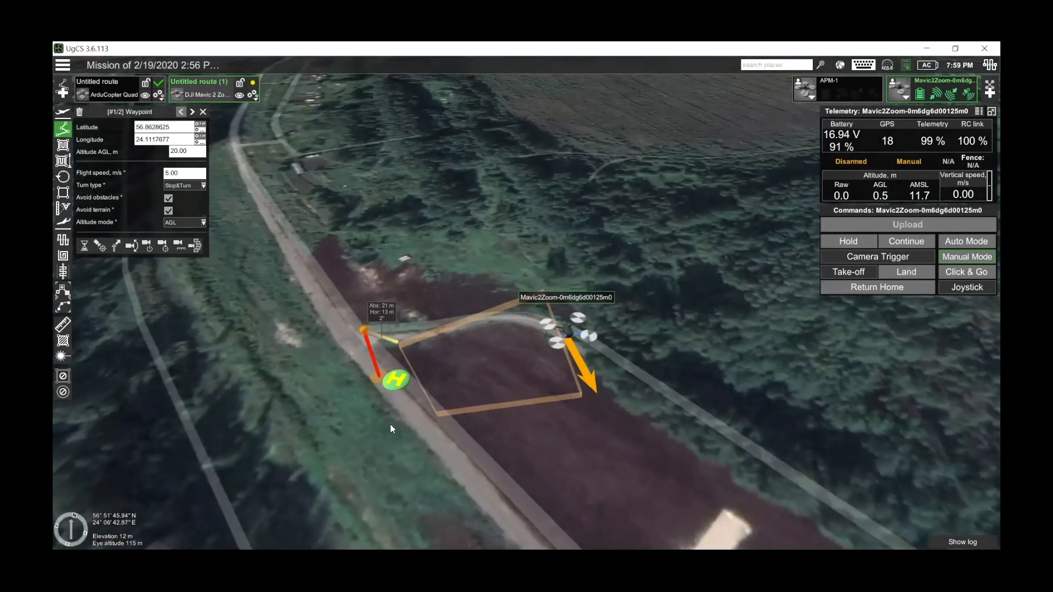
{"action": "scroll", "coordinate": [378, 400], "scroll_direction": "up", "scroll_amount": 5}
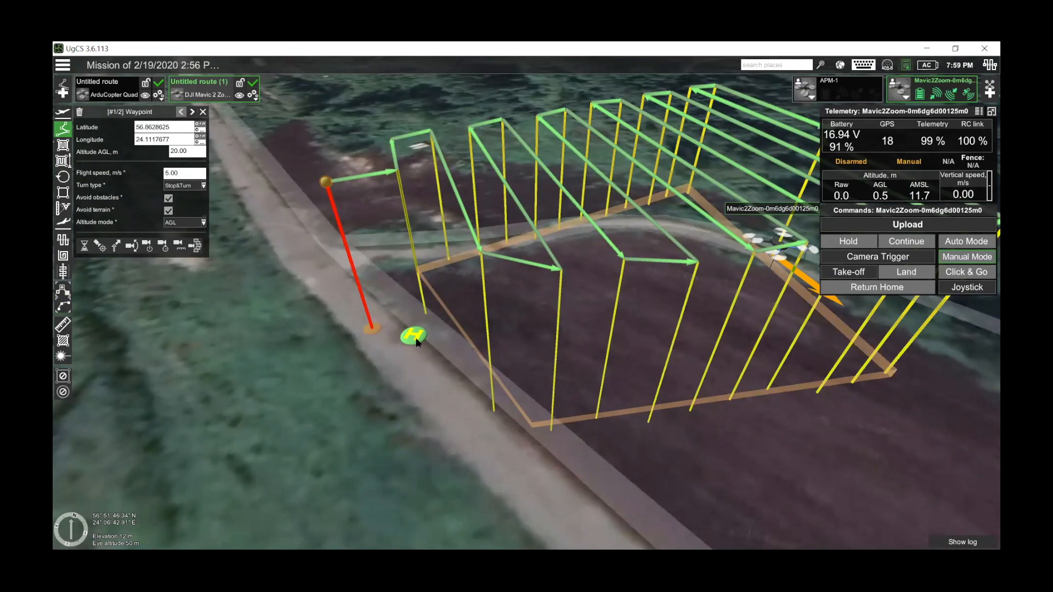
{"action": "left_click_drag", "start_coordinate": [373, 334], "coordinate": [388, 358]}
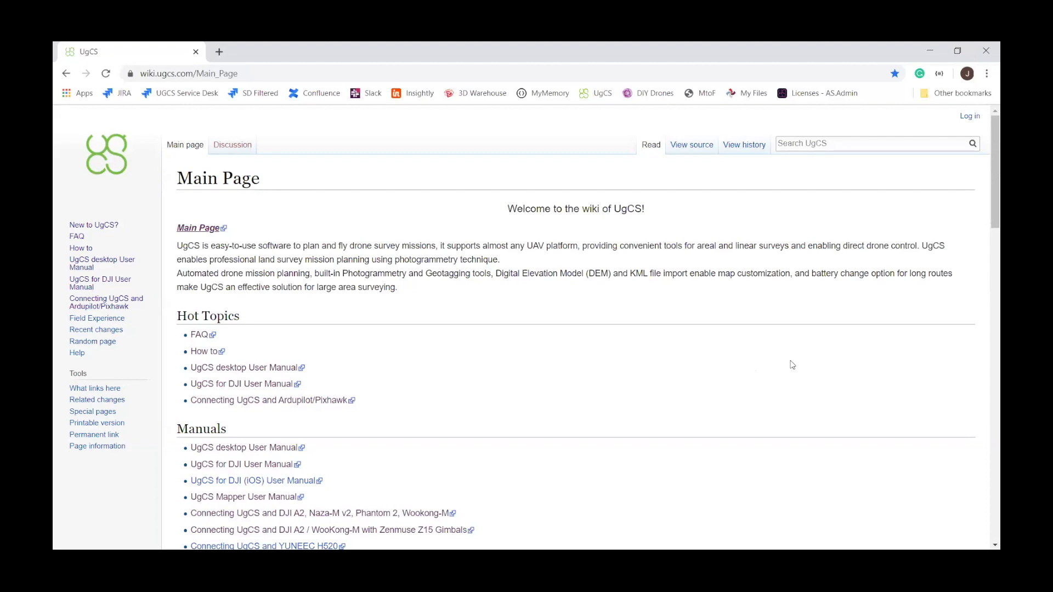
Step: Switch to the UgCS wiki in the browser, open the FAQ page and look through its list of topics
{"action": "left_click", "coordinate": [77, 237]}
{"action": "scroll", "coordinate": [387, 264], "scroll_direction": "down", "scroll_amount": 3}
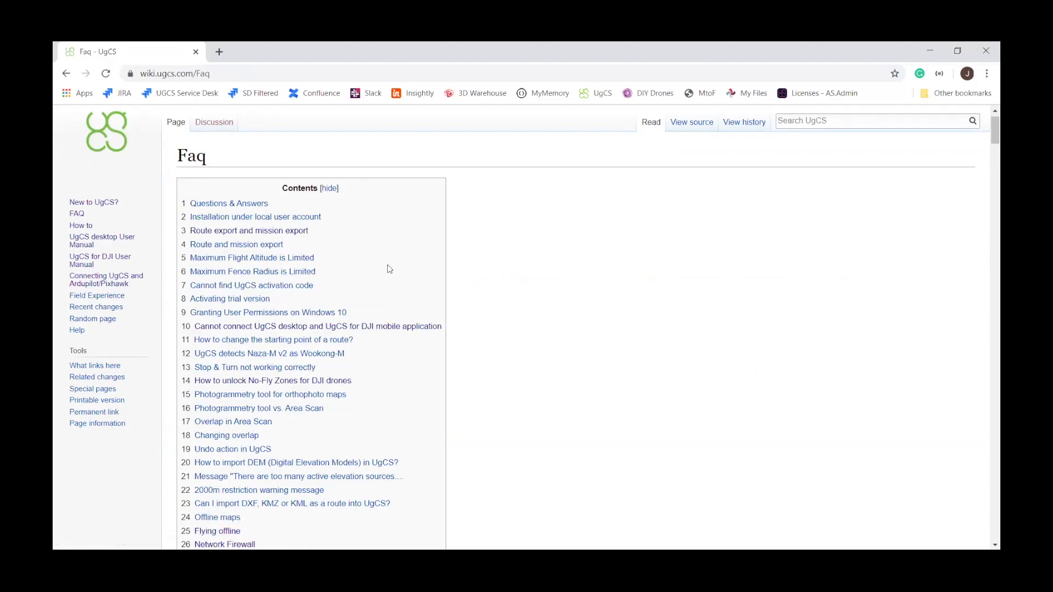
{"action": "scroll", "coordinate": [399, 275], "scroll_direction": "down", "scroll_amount": 5}
{"action": "scroll", "coordinate": [400, 273], "scroll_direction": "up", "scroll_amount": 8}
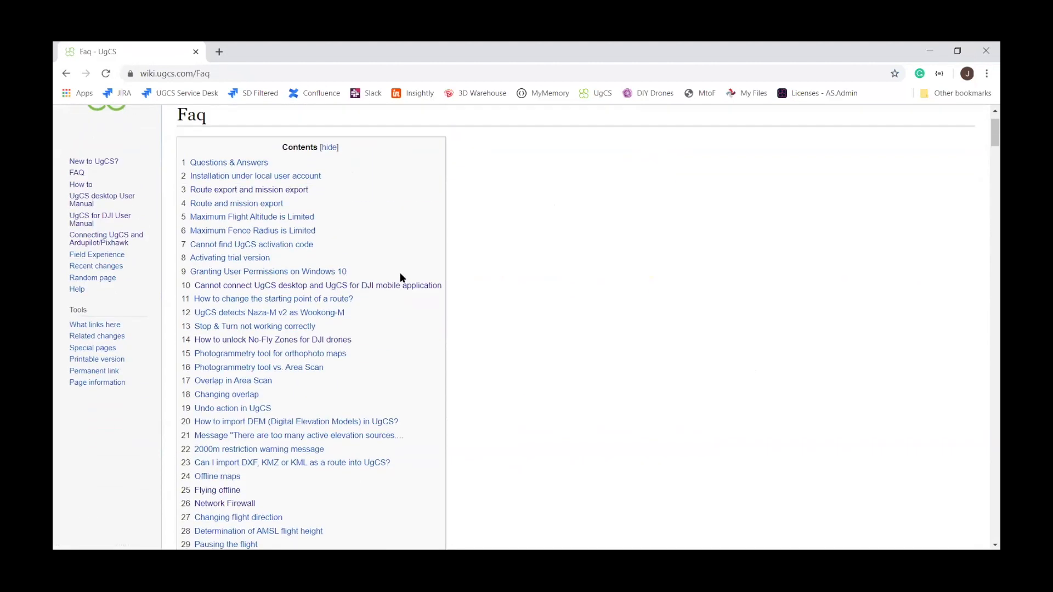
{"action": "scroll", "coordinate": [470, 286], "scroll_direction": "down", "scroll_amount": 2}
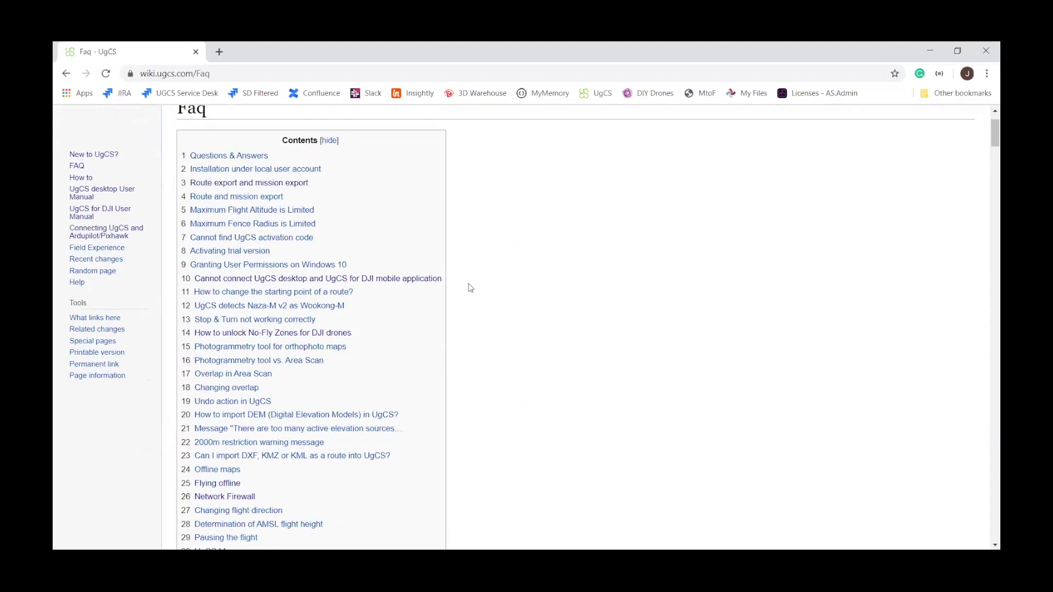
Step: Look over the remaining FAQ topics, and open the wiki's How to page to review its list of guides
{"action": "scroll", "coordinate": [470, 287], "scroll_direction": "down", "scroll_amount": 1}
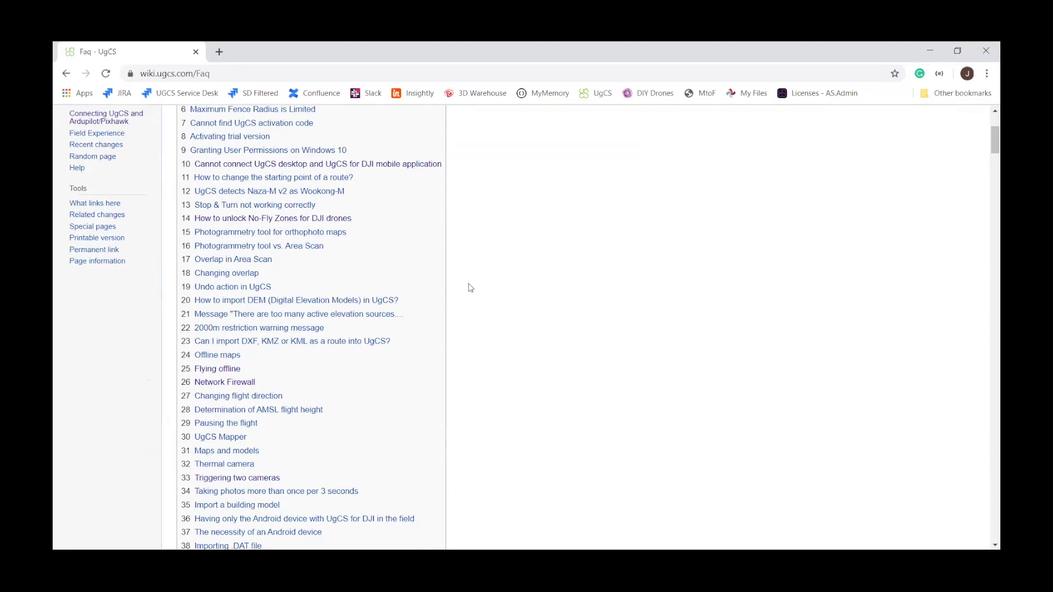
{"action": "scroll", "coordinate": [470, 287], "scroll_direction": "up", "scroll_amount": 2}
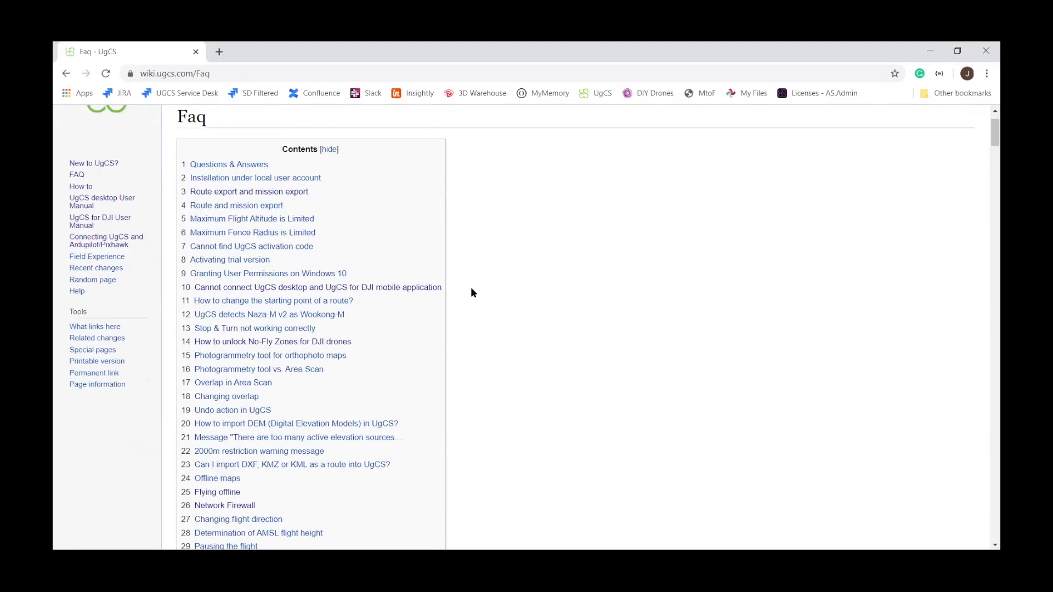
{"action": "scroll", "coordinate": [456, 300], "scroll_direction": "up", "scroll_amount": 1}
{"action": "left_click", "coordinate": [81, 248]}
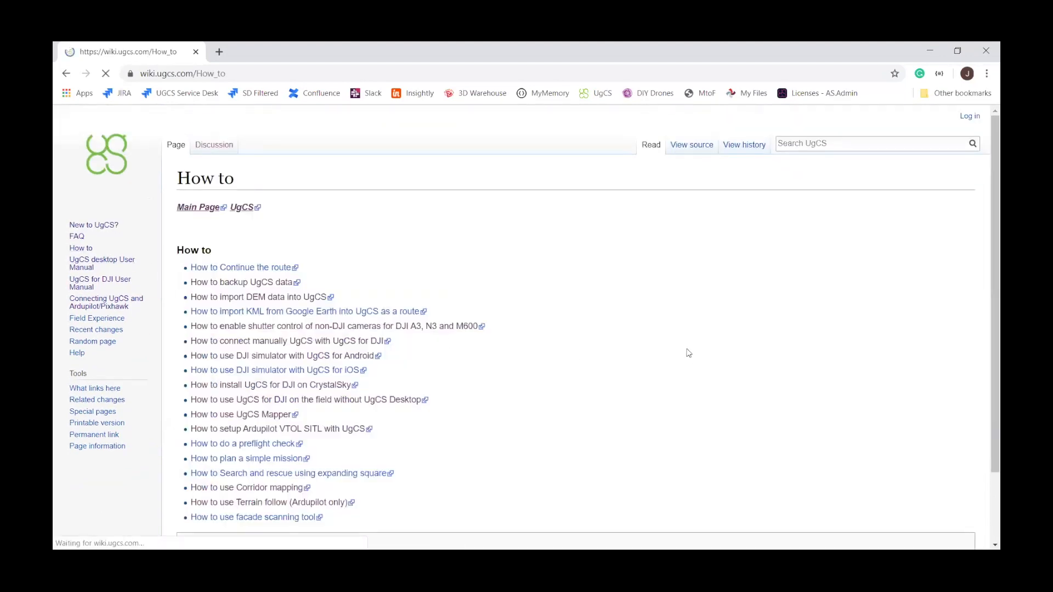
{"action": "scroll", "coordinate": [653, 338], "scroll_direction": "down", "scroll_amount": 2}
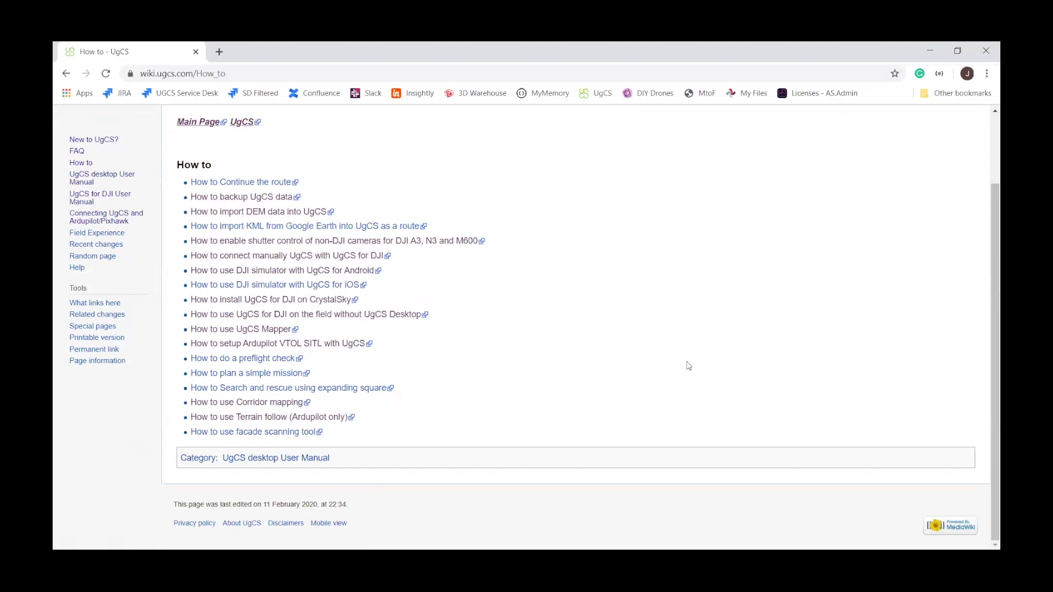
{"action": "scroll", "coordinate": [689, 361], "scroll_direction": "up", "scroll_amount": 2}
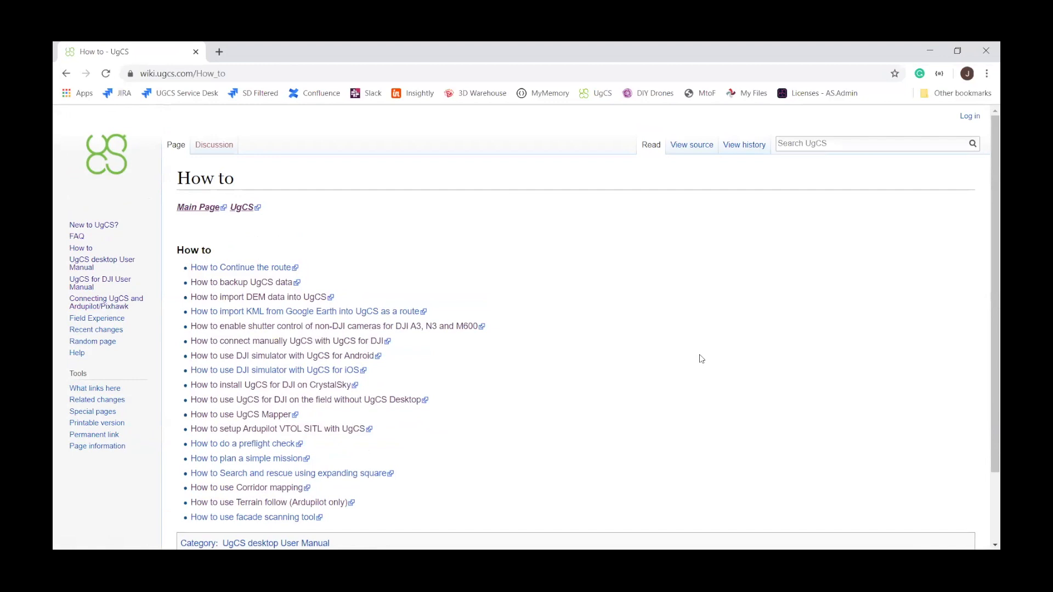
{"action": "scroll", "coordinate": [670, 370], "scroll_direction": "down", "scroll_amount": 3}
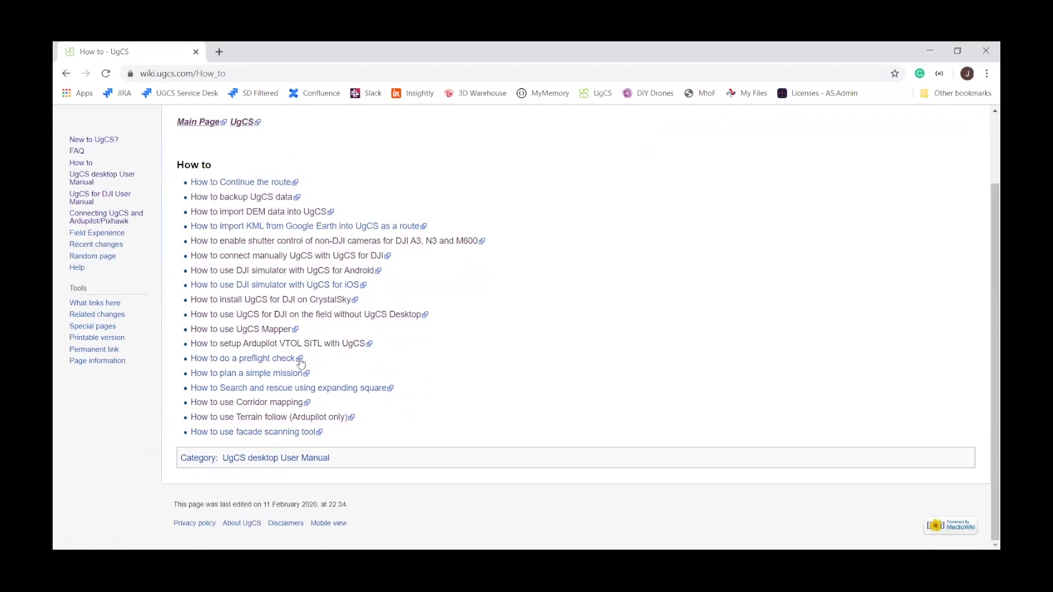
{"action": "scroll", "coordinate": [636, 327], "scroll_direction": "up", "scroll_amount": 3}
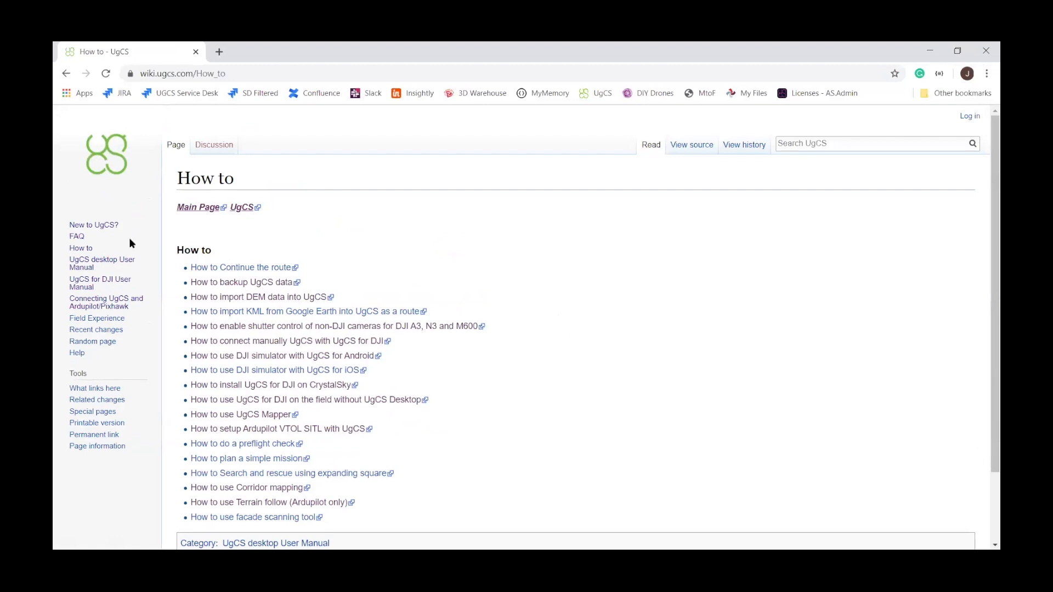
Step: Open the UgCS desktop User Manual page for a brief look, followed by the UgCS for DJI User Manual page
{"action": "left_click", "coordinate": [92, 264]}
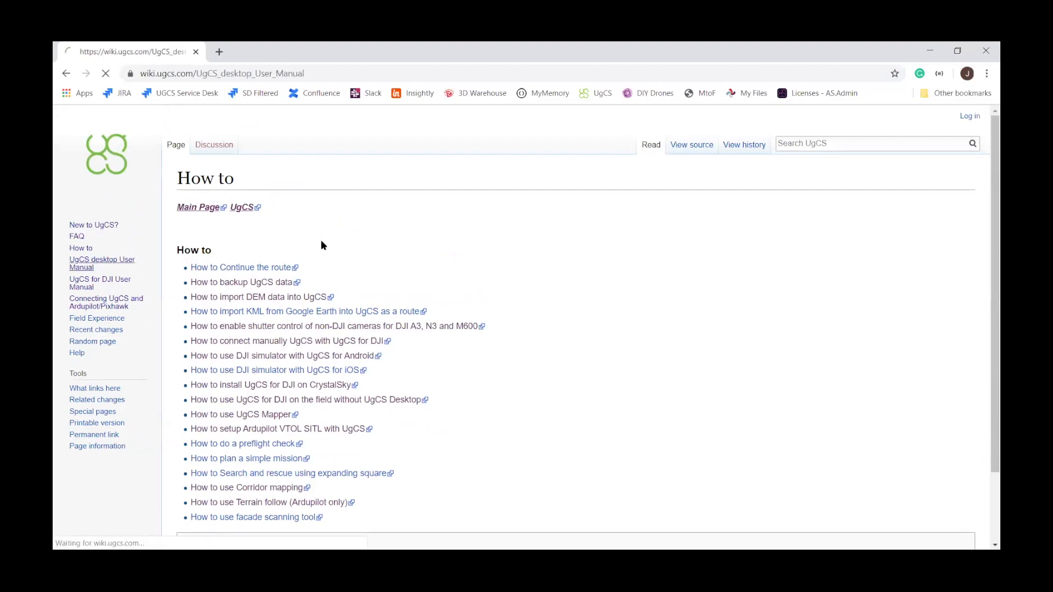
{"action": "scroll", "coordinate": [467, 267], "scroll_direction": "down", "scroll_amount": 2}
{"action": "scroll", "coordinate": [470, 266], "scroll_direction": "up", "scroll_amount": 2}
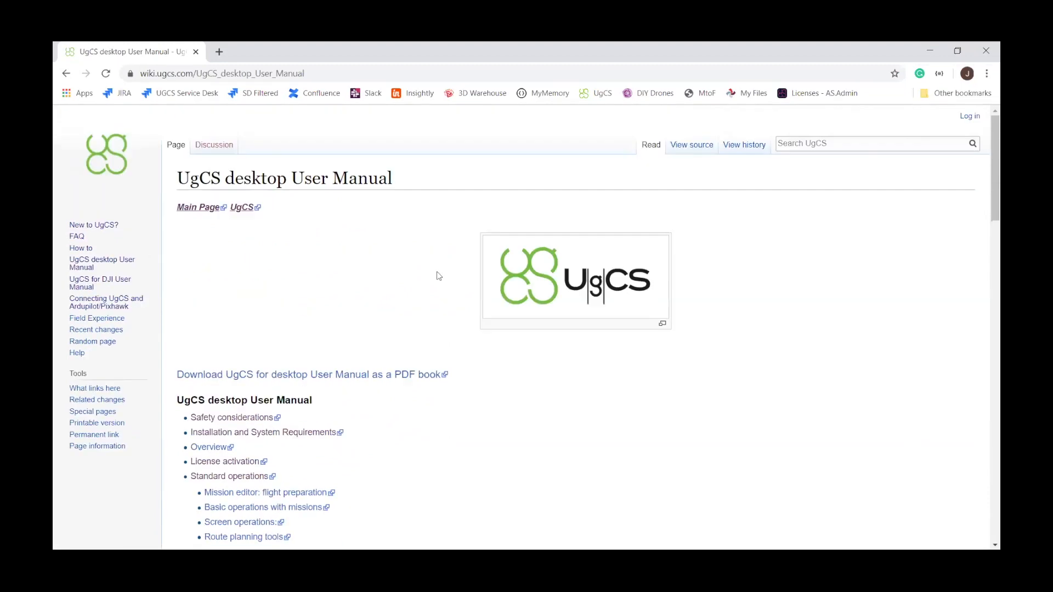
{"action": "left_click", "coordinate": [87, 282]}
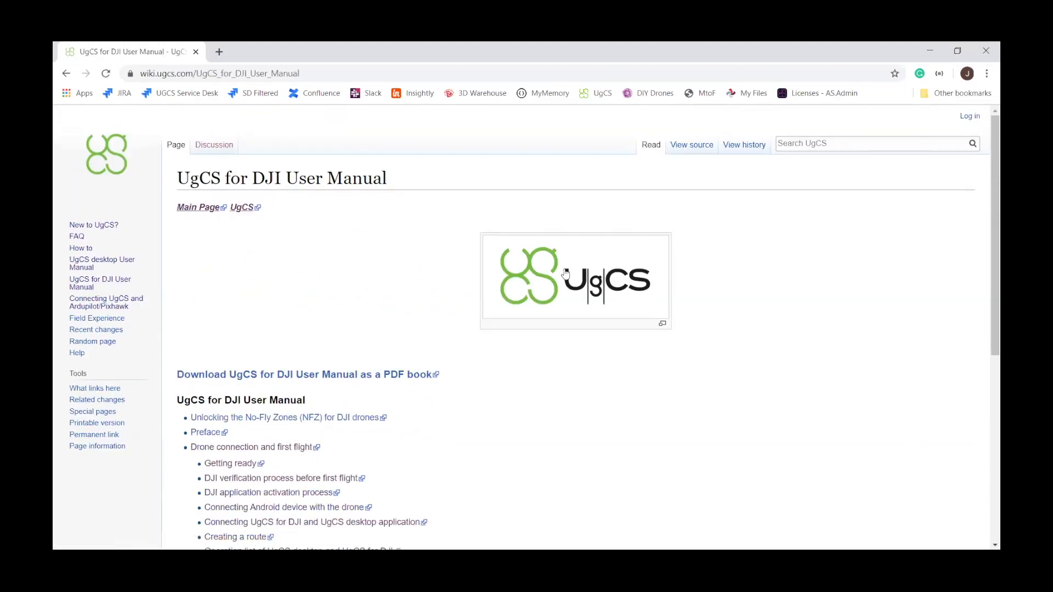